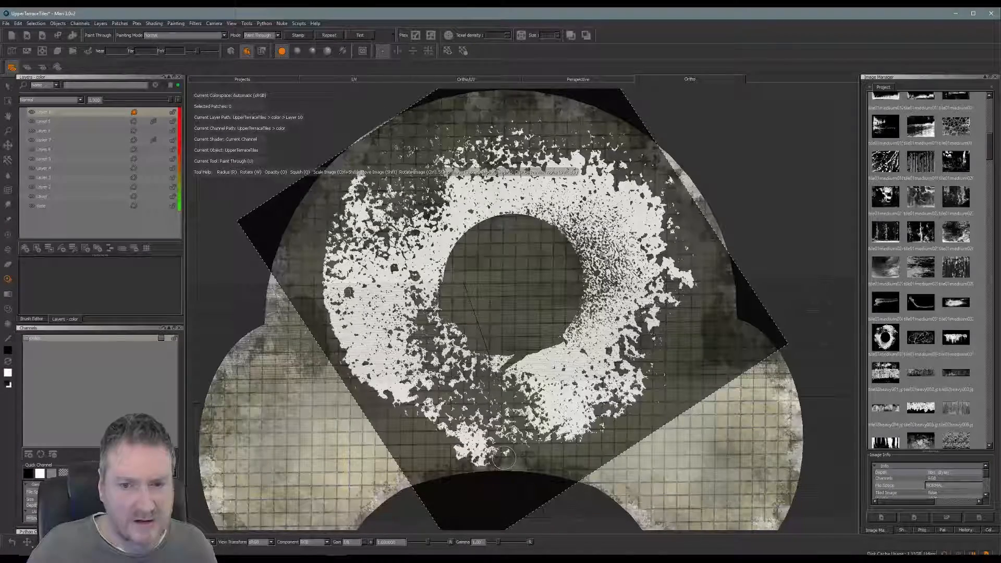
Step: Paint the ring-shaped splatter image through onto the floor, from the bottom centre along the ring's lower-right arc
mouse_move(503, 457)
left_mouse_down()
mouse_move(448, 443)
mouse_move(526, 448)
mouse_move(480, 441)
mouse_move(521, 440)
mouse_move(549, 463)
mouse_move(535, 440)
mouse_move(526, 459)
mouse_move(461, 475)
left_mouse_up()
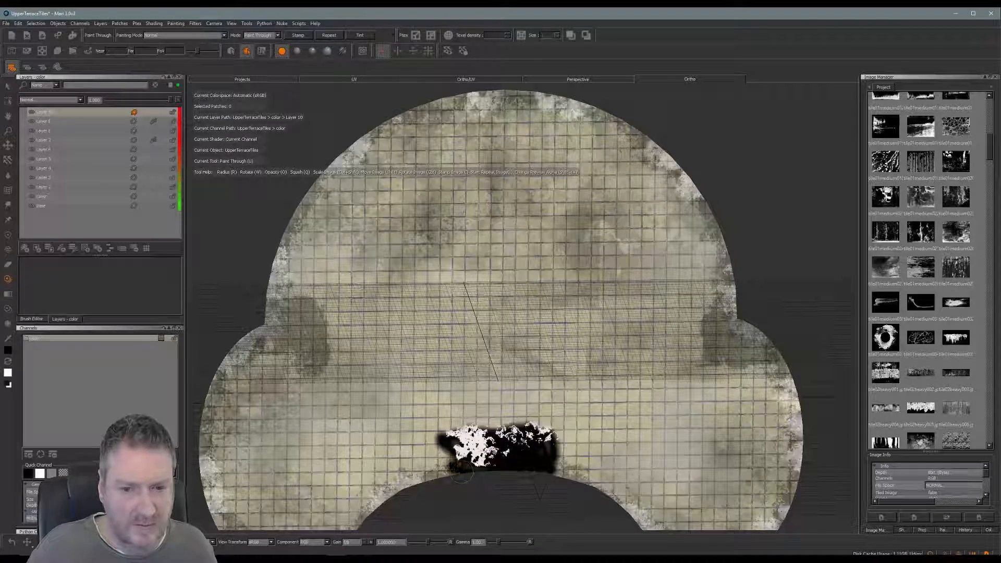
mouse_move(537, 427)
left_mouse_down()
mouse_move(584, 409)
mouse_move(574, 438)
mouse_move(609, 413)
left_mouse_up()
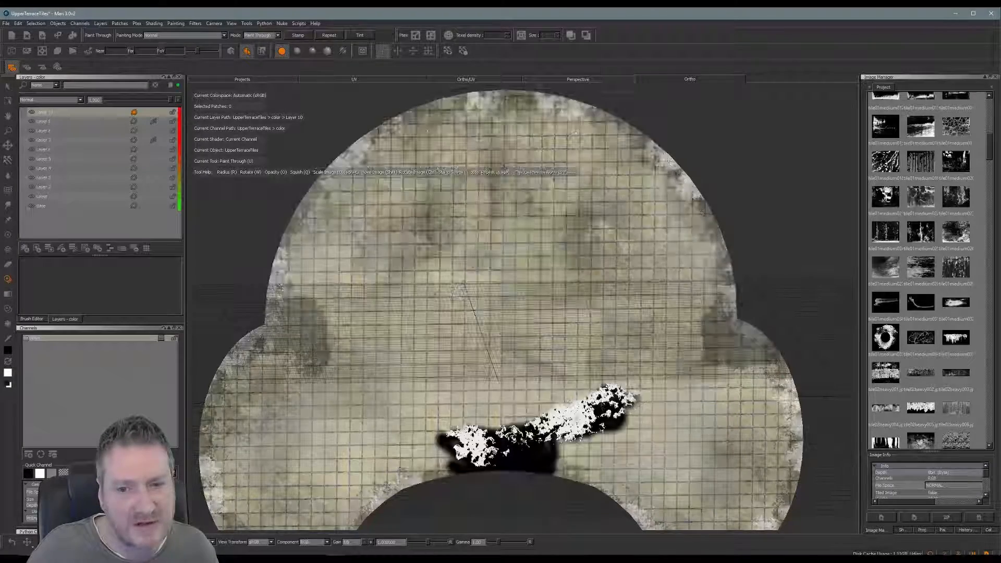
mouse_move(621, 404)
left_mouse_down()
mouse_move(640, 382)
mouse_move(635, 357)
mouse_move(657, 306)
mouse_move(680, 274)
mouse_move(690, 275)
mouse_move(656, 266)
left_mouse_up()
mouse_move(539, 435)
left_mouse_down()
mouse_move(492, 420)
mouse_move(487, 389)
mouse_move(543, 369)
mouse_move(497, 360)
left_mouse_up()
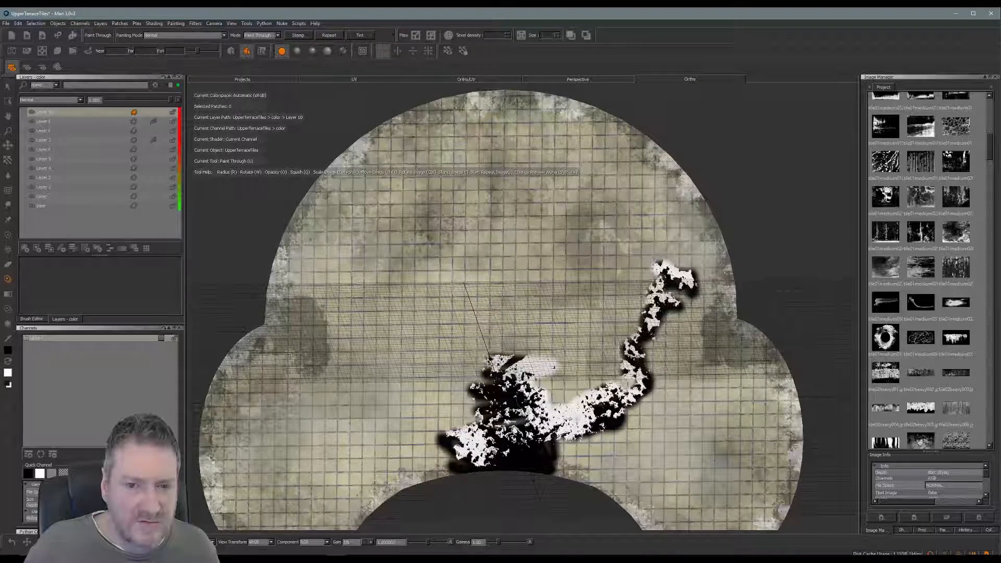
mouse_move(531, 404)
left_mouse_down()
mouse_move(566, 394)
mouse_move(561, 371)
left_mouse_up()
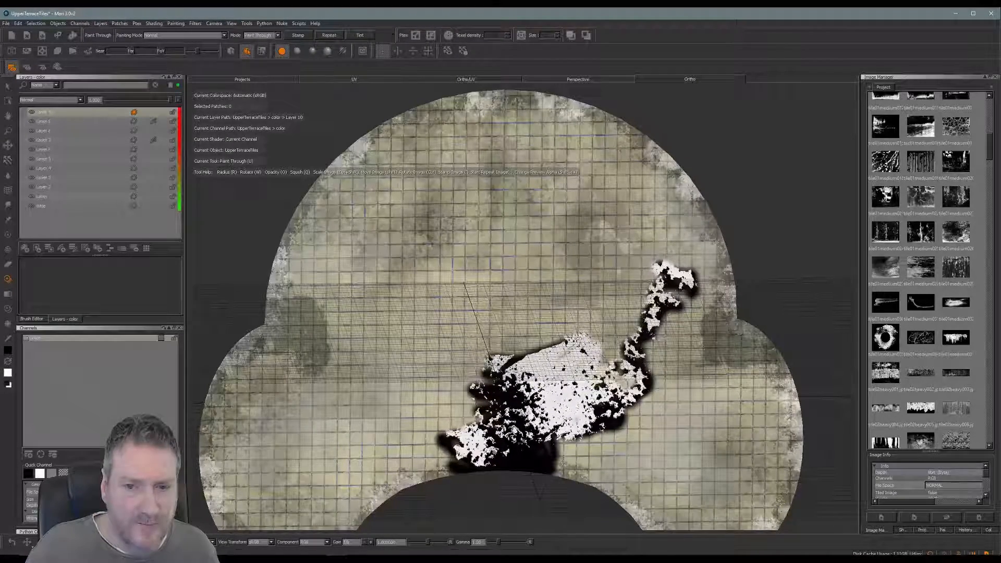
mouse_move(612, 324)
left_mouse_down()
mouse_move(621, 334)
mouse_move(634, 305)
mouse_move(580, 292)
mouse_move(599, 302)
mouse_move(651, 269)
mouse_move(623, 297)
mouse_move(633, 279)
left_mouse_up()
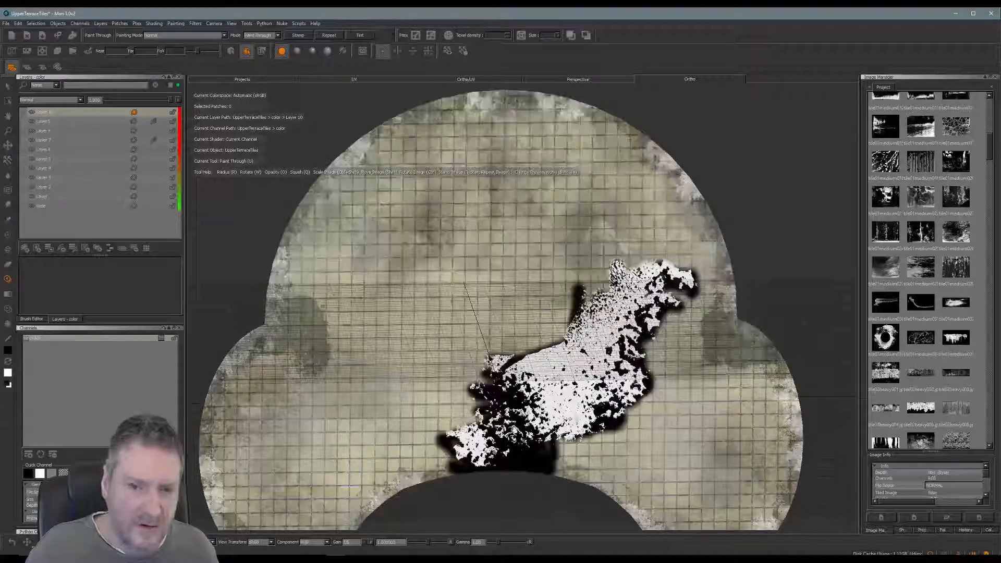
Step: Extend the splatter paint-through along the ring's lower-left arc, filling in its inner and outer edges
mouse_move(486, 383)
left_mouse_down()
mouse_move(470, 384)
mouse_move(451, 422)
mouse_move(437, 406)
mouse_move(446, 391)
mouse_move(435, 422)
mouse_move(461, 427)
left_mouse_up()
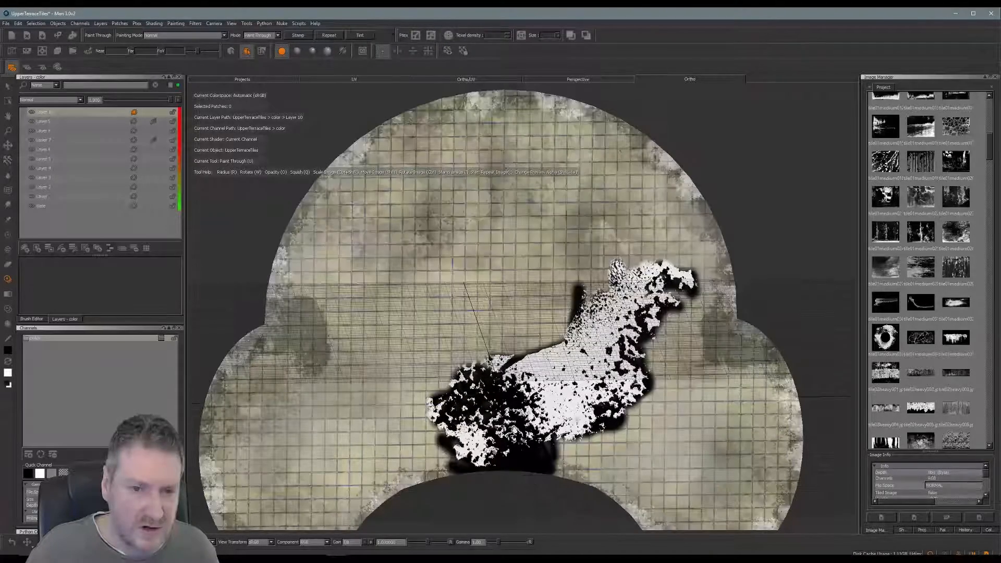
left_click_drag(461, 366, 489, 364)
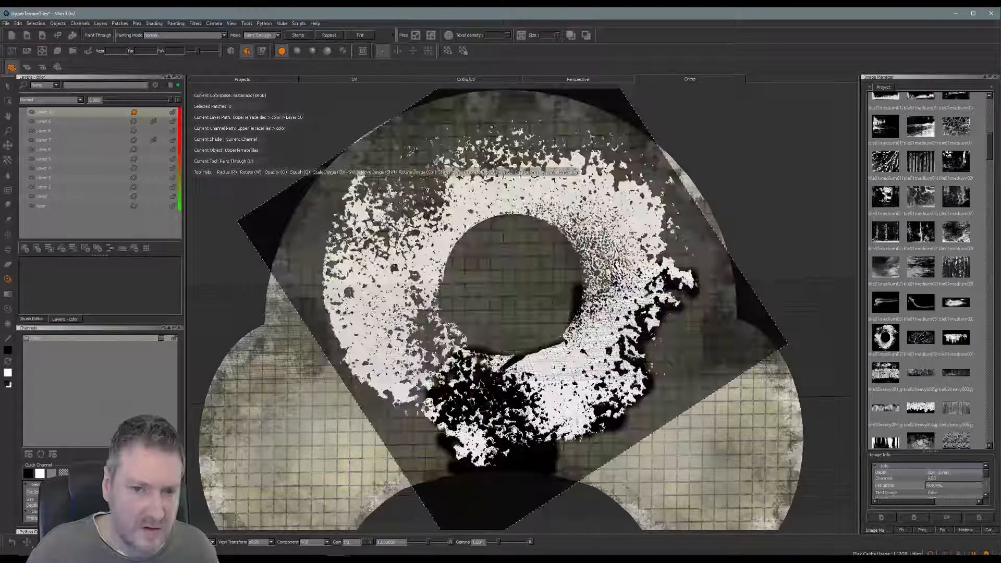
mouse_move(425, 398)
left_mouse_down()
mouse_move(382, 390)
mouse_move(368, 376)
mouse_move(418, 382)
mouse_move(346, 360)
mouse_move(336, 320)
left_mouse_up()
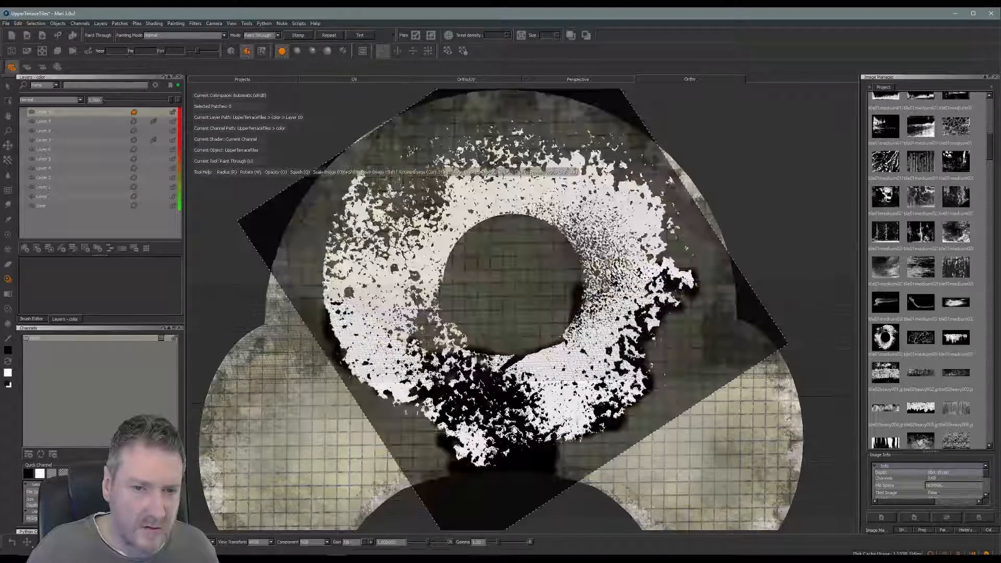
mouse_move(402, 357)
left_mouse_down()
mouse_move(424, 355)
mouse_move(457, 329)
mouse_move(404, 314)
mouse_move(362, 319)
mouse_move(360, 304)
left_mouse_up()
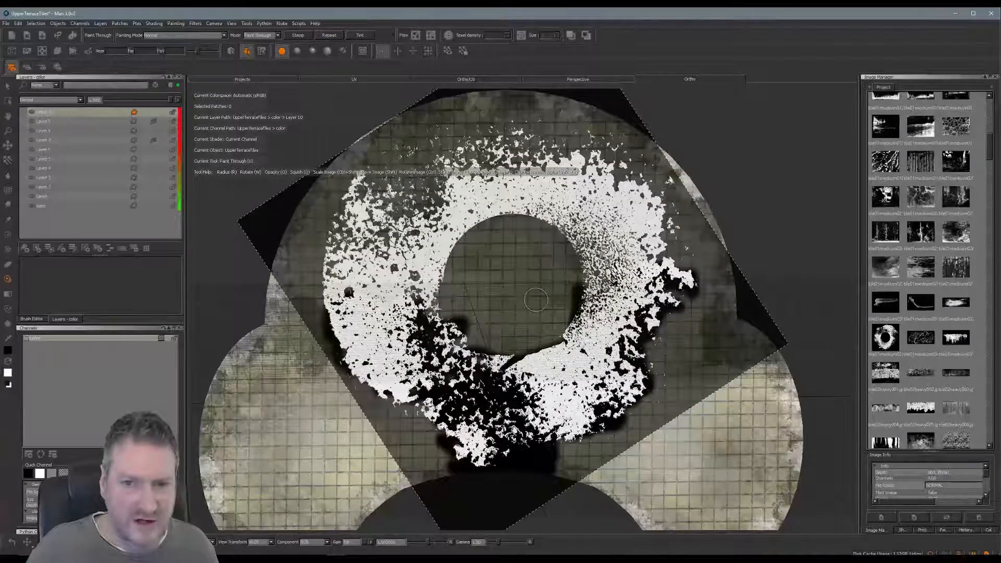
Step: Paint the splatter through along the ring's upper-right arc to the top centre and bake the strokes
mouse_move(605, 290)
left_mouse_down()
mouse_move(659, 222)
mouse_move(623, 159)
mouse_move(600, 156)
mouse_move(628, 216)
mouse_move(581, 178)
mouse_move(629, 201)
mouse_move(644, 222)
mouse_move(635, 250)
mouse_move(630, 241)
mouse_move(605, 269)
mouse_move(610, 239)
mouse_move(584, 241)
mouse_move(599, 224)
mouse_move(596, 207)
left_mouse_up()
mouse_move(596, 144)
left_mouse_down()
mouse_move(538, 156)
mouse_move(572, 185)
mouse_move(533, 195)
left_mouse_up()
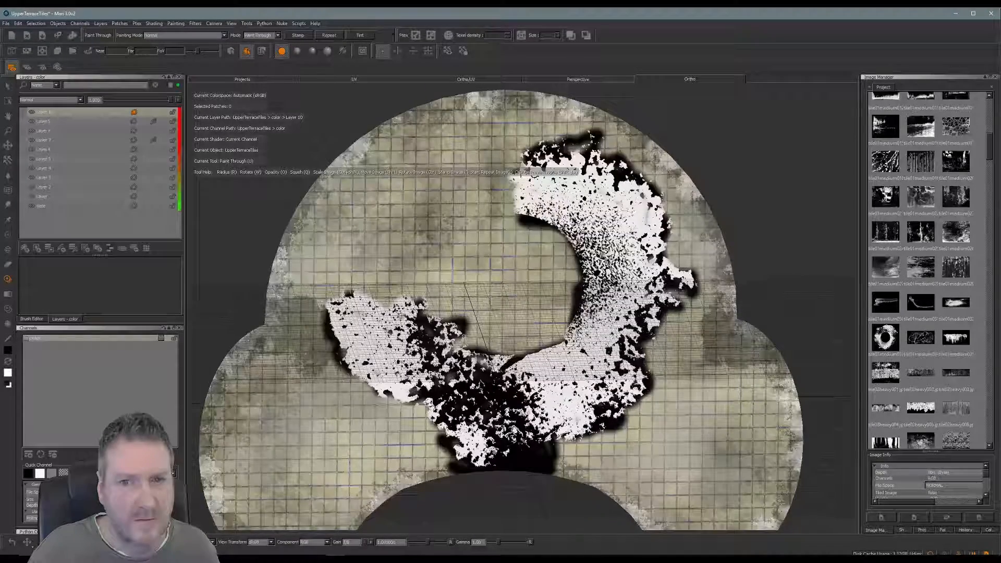
key("b")
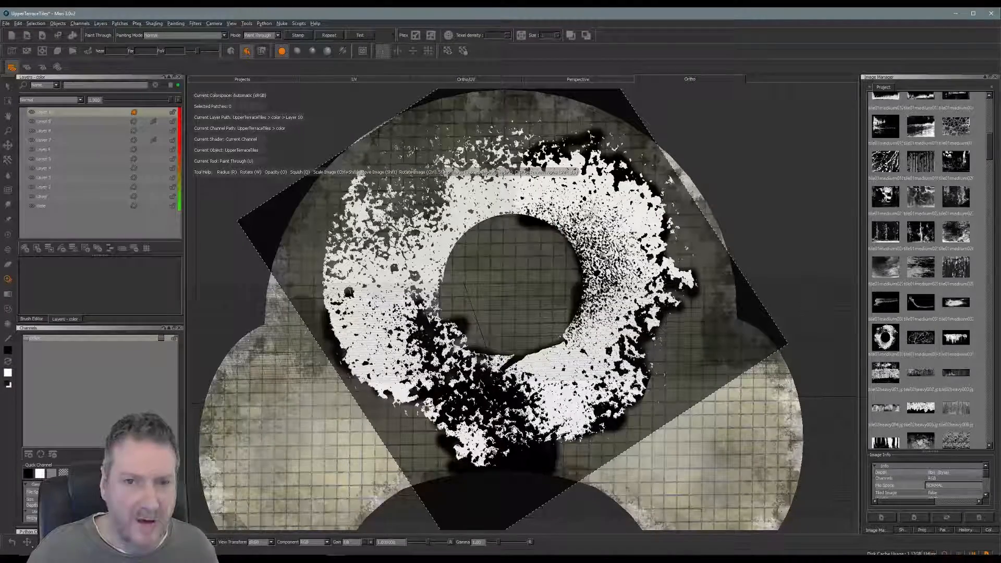
Step: Rotate the splatter image roughly half a turn and reposition it over the ring's unpainted upper-left part
mouse_move(486, 348)
left_mouse_down("ctrl")
mouse_move(438, 347)
mouse_move(404, 316)
mouse_move(405, 250)
left_mouse_up("ctrl")
left_click_drag(508, 457, 453, 466, "ctrl")
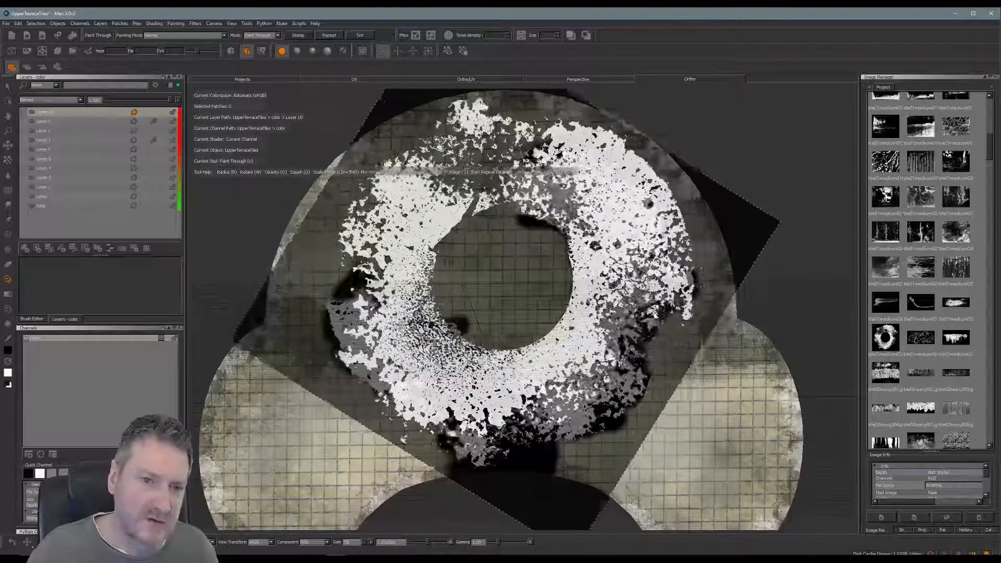
left_click_drag(635, 468, 609, 468, "shift")
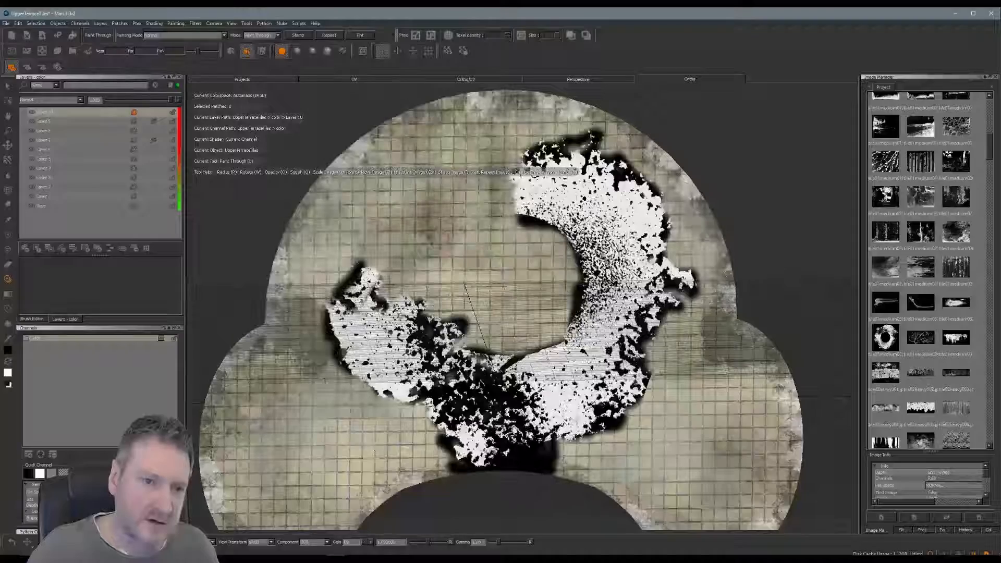
Step: Paint the rotated splatter through along the ring's left arc and around its outer edge at the top
mouse_move(356, 284)
left_mouse_down()
mouse_move(347, 201)
mouse_move(399, 194)
left_mouse_up()
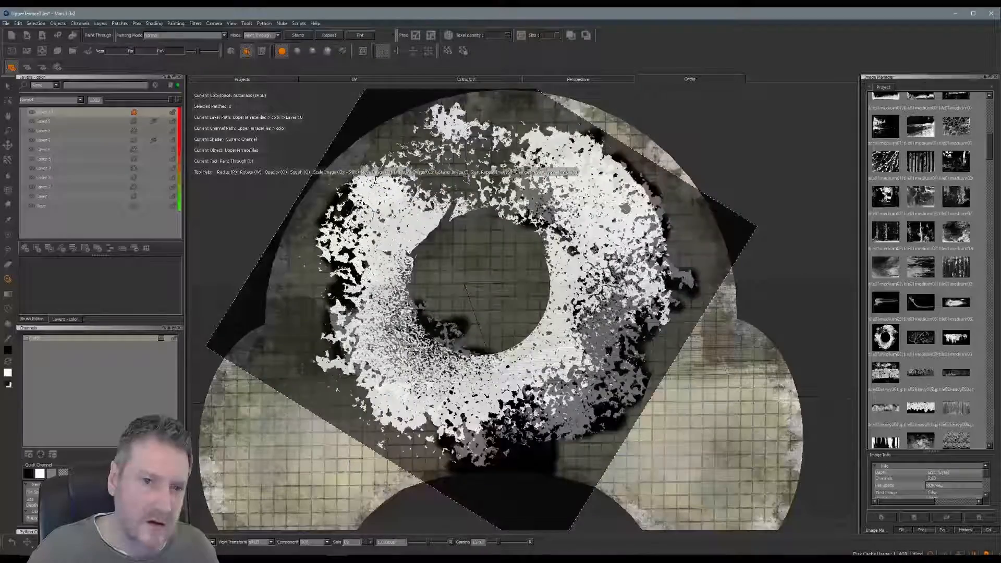
mouse_move(360, 227)
left_mouse_down()
mouse_move(379, 282)
mouse_move(403, 224)
left_mouse_up()
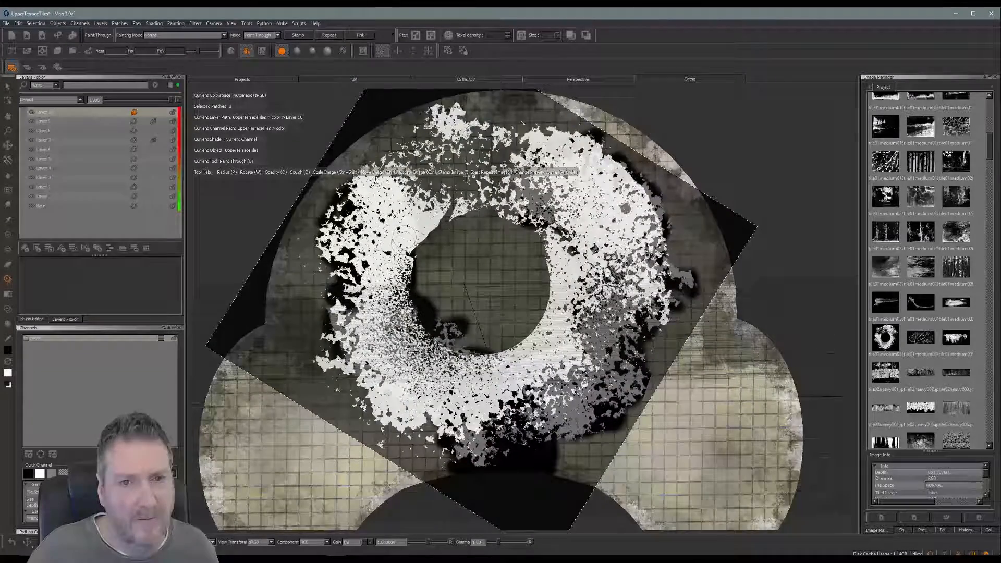
mouse_move(403, 242)
left_mouse_down()
mouse_move(462, 198)
mouse_move(413, 164)
mouse_move(417, 145)
mouse_move(454, 119)
mouse_move(485, 121)
mouse_move(528, 147)
mouse_move(557, 139)
left_mouse_up()
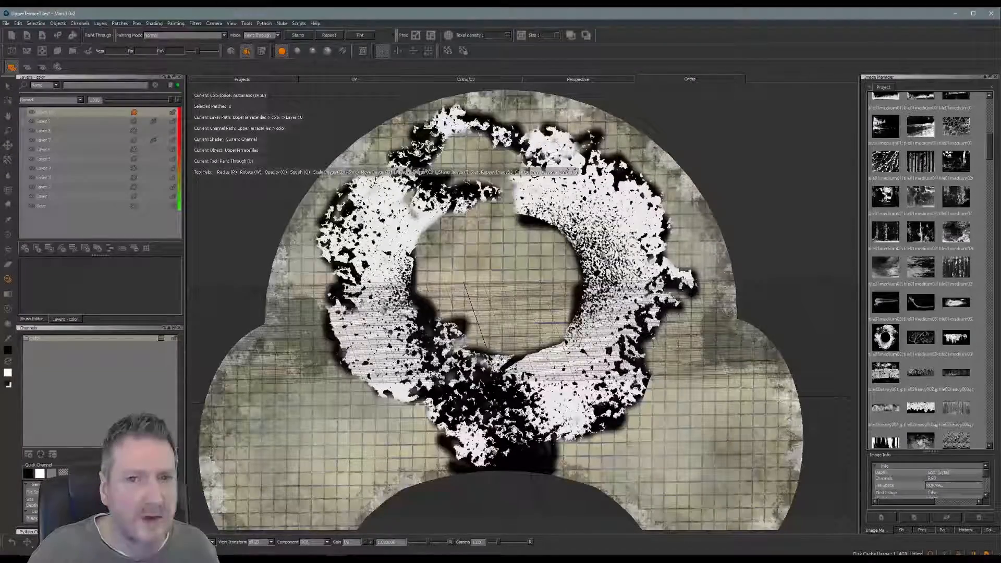
Step: Fill the remaining gaps at the ring's top with splatter, bake the paint, and move the splatter image off the model
left_click_drag(500, 150, 465, 150)
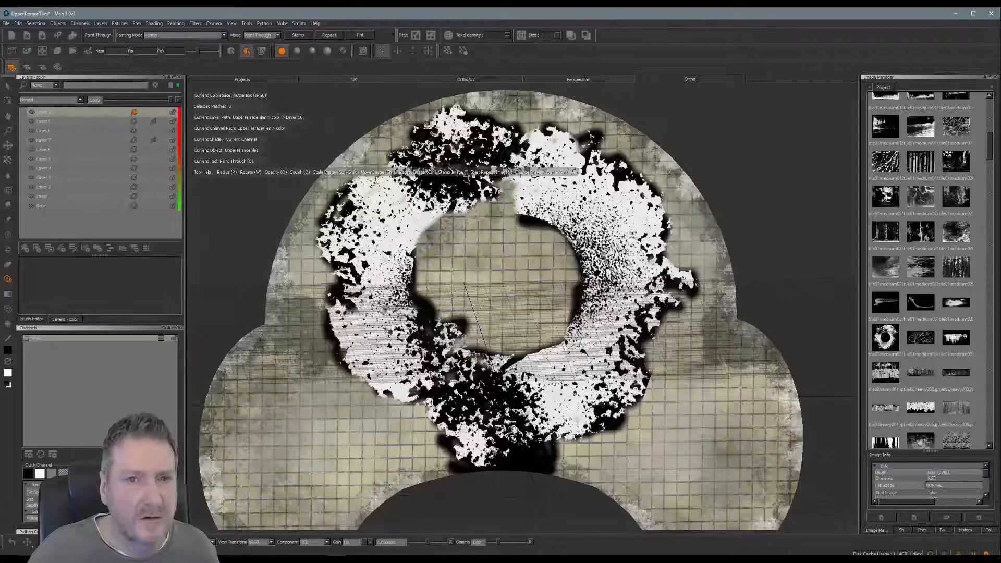
left_click_drag(509, 180, 503, 197)
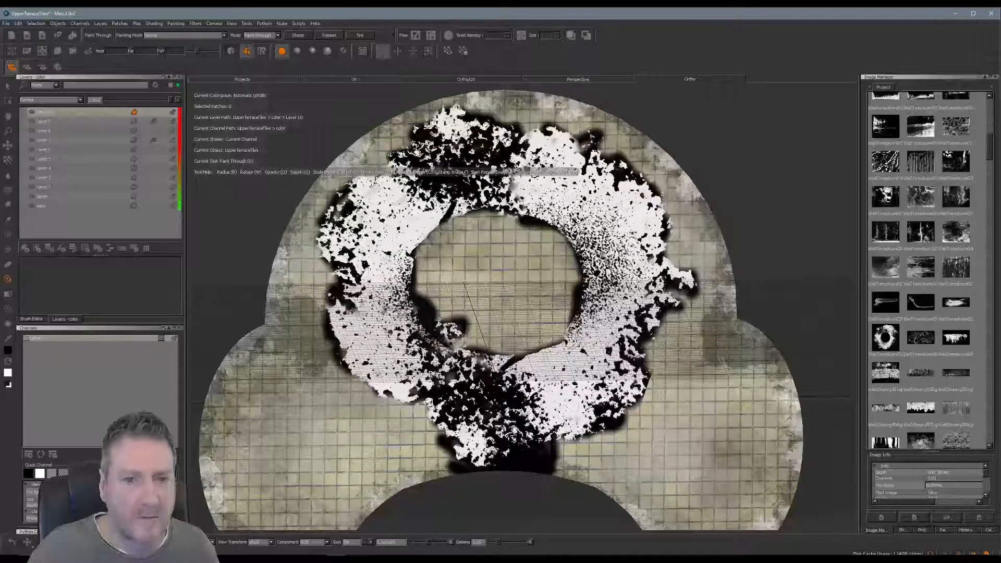
key("b")
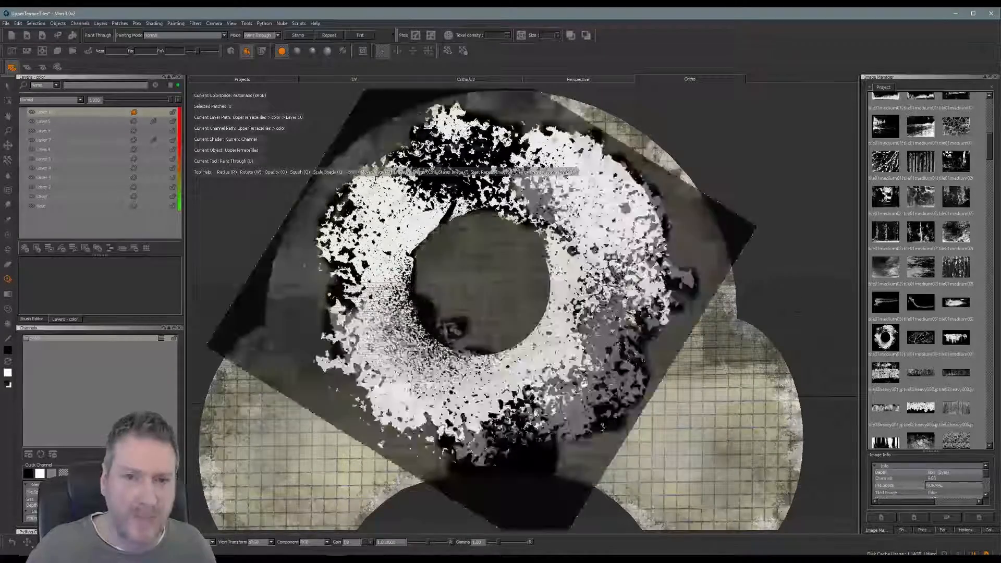
mouse_move(390, 337)
left_mouse_down("shift")
mouse_move(643, 219)
mouse_move(882, 201)
left_mouse_up("shift")
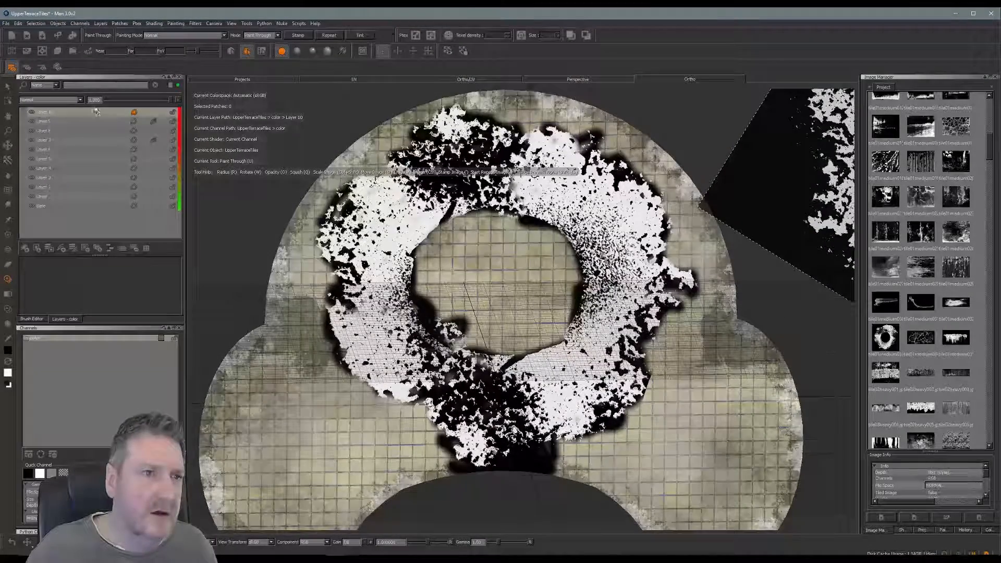
Step: Try the Darken and Add blend modes on Layer 10
left_click(79, 100)
left_click(45, 131)
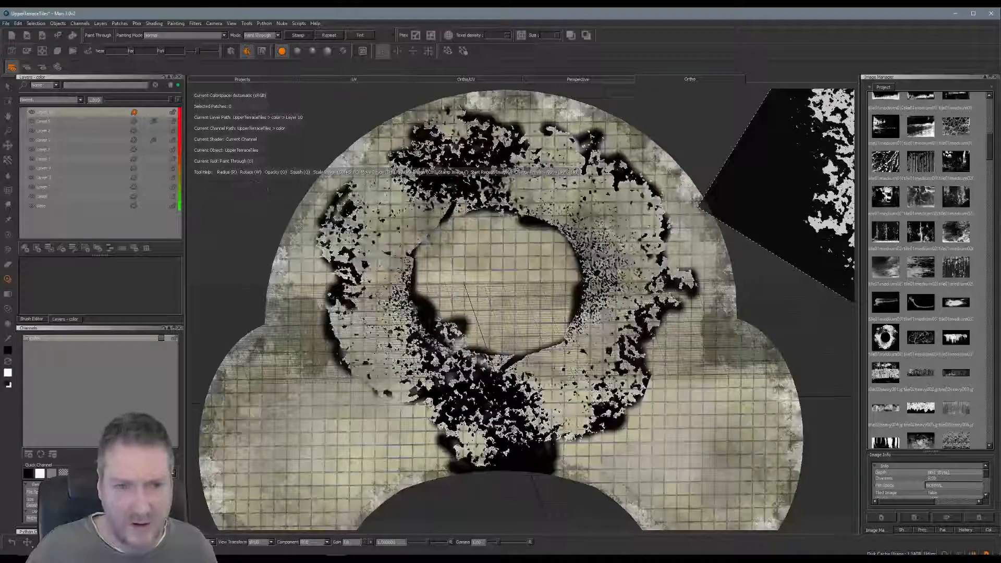
left_click(80, 100)
left_click(59, 109)
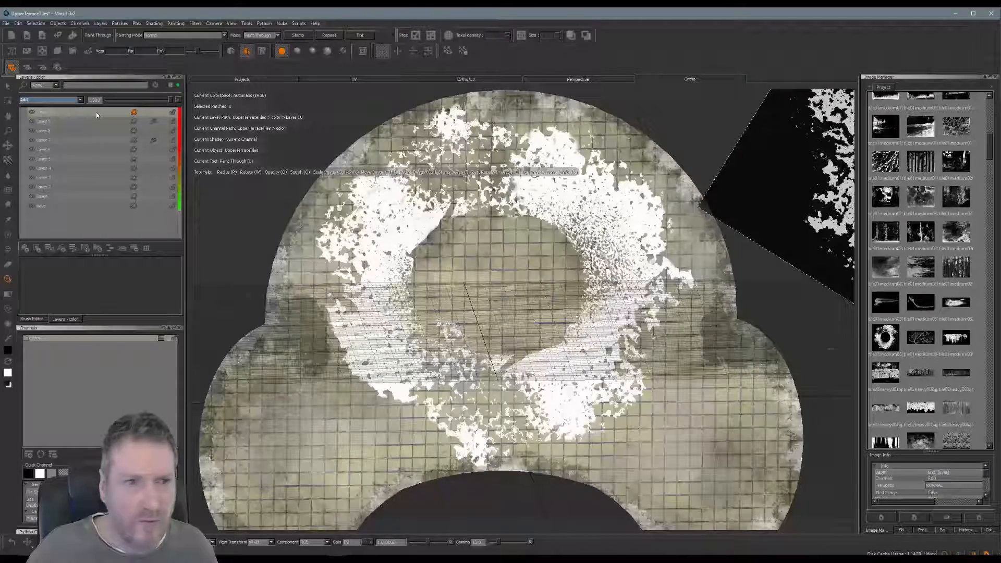
Step: Set Layer 10's blend mode to Screen and reduce its opacity until the splatter is a faint wear pattern
left_click(78, 101)
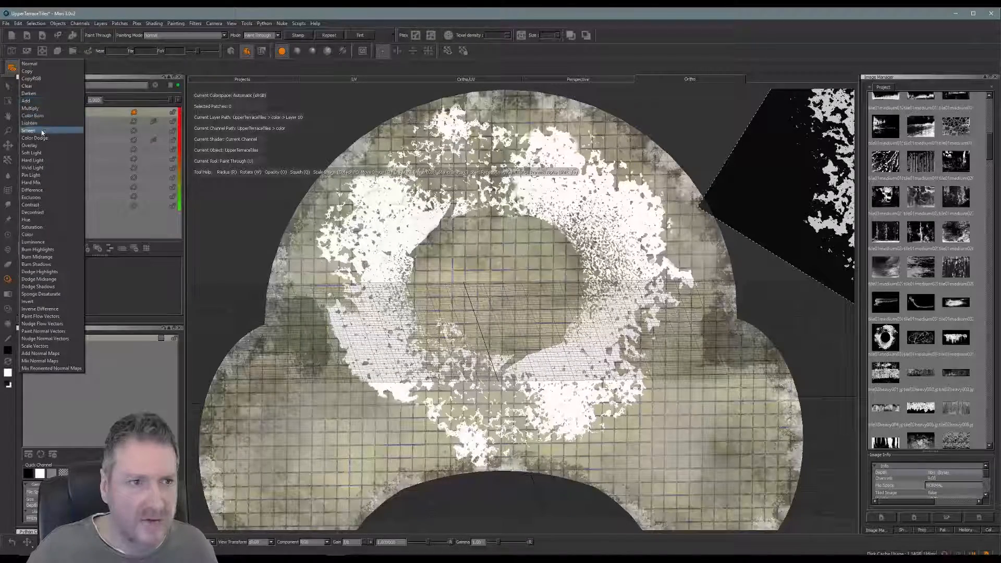
left_click(42, 130)
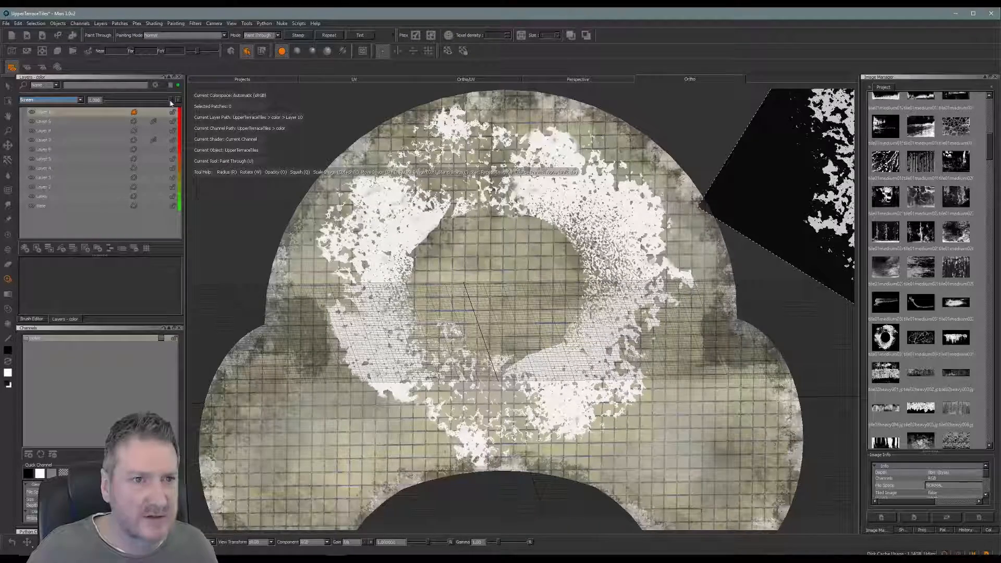
left_click_drag(170, 101, 124, 113)
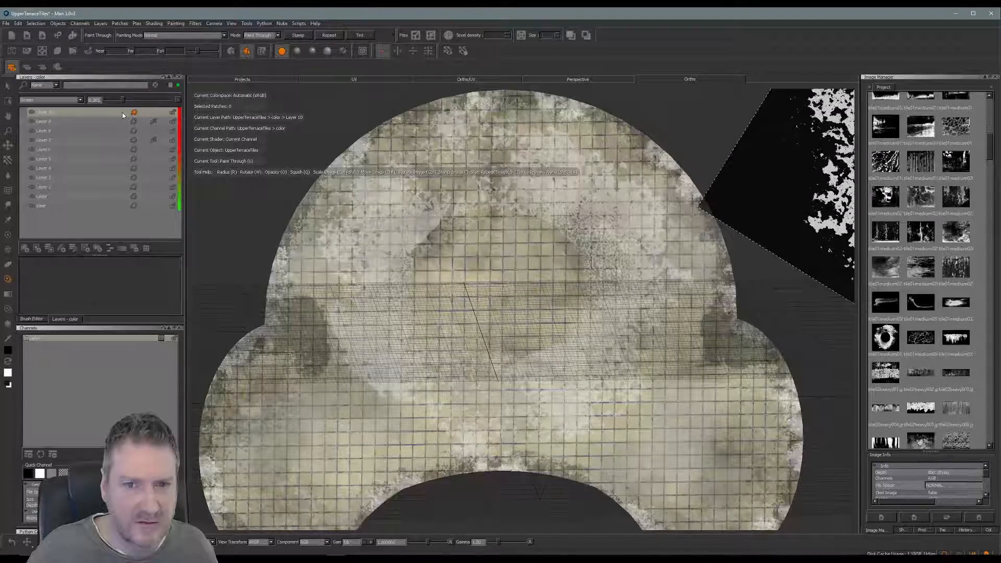
left_click_drag(124, 112, 119, 118)
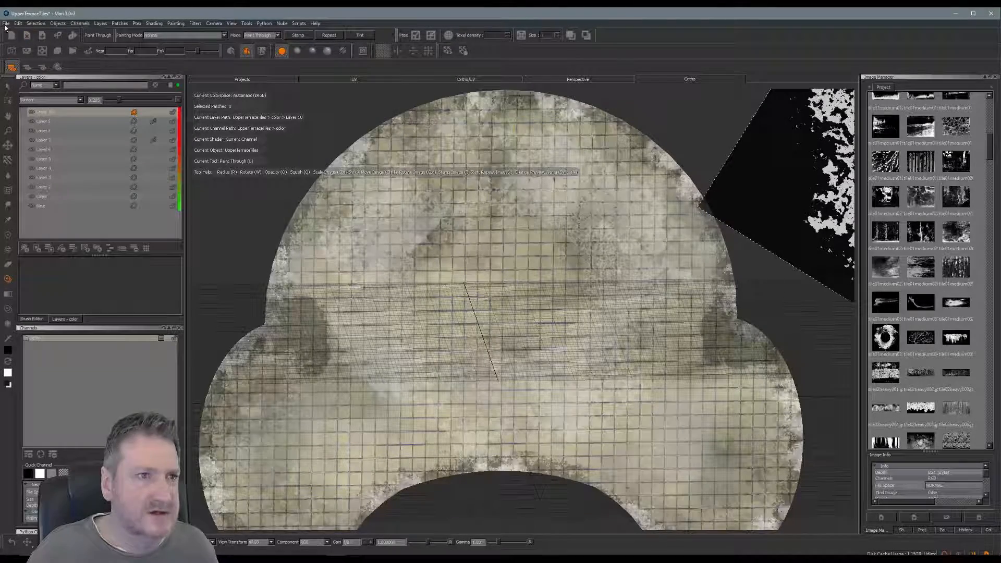
Step: Save the project and duplicate Layer 10 by copying and pasting it in the layer stack
left_click(5, 24)
left_click(16, 96)
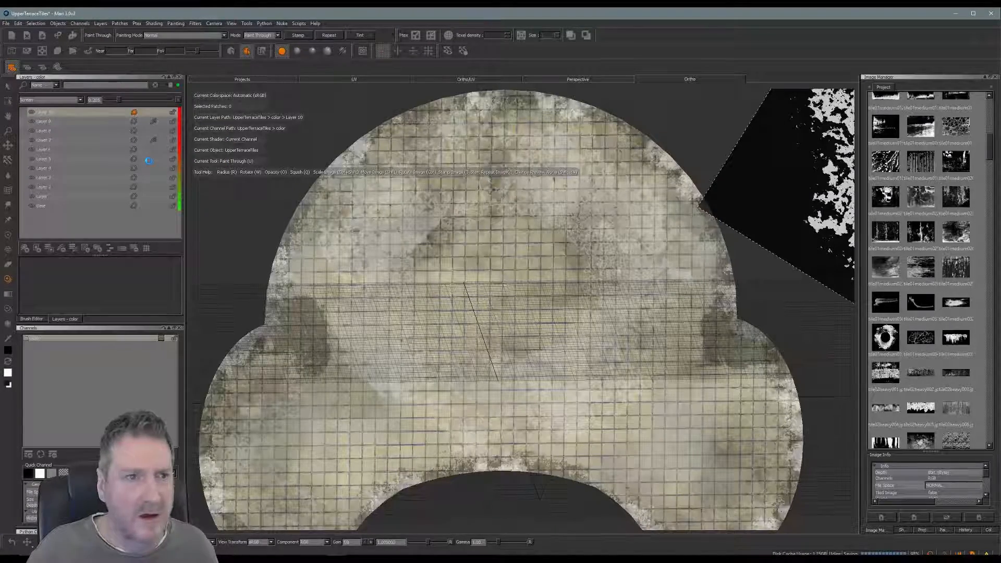
right_click(82, 112)
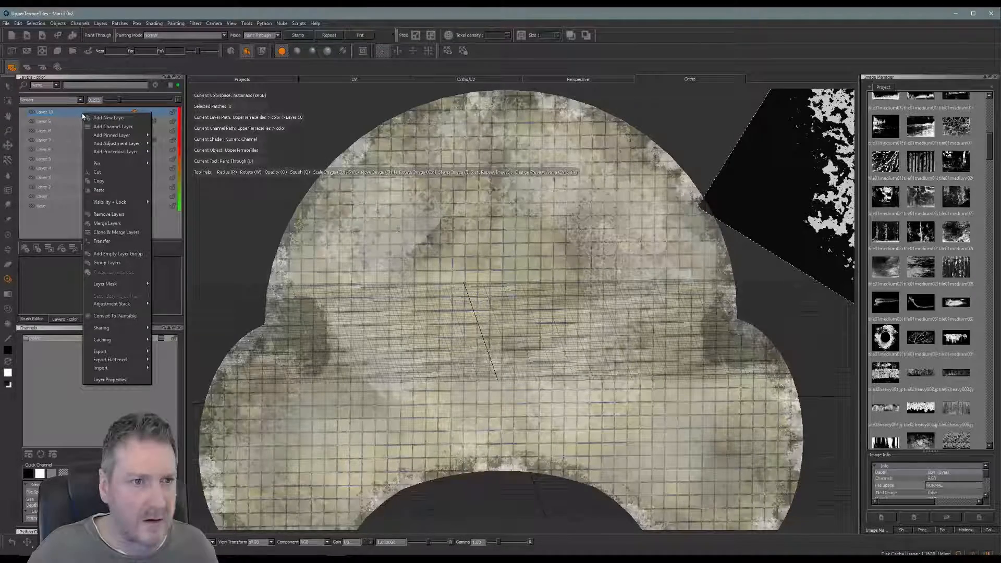
left_click(100, 181)
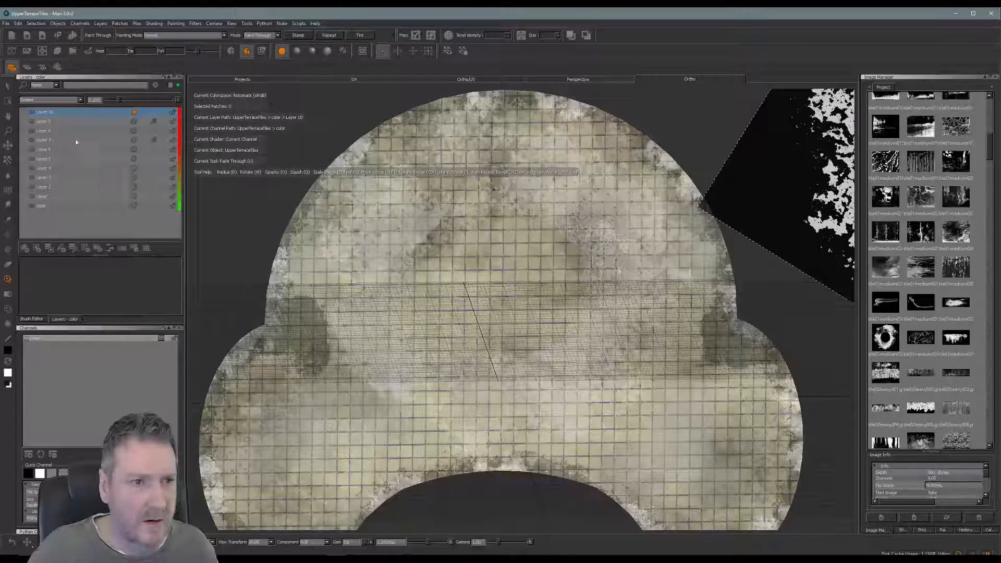
right_click(66, 112)
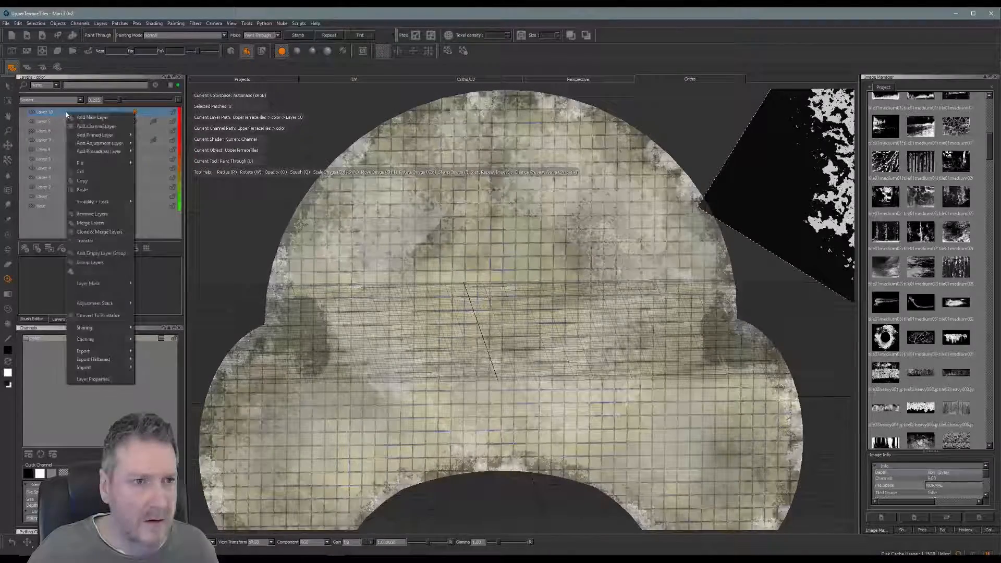
left_click(91, 191)
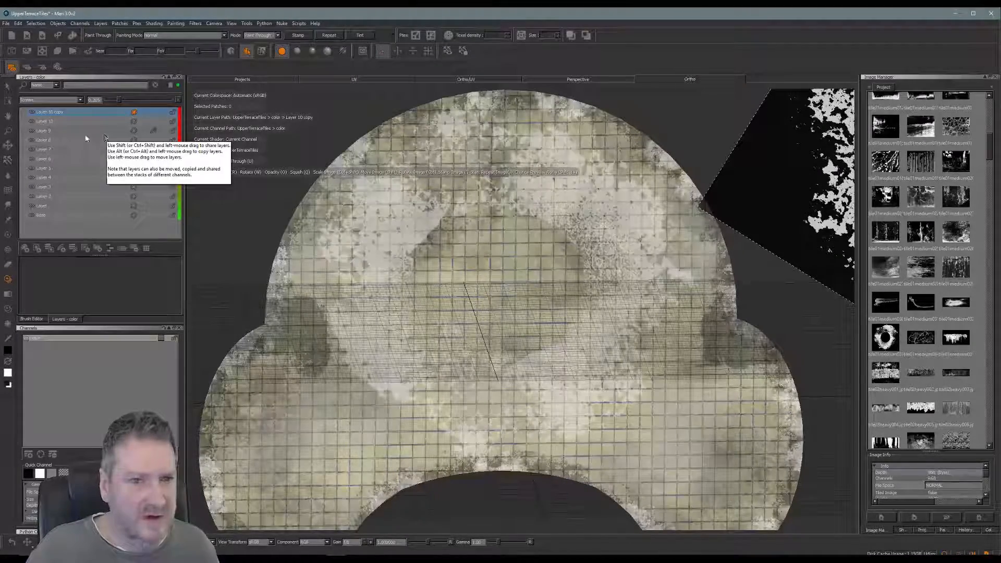
Step: Set the Layer 10 copy's blend mode to Darken and raise its opacity so the dark splatter shows strongly
left_click(78, 99)
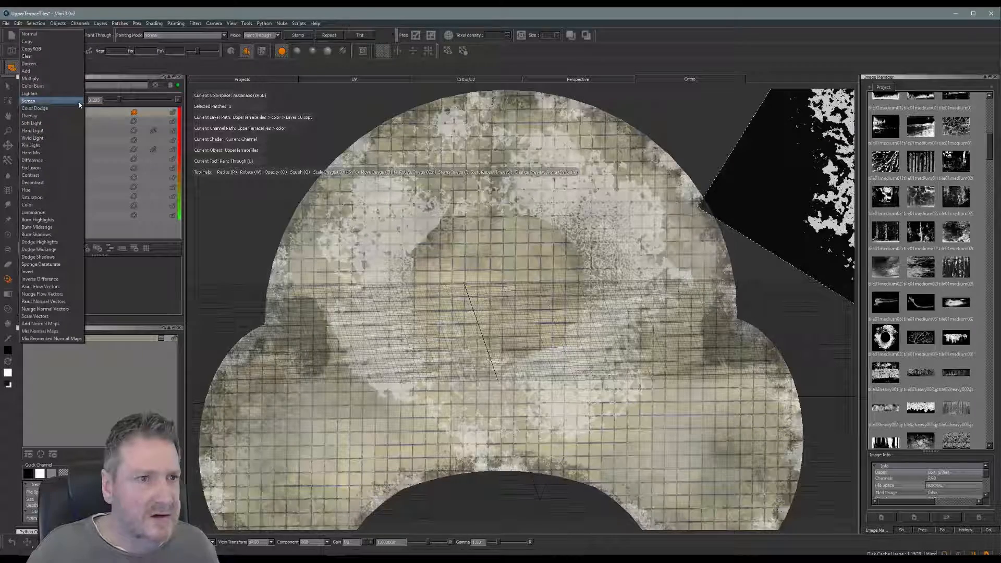
left_click(53, 68)
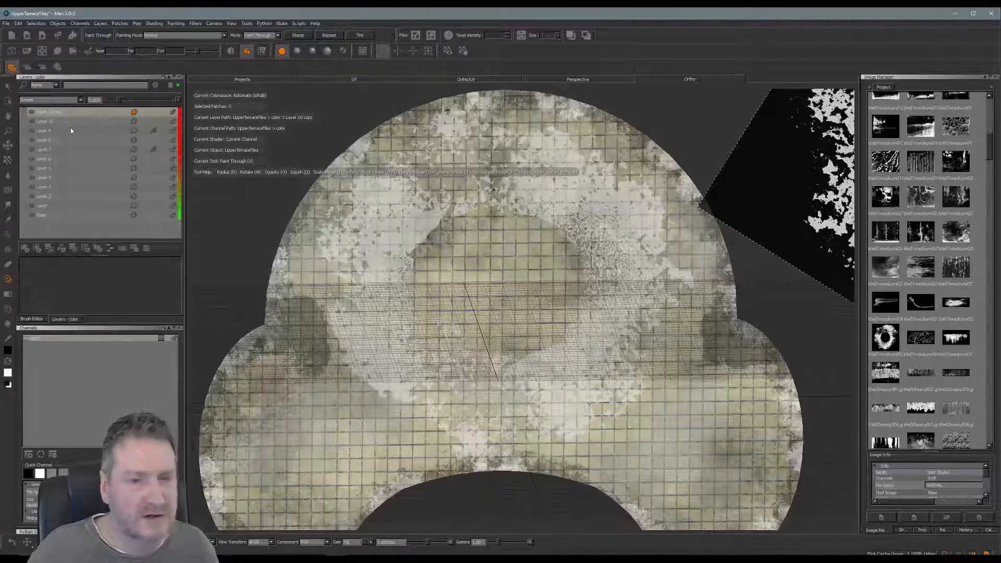
left_click_drag(119, 100, 162, 106)
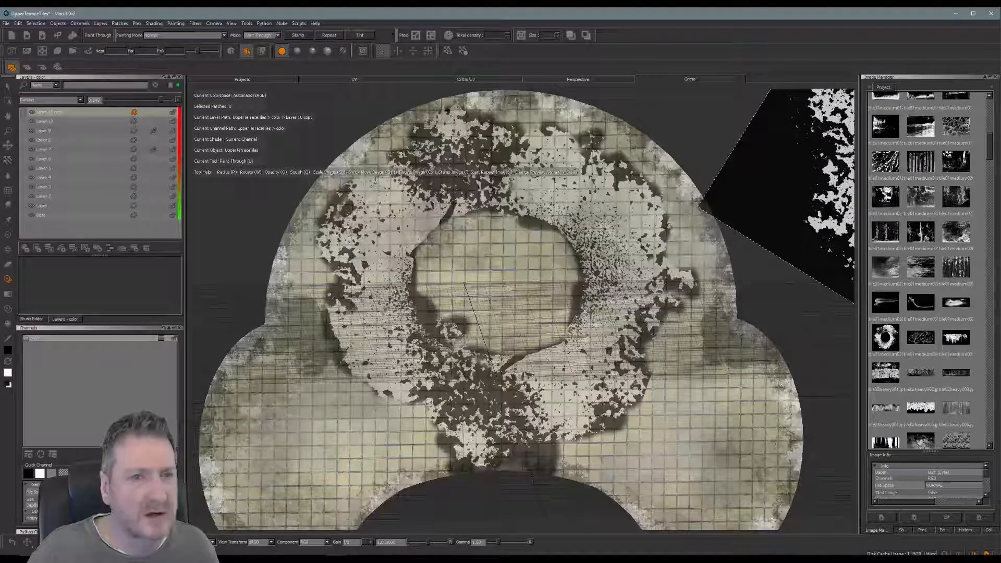
Step: Add an Invert adjustment stack to the Layer 10 copy
right_click(68, 113)
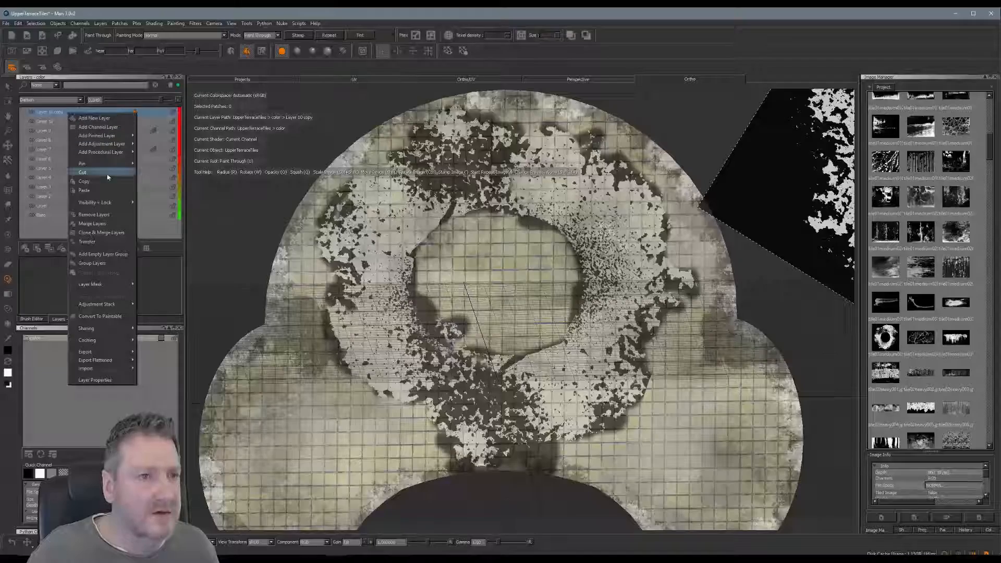
mouse_move(121, 307)
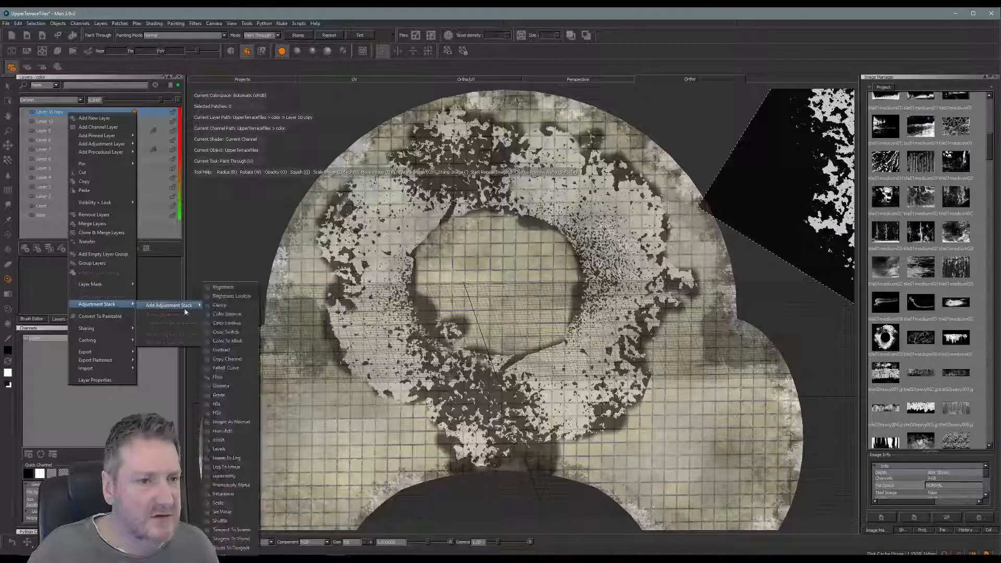
mouse_move(191, 306)
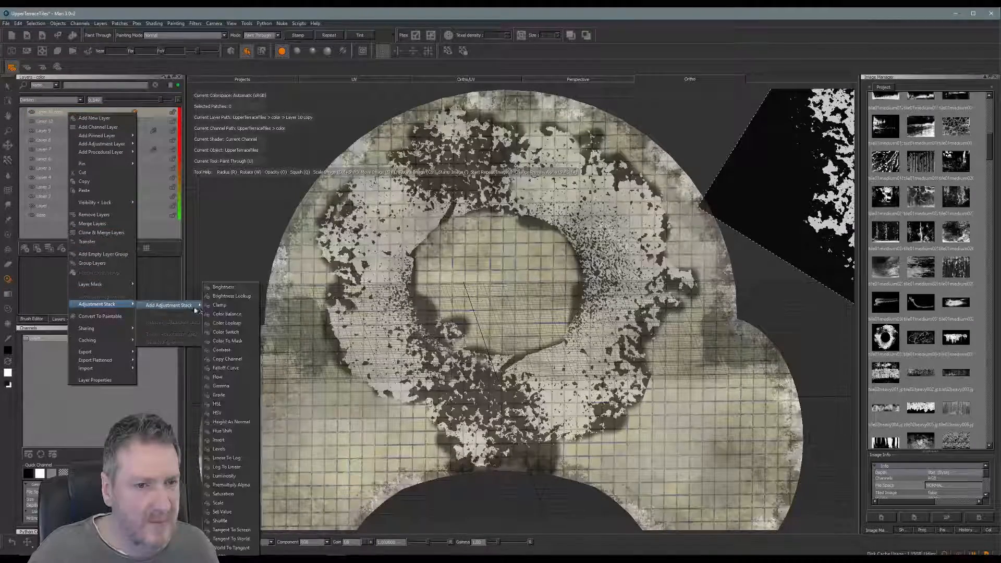
left_click(218, 440)
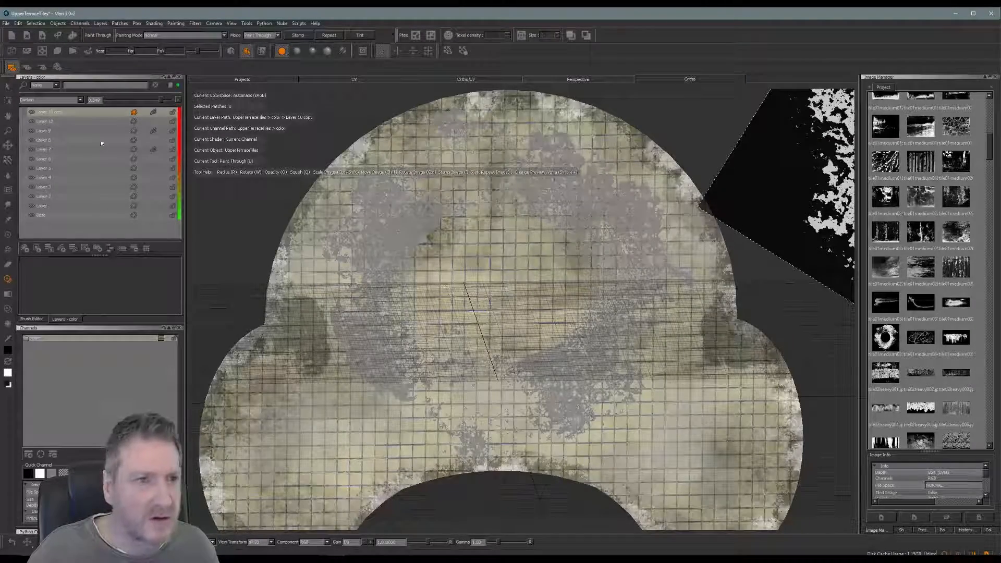
Step: Set the Layer 10 copy's blend mode to Multiply and fine-tune its opacity
left_click(73, 100)
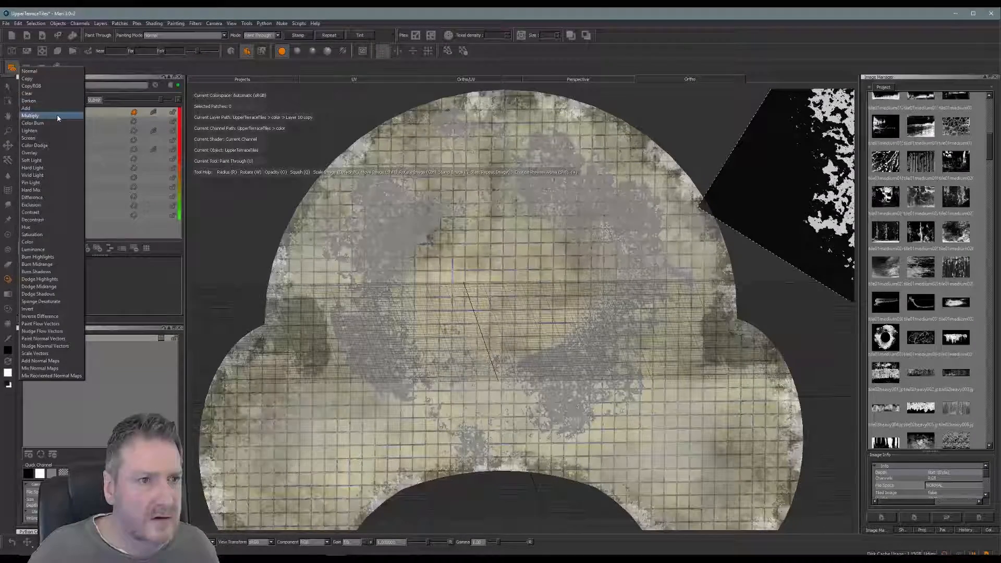
left_click(59, 116)
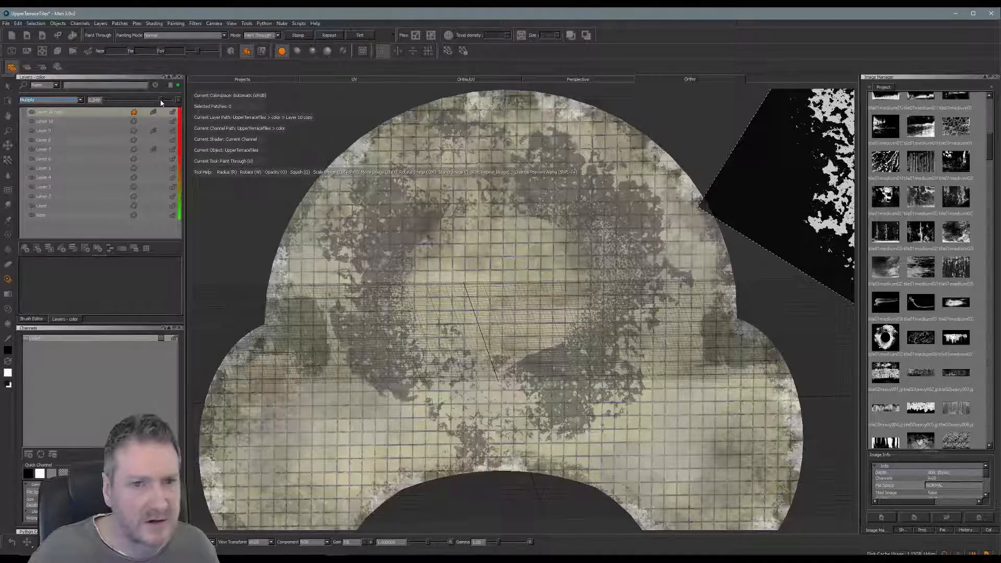
left_click_drag(161, 100, 160, 101)
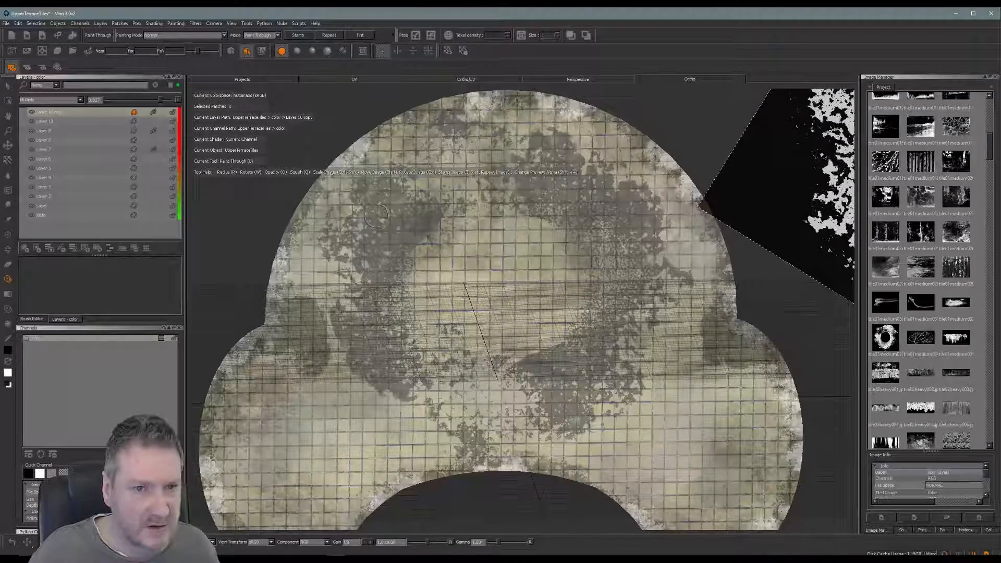
right_click(79, 113)
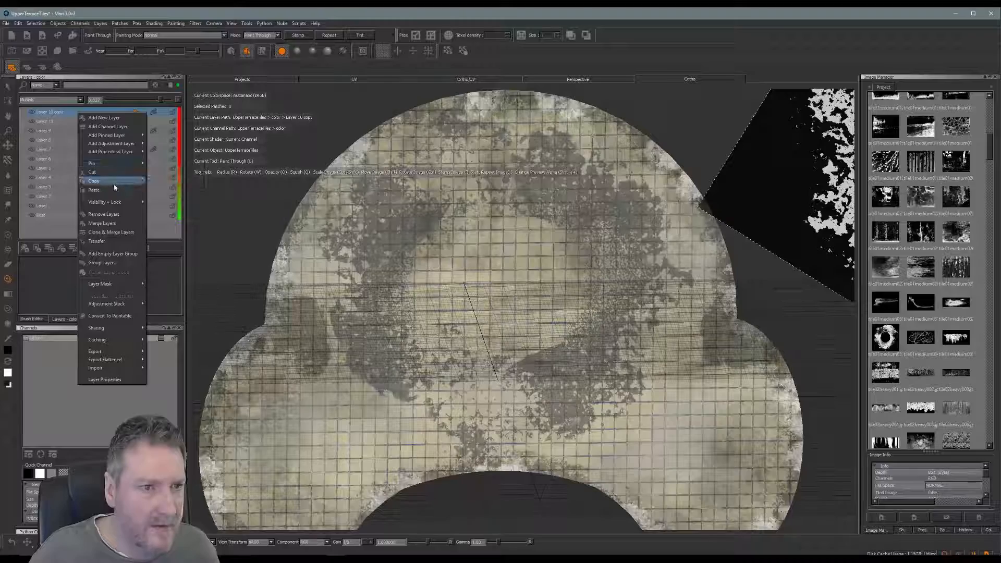
mouse_move(118, 286)
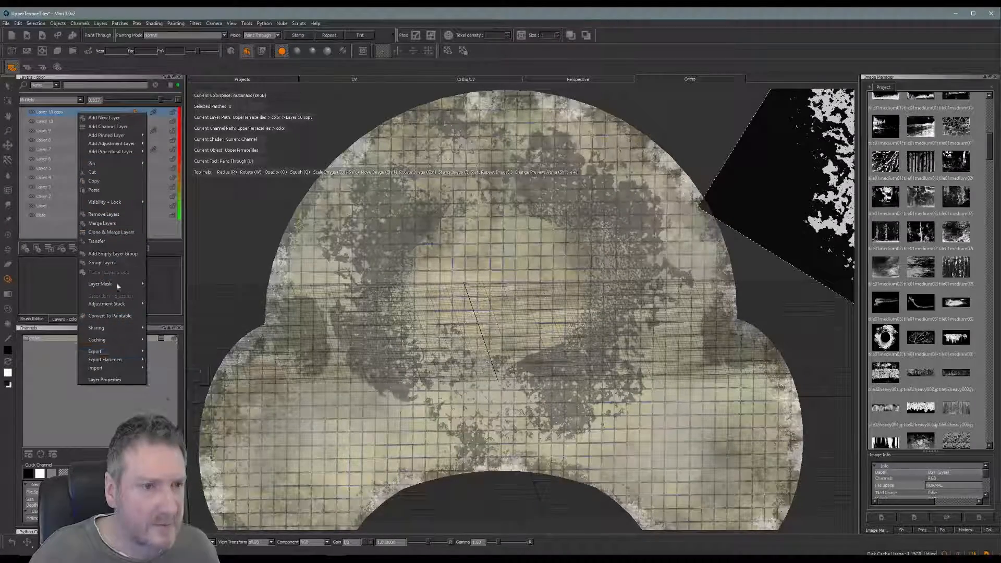
mouse_move(124, 146)
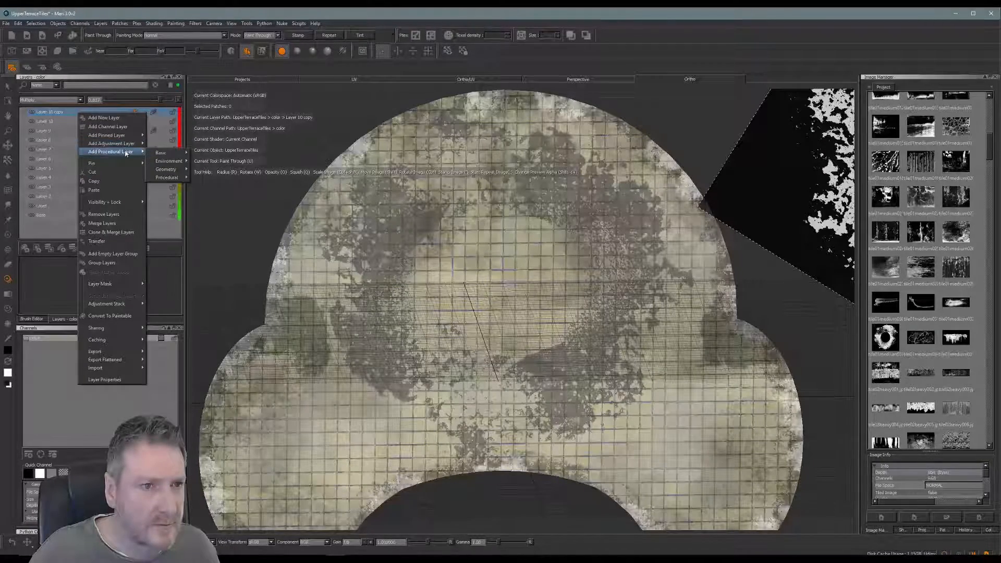
mouse_move(127, 203)
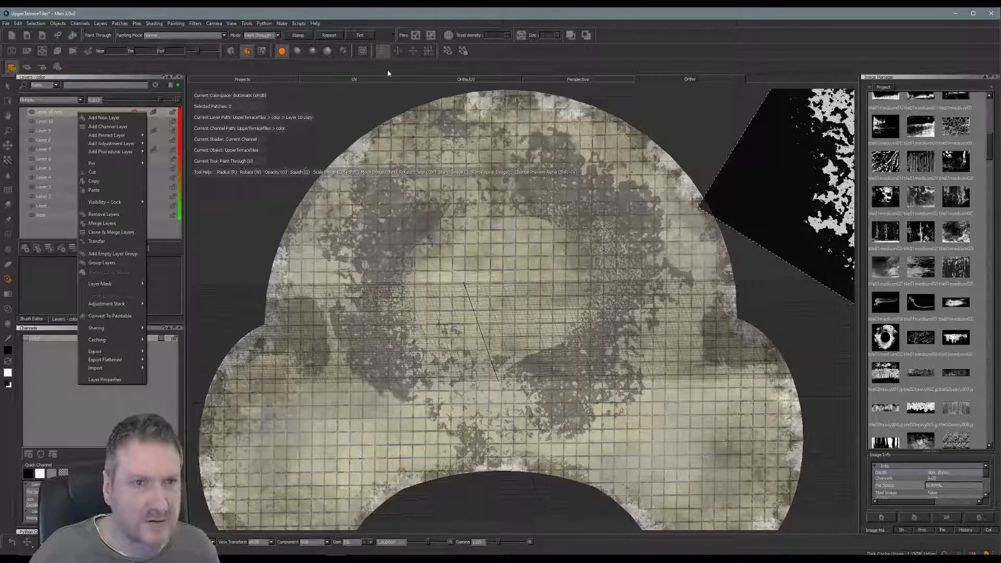
left_click(381, 91)
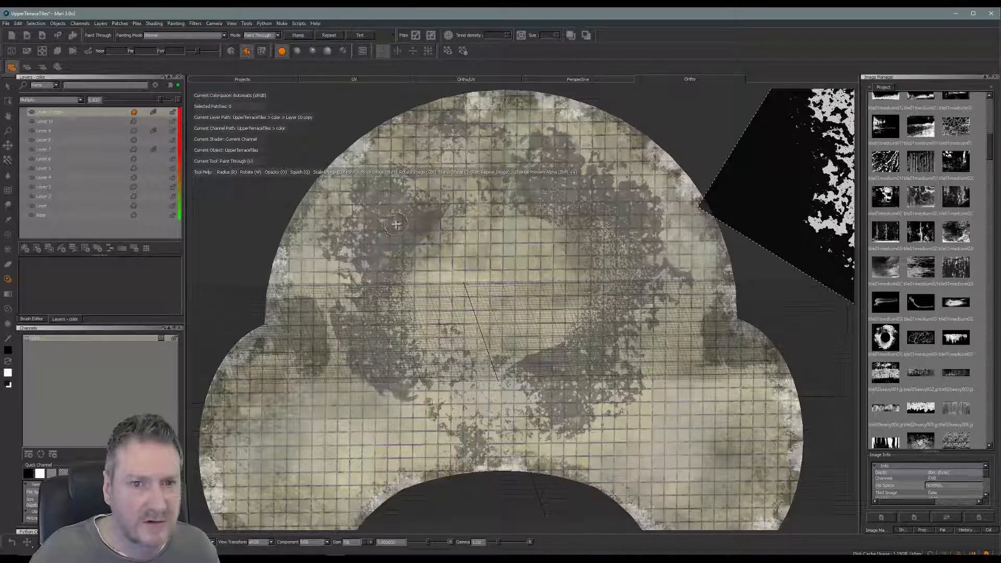
Step: Lower the Layer 10 copy's opacity to about 0.54 so the dark splatter blends softly into the tiles, and save the project
left_click_drag(397, 228, 402, 226, "shift")
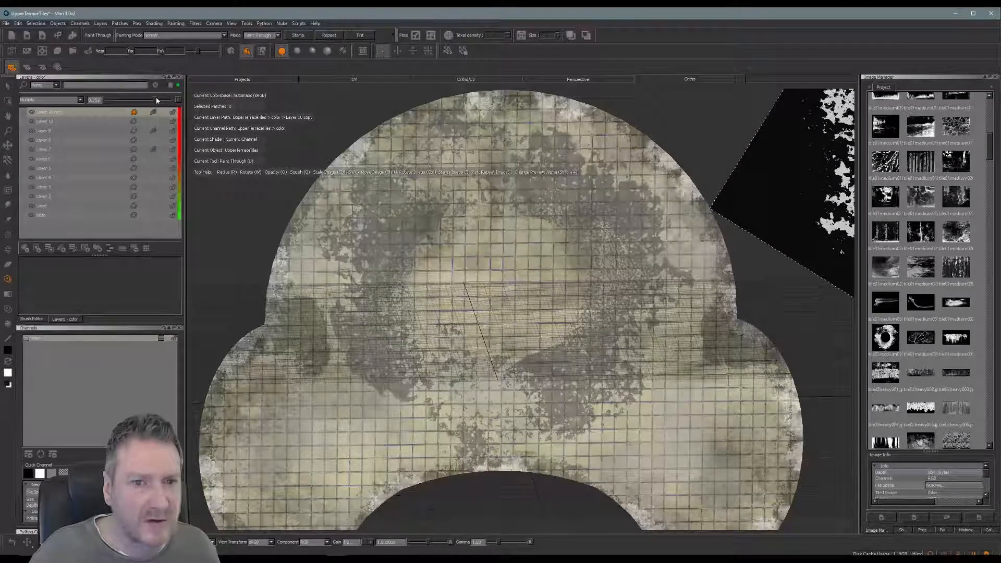
mouse_move(156, 98)
left_mouse_down()
mouse_move(147, 104)
mouse_move(161, 99)
left_mouse_up()
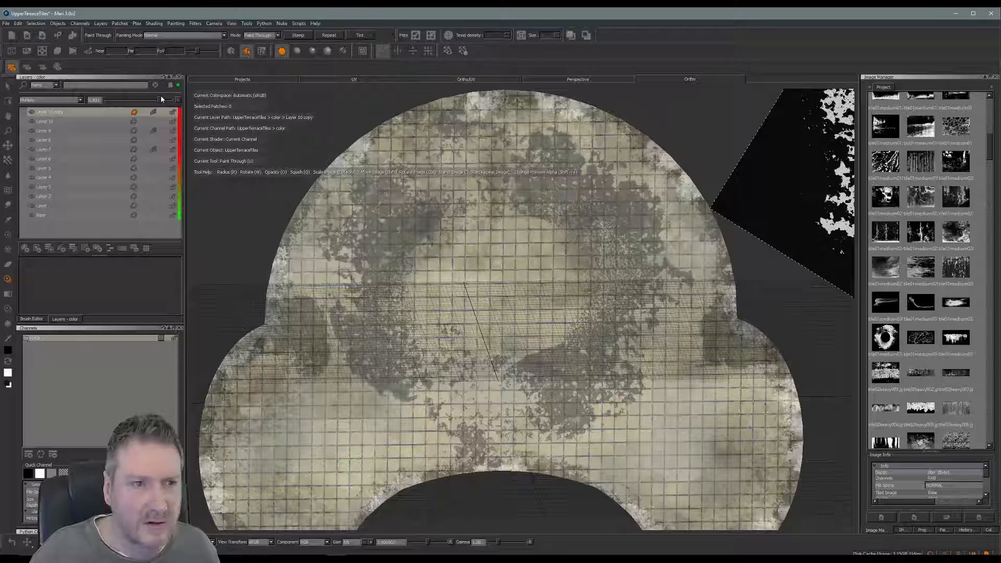
left_click(33, 122)
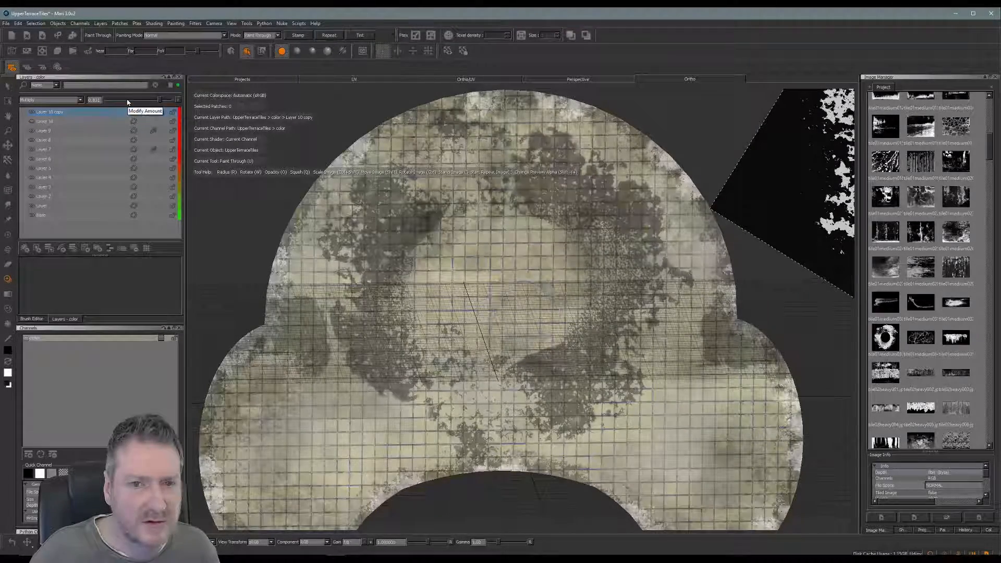
left_click_drag(160, 100, 141, 105)
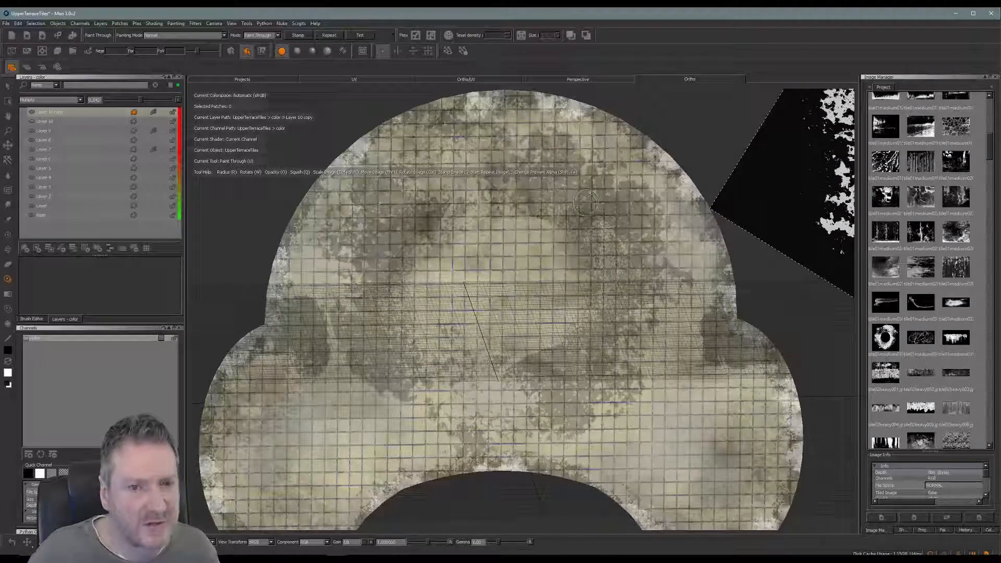
left_click(6, 23)
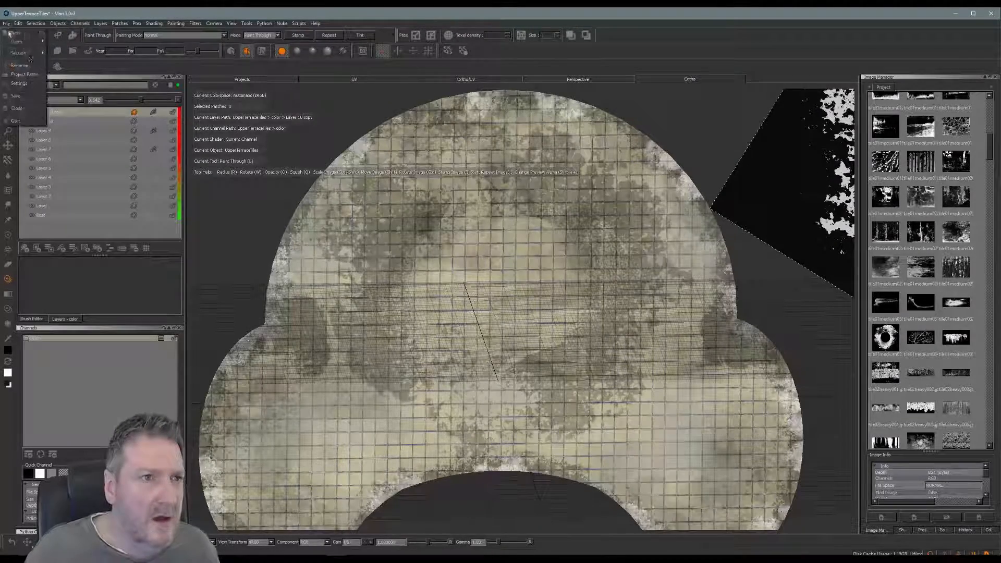
left_click(20, 95)
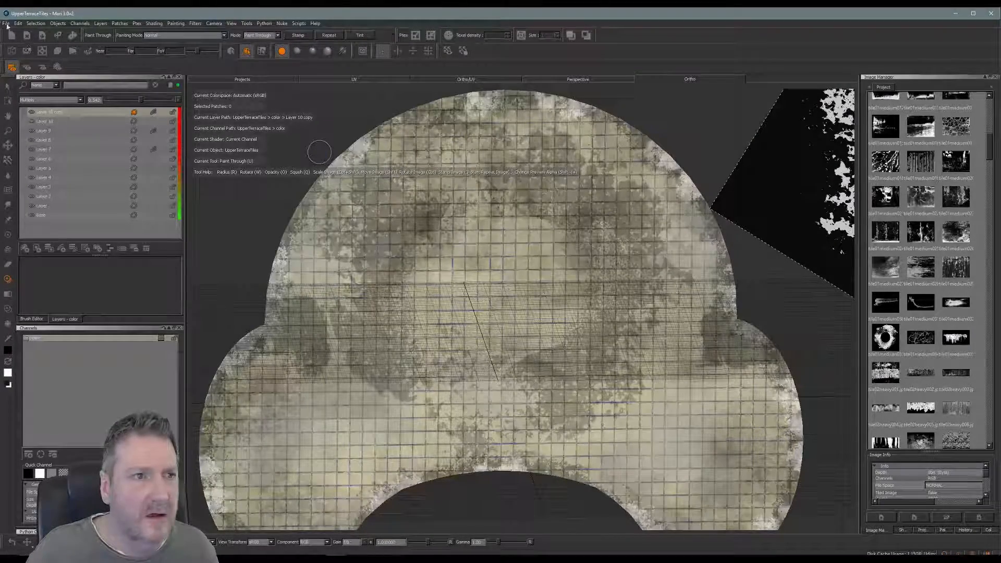
Step: Start a flattened export of the color channel
right_click(114, 343)
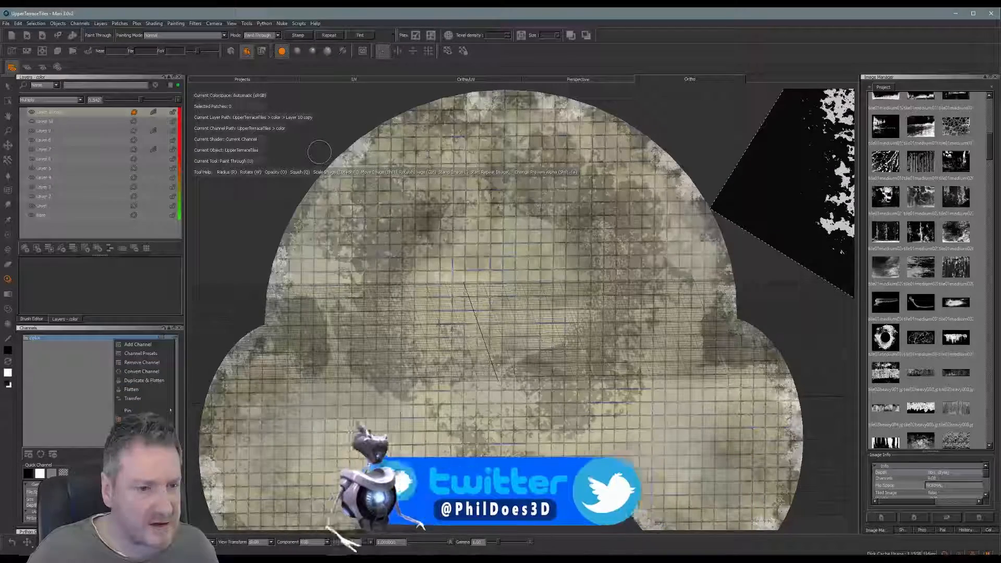
mouse_move(152, 468)
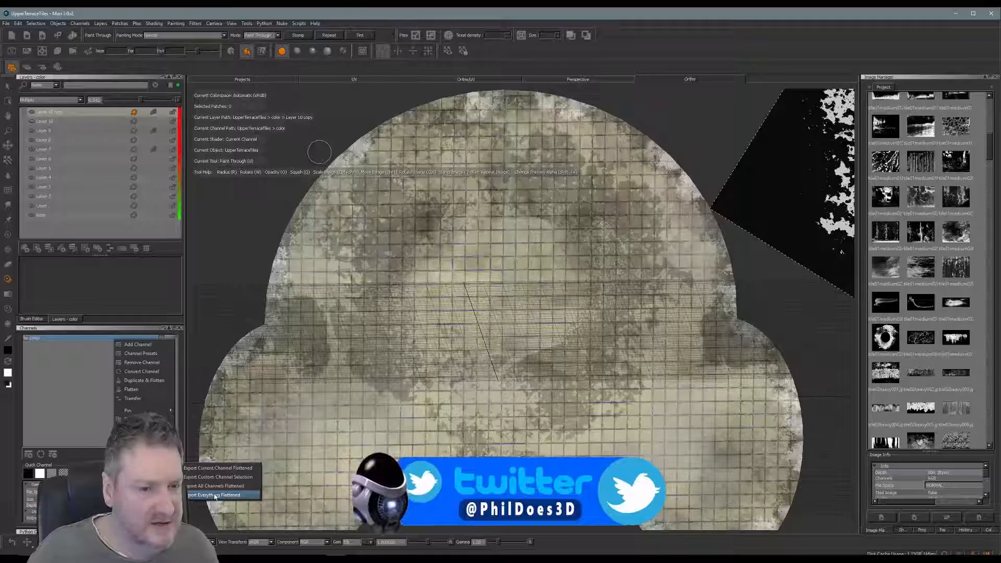
left_click(198, 468)
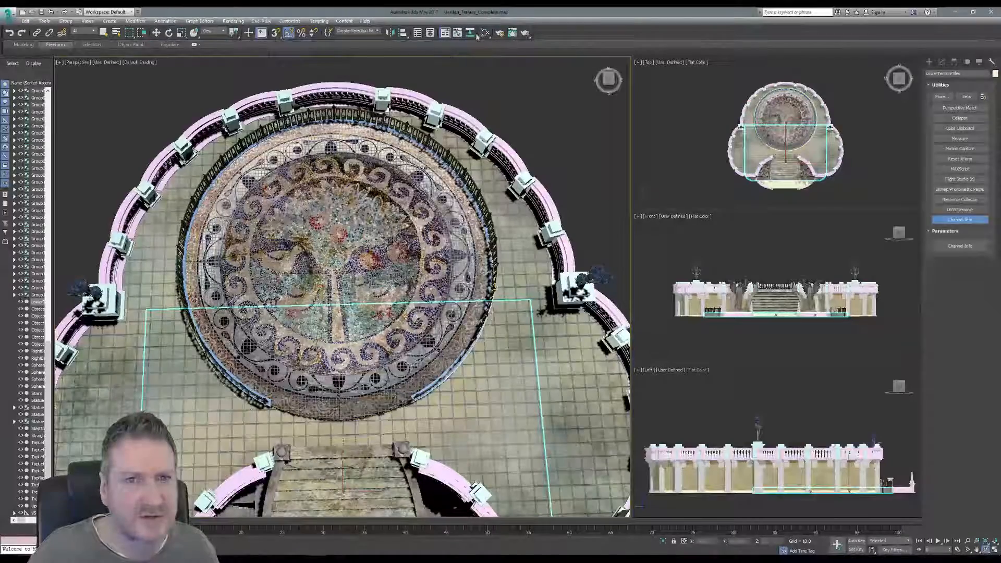
Step: In 3ds Max, check which image file the Map #32 bitmap uses in the Slate Material Editor, and close the editor
left_click(485, 33)
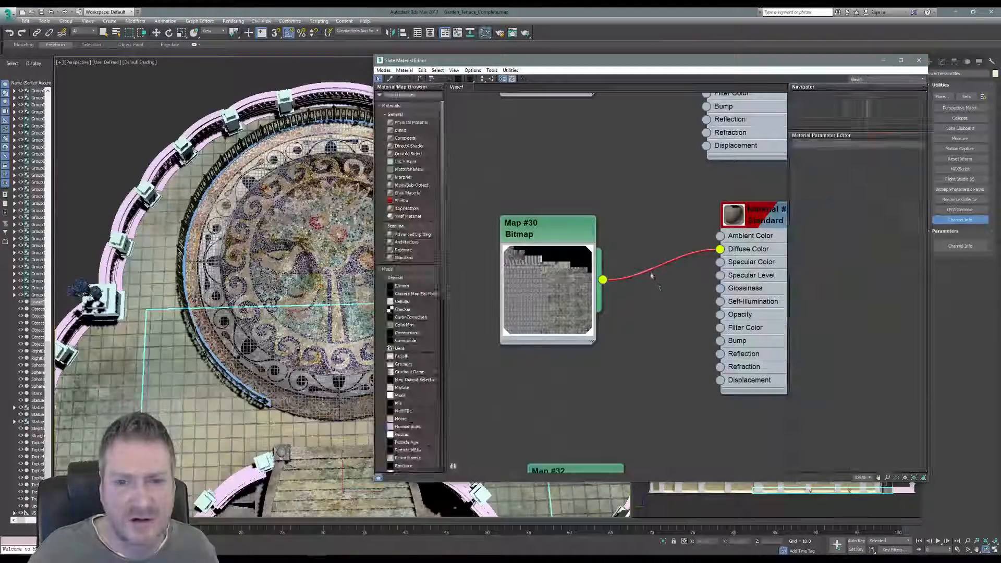
middle_click_drag(638, 251, 623, 163)
middle_click_drag(598, 329, 592, 230)
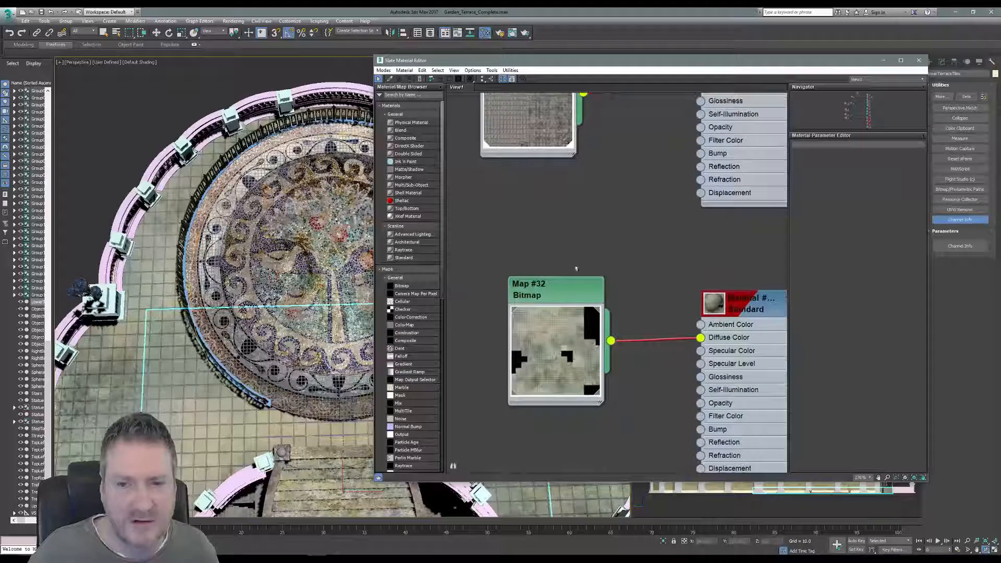
double_click(570, 292)
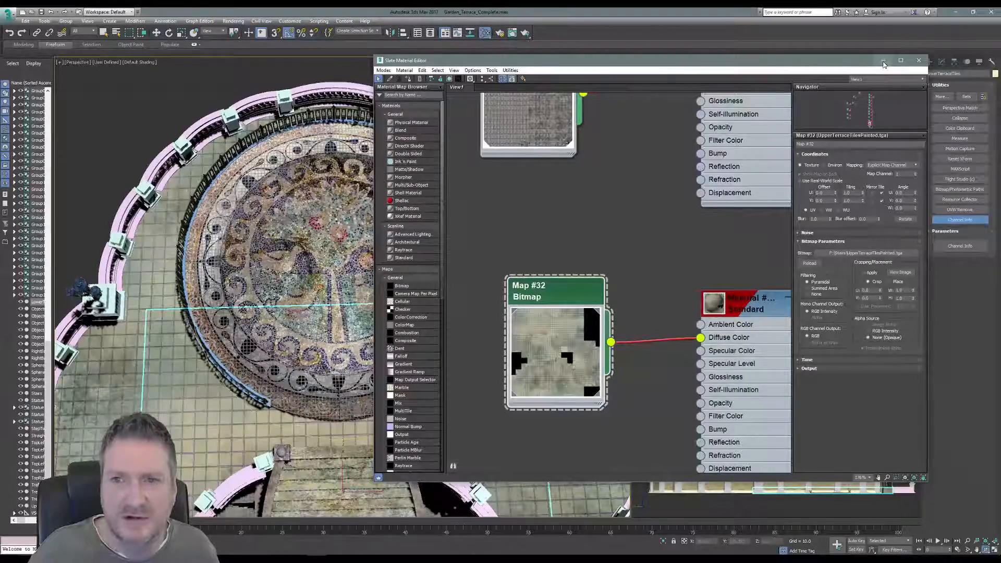
left_click(918, 62)
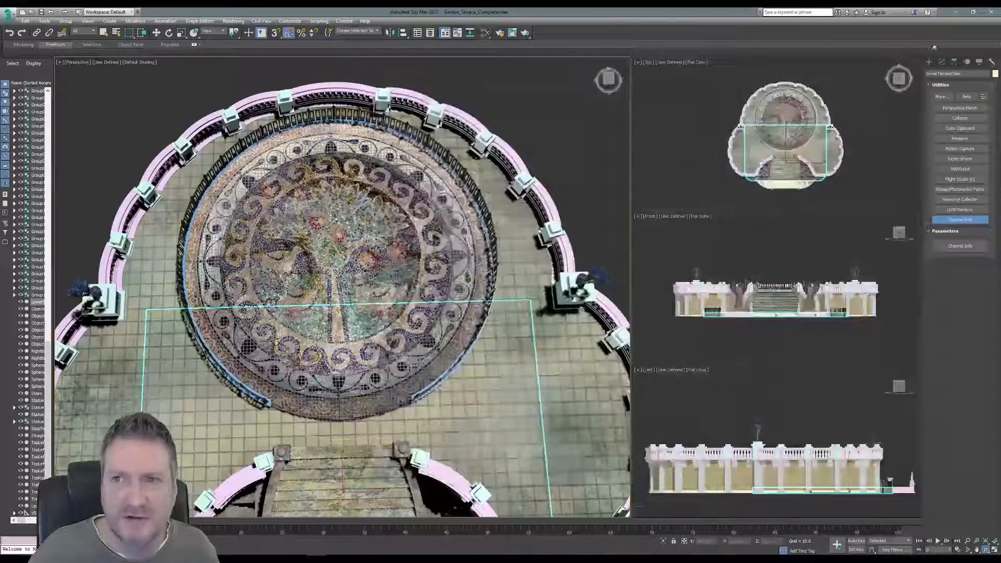
Step: Return to Mari and try to export all patches over the existing UpperTerraceTilesPainted.tga
left_click(957, 10)
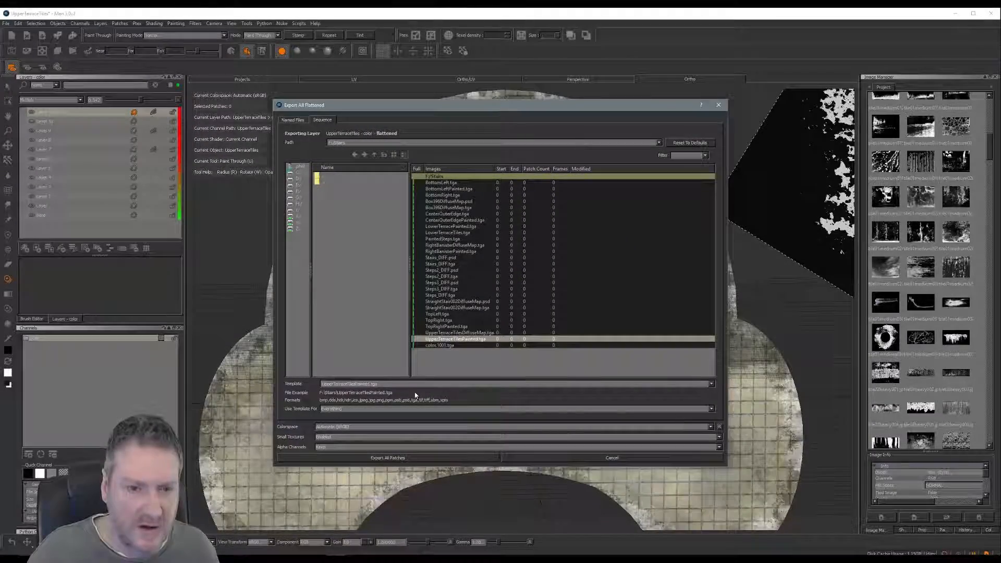
left_click(387, 457)
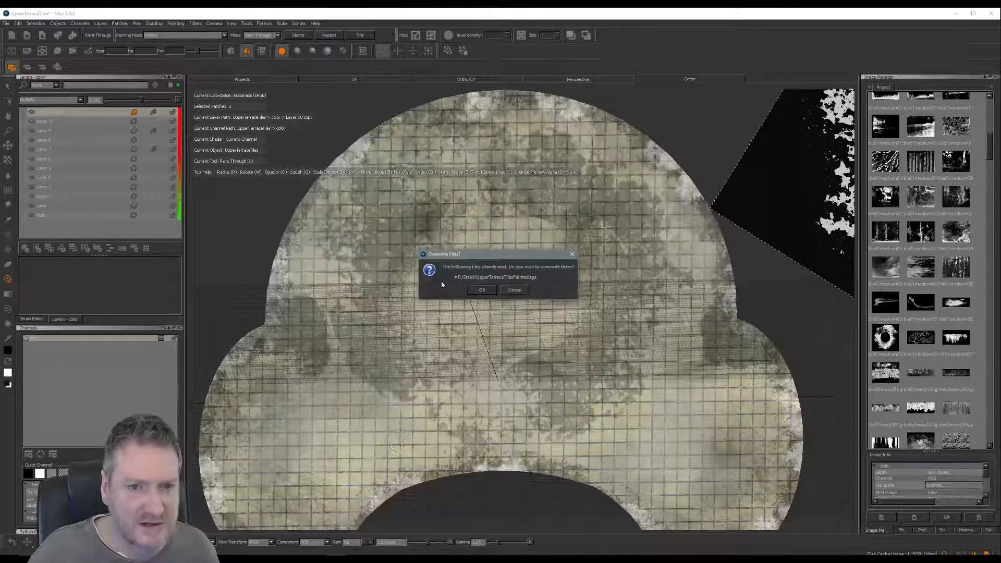
left_click(514, 291)
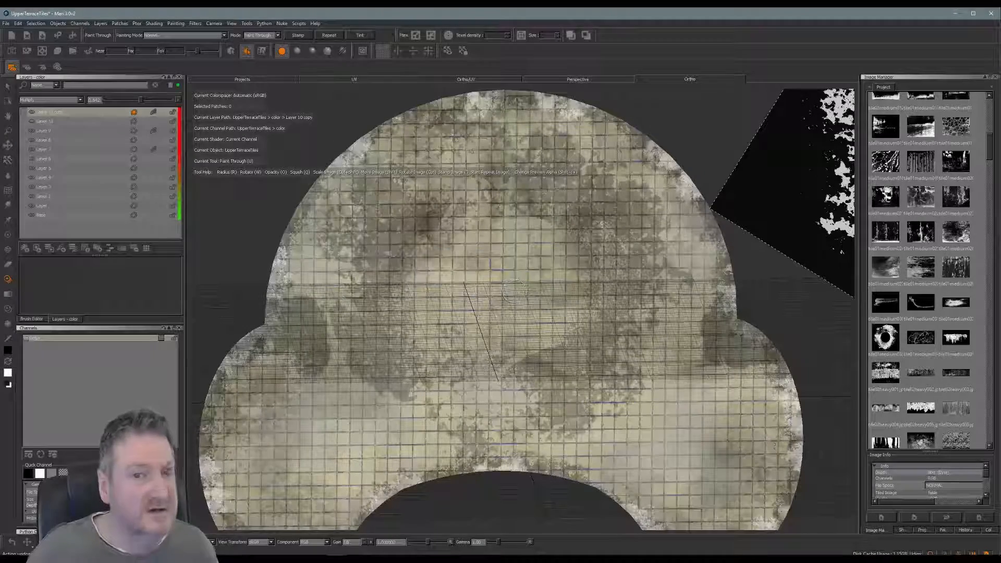
Step: Export all patches of the flattened color channel as UpperTerraceTilesPainted_2.tga in the Stairs folder
right_click(99, 340)
mouse_move(130, 457)
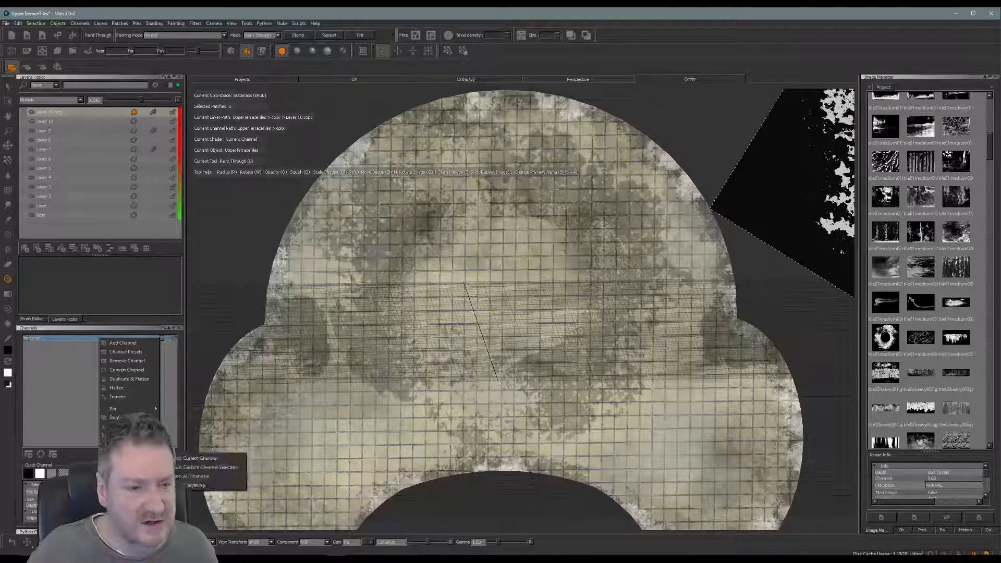
left_click(197, 476)
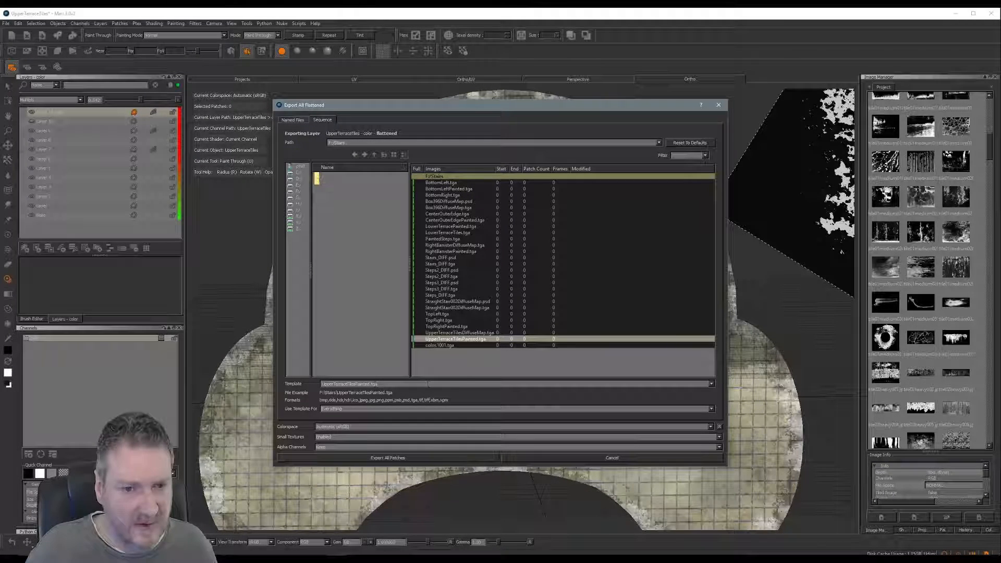
type("_2")
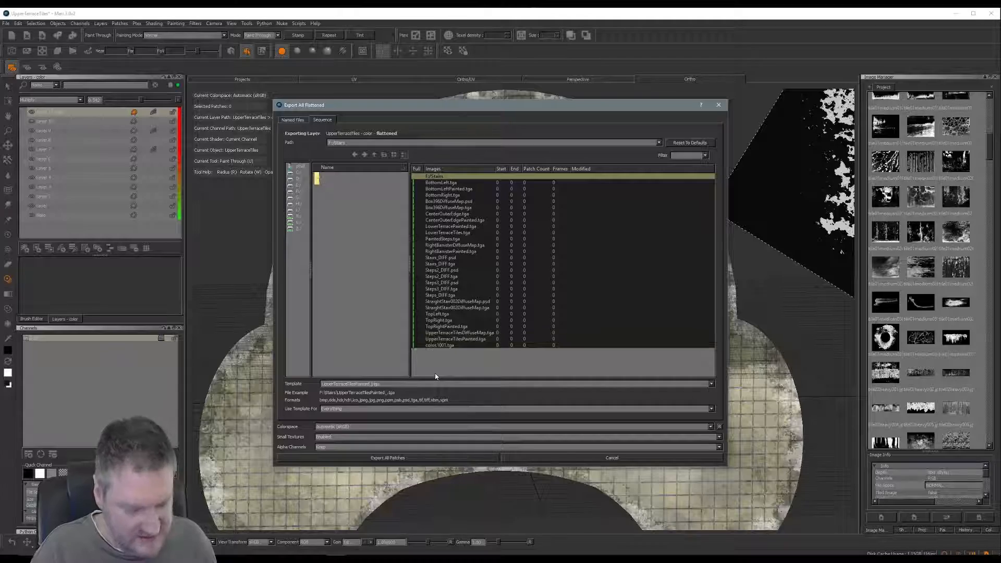
left_click(413, 459)
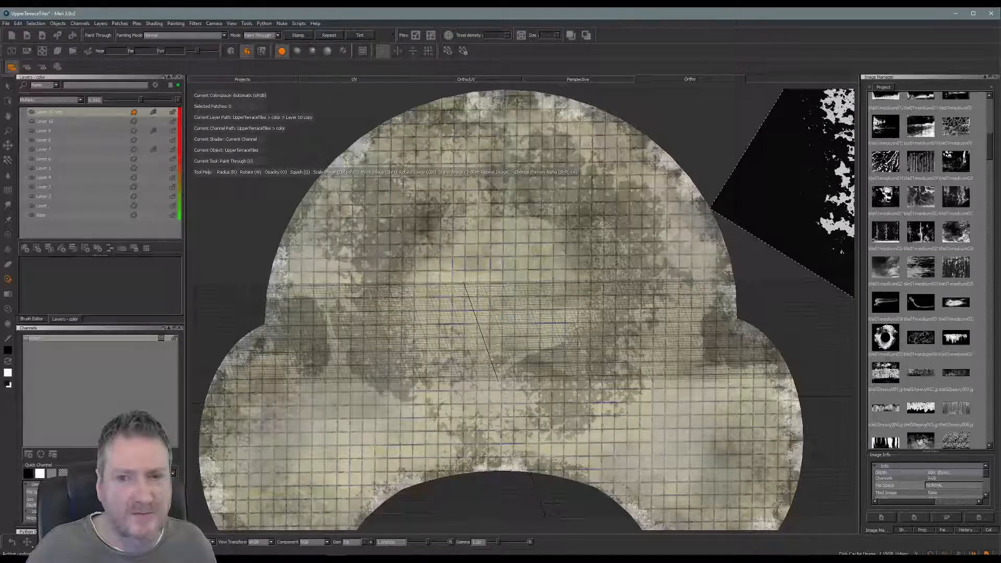
Step: Leave Mari and launch Photoshop
left_click(957, 13)
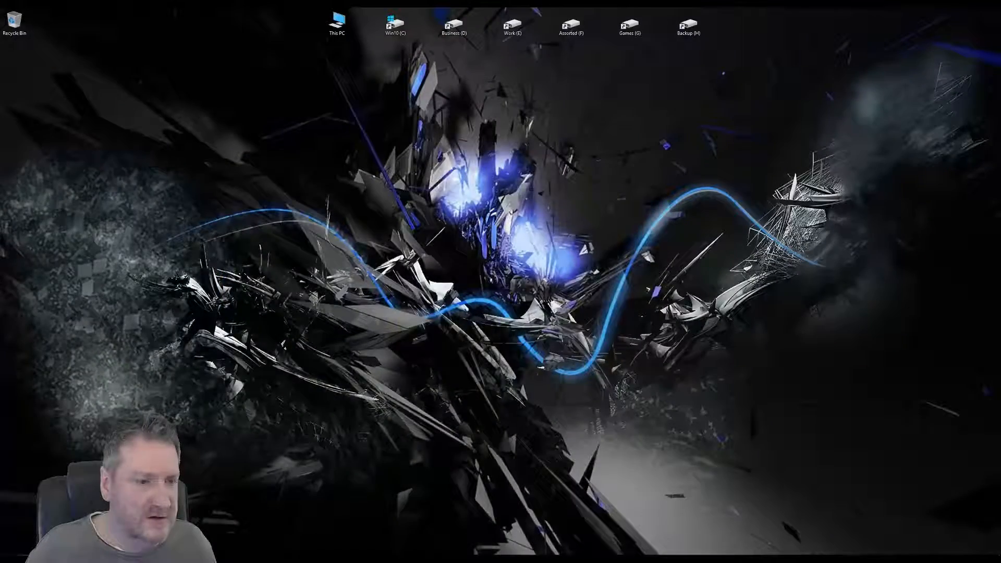
key("super")
left_click(485, 298)
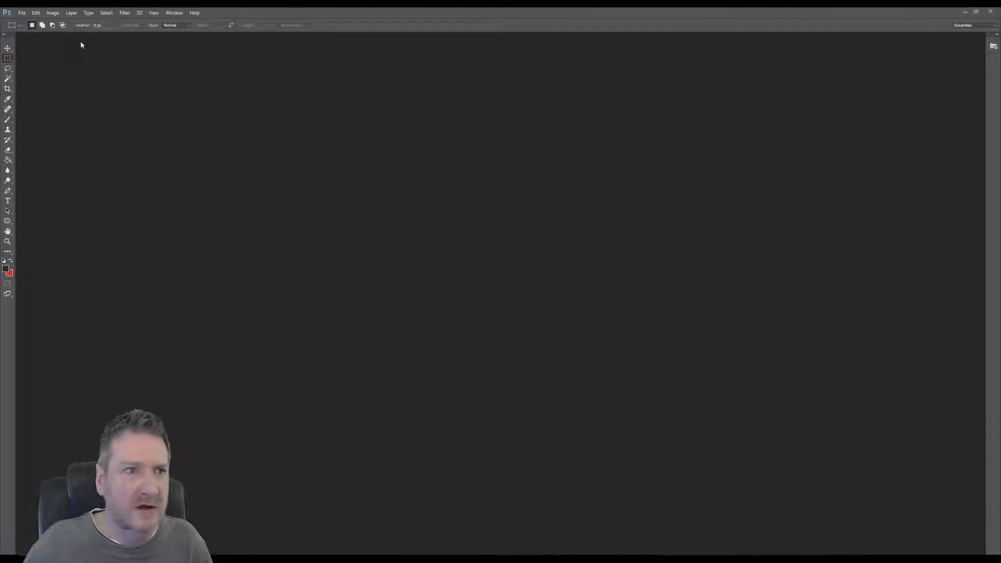
Step: Open UpperTerraceTilesPainted.tga and UpperTerraceTilesPainted_2.tga together from the Stairs folder on the Assorted (F:) drive
left_click(21, 13)
left_click(44, 29)
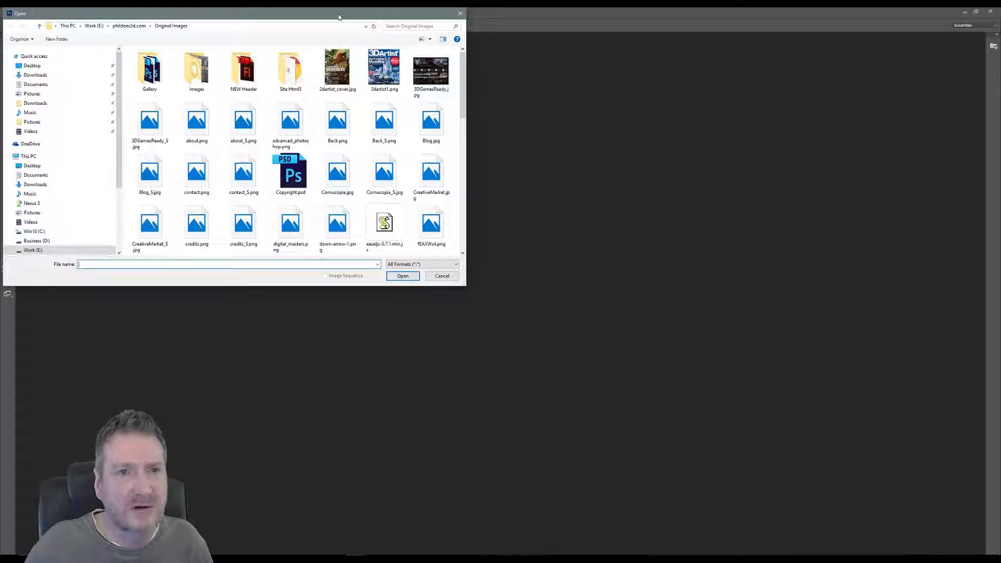
left_click_drag(338, 16, 448, 55)
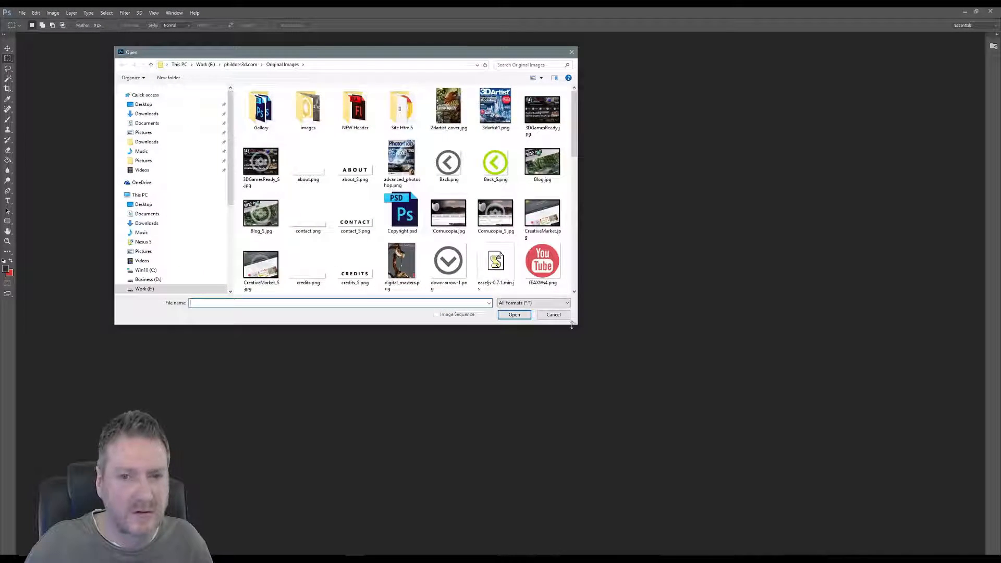
left_click_drag(577, 324, 724, 425)
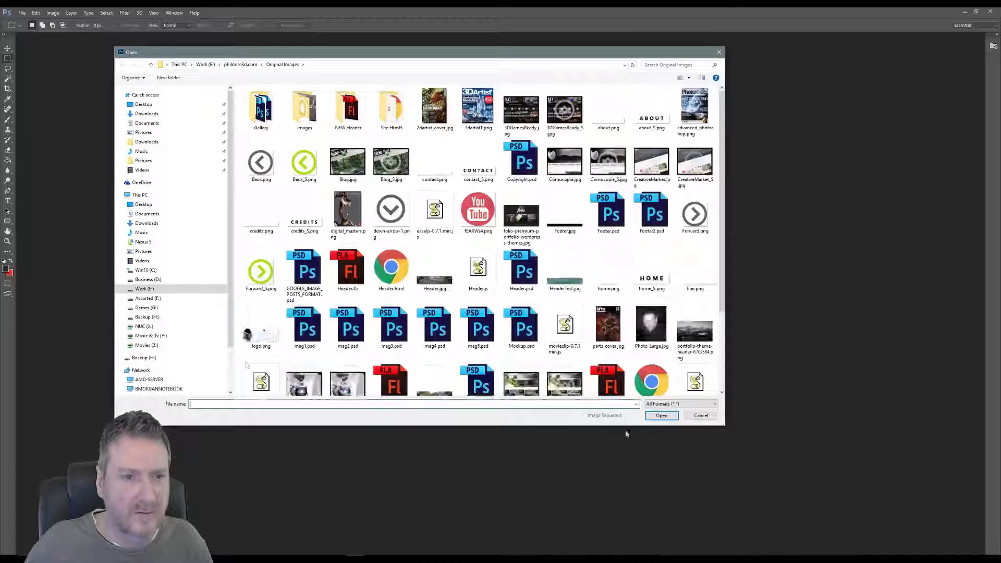
left_click(164, 300)
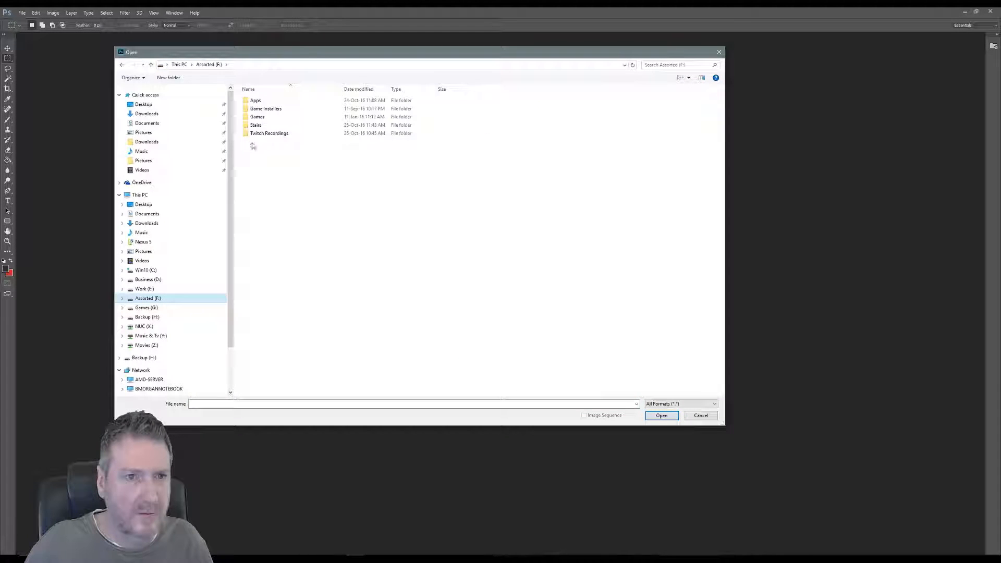
double_click(255, 128)
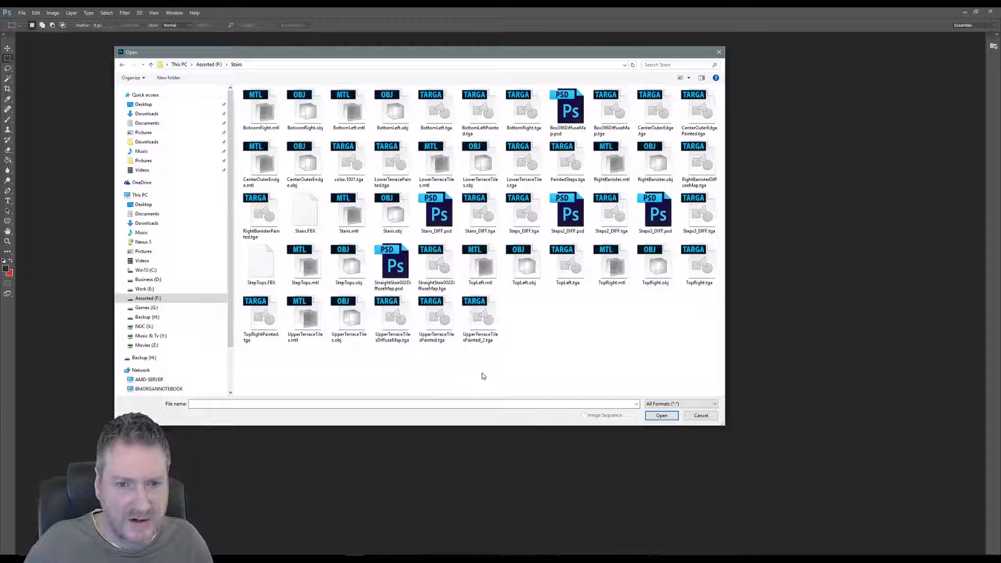
left_click(488, 326)
left_click(436, 329, "ctrl")
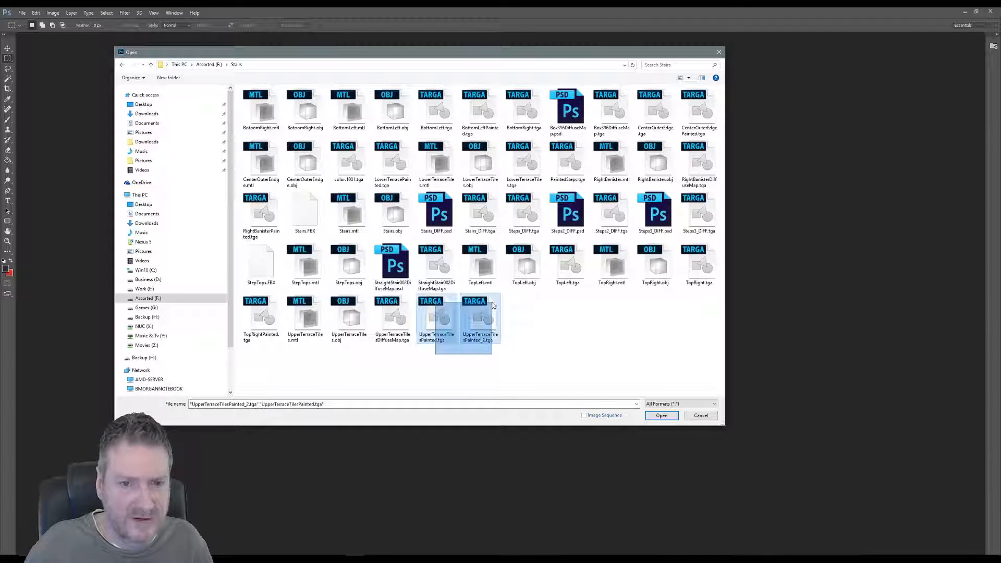
left_click(661, 415)
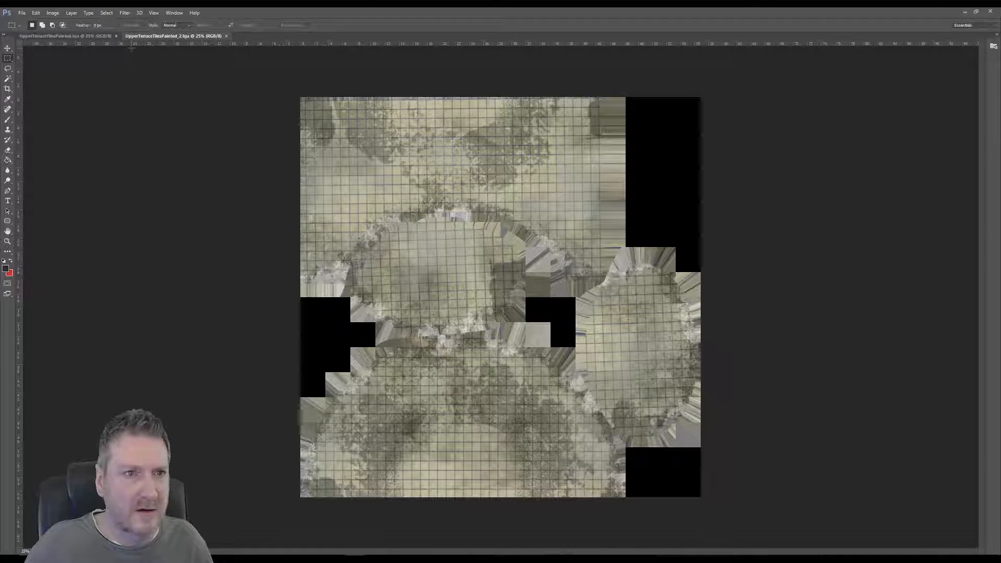
Step: Copy the whole UpperTerraceTilesPainted_2.tga image and paste it as a new layer in UpperTerraceTilesPainted.tga
left_click(97, 37)
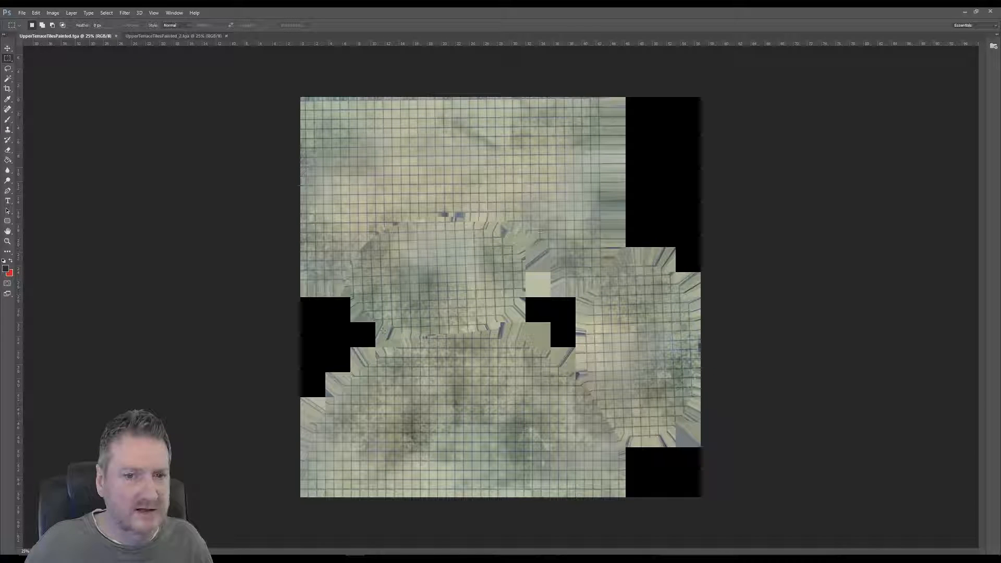
left_click(165, 36)
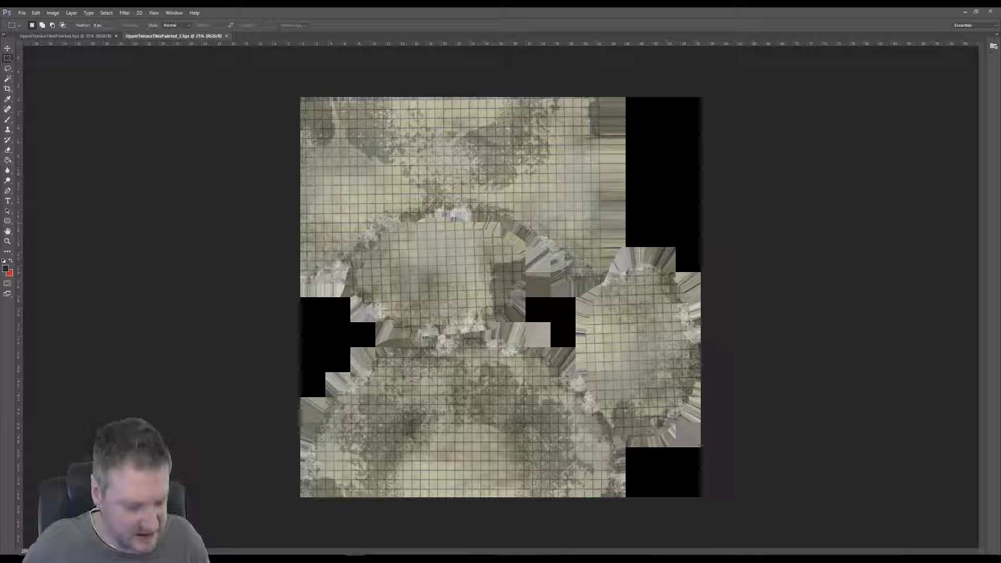
key("ctrl+a")
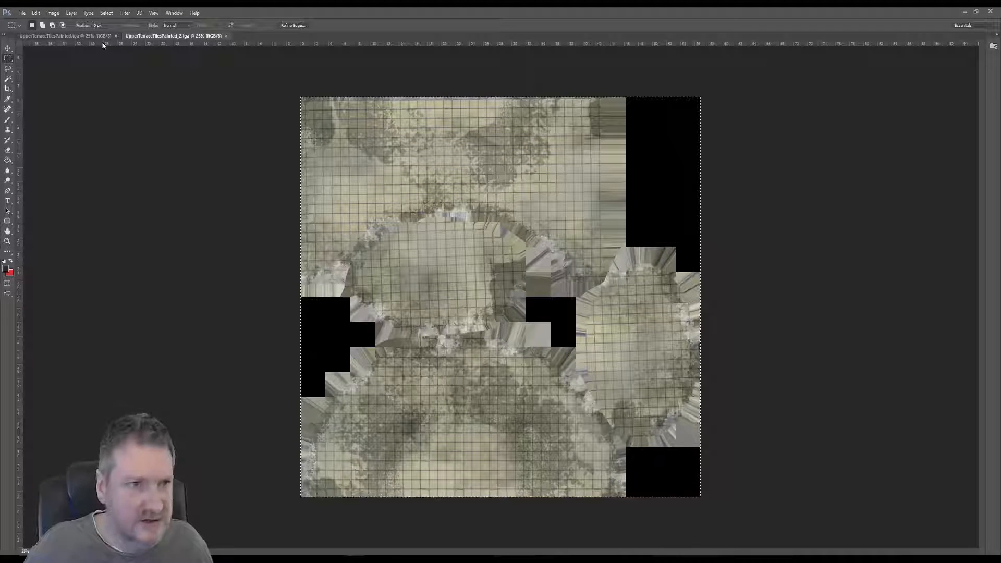
left_click(73, 36)
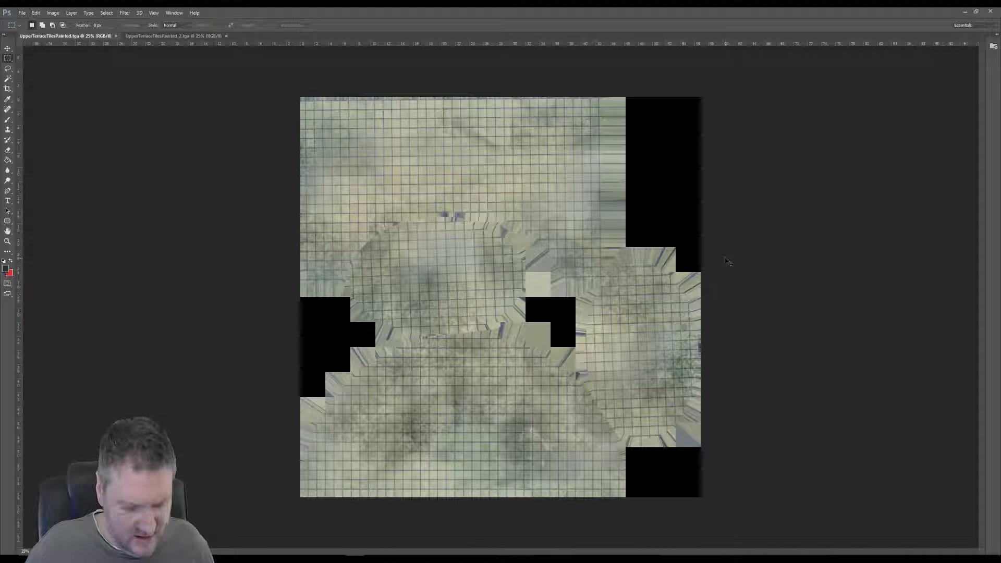
key("ctrl+v")
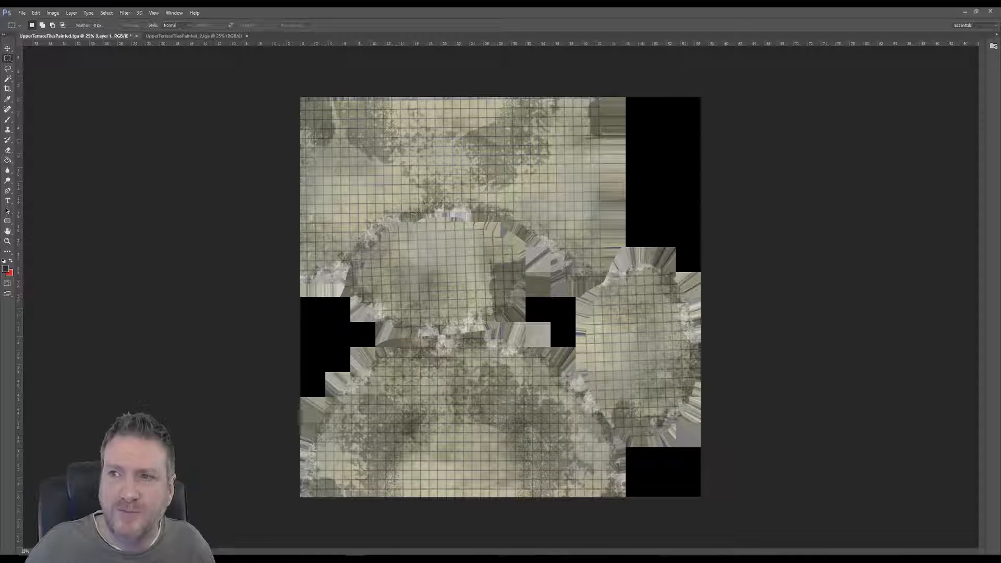
Step: Try several blend modes on the pasted layer and keep one that combines the dark splatter areas with the original texture
key("alt+shift+m")
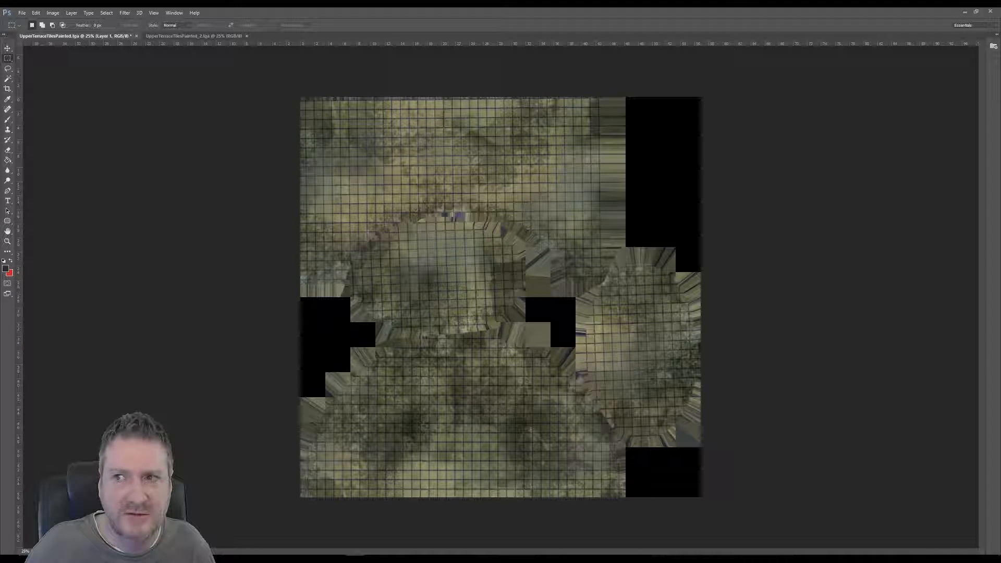
key("Down")
key("Down")
key("Down")
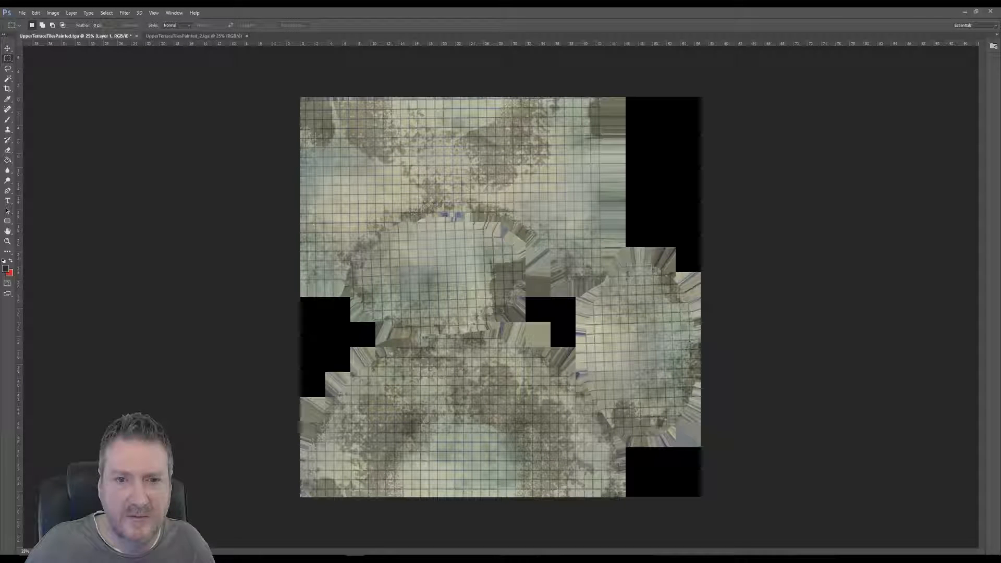
key("Down")
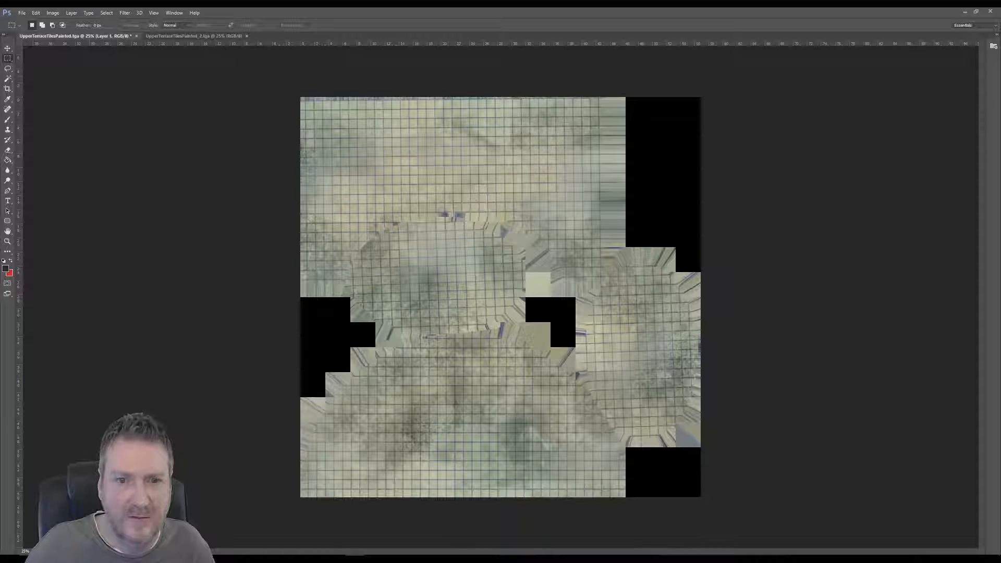
key("Up")
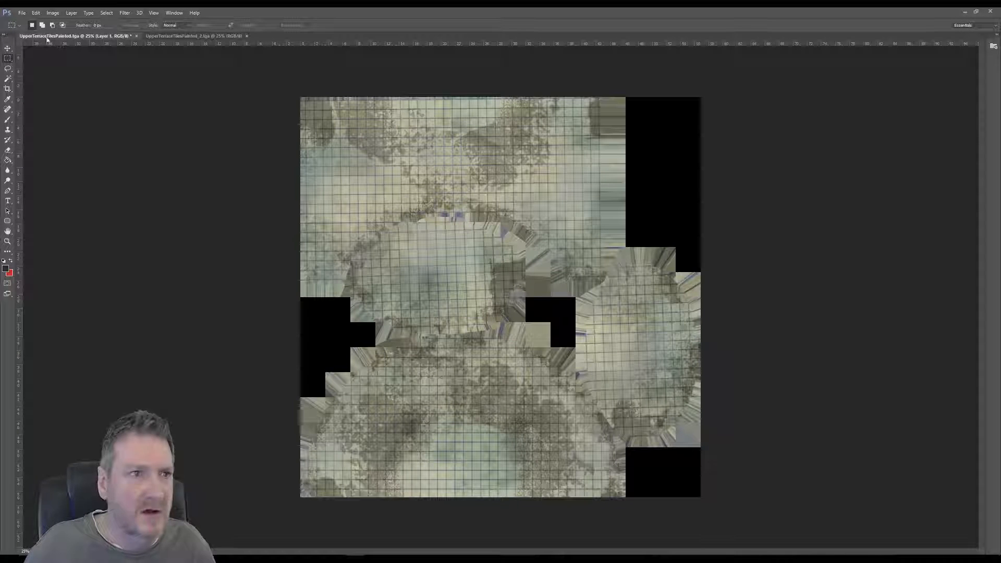
Step: Save the layered image as UpperTerraceTilesPainted2.psd in the Stairs folder, keeping its layers
left_click(21, 12)
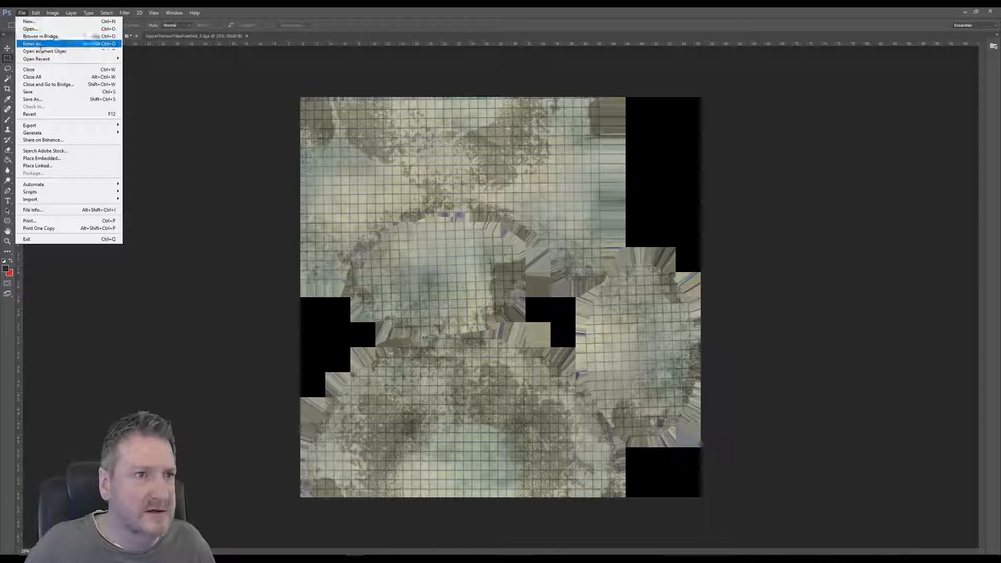
left_click(58, 100)
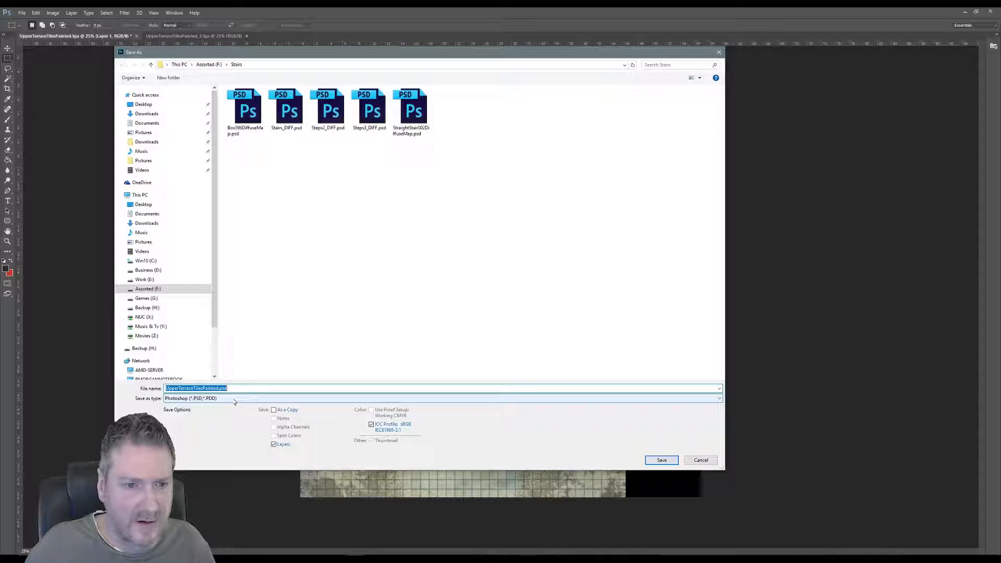
left_click(218, 389)
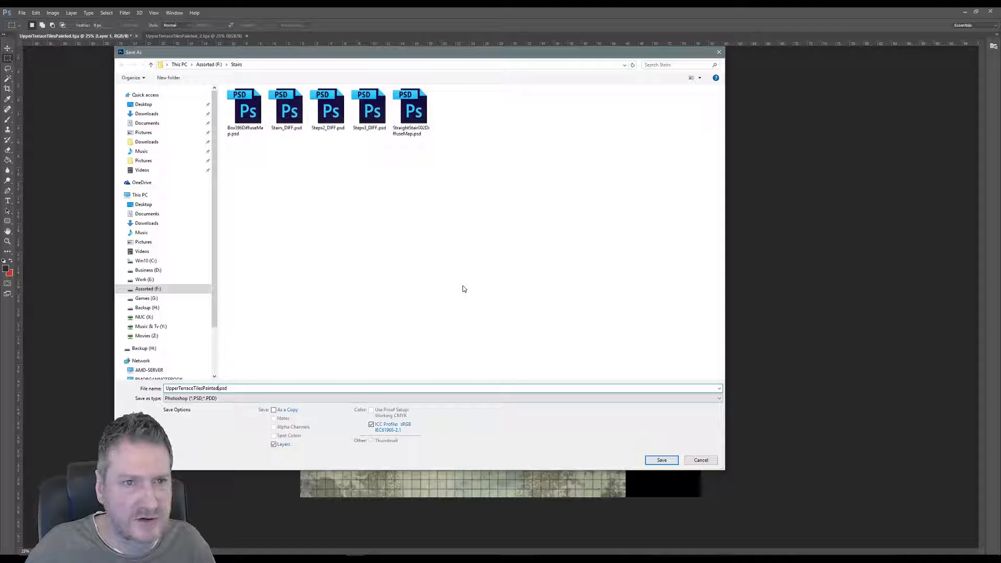
left_click(653, 462)
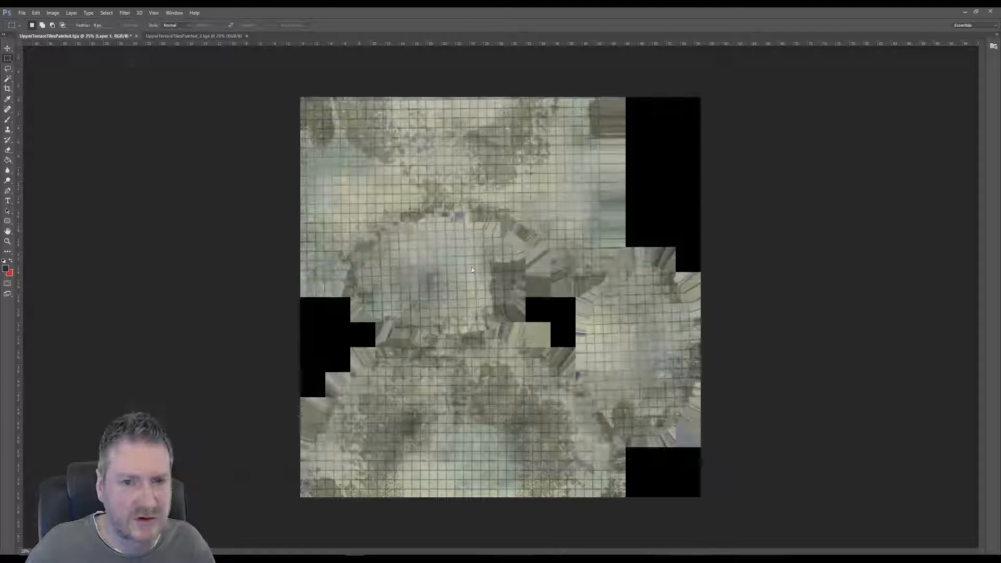
left_click(588, 185)
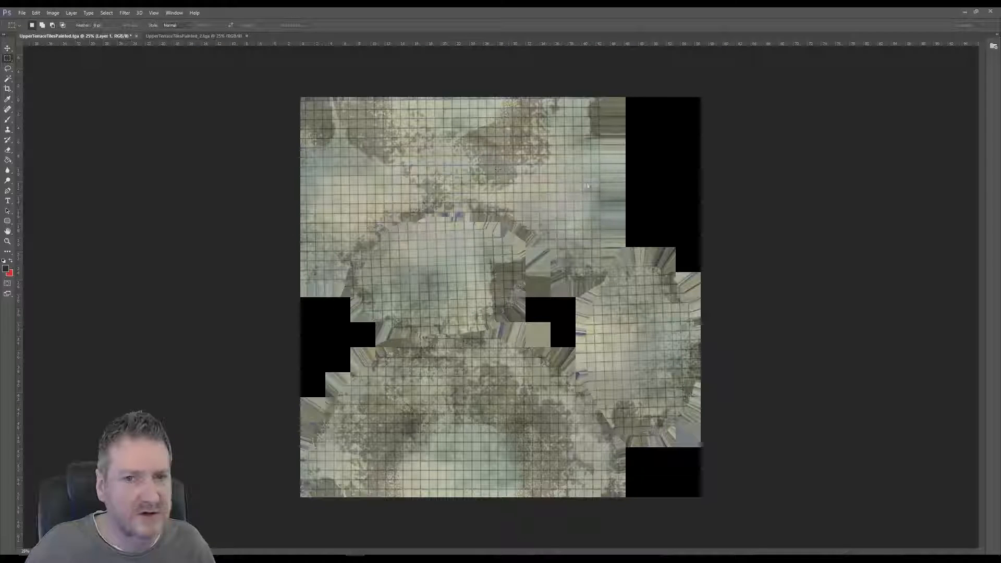
Step: Save the blended texture also in Targa format as UpperTerraceTilesPainted2.tga in the Stairs folder
left_click(22, 12)
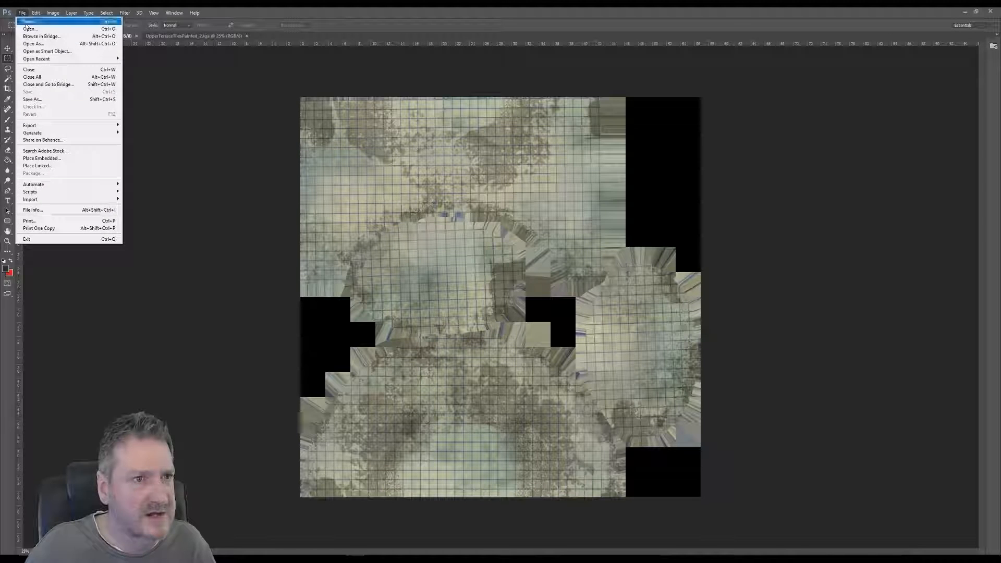
left_click(55, 101)
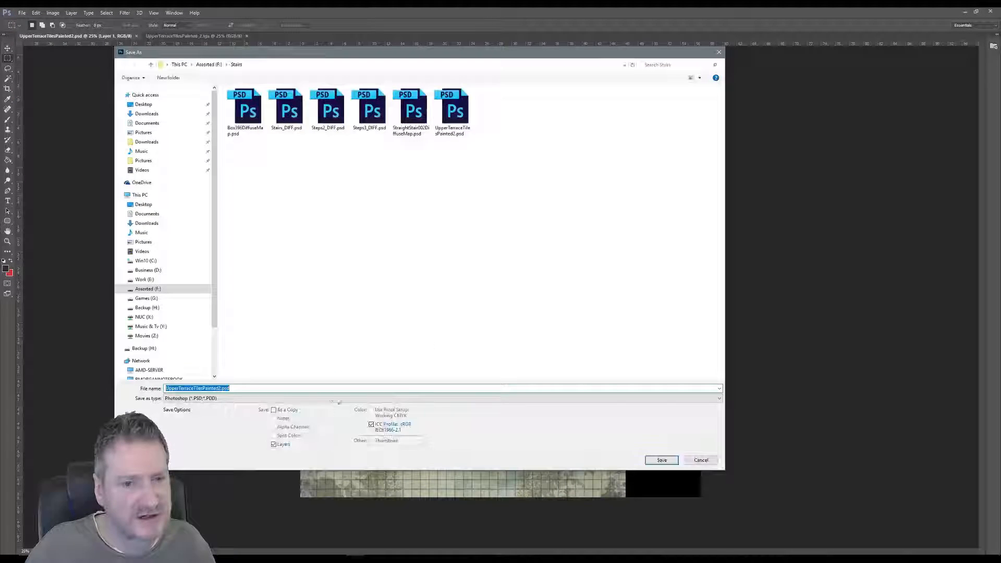
left_click(339, 399)
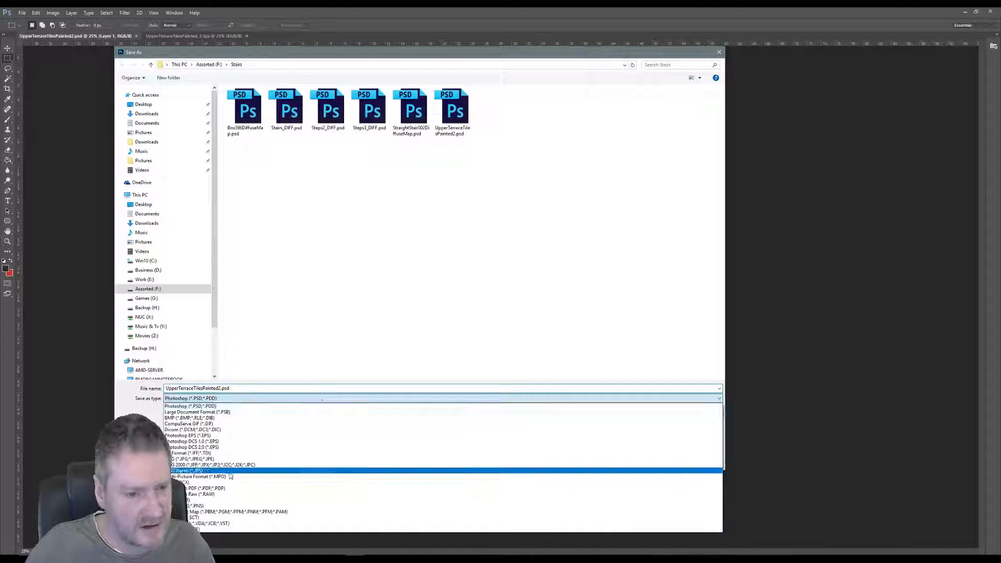
left_click(218, 523)
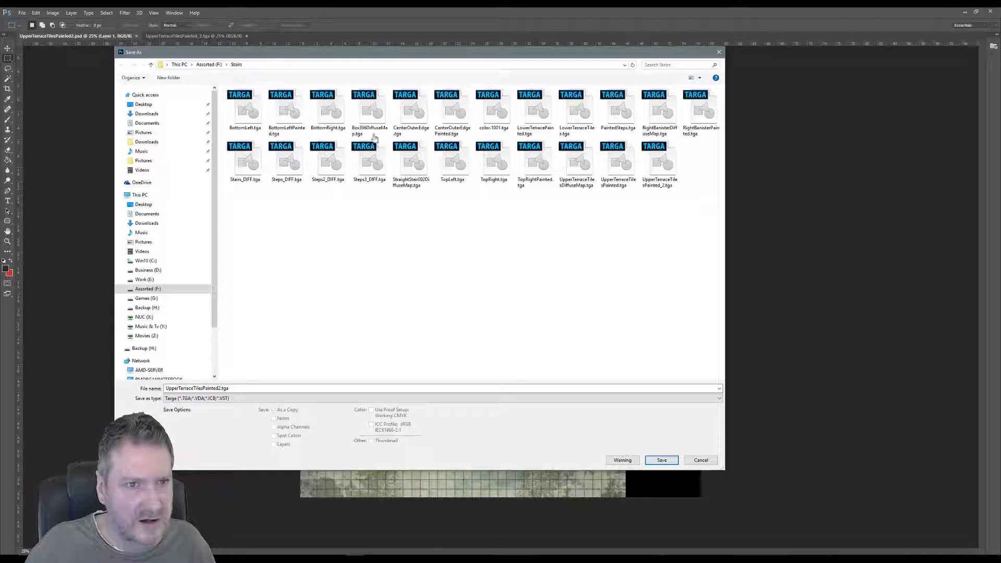
left_click(662, 460)
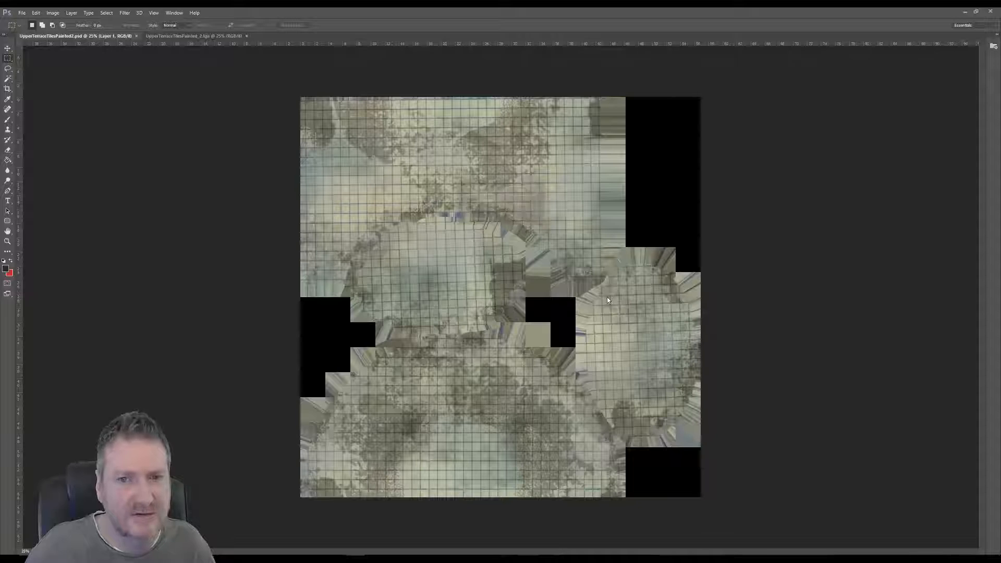
key("Return")
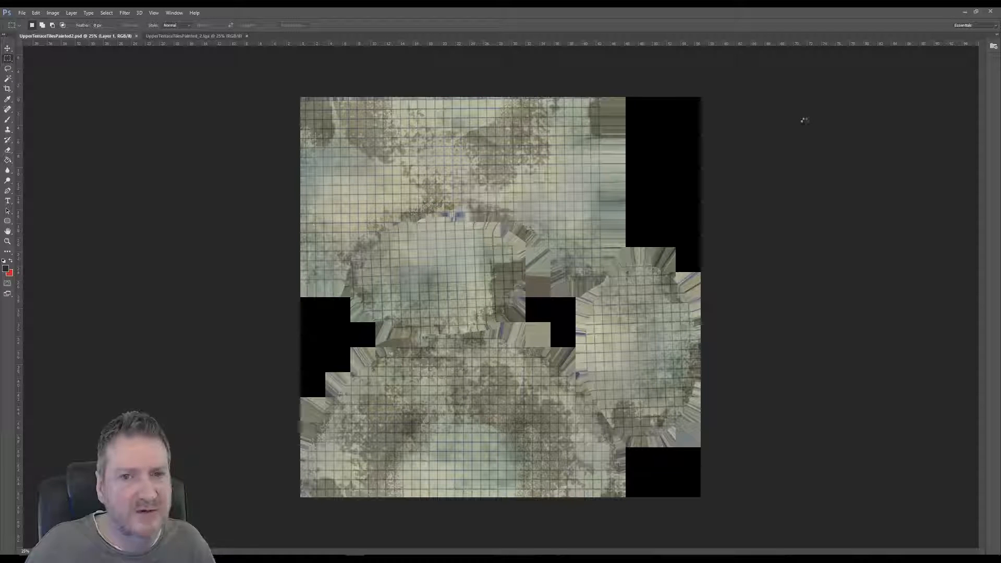
Step: Switch to 3ds Max and replace the image in the Map #32 bitmap with UpperTerraceTilesPainted2.tga from the Stairs folder
left_click(962, 13)
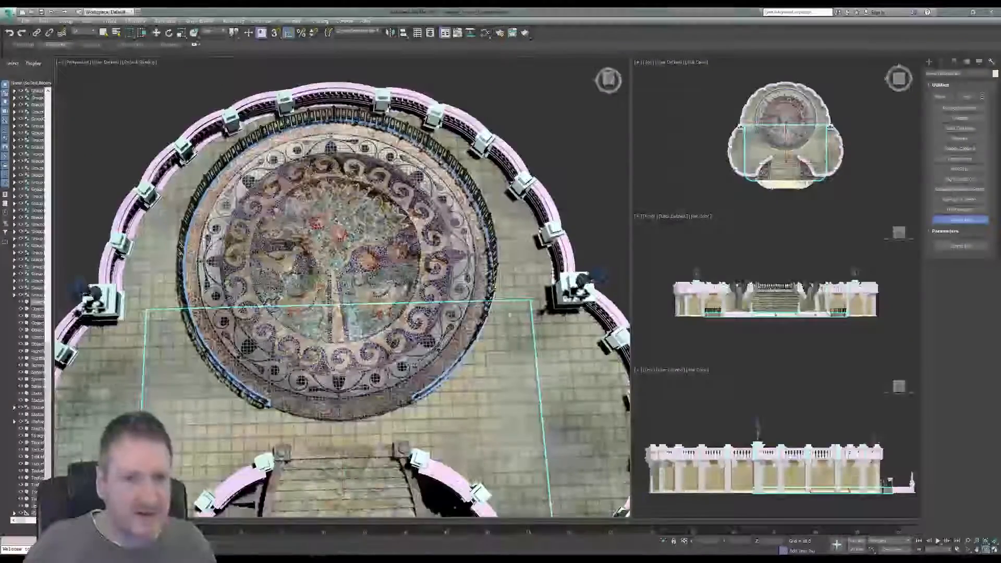
left_click(485, 33)
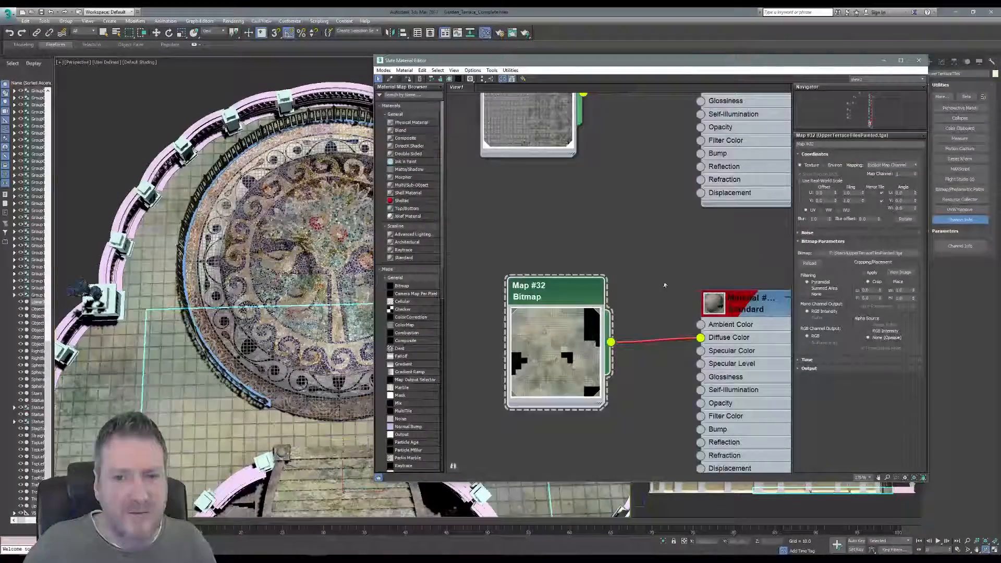
middle_click_drag(664, 284, 603, 244)
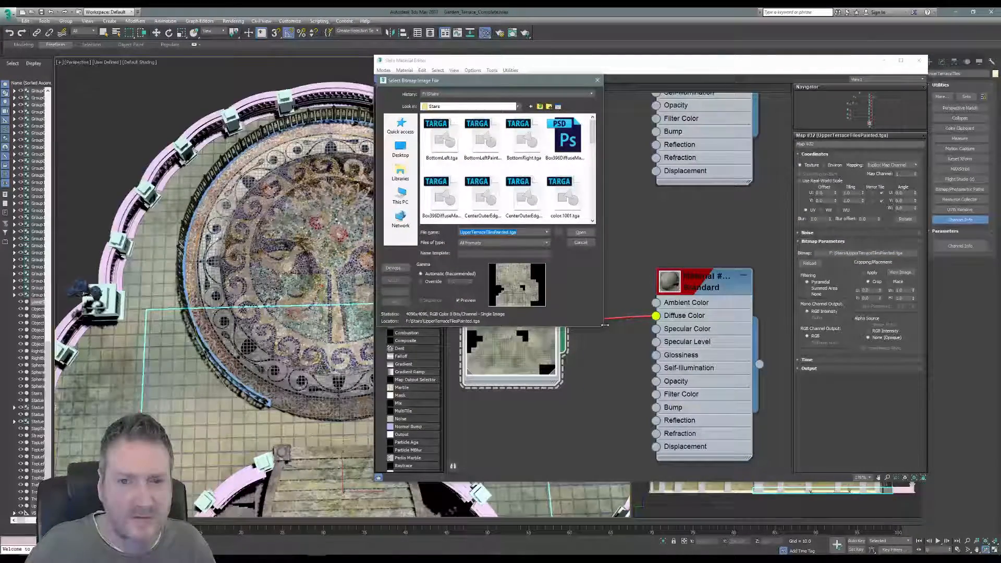
left_click_drag(602, 330, 817, 397)
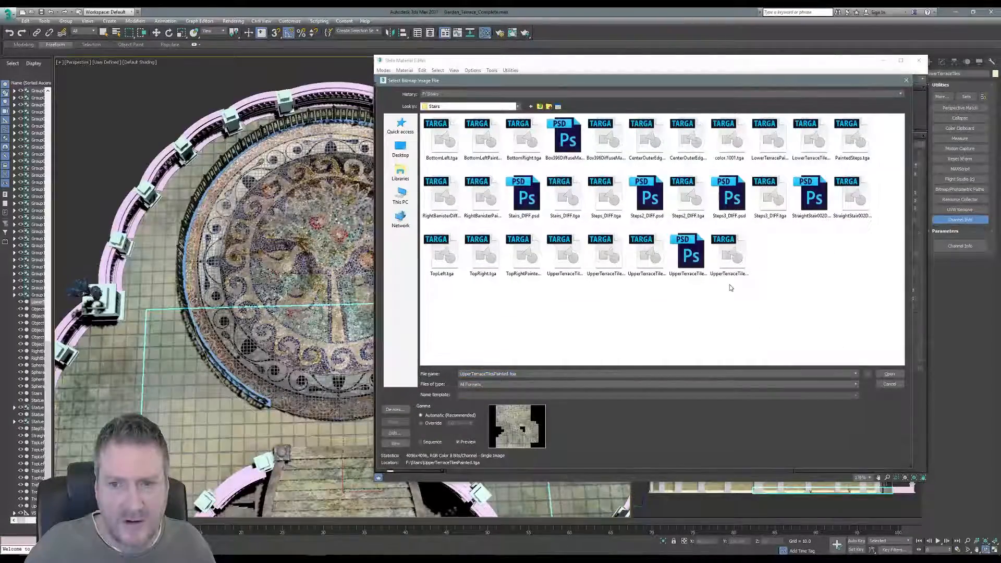
left_click(729, 271)
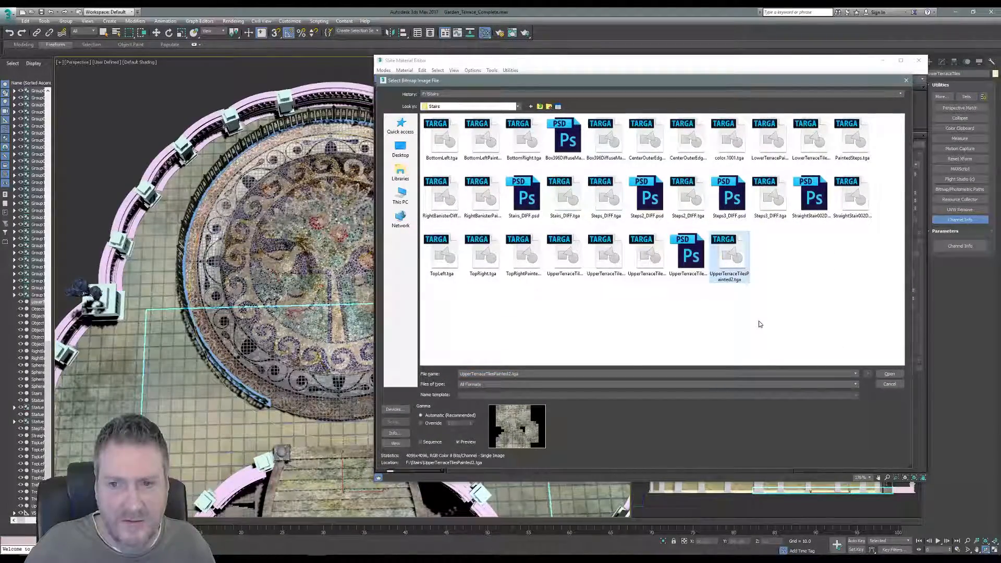
left_click(644, 271)
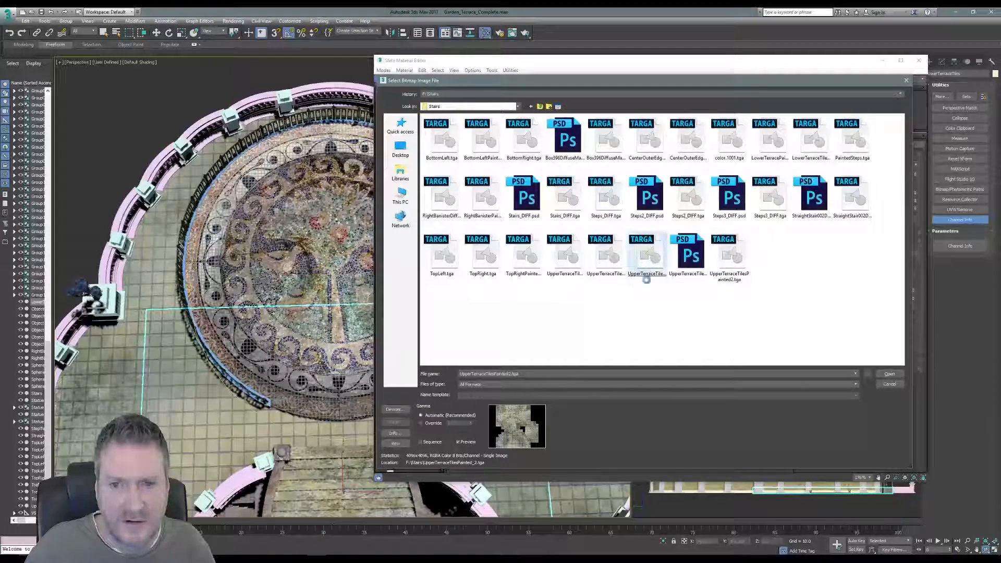
left_click(732, 257)
key("Return")
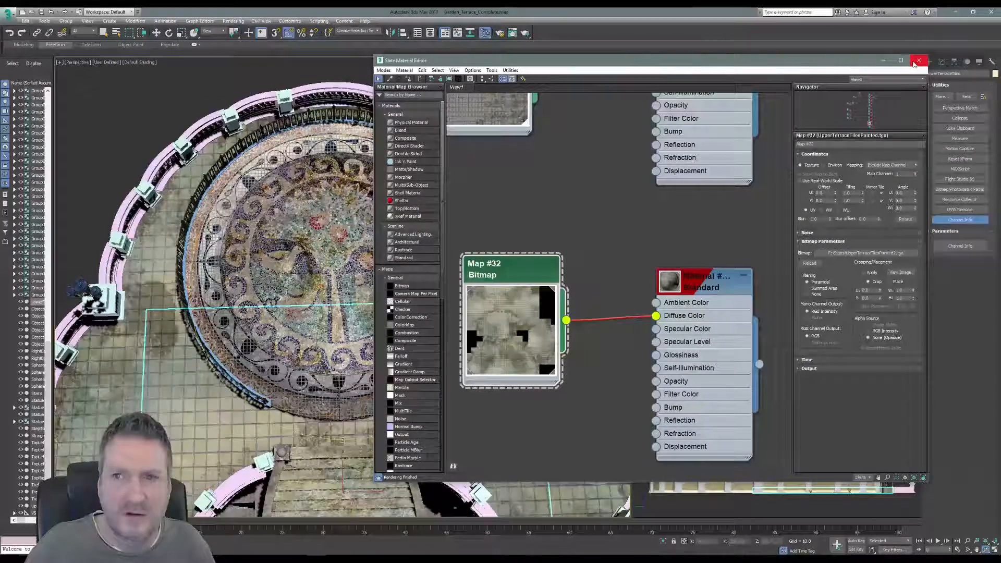
left_click(918, 61)
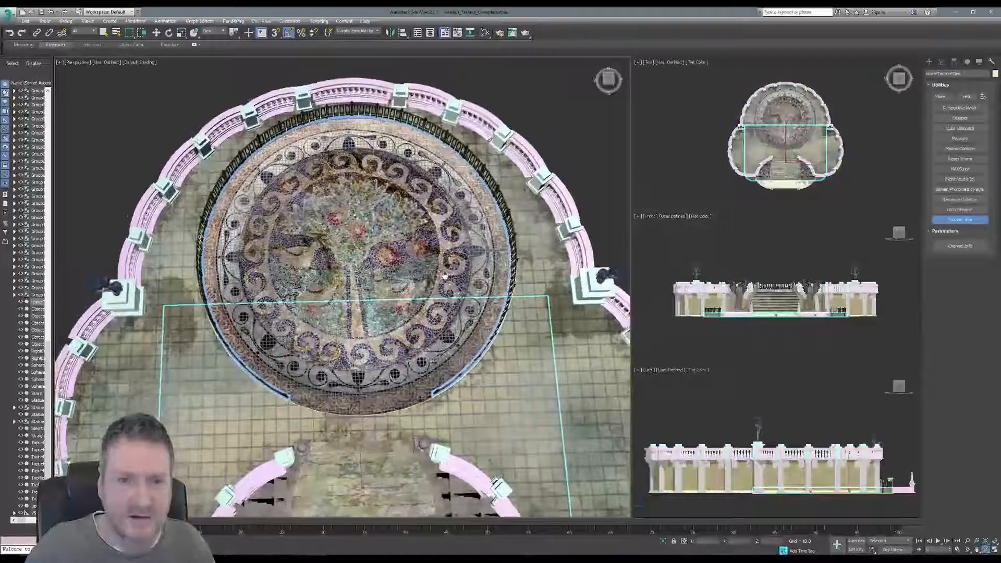
Step: Examine the new tile texture along the balustrade, around the lamp pedestals and across the terrace's side areas
middle_click_drag(445, 275, 453, 240)
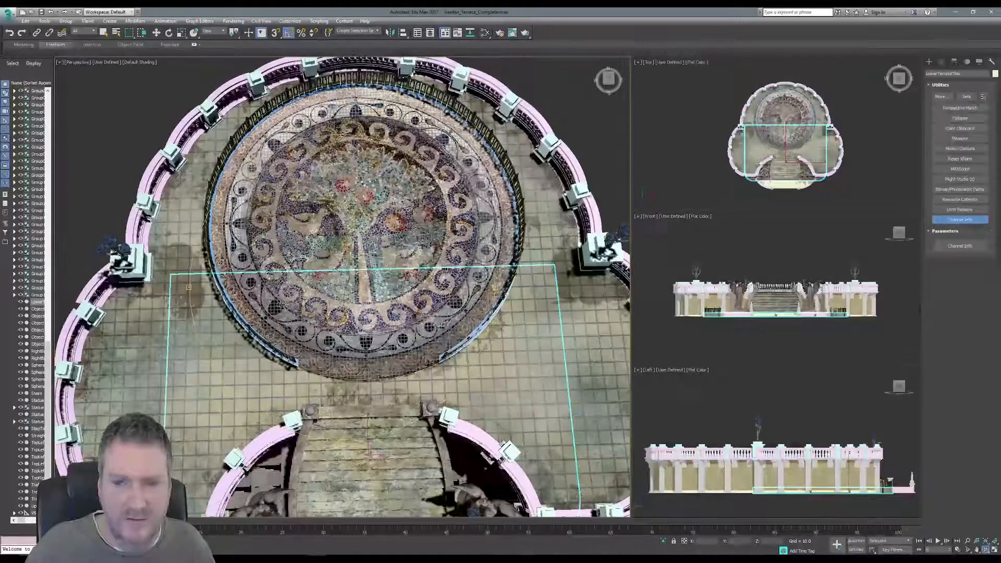
middle_click_drag(279, 305, 341, 440, "alt")
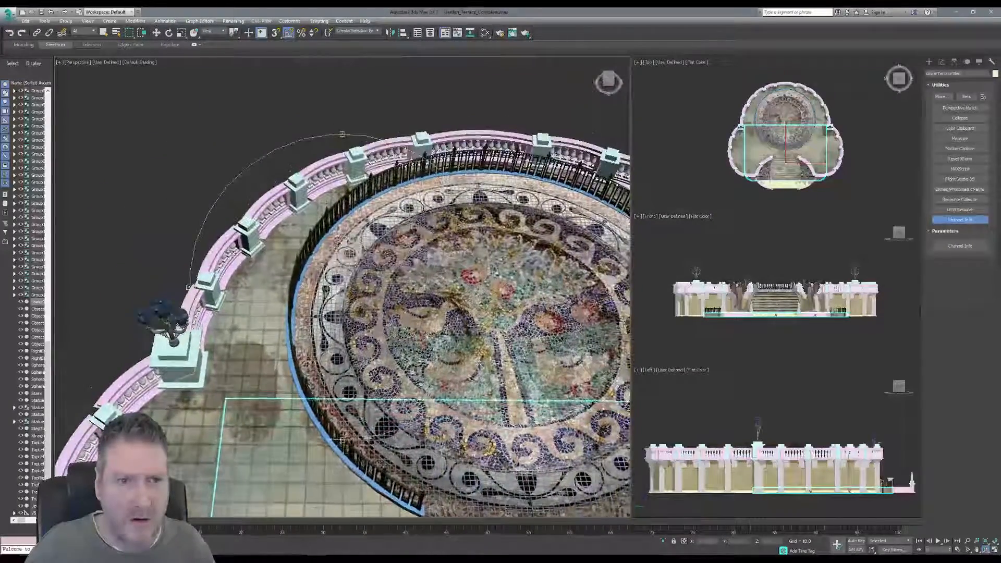
scroll(231, 254, "up", 4)
left_click_drag(329, 339, 275, 360)
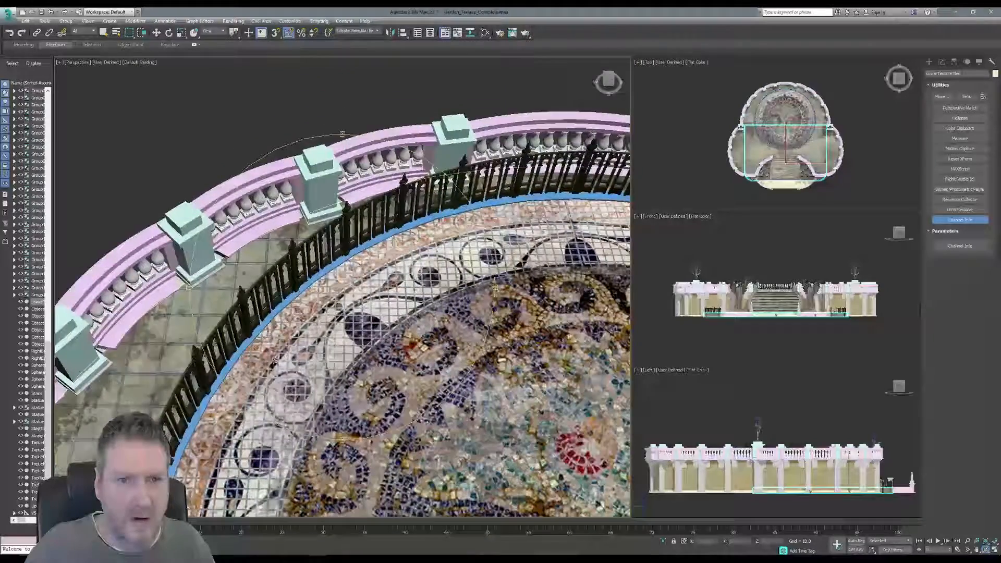
middle_click_drag(275, 360, 341, 383, "alt")
middle_click_drag(248, 412, 144, 391)
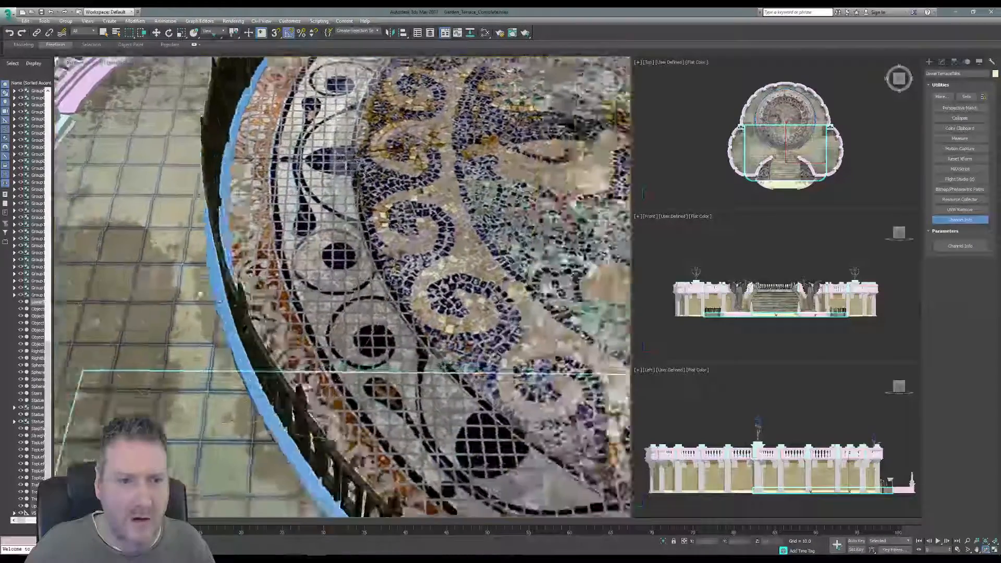
scroll(200, 295, "down", 4)
middle_click_drag(547, 297, 236, 288)
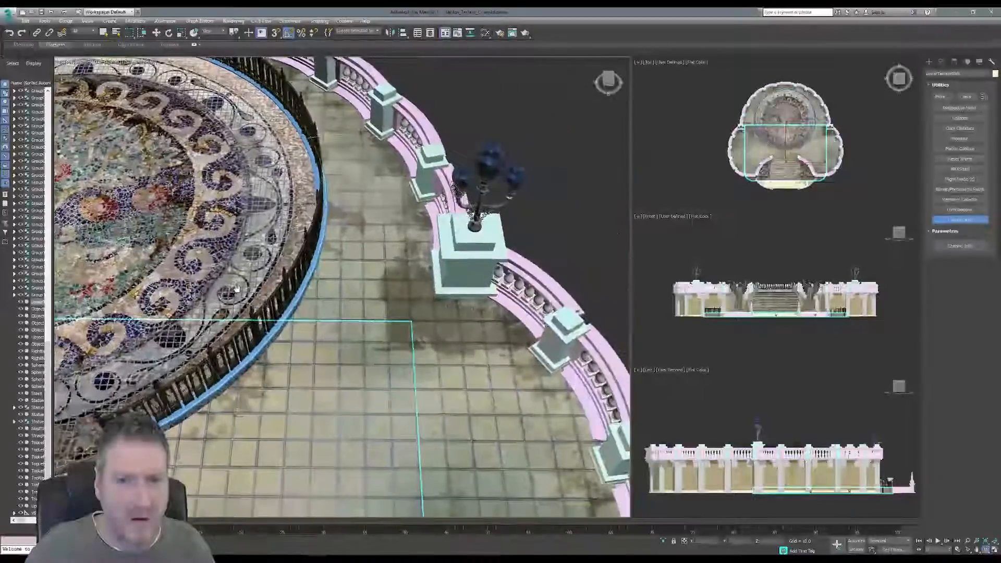
left_click_drag(329, 331, 365, 299)
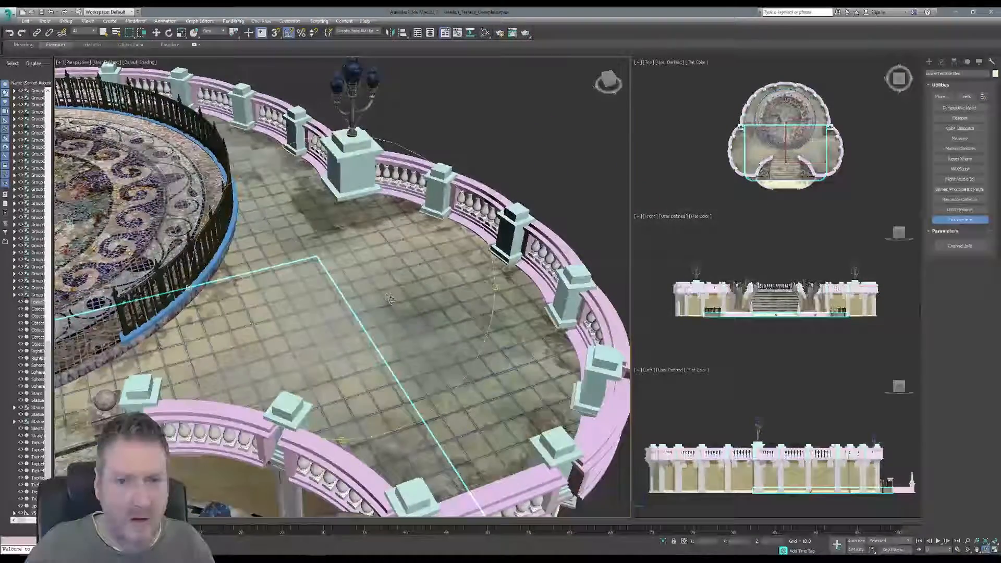
middle_click_drag(365, 299, 256, 257)
scroll(256, 257, "up", 3)
left_click_drag(420, 339, 330, 386)
middle_click_drag(355, 370, 452, 367)
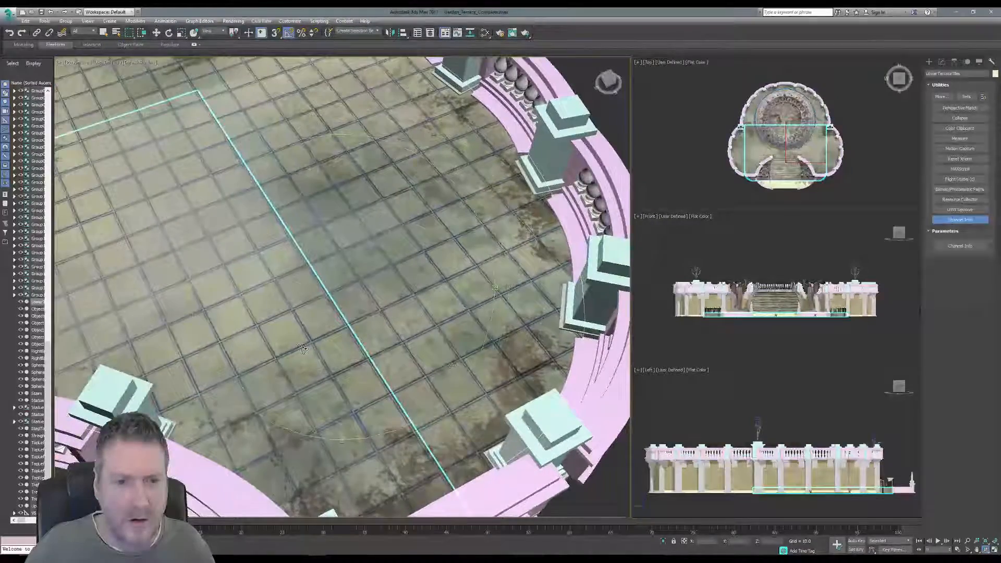
scroll(303, 348, "down", 2)
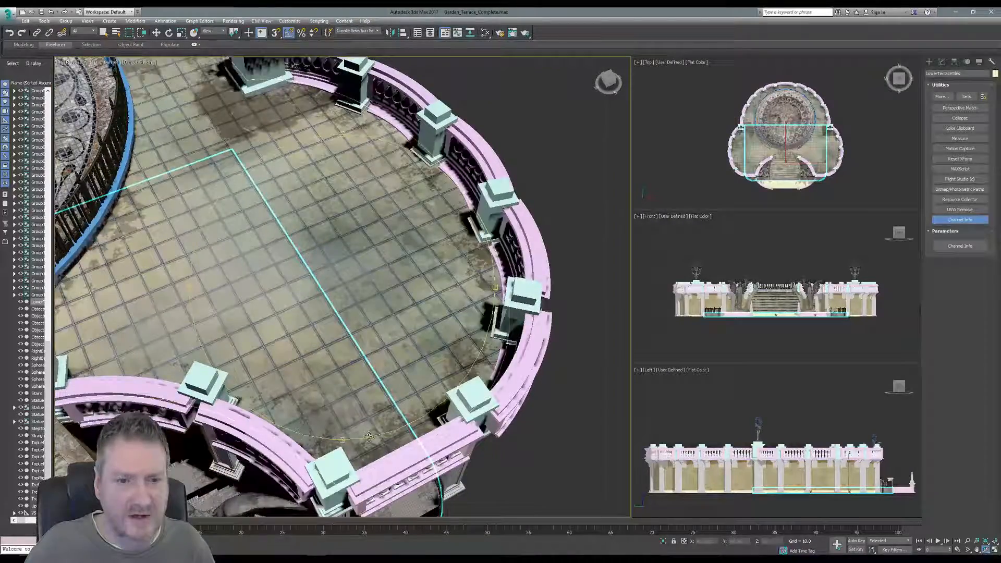
left_click_drag(324, 238, 342, 268)
scroll(342, 267, "up", 4)
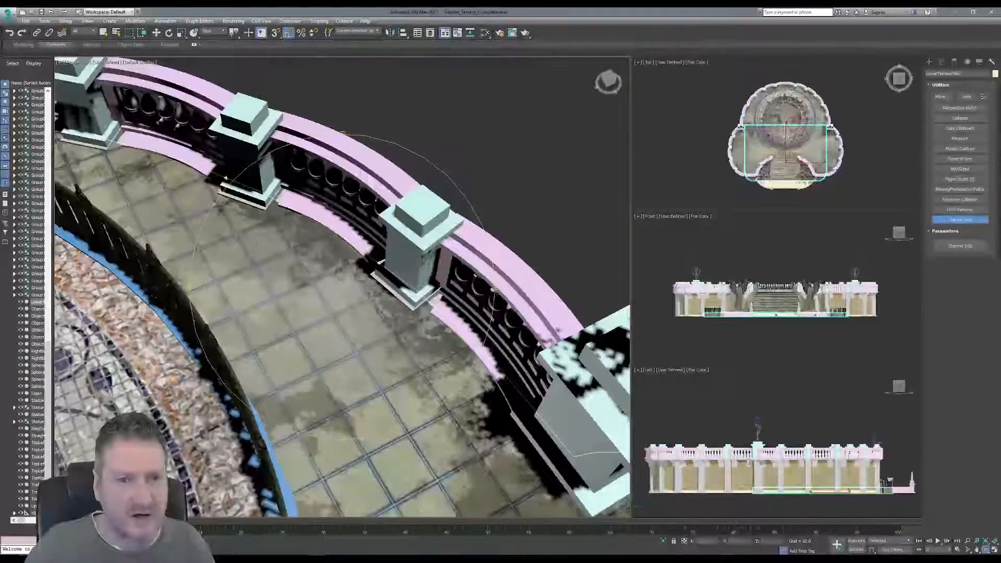
scroll(333, 271, "down", 5)
scroll(342, 277, "up", 2)
Step: Examine the tile texture between the mosaic circle and the top of the stairs, and its overall look across the terrace
middle_click_drag(302, 443, 330, 225)
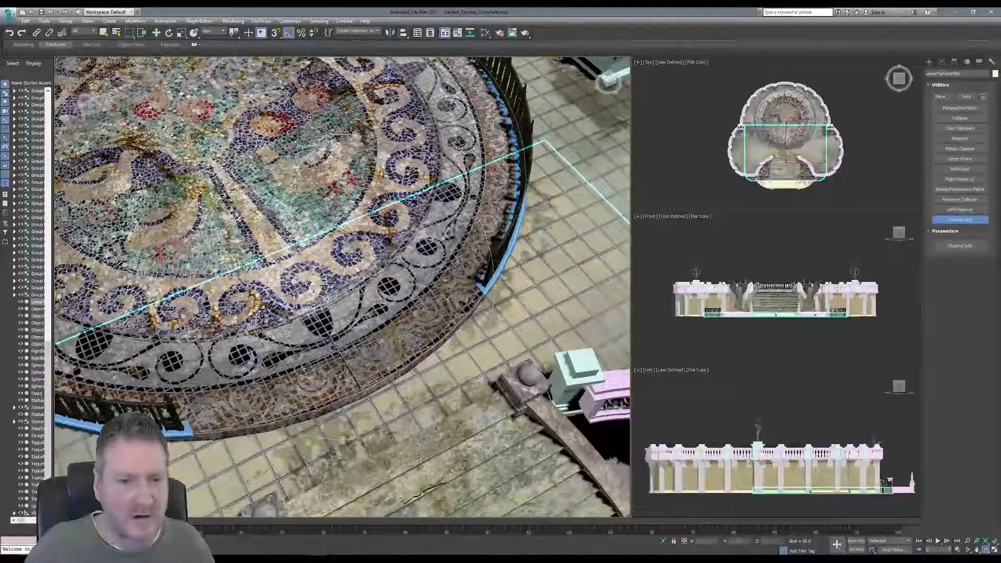
middle_click_drag(324, 377, 316, 280)
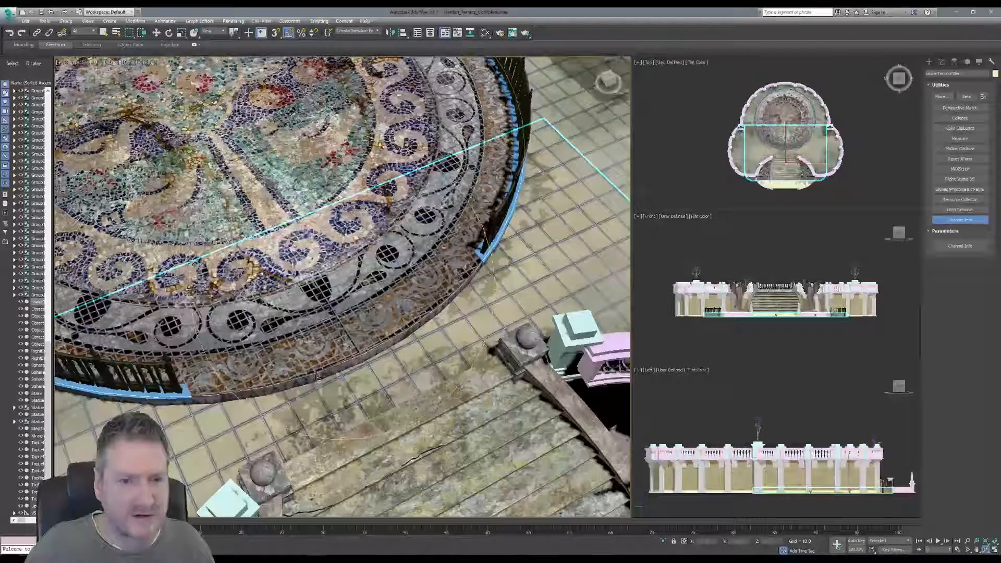
middle_click_drag(218, 288, 198, 266, "alt")
scroll(235, 359, "up", 3)
scroll(367, 306, "down", 4)
scroll(209, 269, "down", 2)
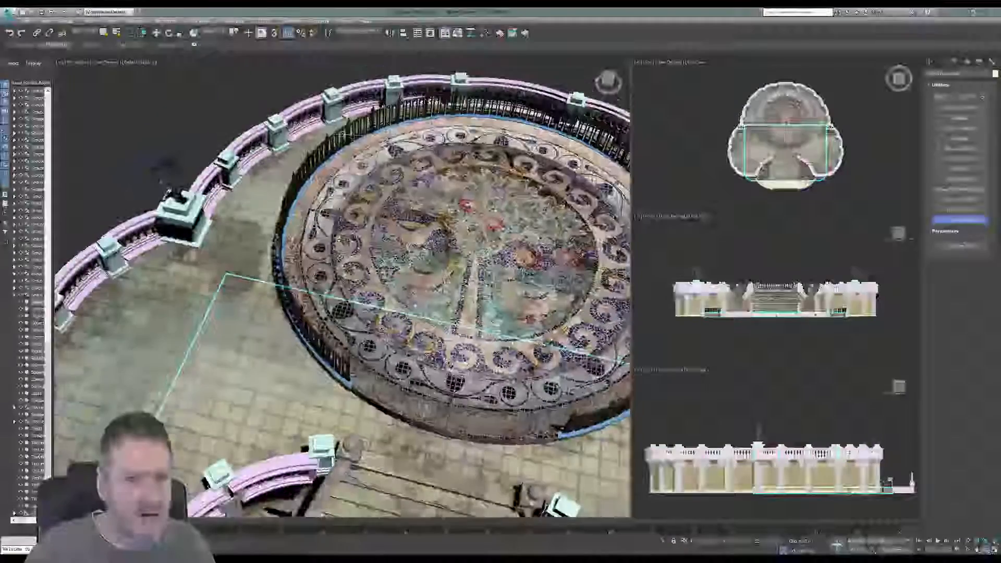
middle_click_drag(386, 292, 264, 245)
scroll(276, 271, "down", 2)
middle_click_drag(296, 298, 322, 245)
scroll(292, 321, "up", 3)
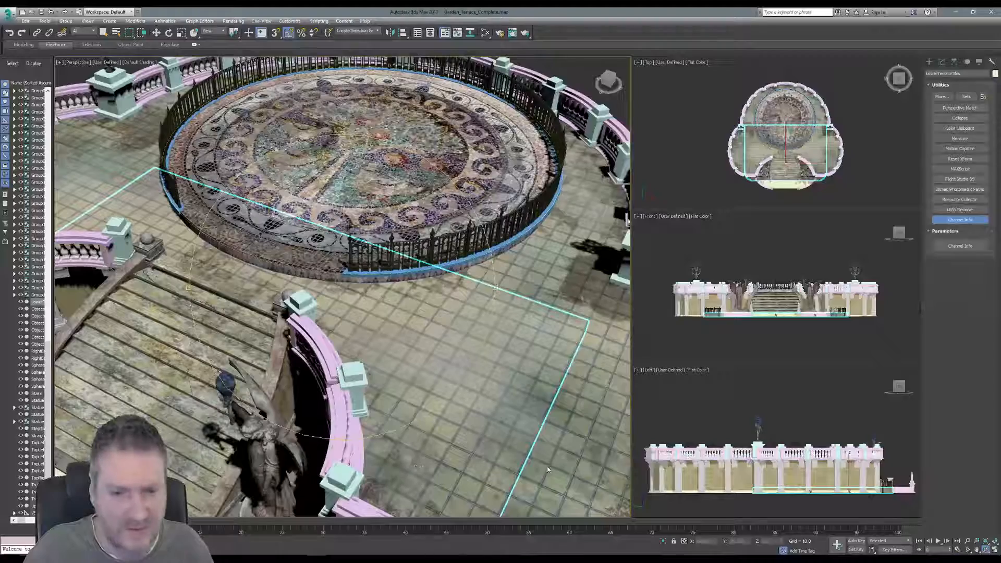
Step: Switch to Photoshop, copy the whole UpperTerraceTilesPainted2.psd image merged and paste it as a new layer
left_click(955, 13)
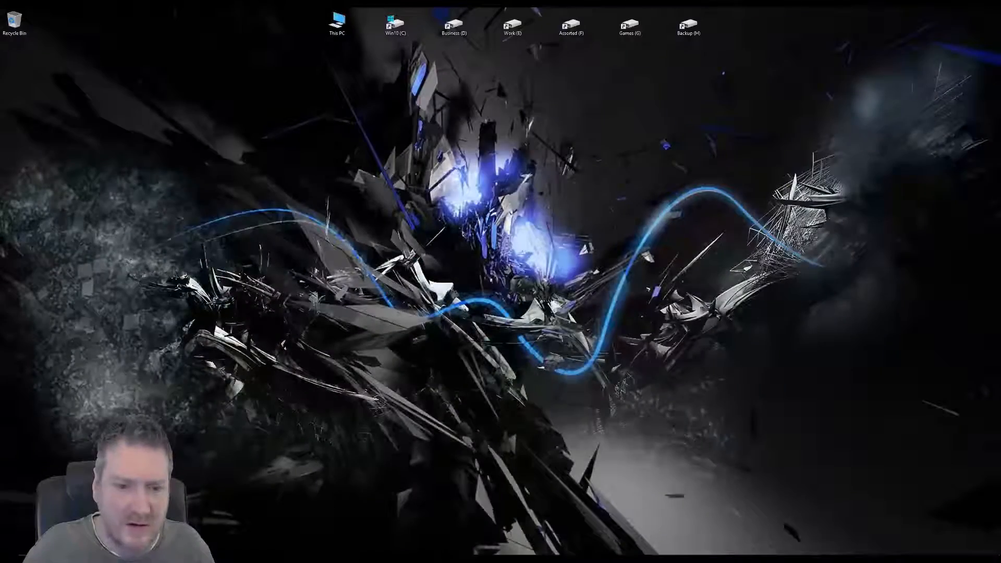
key("alt+Tab")
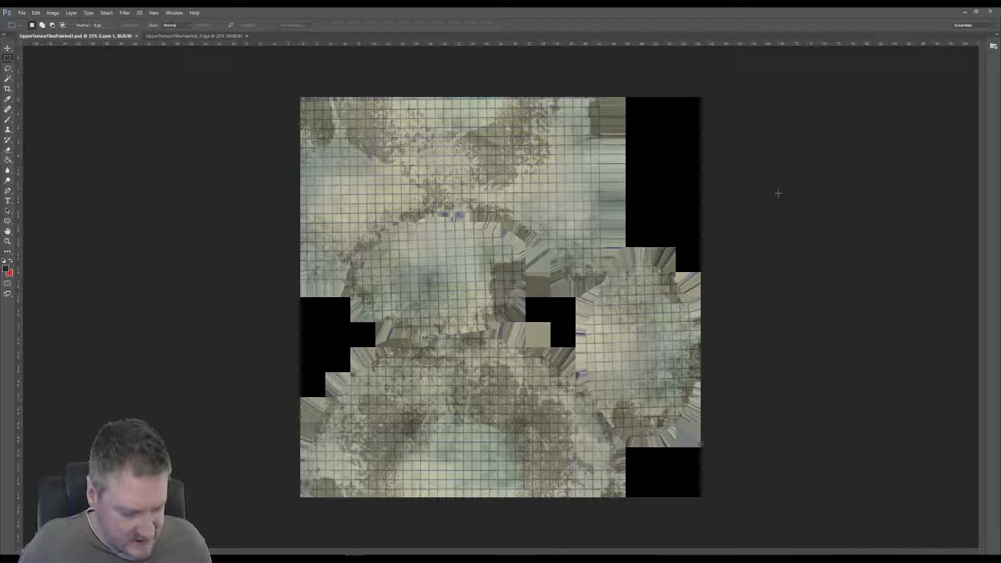
key("ctrl+a")
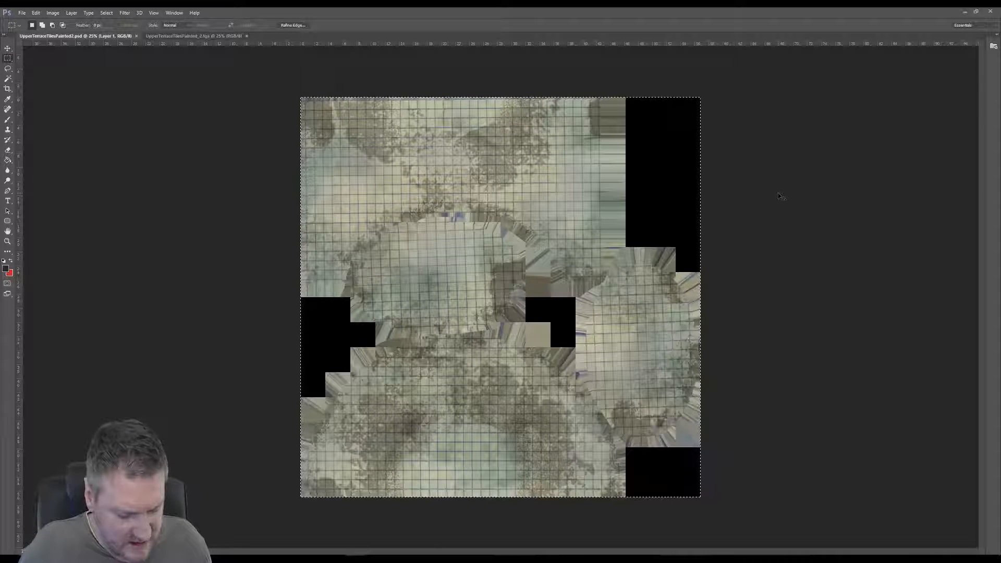
left_click(36, 12)
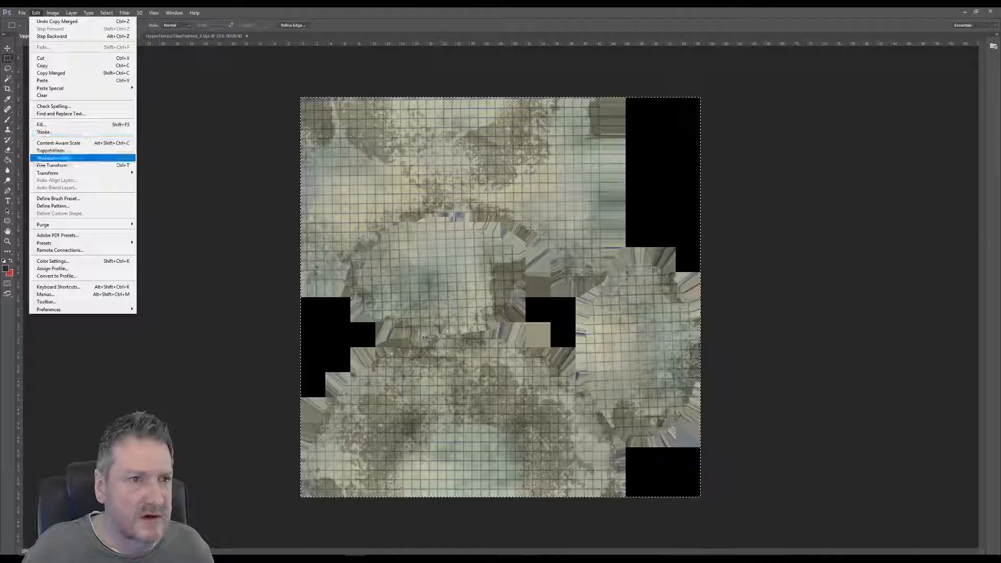
left_click(92, 81)
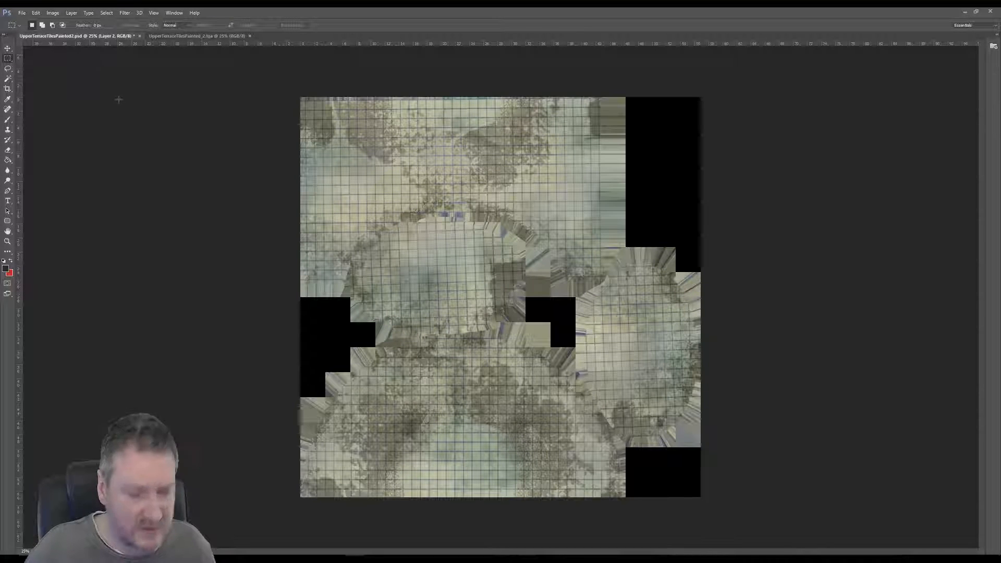
Step: Desaturate the pasted merged layer with a Hue/Saturation adjustment, setting Saturation to -34
left_click(52, 13)
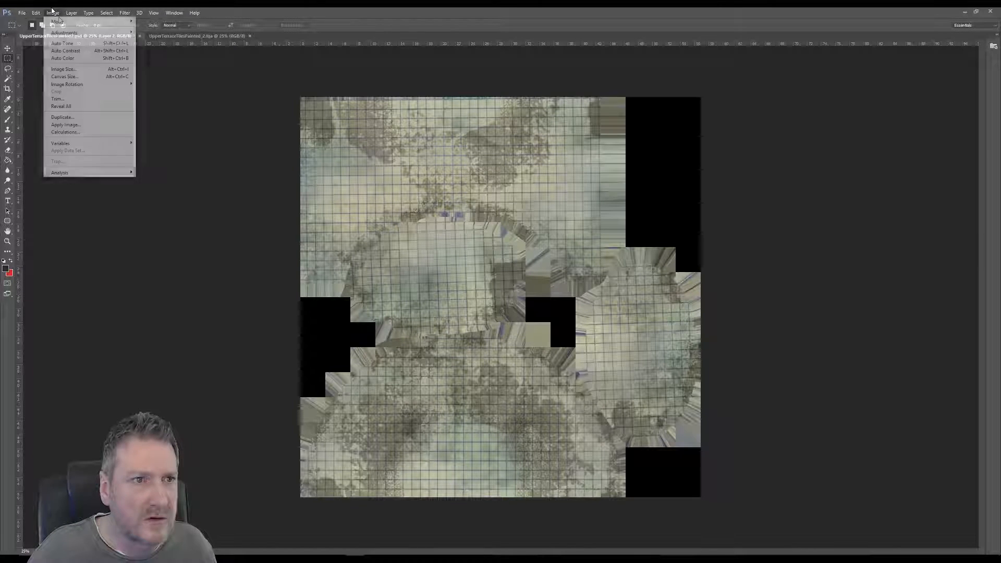
mouse_move(73, 33)
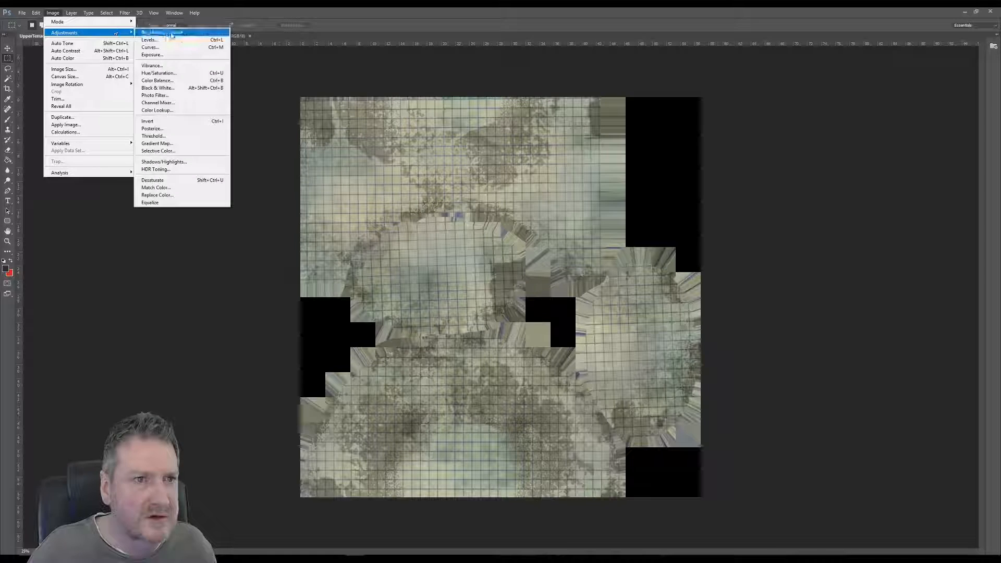
left_click(177, 73)
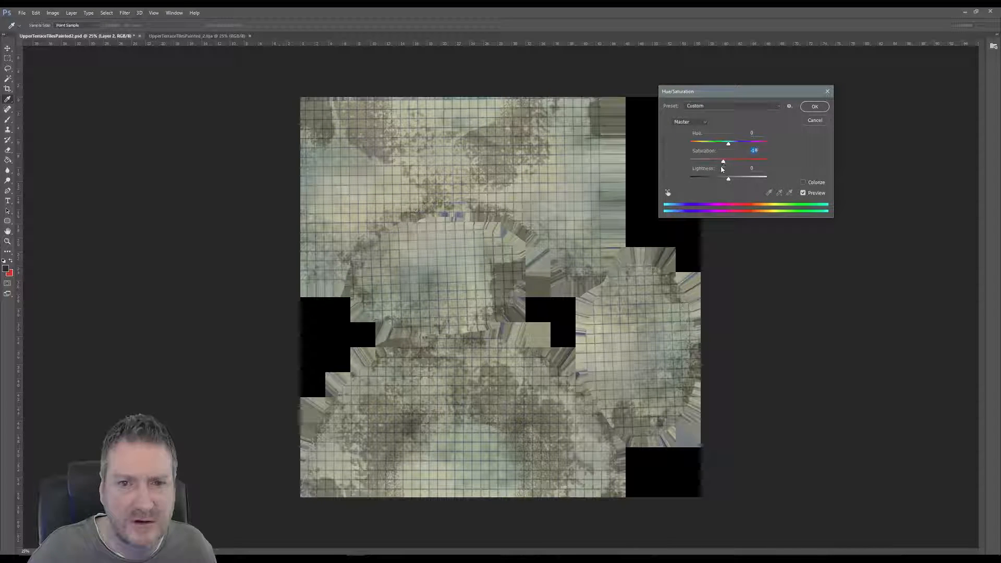
left_click_drag(722, 168, 716, 170)
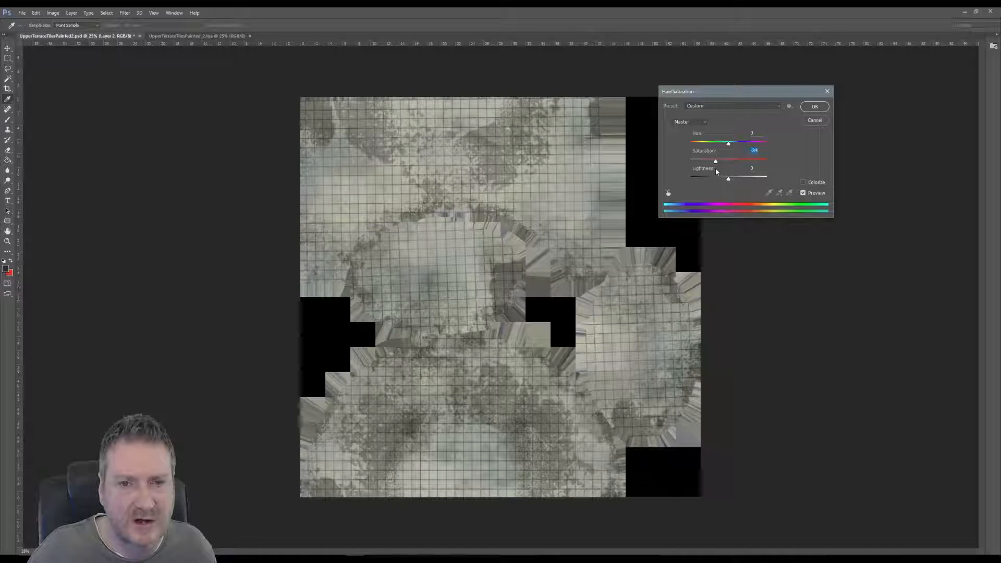
left_click(816, 108)
key("m")
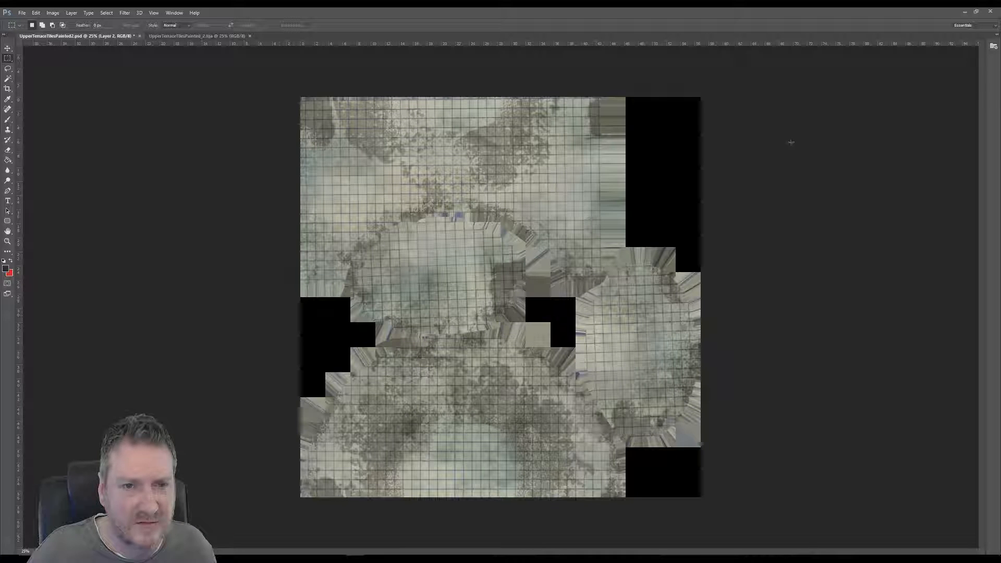
Step: Erase patches of the desaturated layer at 40% opacity to bring back some colour, and save UpperTerraceTilesPainted2.psd
left_click(8, 151)
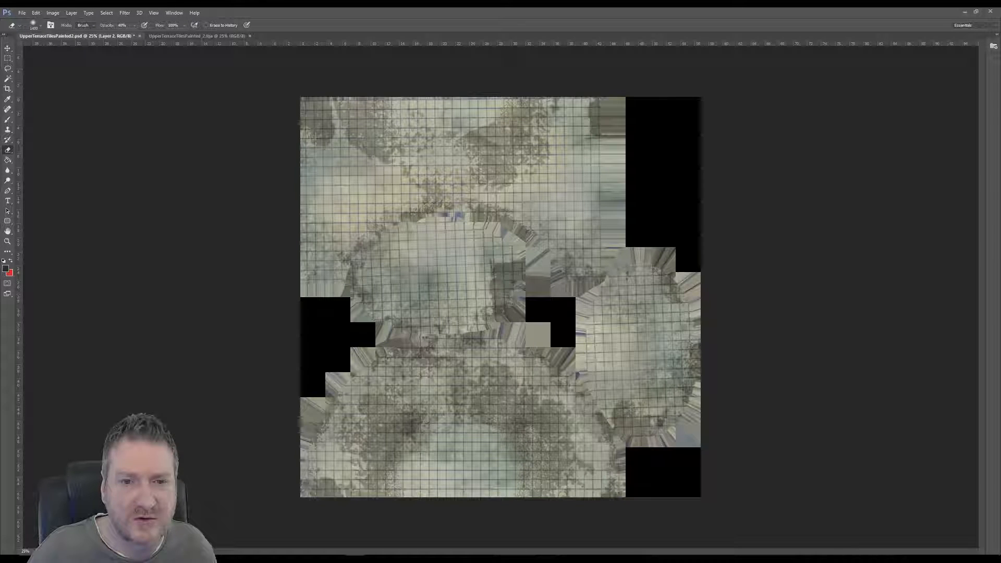
key("v")
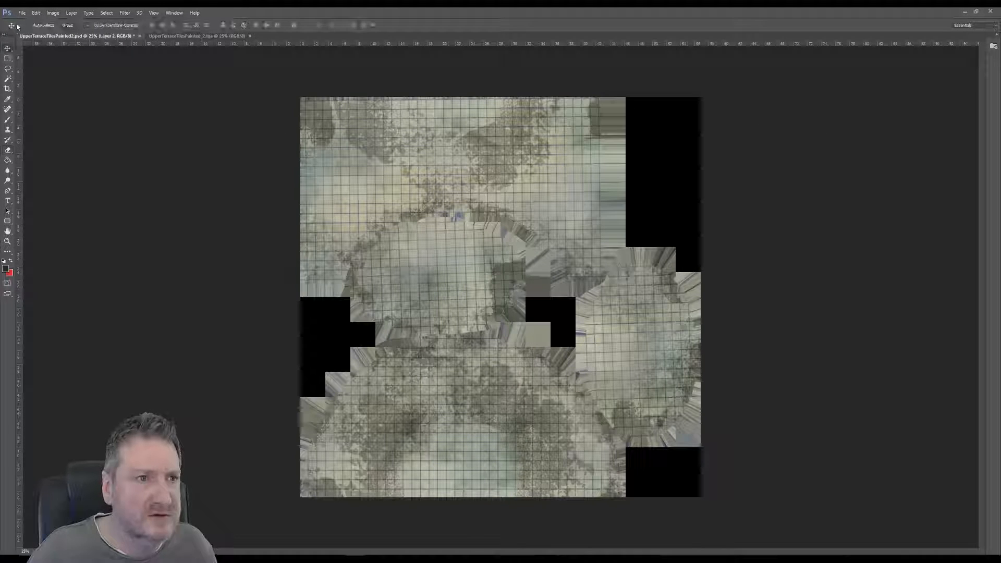
left_click(22, 13)
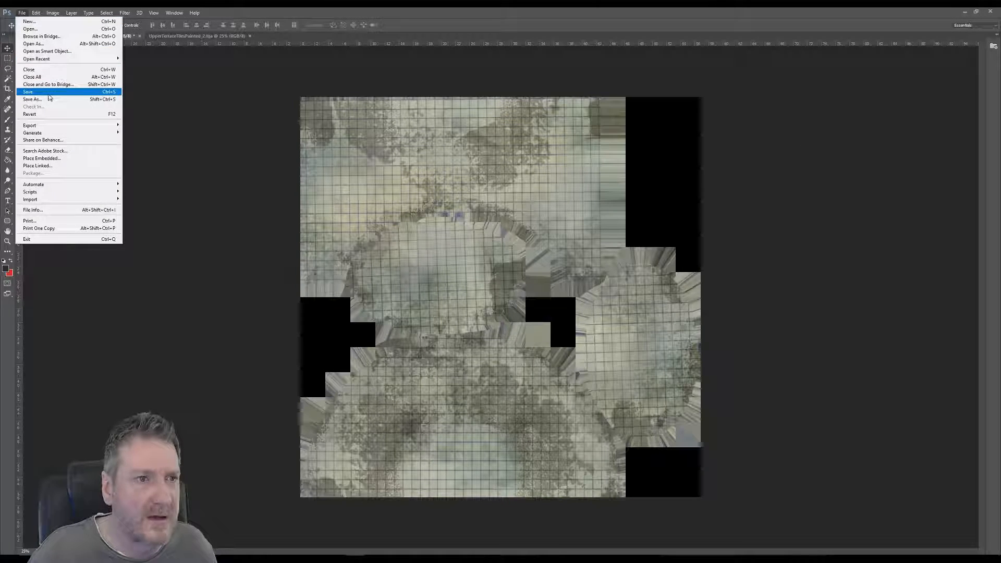
left_click(48, 93)
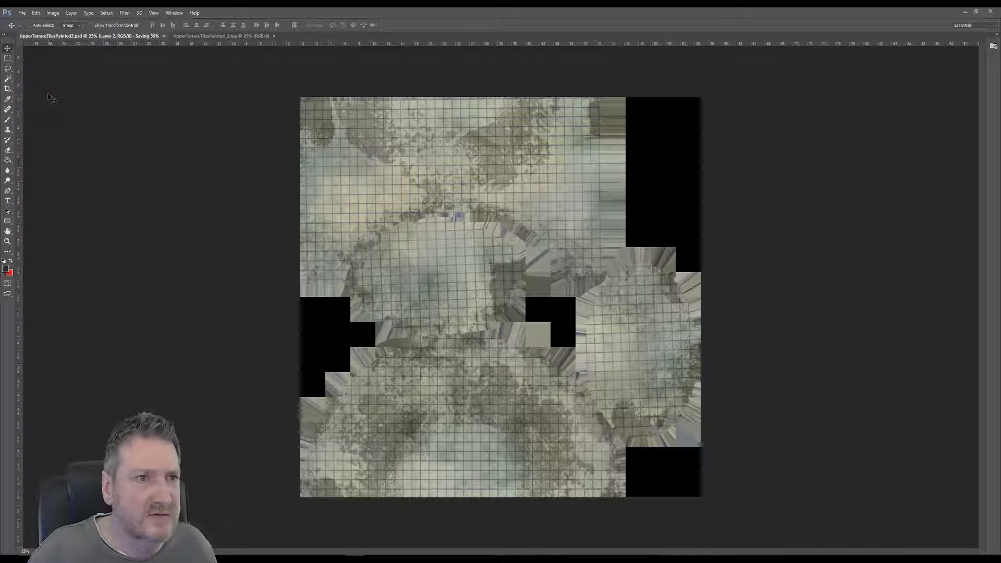
Step: Save the desaturated image as the Targa file UpperTerraceTilesPainted2.tga in the Stairs folder, replacing the existing file
left_click(22, 13)
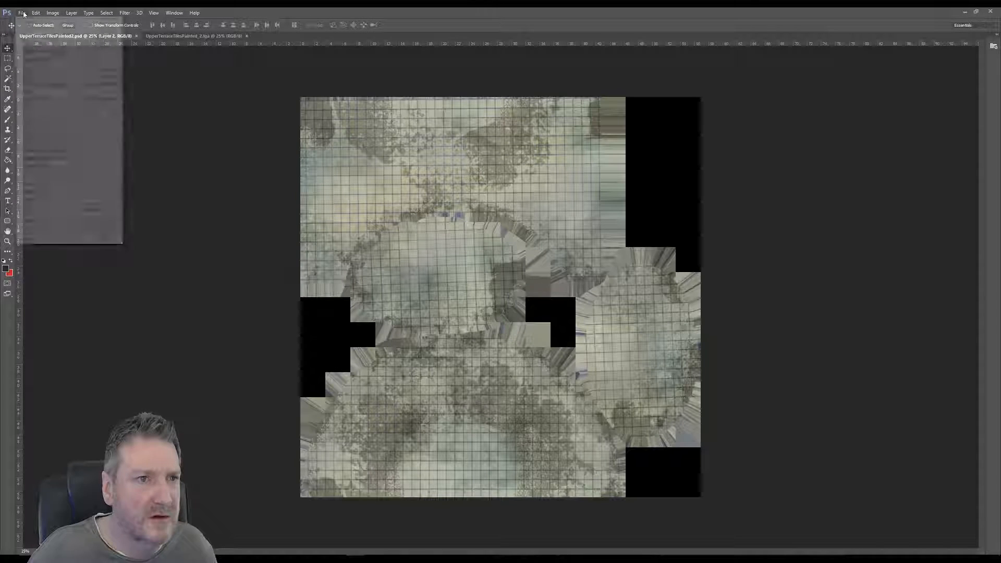
left_click(49, 94)
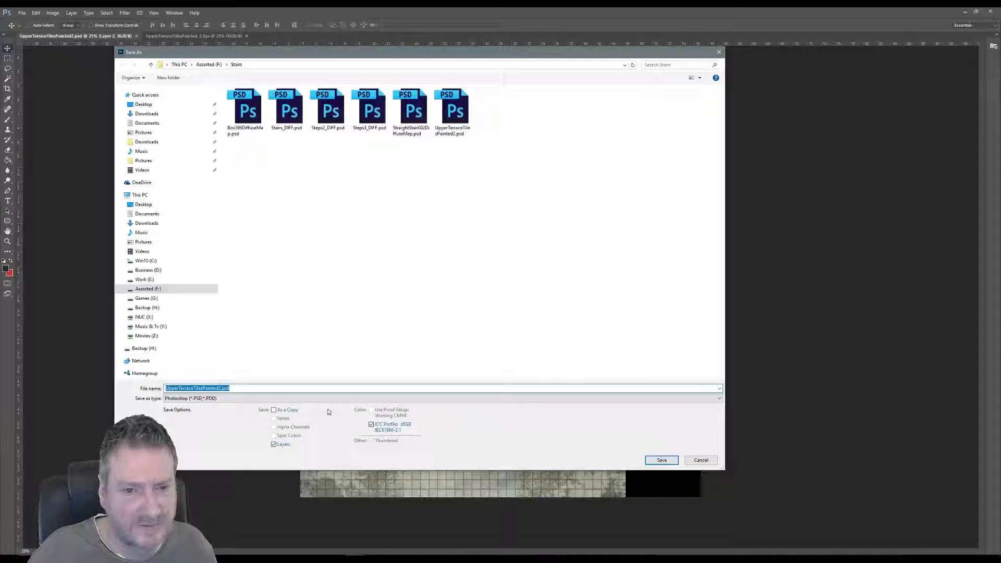
left_click(320, 399)
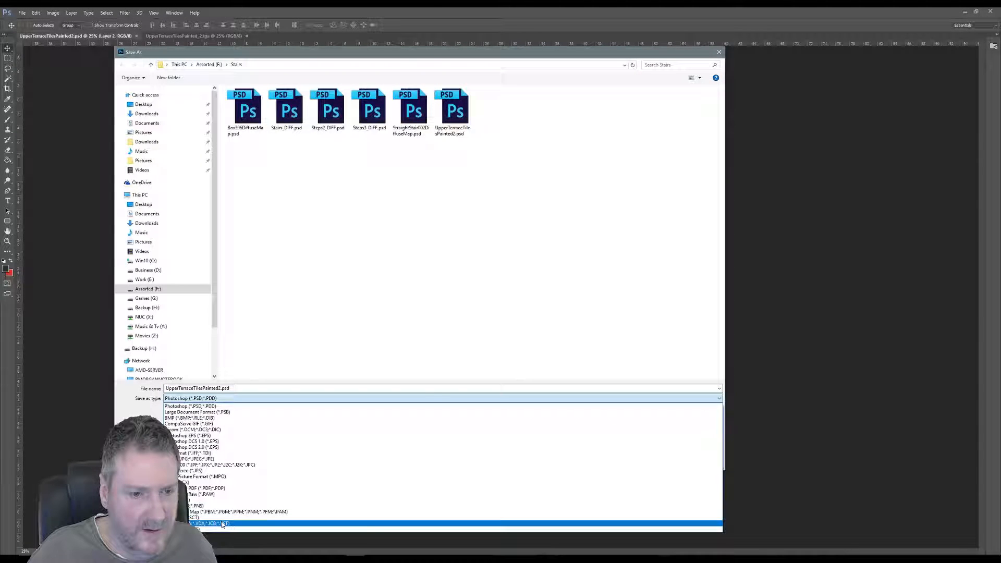
left_click(228, 523)
left_click(661, 460)
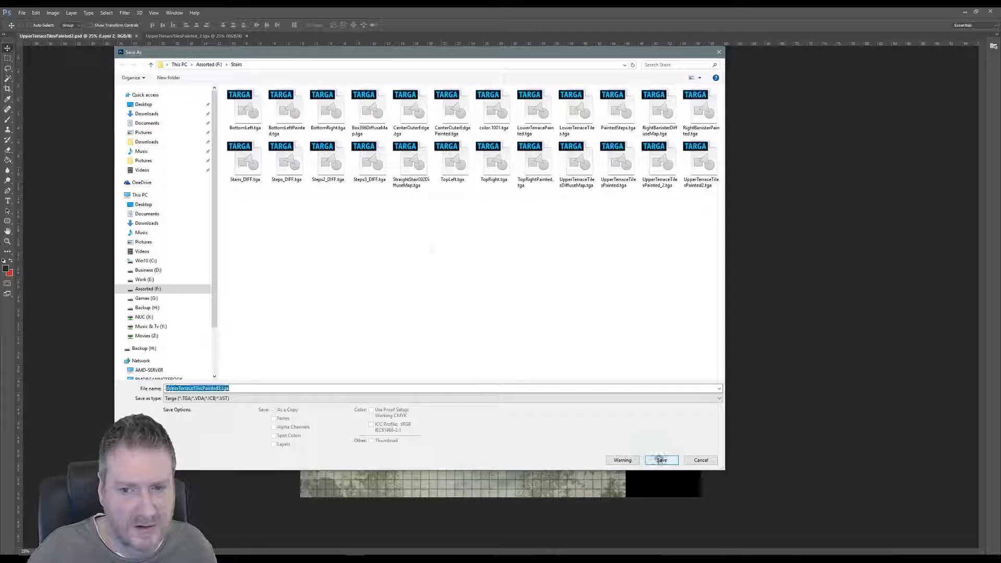
left_click(520, 286)
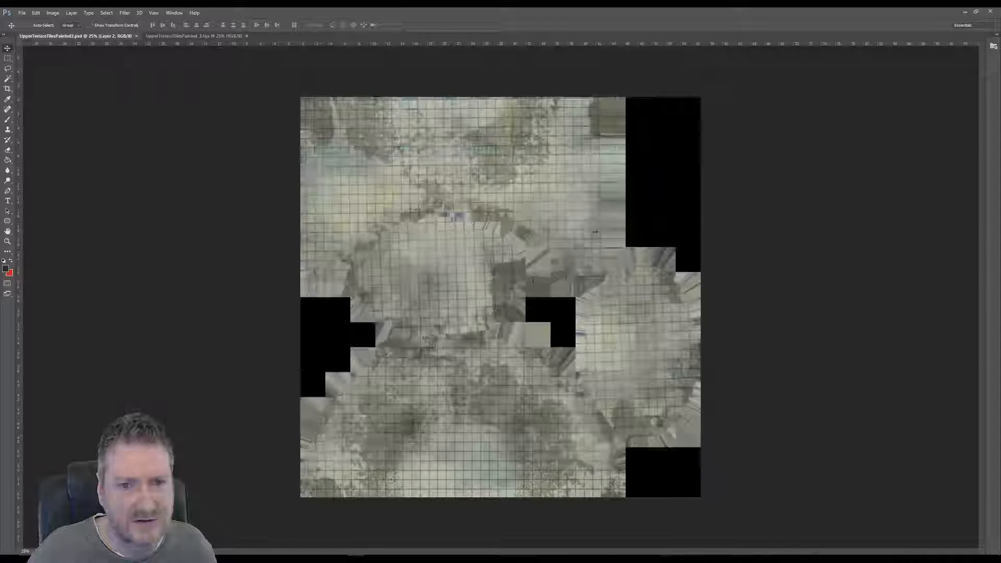
left_click(530, 192)
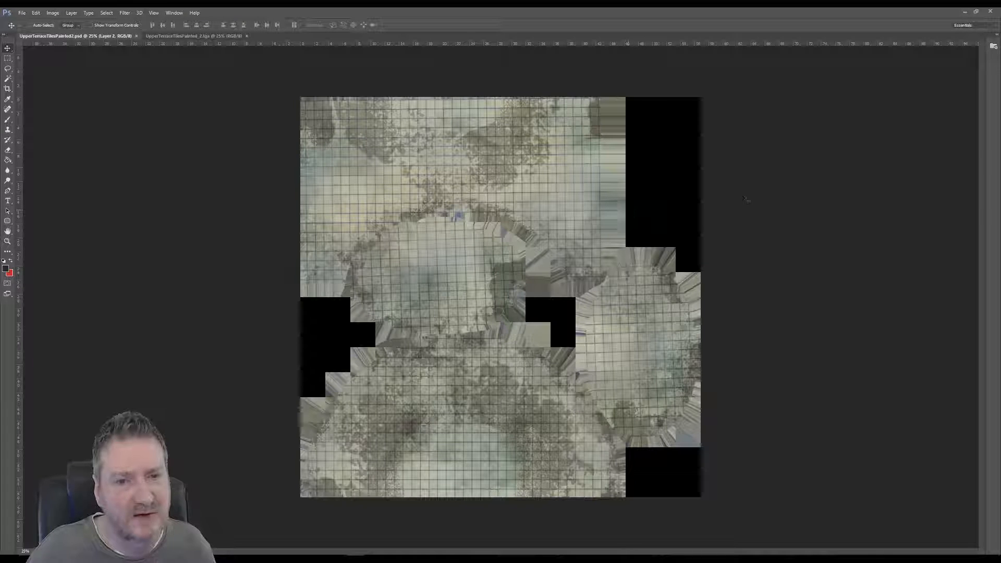
Step: Switch to 3ds Max and examine the updated tile texture around the mosaic circle and across the terrace
left_click(965, 11)
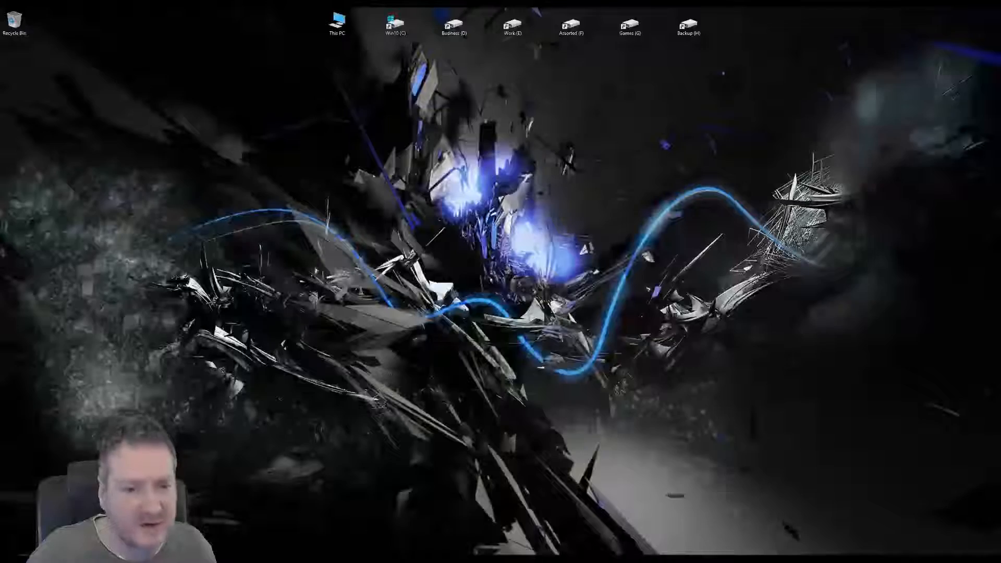
left_click(353, 537)
scroll(437, 324, "down", 5)
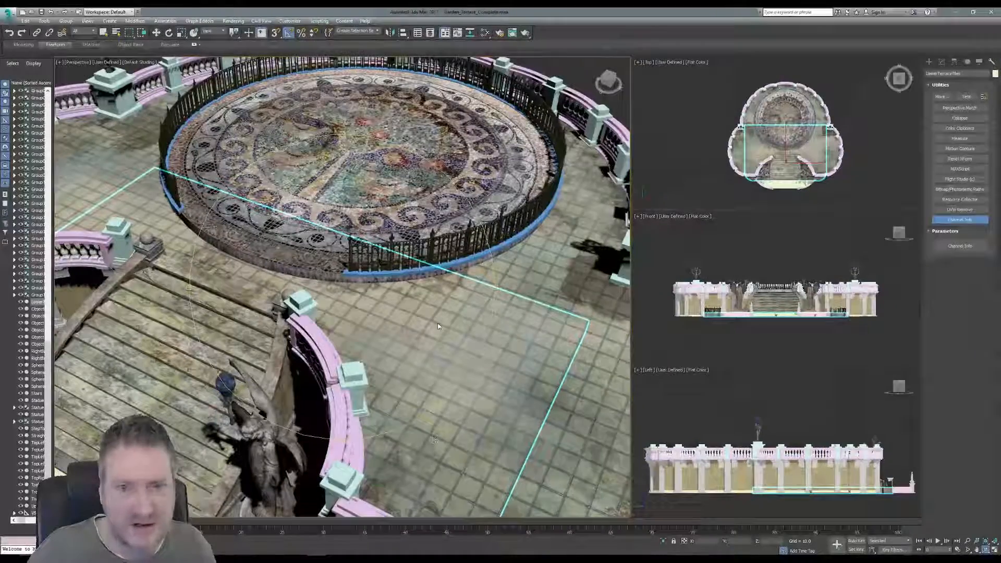
scroll(408, 330, "up", 5)
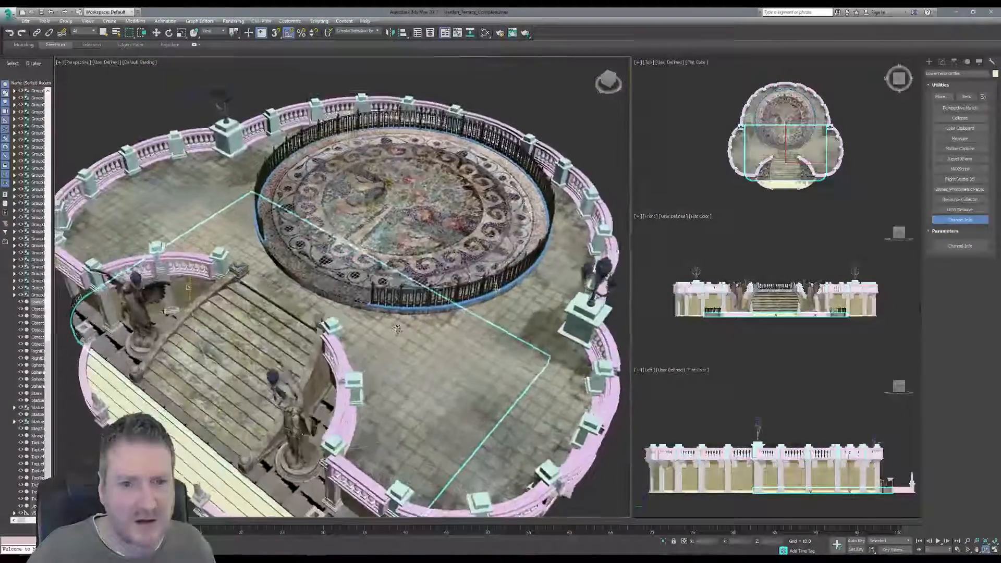
scroll(379, 319, "down", 6)
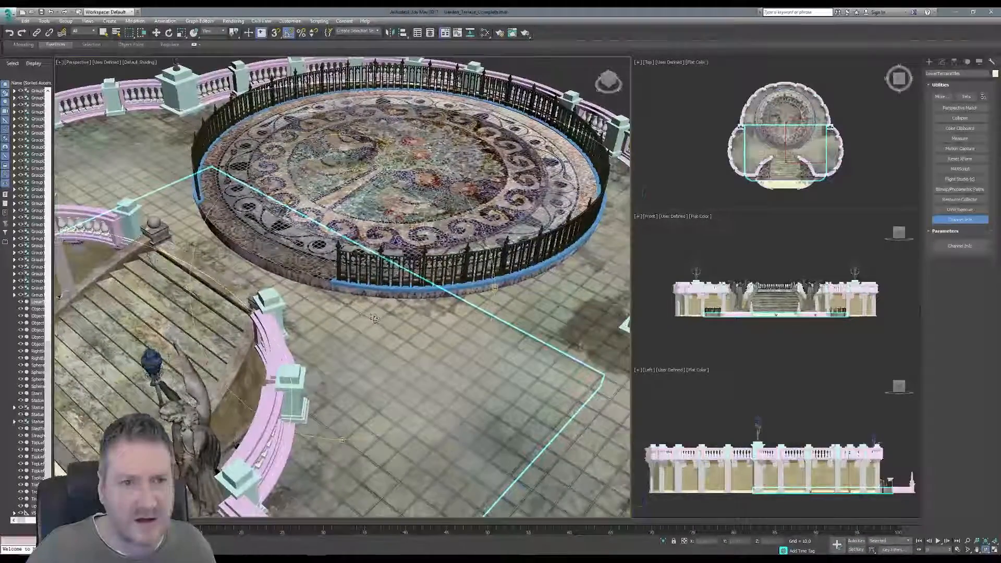
scroll(379, 317, "up", 3)
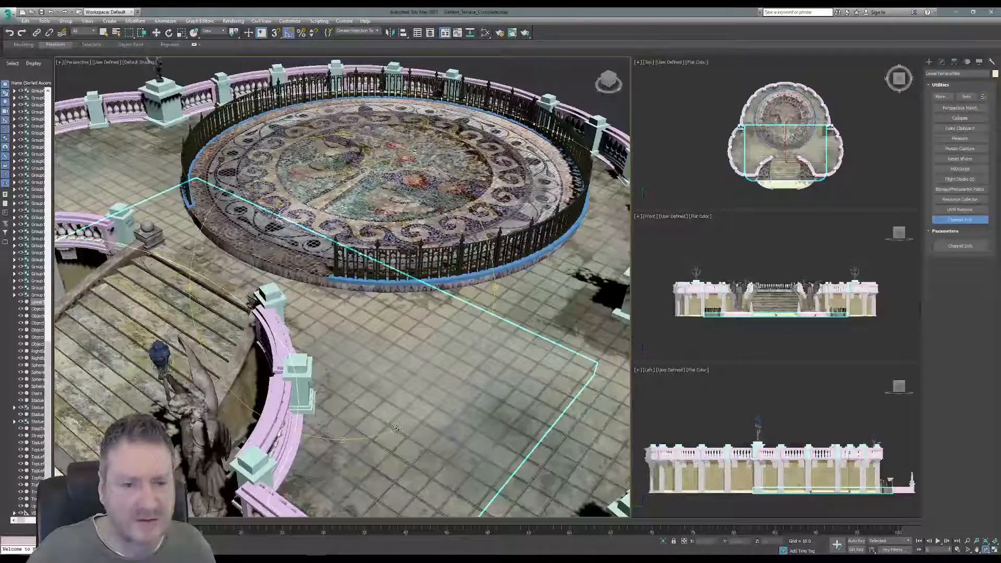
Step: Switch to Photoshop and desaturate the layer further with a Hue/Saturation adjustment, setting Saturation to -57
left_click(957, 12)
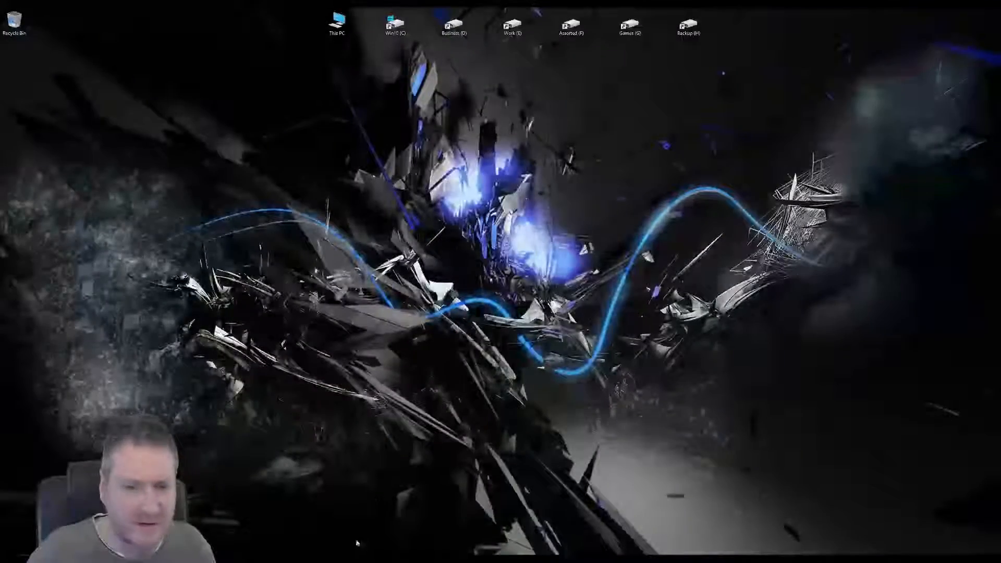
left_click(385, 558)
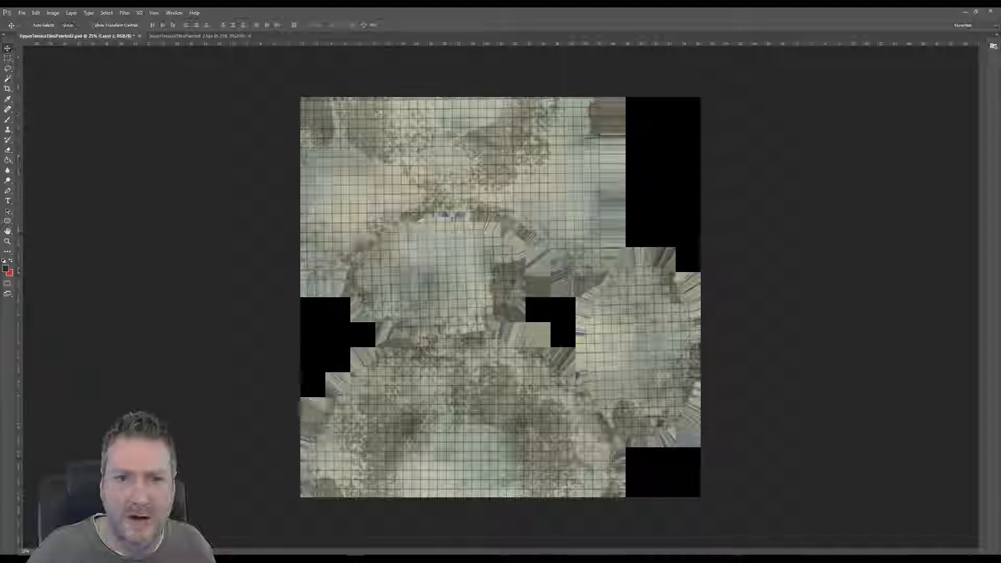
left_click(53, 13)
mouse_move(105, 32)
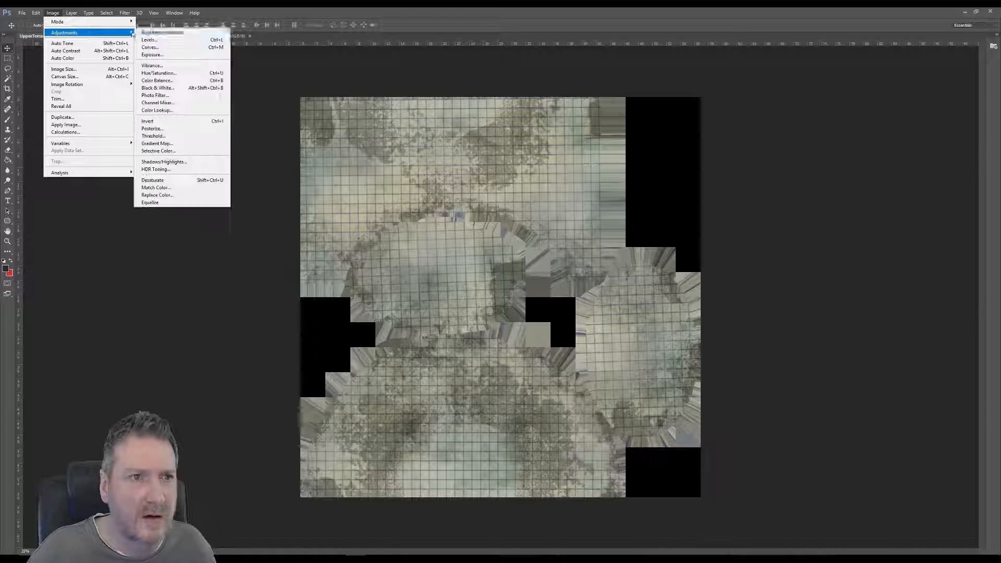
left_click(159, 73)
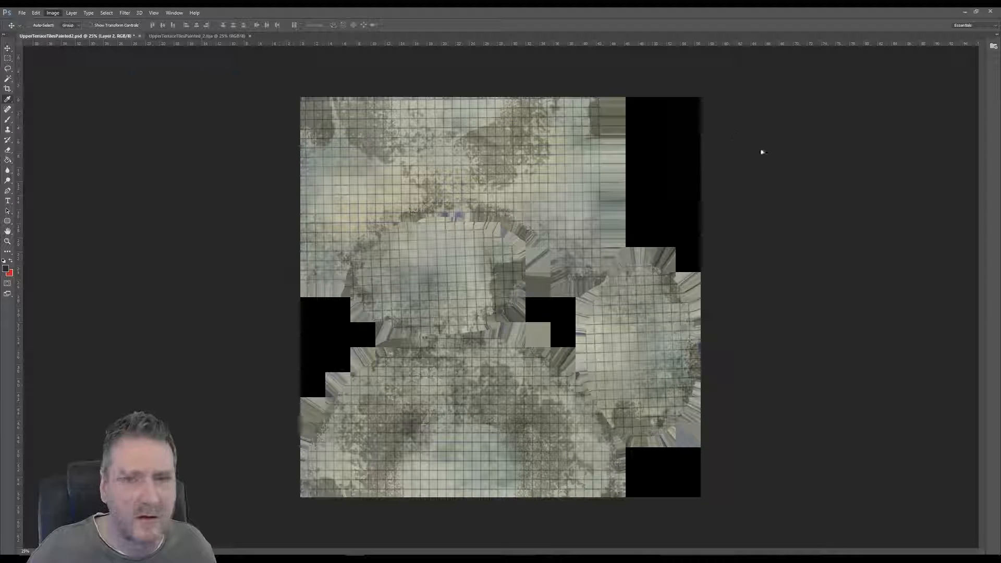
left_click_drag(728, 161, 698, 168)
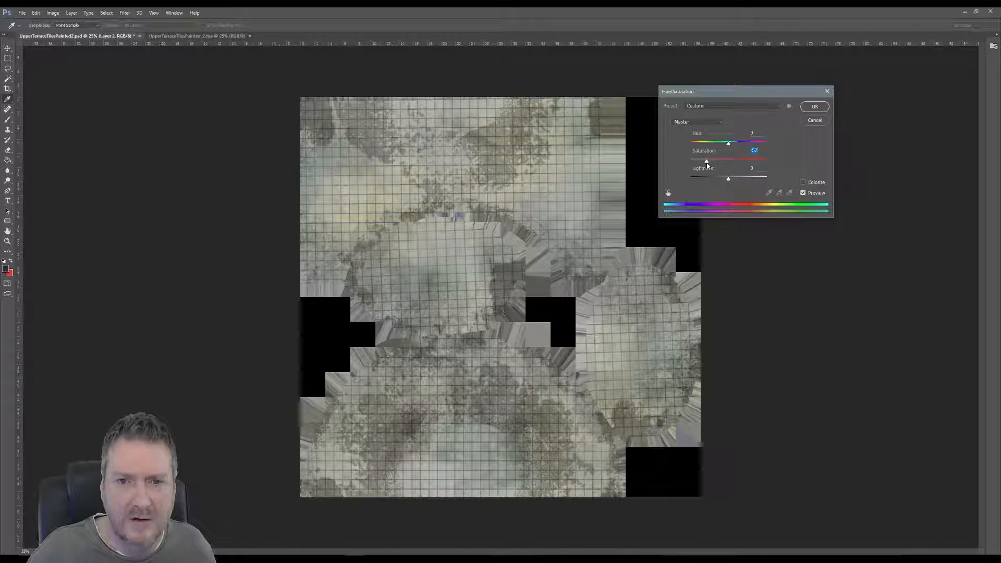
left_click(815, 107)
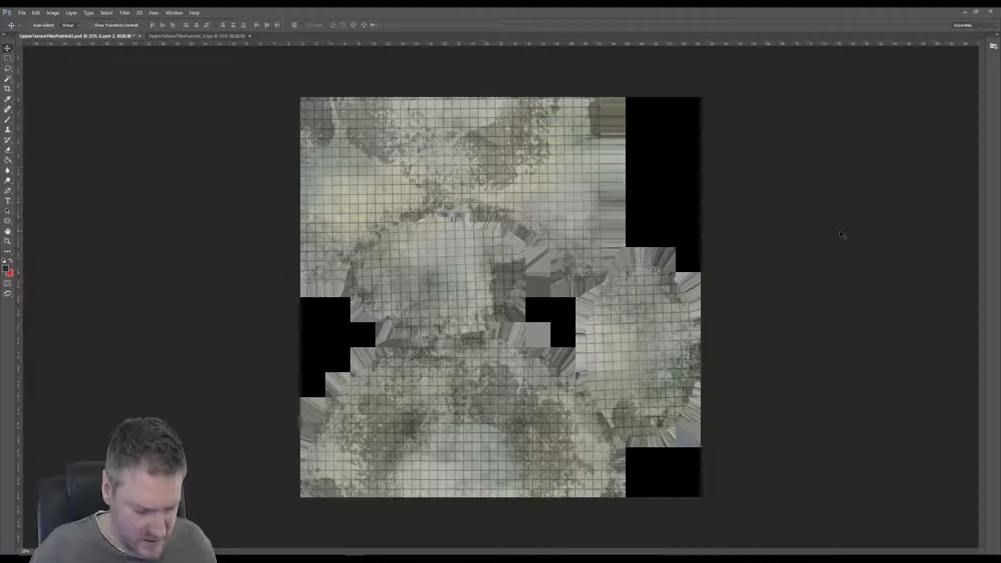
Step: Adjust the layer's Levels, setting the input midtones to 0.92 and the input white point to 203
key("ctrl+l")
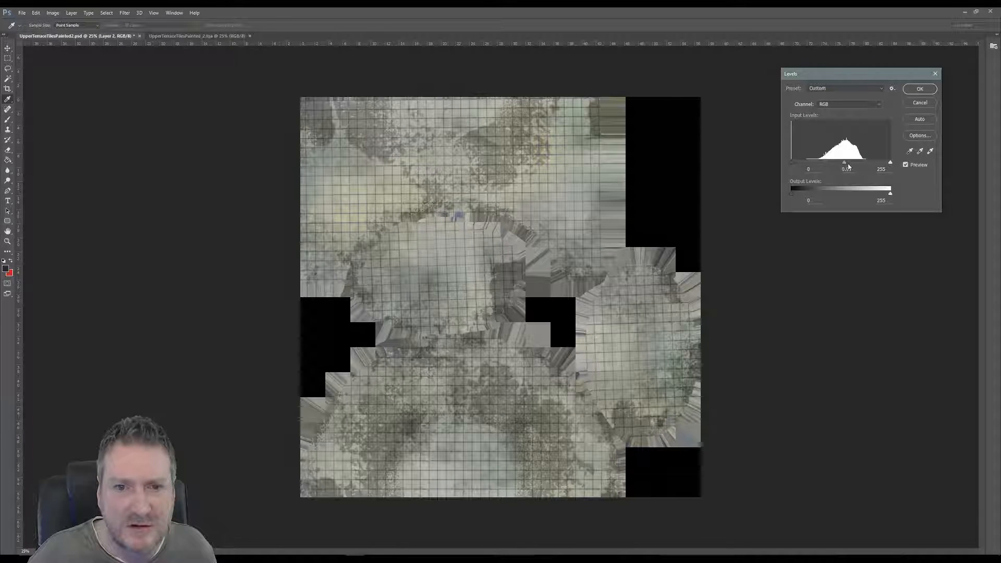
left_click_drag(847, 165, 844, 165)
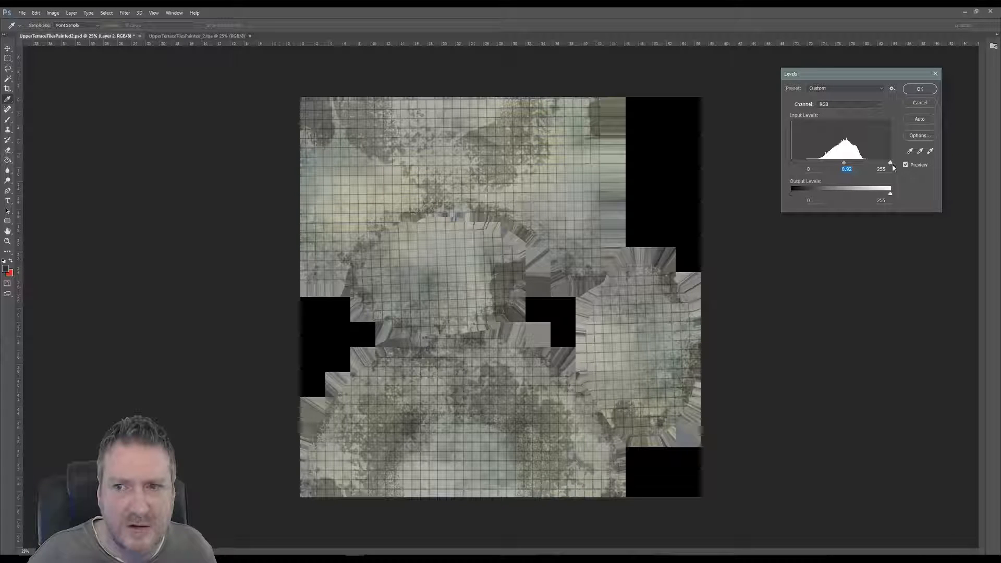
left_click_drag(890, 163, 869, 164)
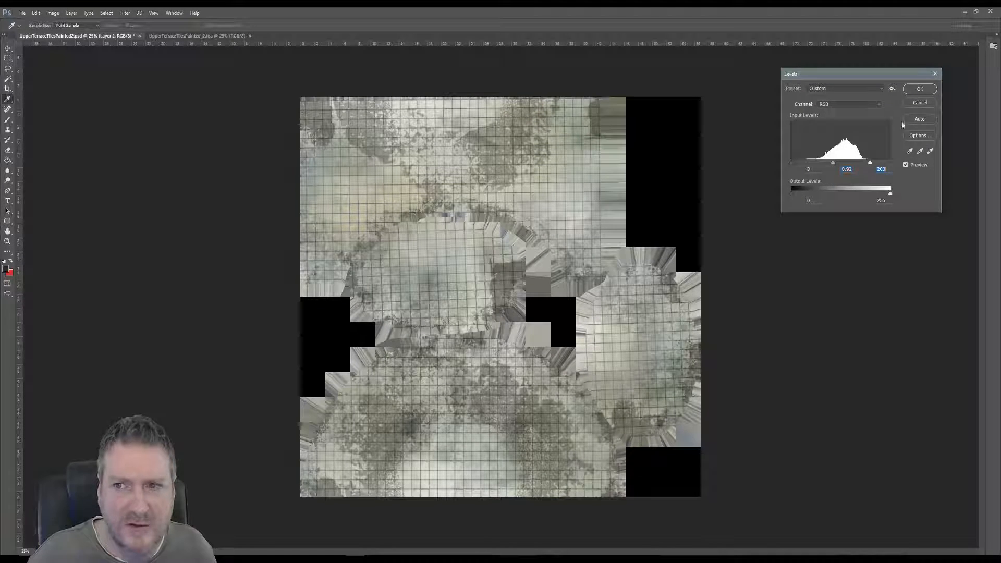
key("Return")
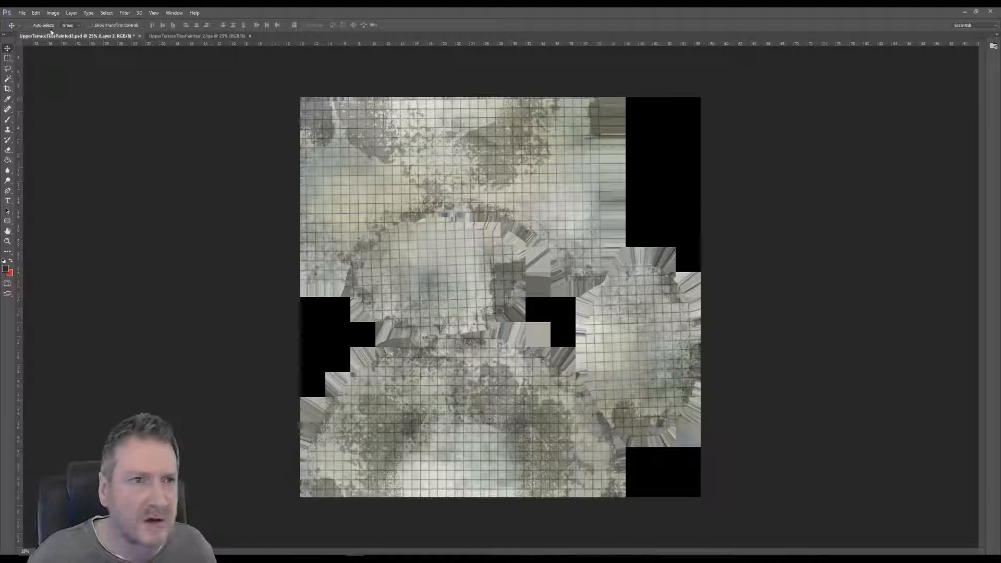
Step: Save the adjusted image as a 24 bits/pixel Targa over UpperTerraceTilesPainted2.tga
left_click(21, 12)
left_click(57, 107)
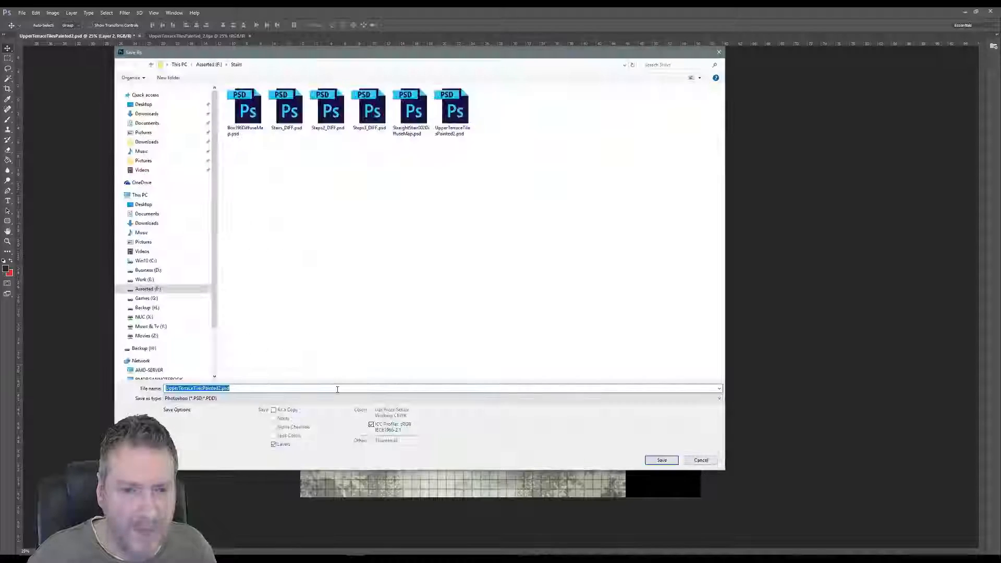
left_click(320, 398)
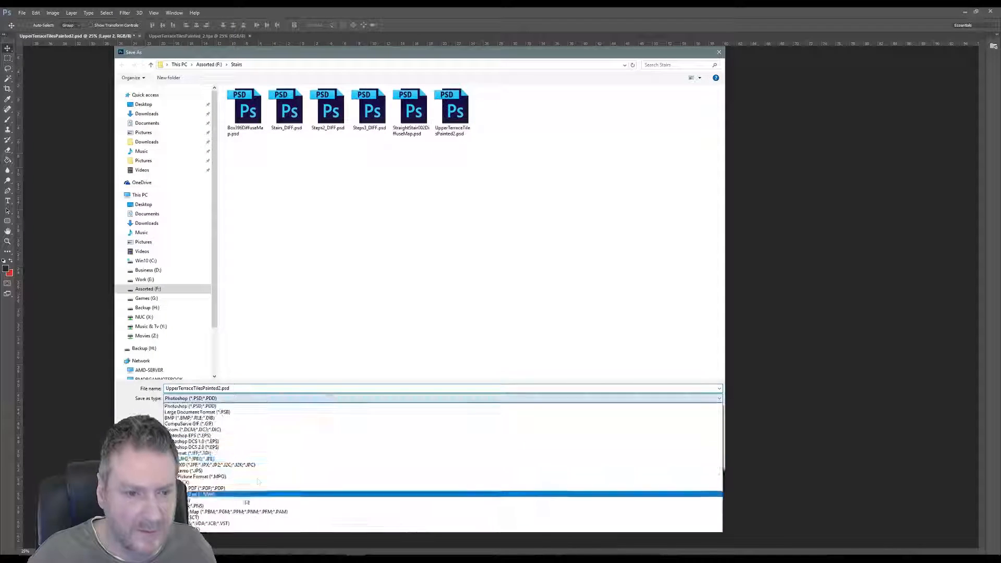
left_click(235, 524)
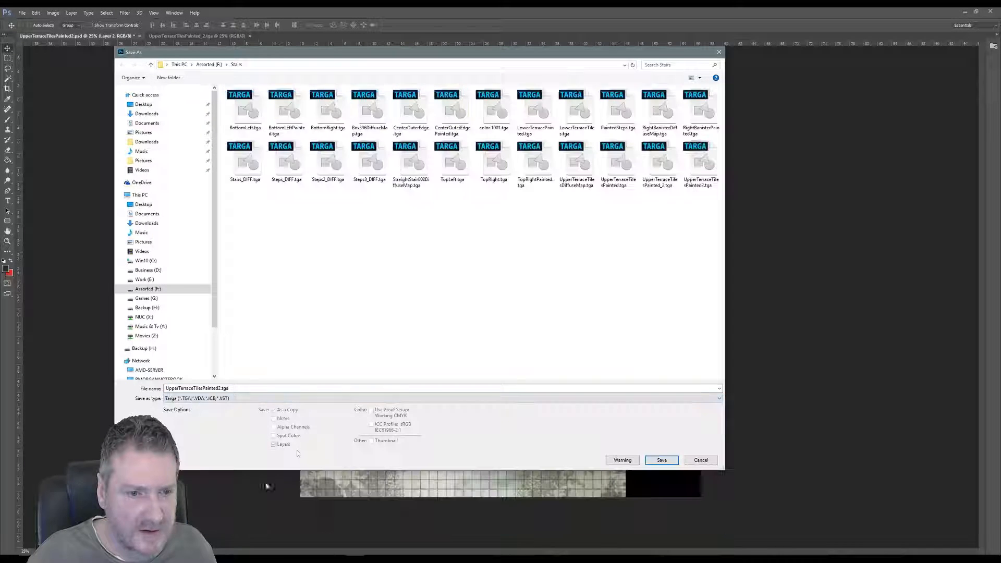
left_click(662, 461)
left_click(519, 287)
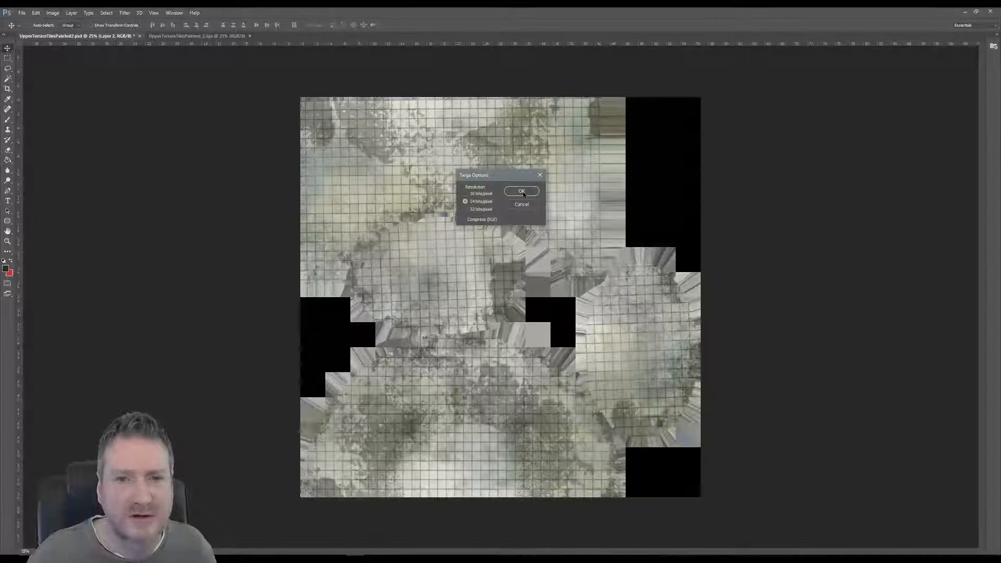
left_click(522, 192)
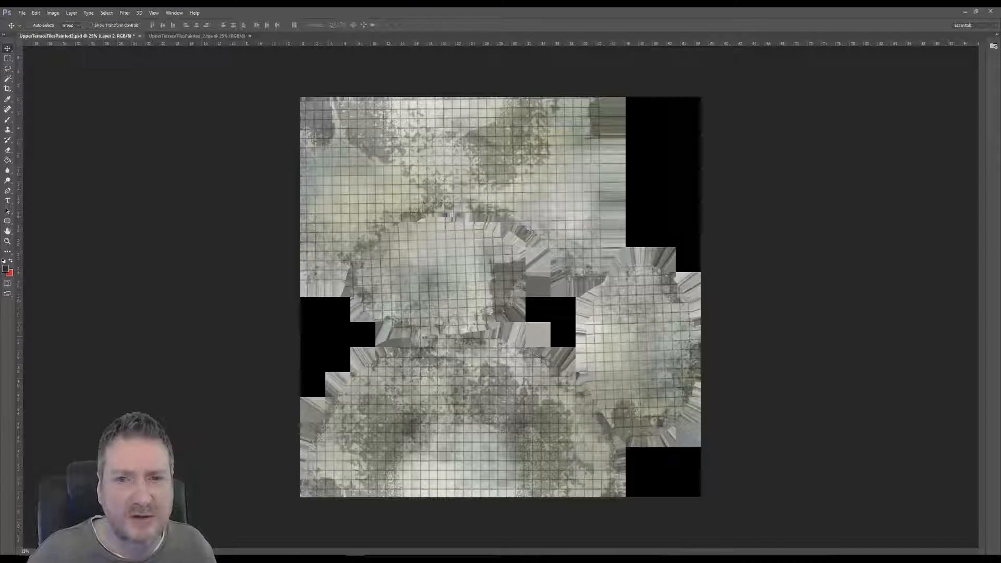
Step: Switch to 3ds Max and inspect the brightened tiles on both sides of the stairs and beside the mosaic circle
left_click(966, 11)
left_click(342, 559)
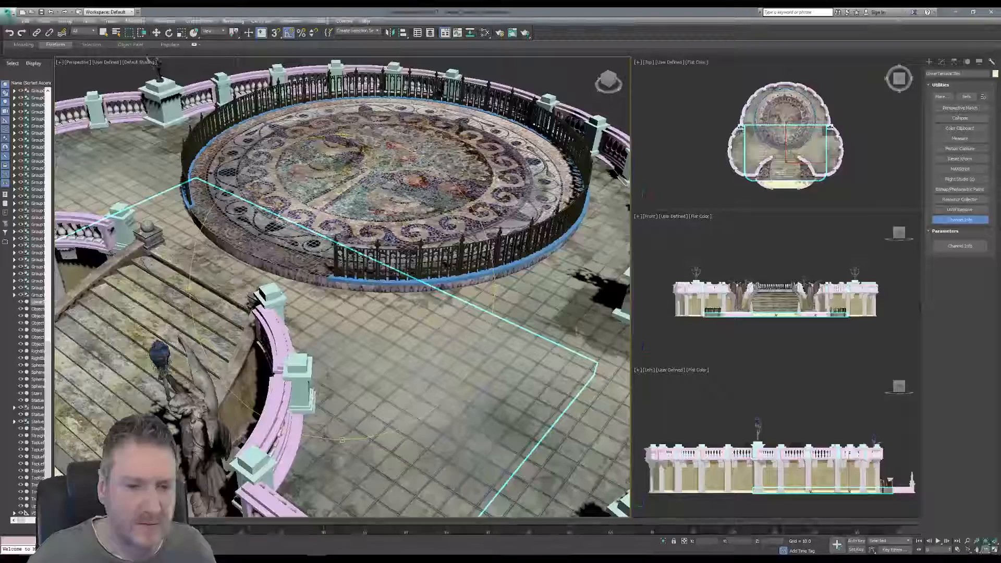
middle_click_drag(358, 338, 390, 341)
scroll(372, 338, "down", 3)
scroll(366, 338, "up", 3)
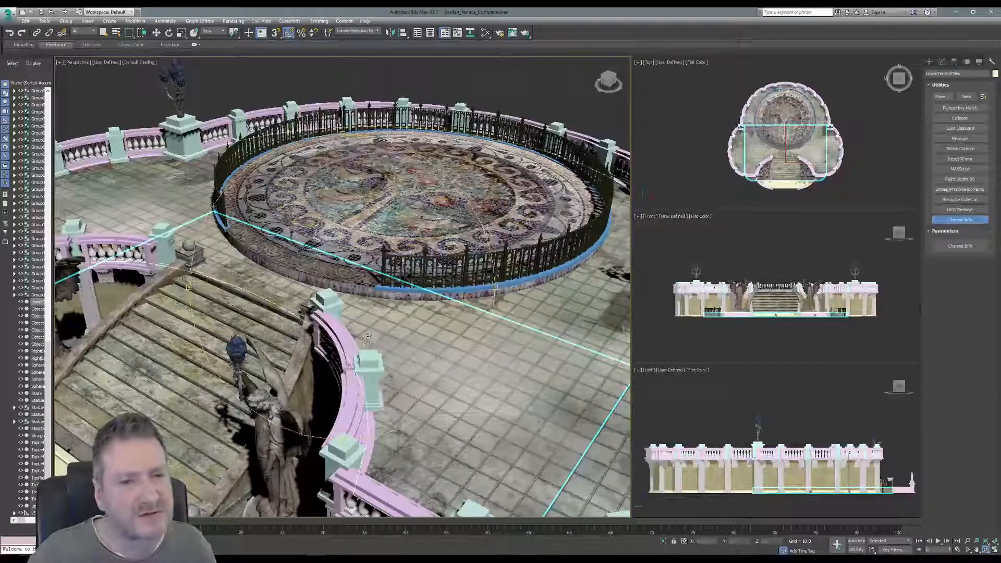
left_click_drag(392, 367, 532, 329)
middle_click_drag(348, 335, 553, 334)
middle_click_drag(375, 229, 483, 224)
left_click_drag(484, 224, 489, 286)
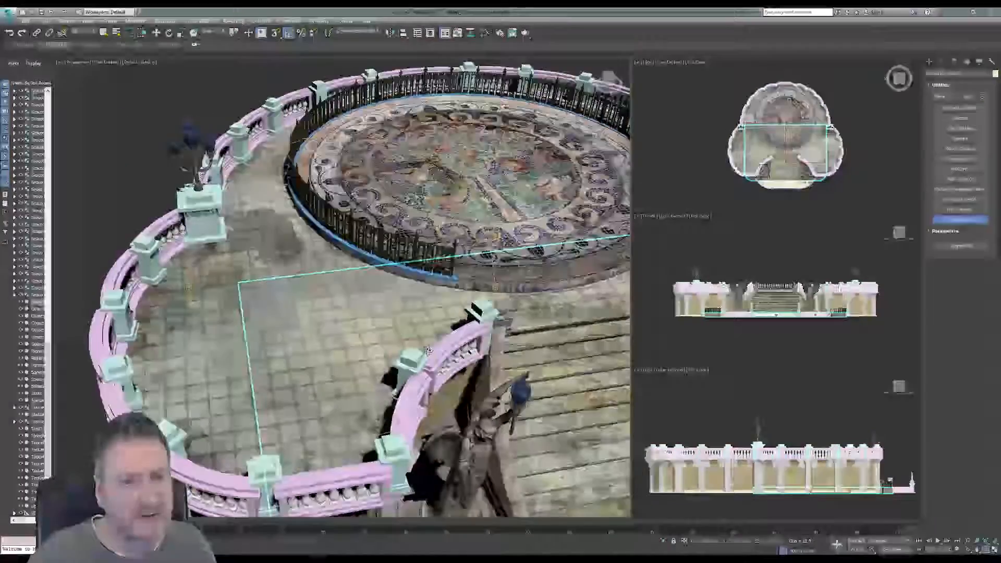
scroll(338, 333, "down", 3)
middle_click_drag(336, 332, 271, 346)
left_click_drag(393, 308, 377, 305)
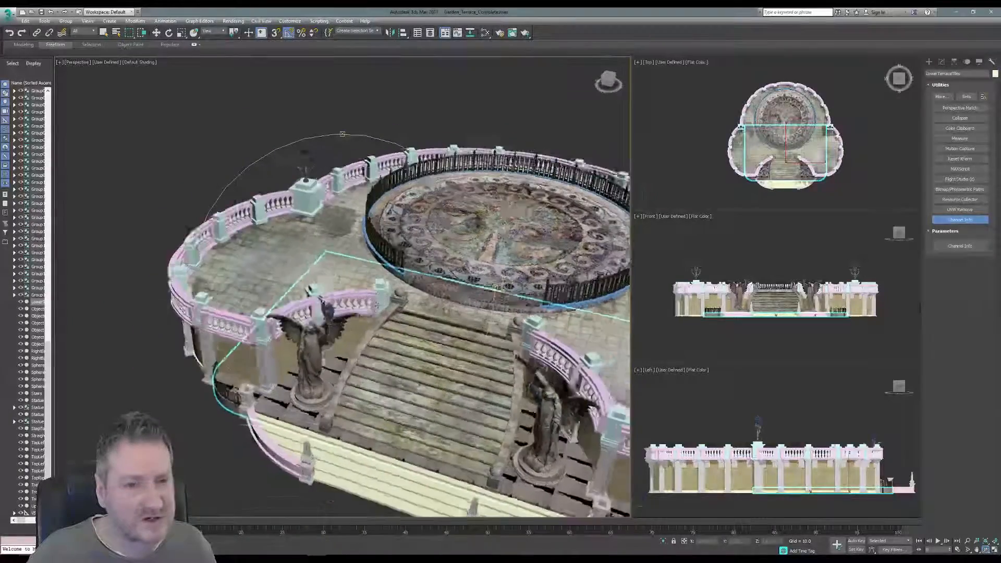
Step: Examine how the tile texture looks near the mosaic railing up close and across the whole terrace from a distance
middle_click_drag(370, 320, 216, 360)
scroll(313, 334, "up", 3)
middle_click_drag(333, 339, 315, 293)
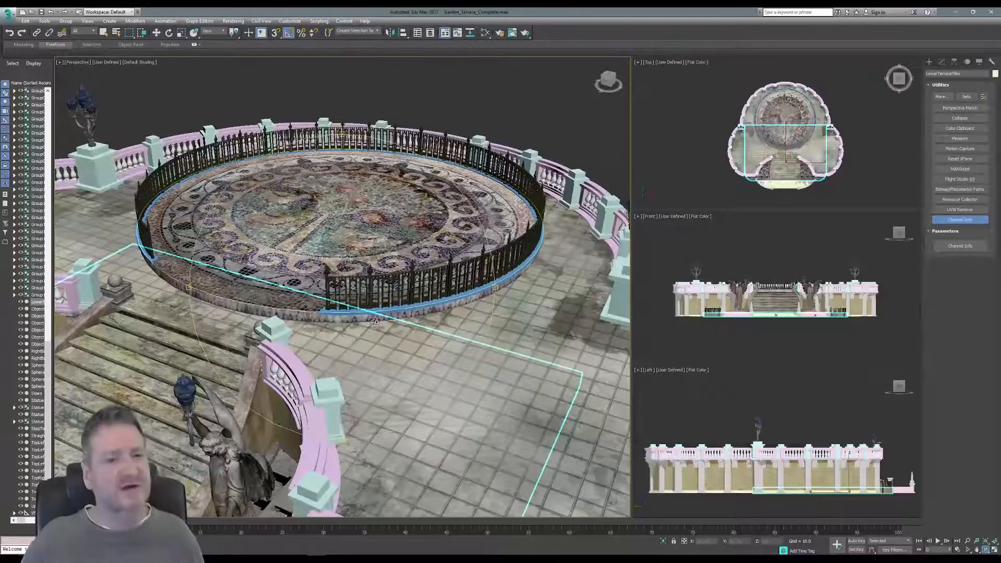
middle_click_drag(374, 320, 378, 310)
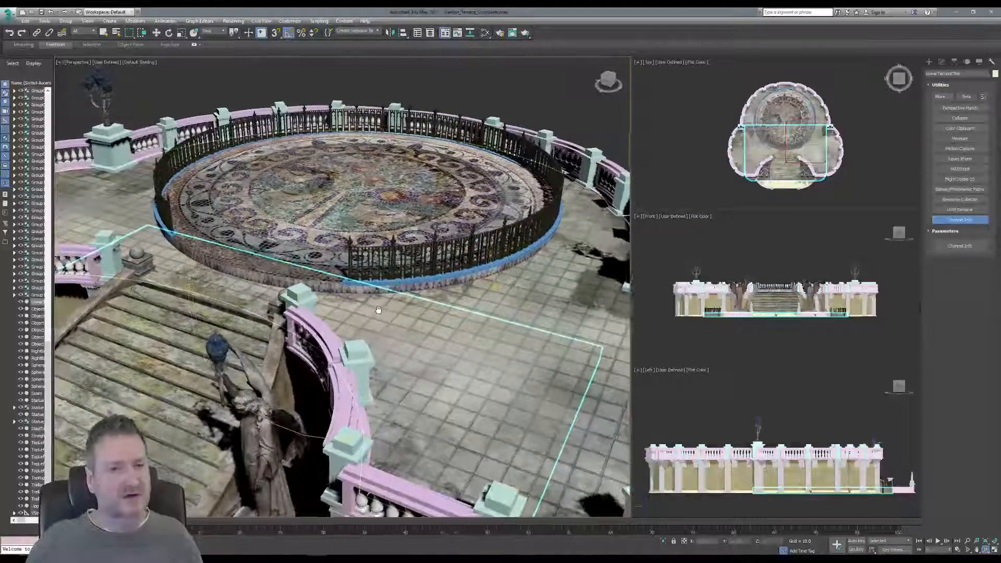
scroll(378, 308, "down", 7)
scroll(376, 270, "up", 4)
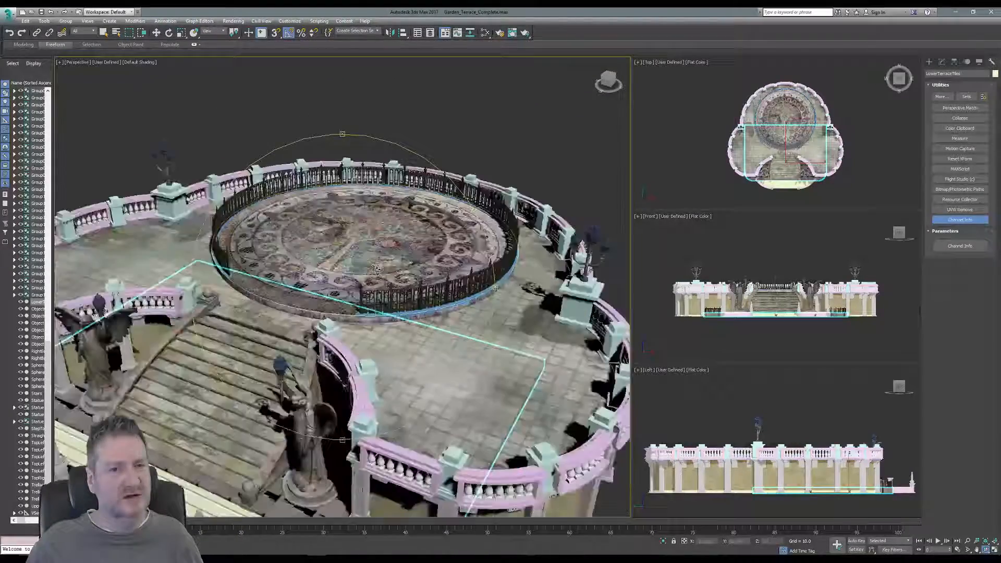
scroll(376, 269, "up", 5)
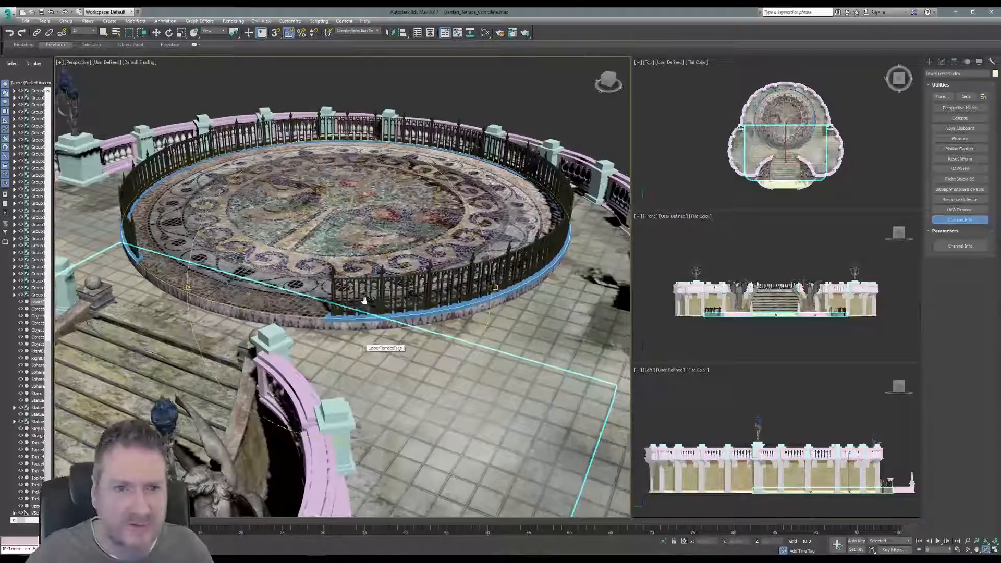
middle_click_drag(364, 300, 352, 336)
scroll(355, 344, "down", 5)
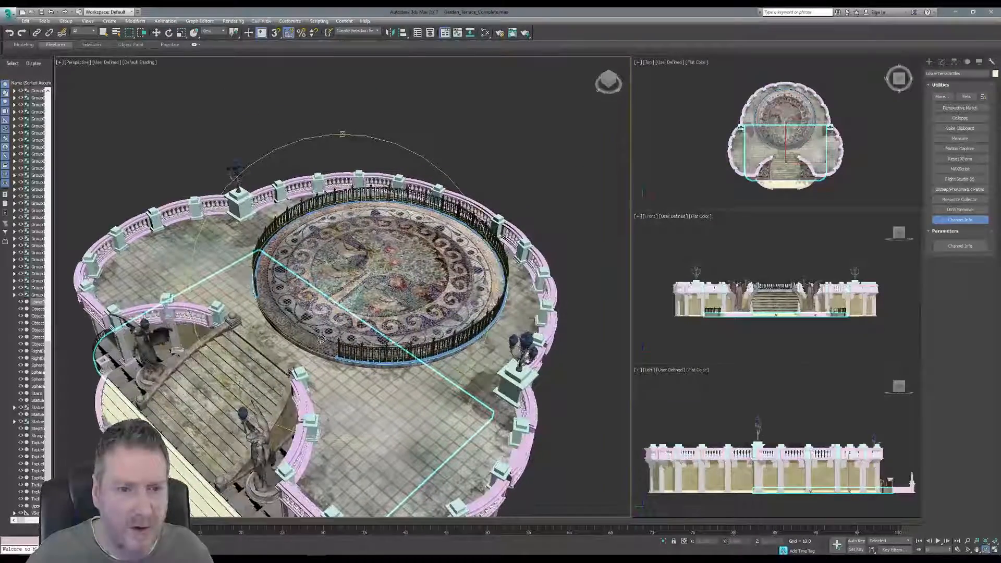
Step: Open the Channel Info utility for the lower terrace tiles and copy their 2:map channel
scroll(261, 358, "up", 5)
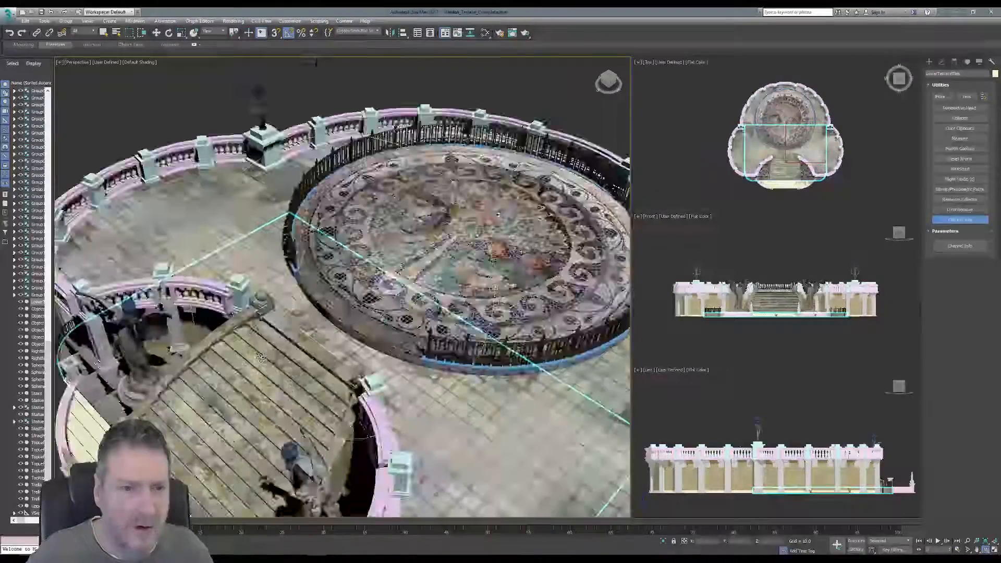
scroll(261, 358, "up", 6)
middle_click_drag(399, 249, 253, 144)
scroll(308, 471, "down", 5)
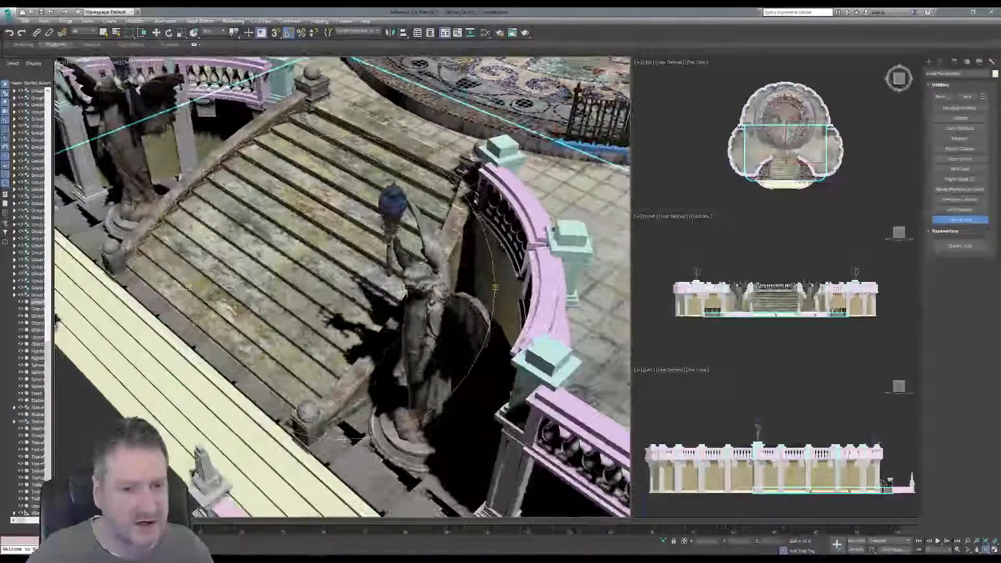
middle_click_drag(353, 338, 342, 383)
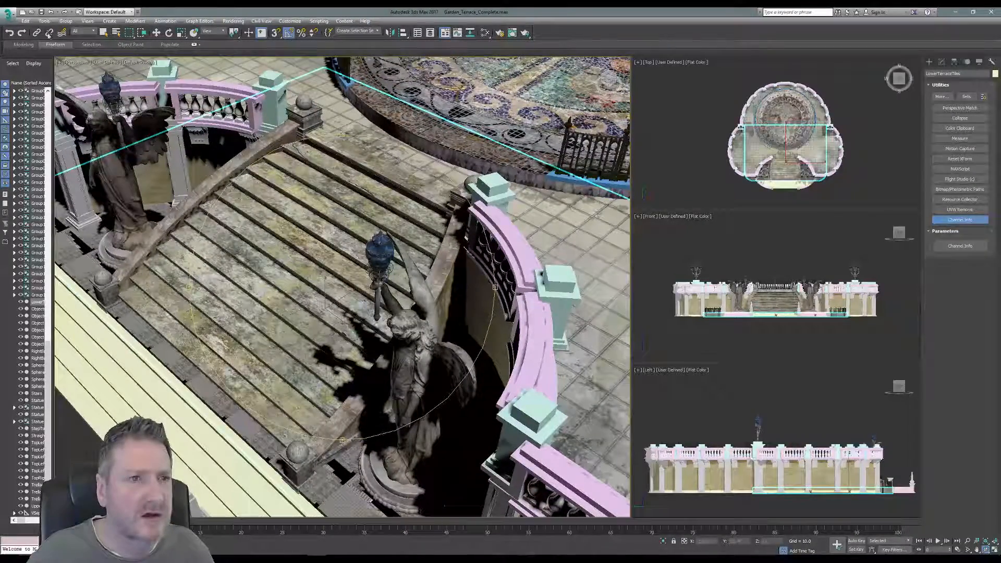
left_click(104, 33)
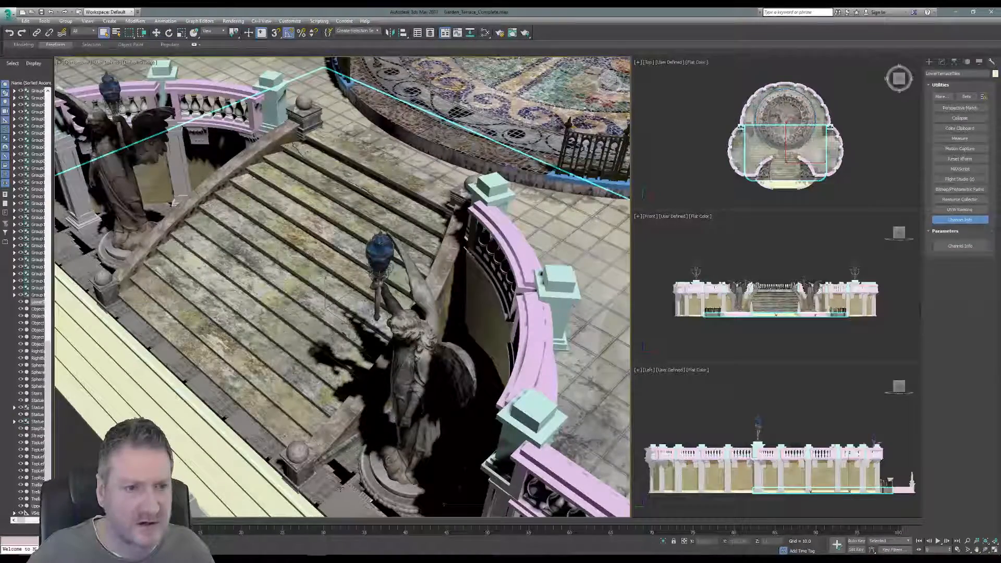
left_click(941, 61)
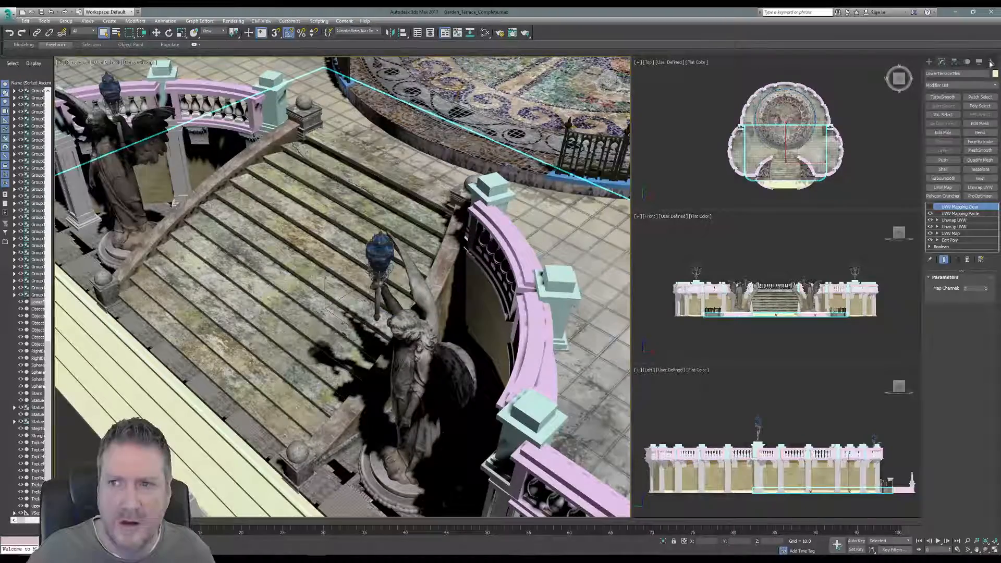
left_click(991, 61)
left_click(960, 245)
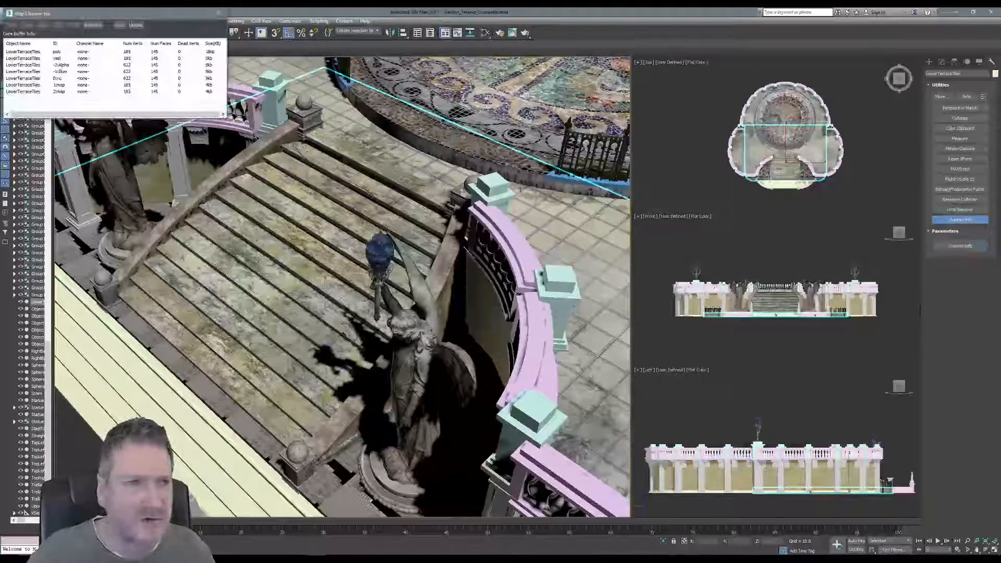
left_click(60, 92)
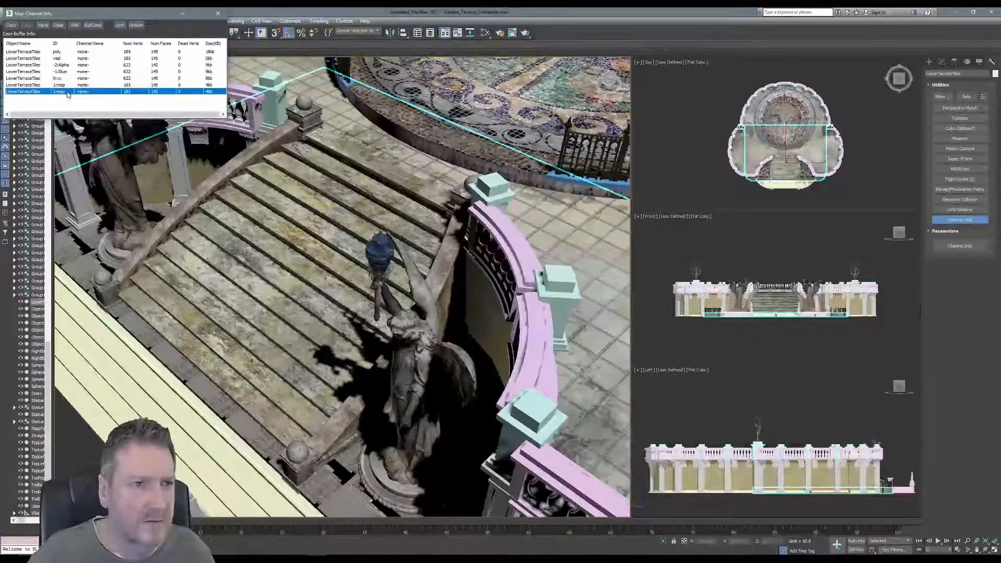
left_click(84, 97)
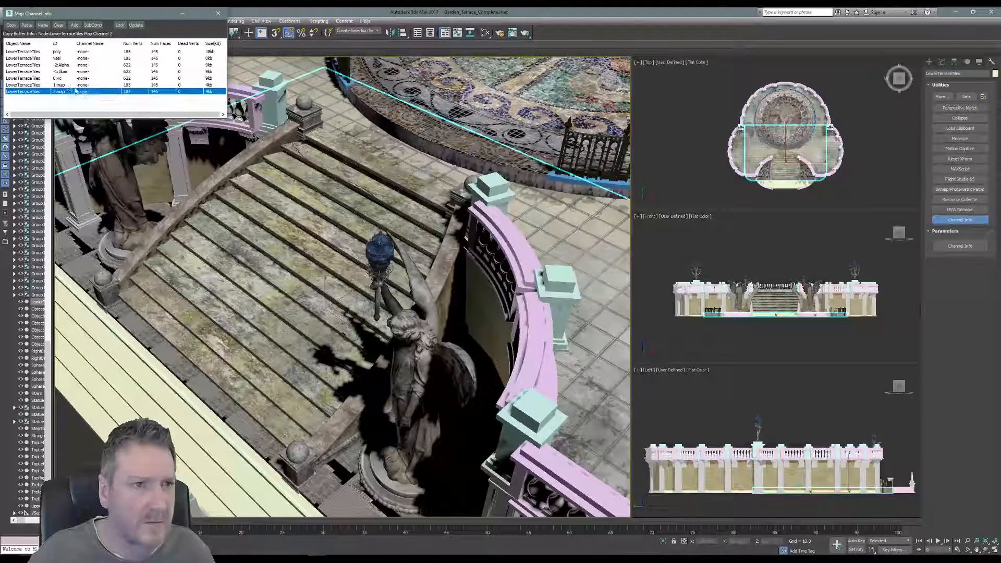
Step: Paste the copied channel onto the 1:map channel of LowerTerraceTiles and close the map channel information
left_click(61, 85)
right_click(64, 85)
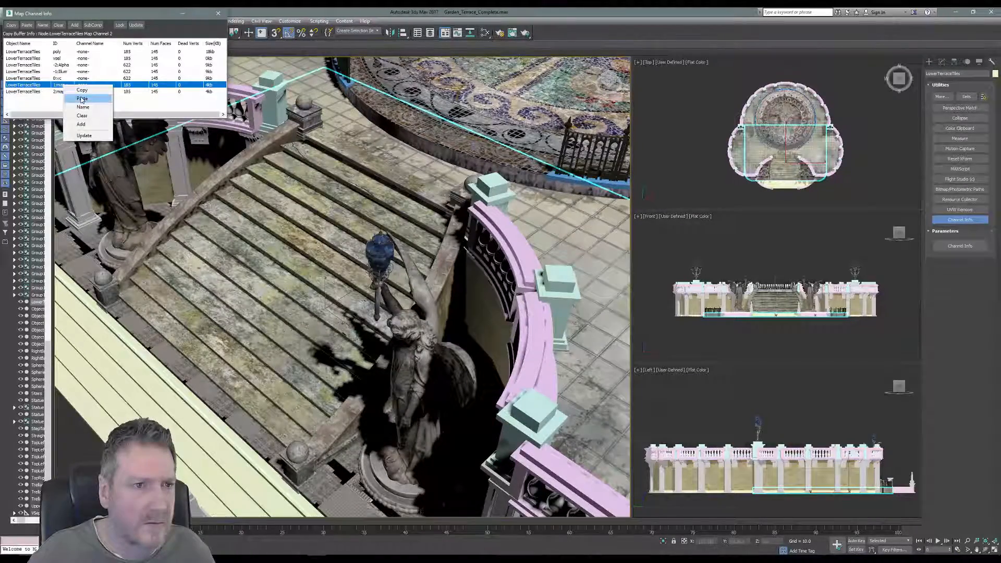
left_click(82, 98)
left_click(95, 43)
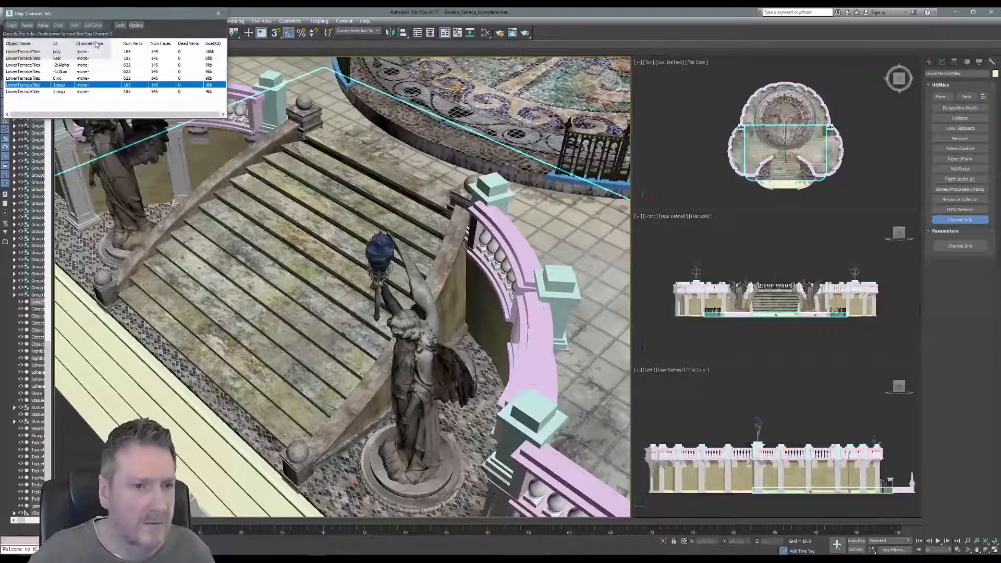
left_click(219, 14)
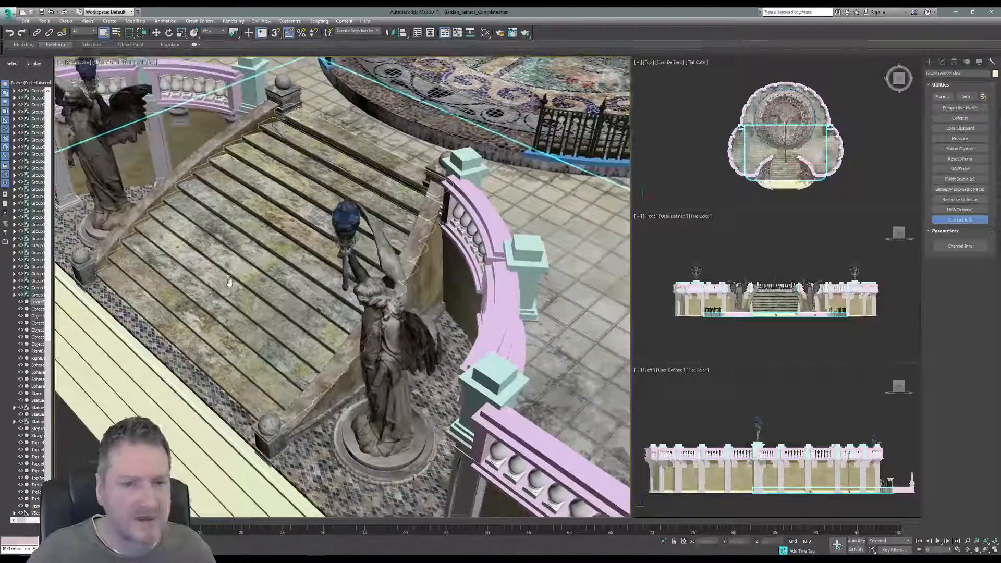
Step: Review the tile mapping around the statue, the map channel list and the modifier stack of the lower terrace tiles
middle_click_drag(229, 281, 243, 274)
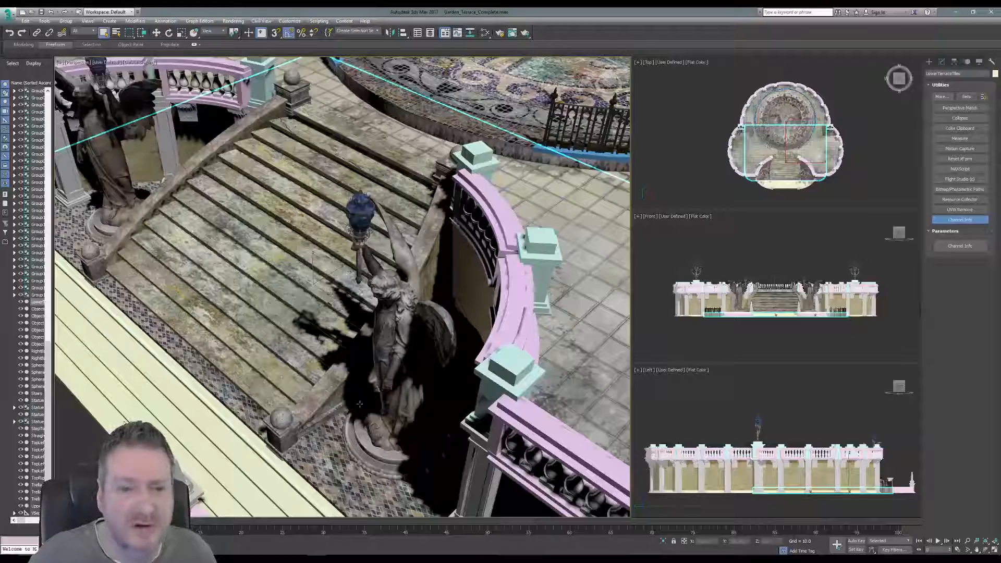
middle_click_drag(360, 404, 379, 350)
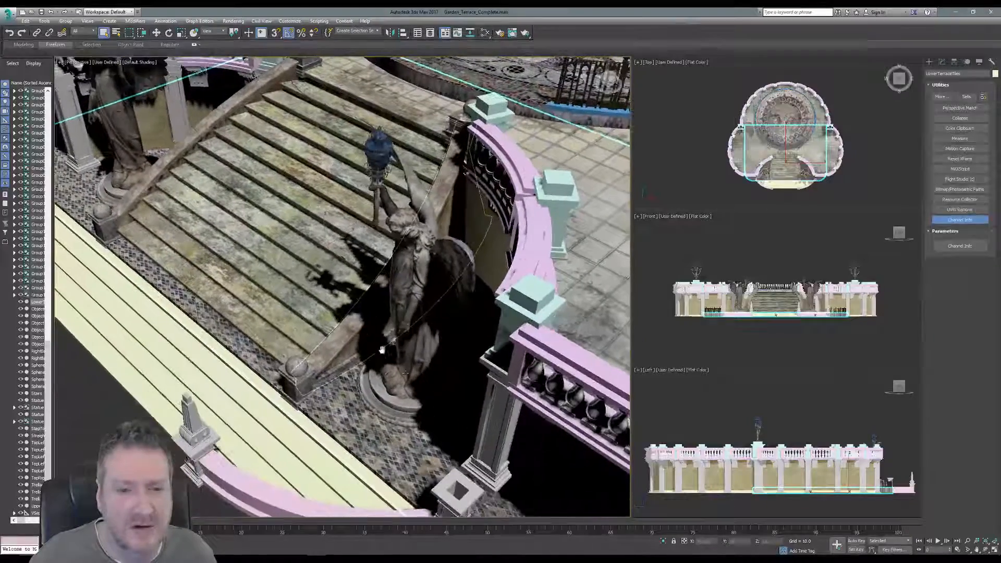
left_click(983, 548)
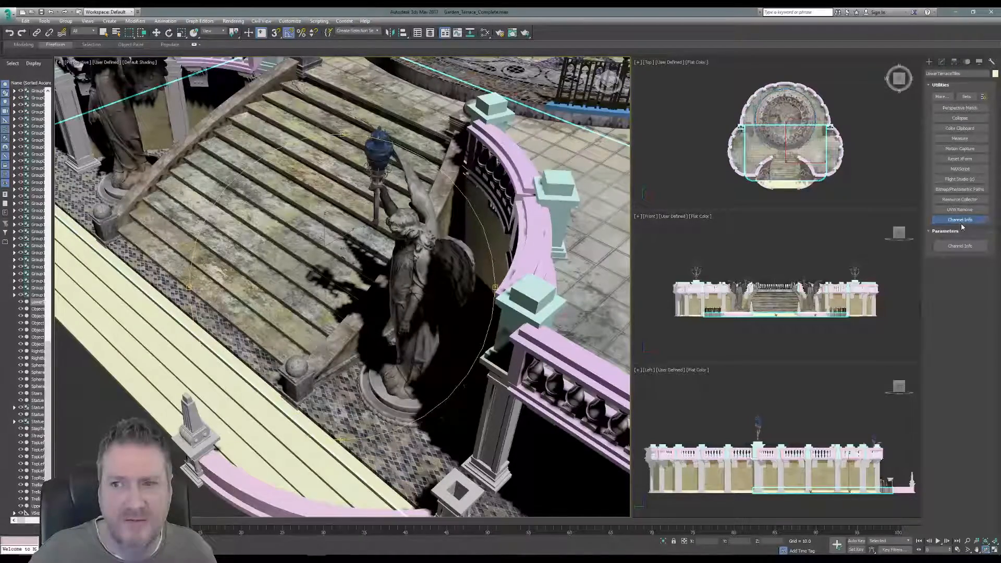
left_click(960, 246)
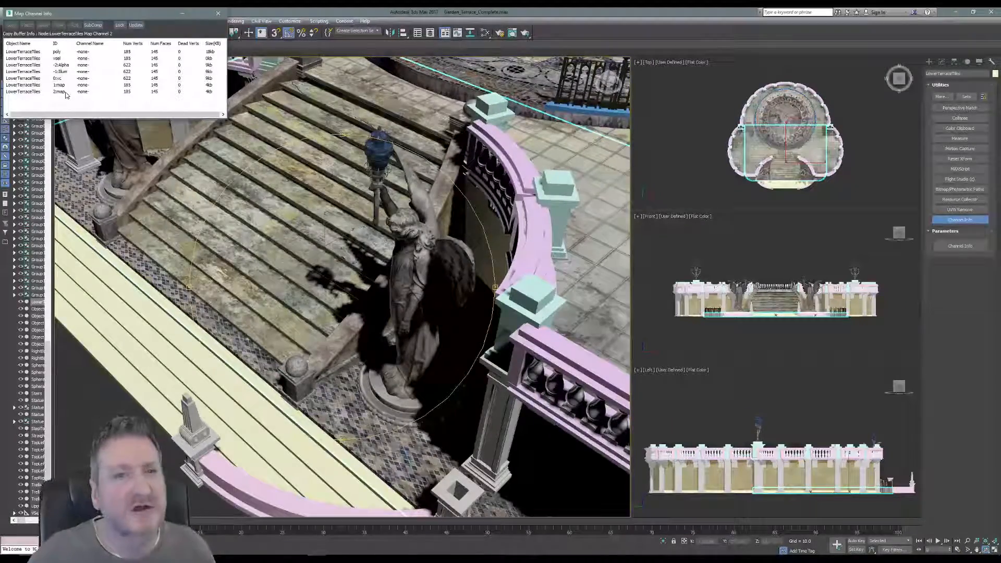
left_click(217, 15)
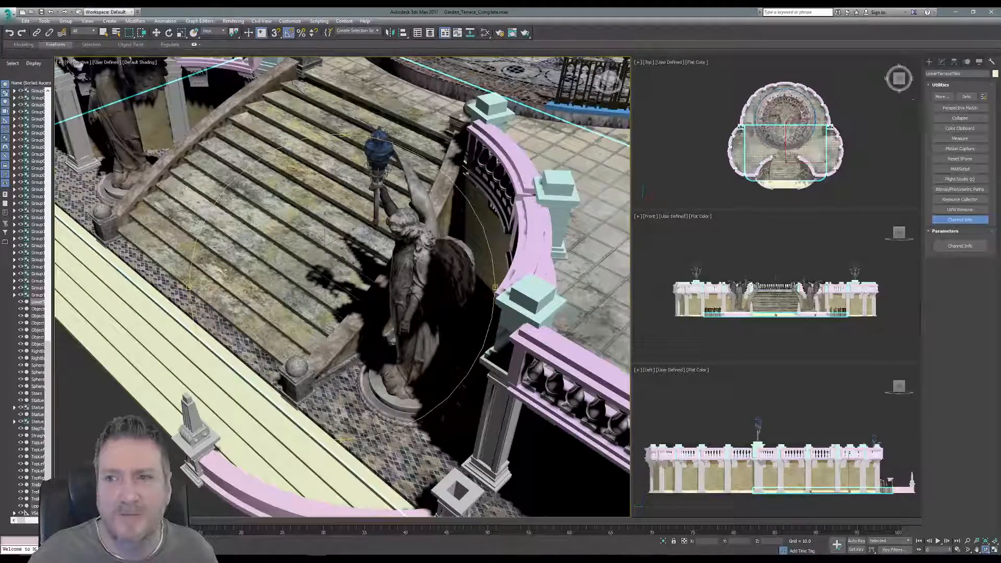
left_click(942, 62)
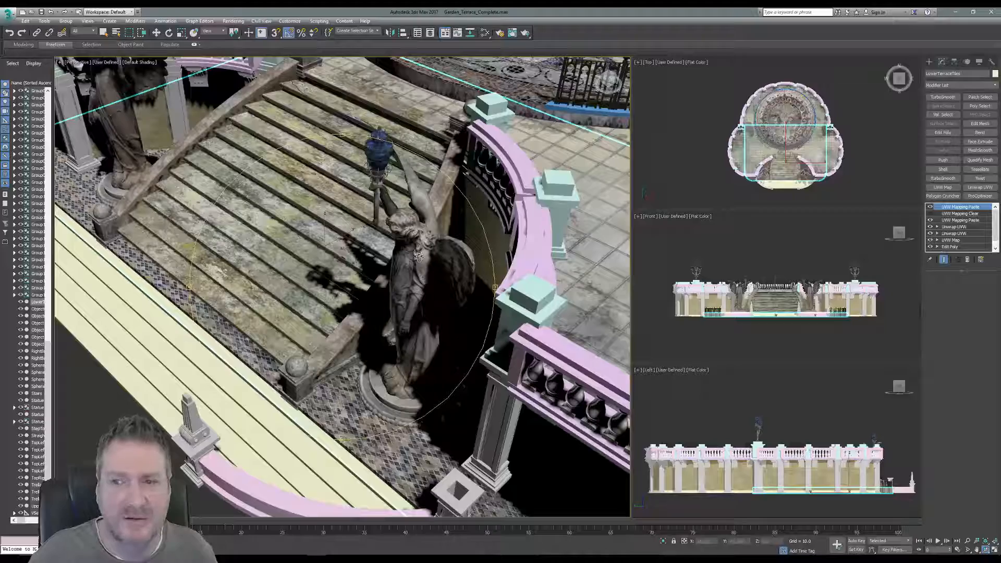
Step: Examine the lower terrace tiles around the stairs, statue bases and curved railing from several angles and distances
middle_click_drag(419, 256, 290, 295, "alt")
middle_click_drag(356, 269, 409, 256)
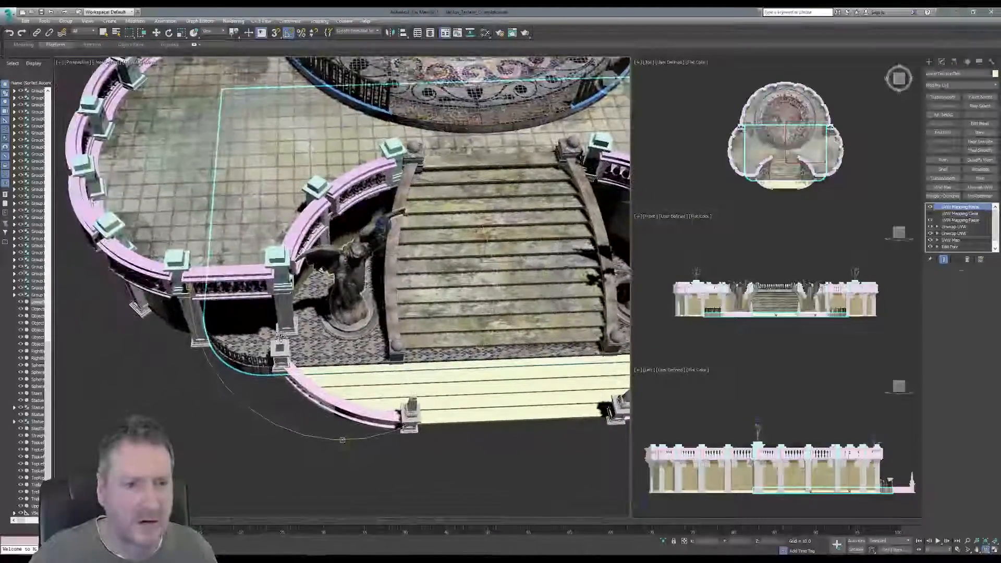
scroll(282, 329, "up", 5)
left_click_drag(284, 325, 241, 325)
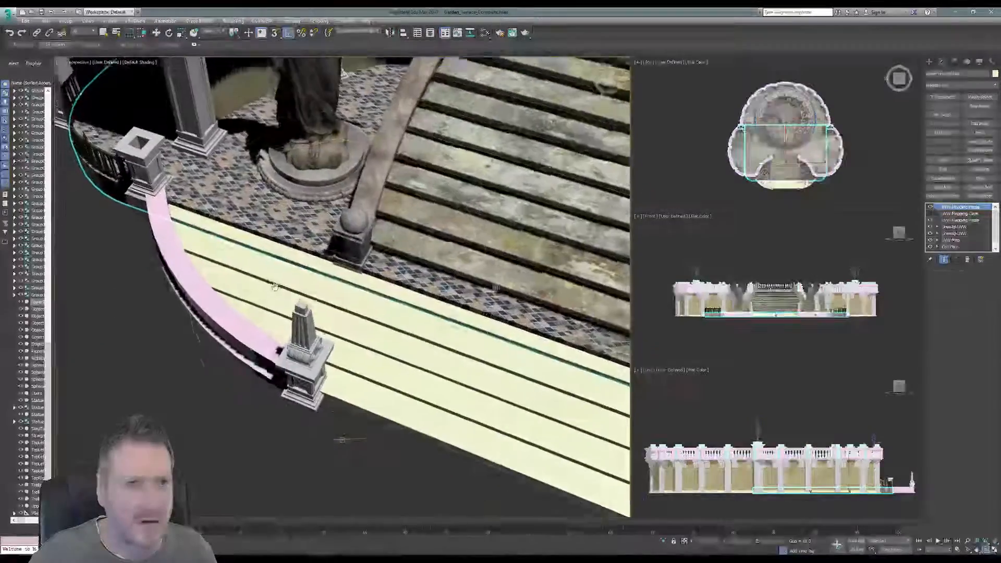
middle_click_drag(276, 284, 252, 365)
scroll(254, 367, "down", 3)
middle_click_drag(343, 322, 311, 280, "alt")
scroll(311, 279, "up", 5)
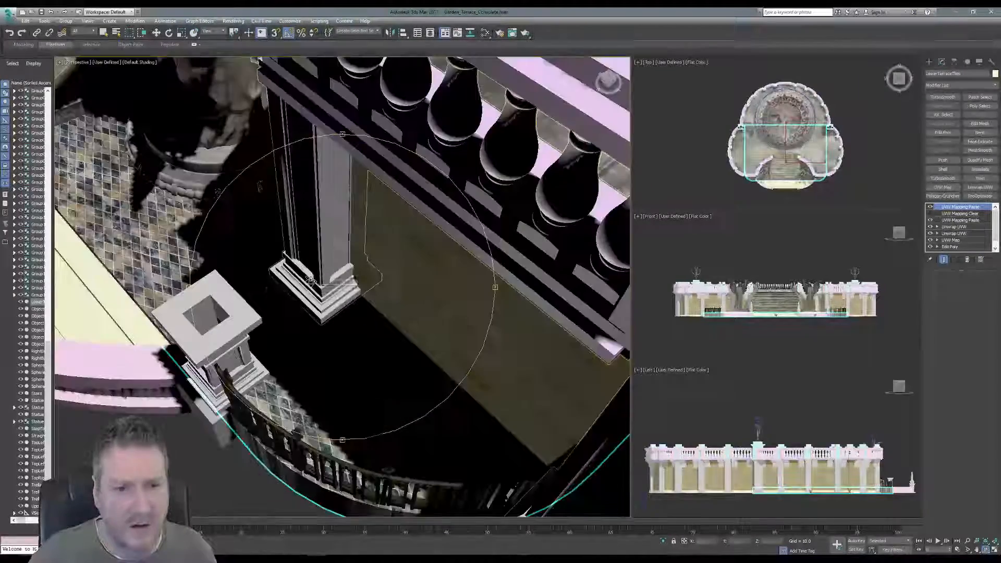
left_click_drag(334, 271, 375, 294)
middle_click_drag(374, 295, 581, 462)
middle_click_drag(313, 258, 457, 409)
middle_click_drag(334, 283, 445, 395)
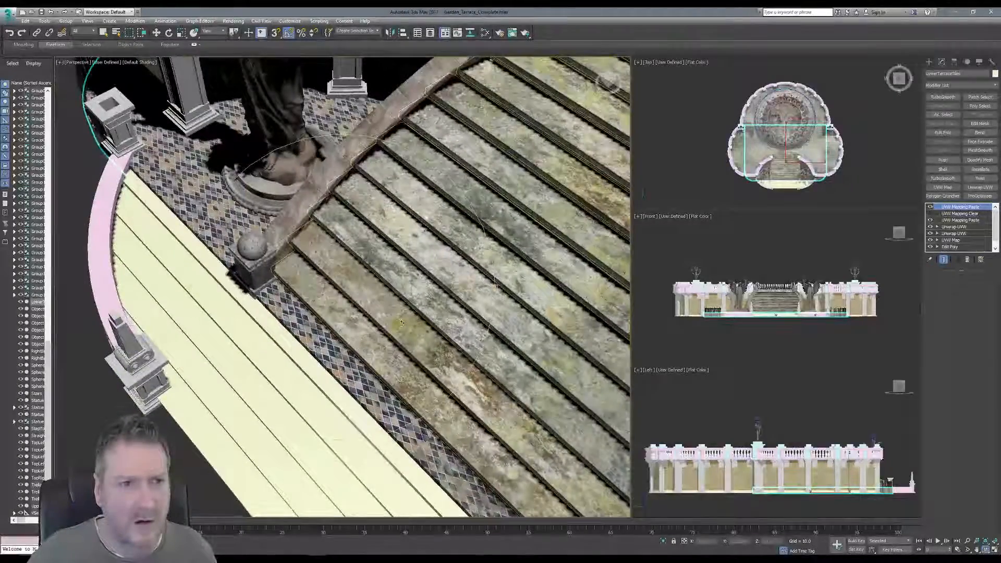
middle_click_drag(331, 215, 422, 311)
left_click_drag(421, 311, 338, 263)
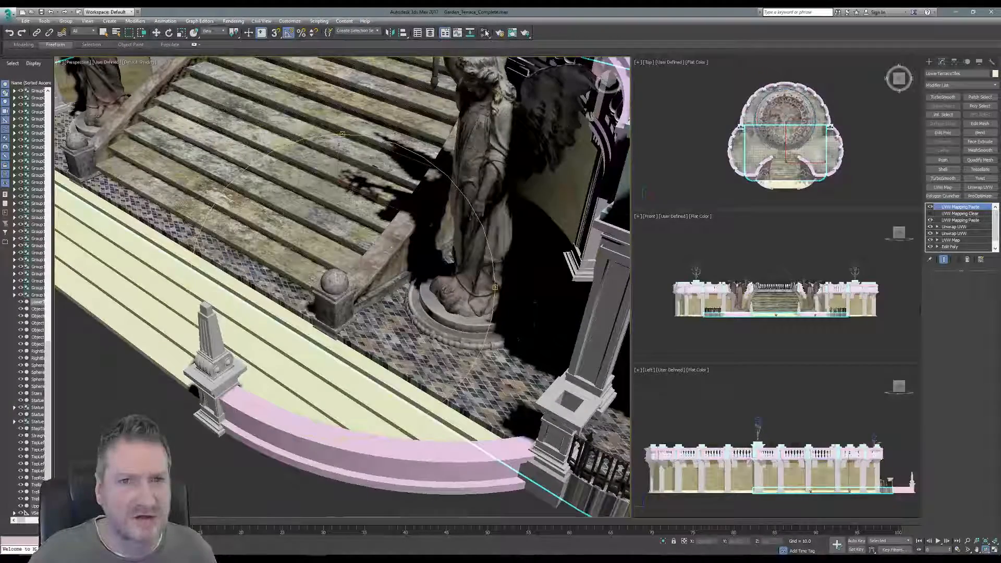
Step: Open the Slate Material Editor and view the LowerTerracePainted.tga bitmap at full size
left_click(485, 32)
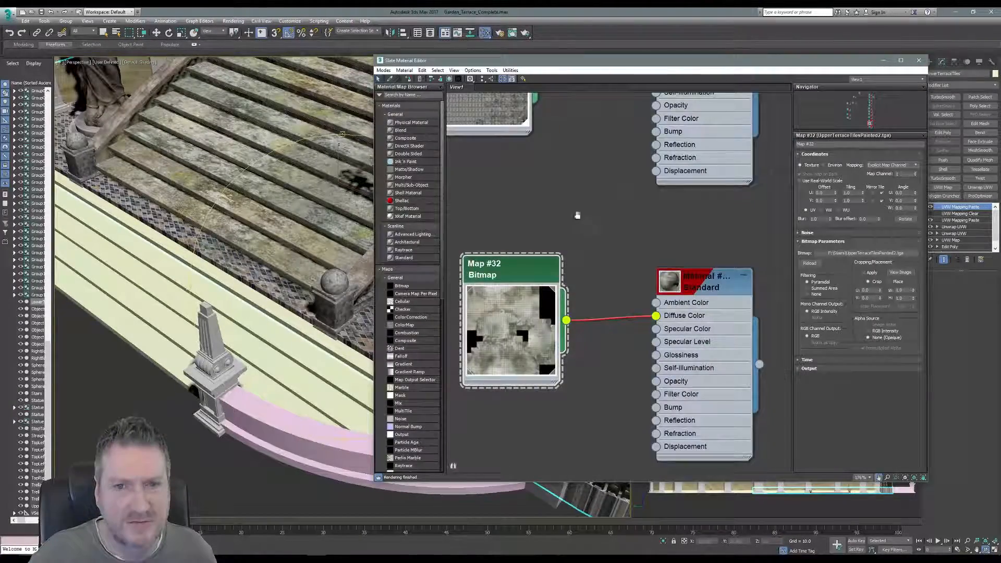
middle_click_drag(576, 217, 618, 323)
double_click(523, 187)
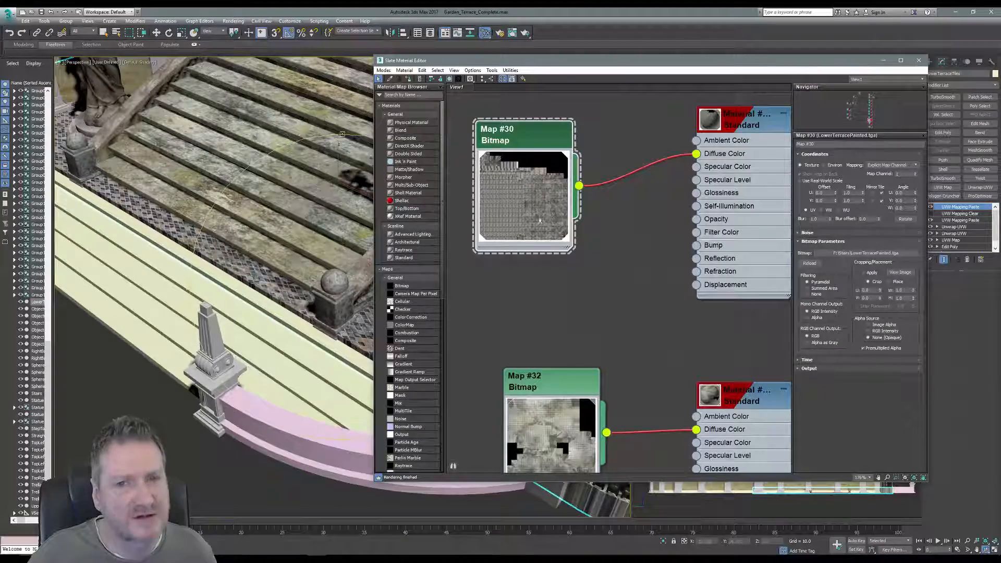
left_click(902, 273)
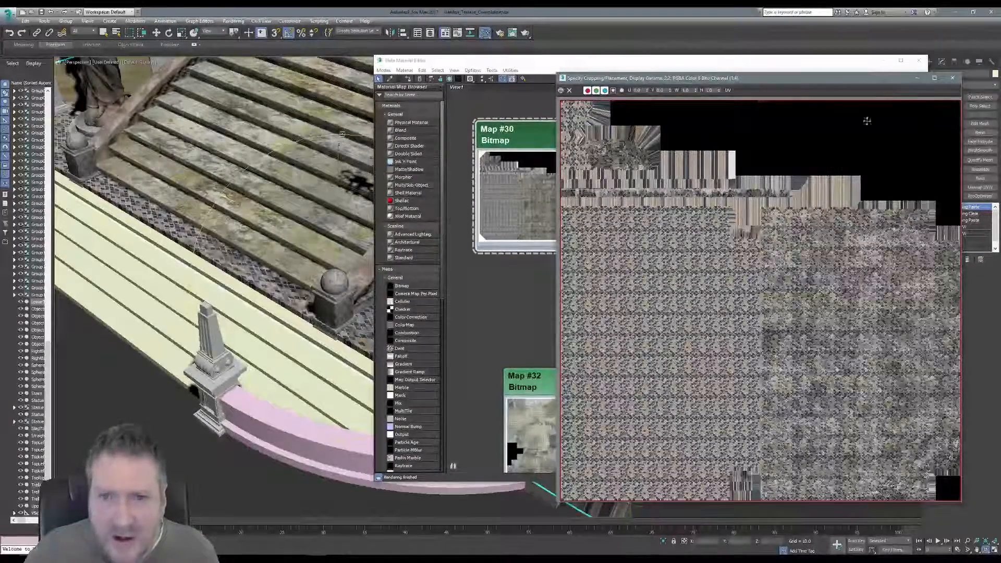
left_click(952, 77)
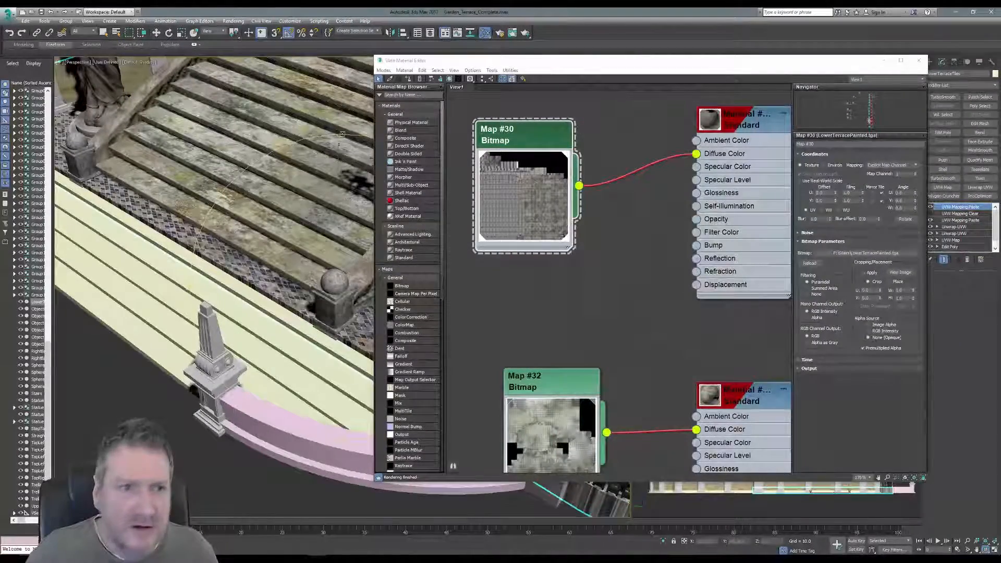
Step: Assign the standard material with the LowerTerracePainted.tga diffuse map to the lower terrace tiles and close the material editor
right_click(746, 123)
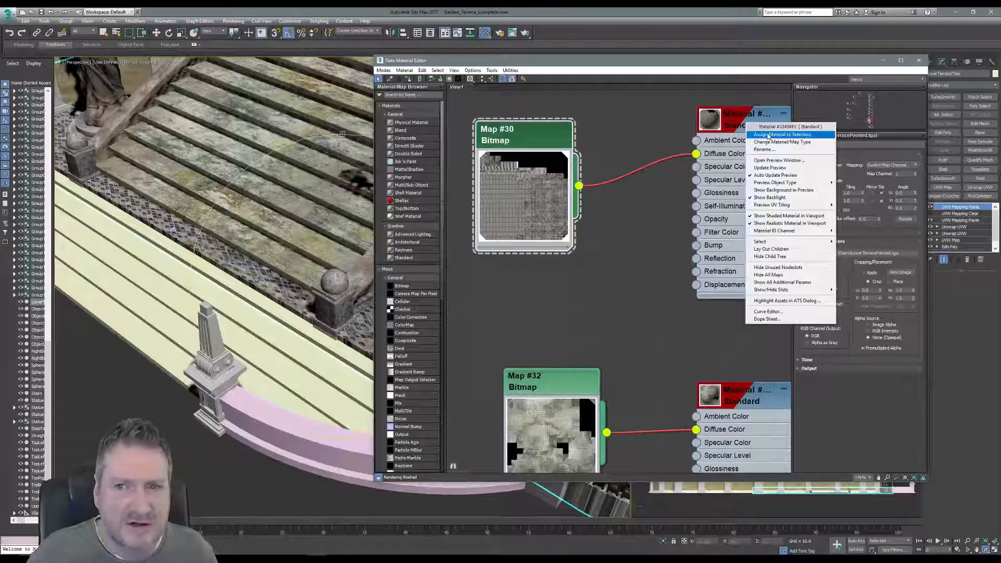
left_click(768, 135)
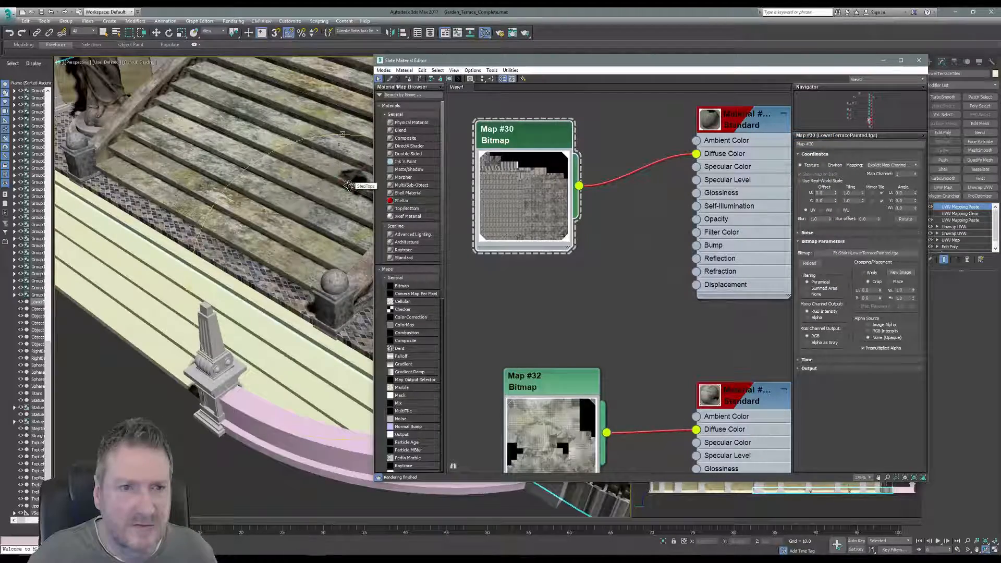
middle_click_drag(293, 240, 164, 226)
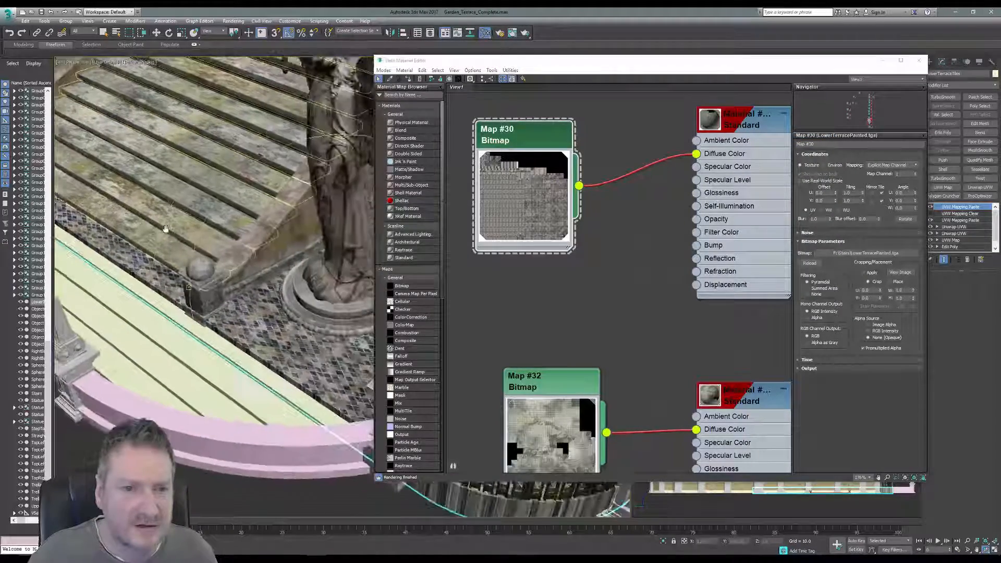
middle_click_drag(249, 249, 111, 194)
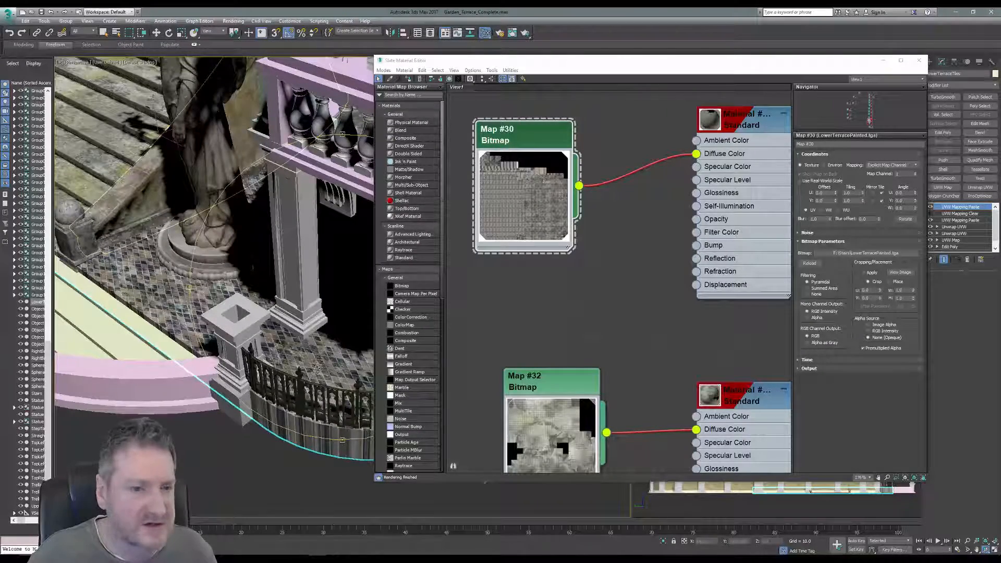
left_click(920, 63)
Step: Inspect the painted lower tiles beneath the balustrade and around the statue, and compare them with the whole terrace
left_click_drag(346, 306, 348, 320)
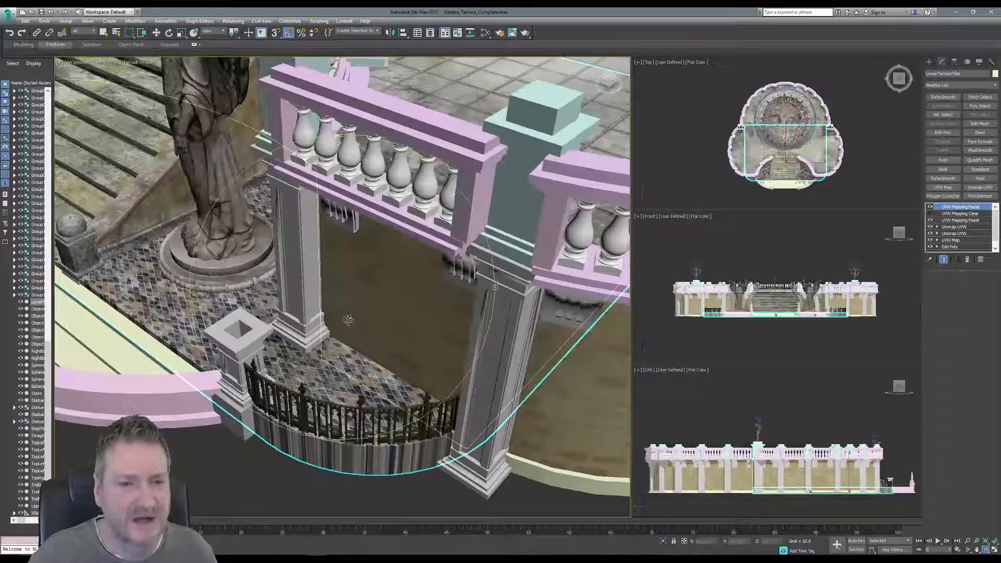
scroll(348, 320, "down", 3)
middle_click_drag(348, 320, 395, 388)
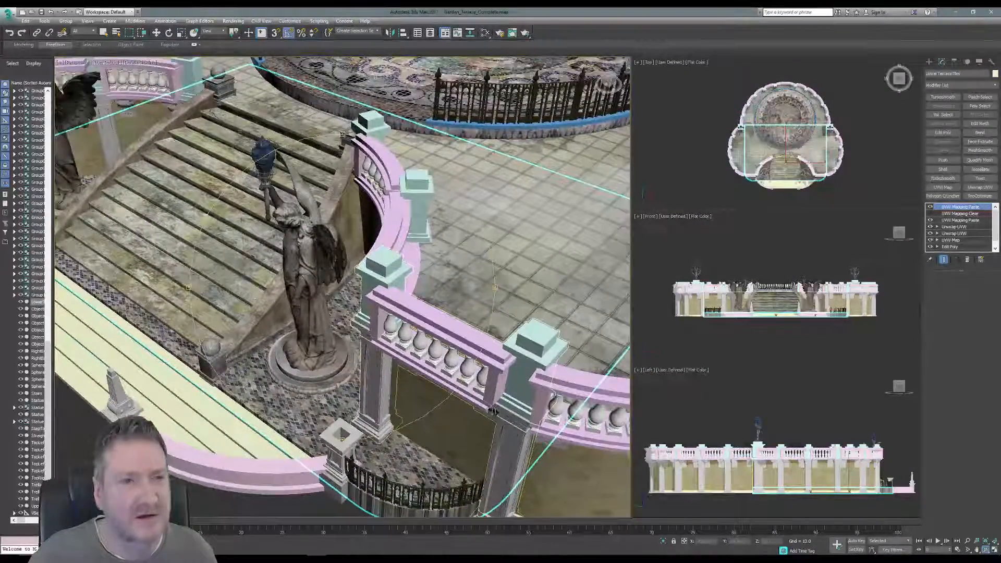
scroll(340, 240, "down", 3)
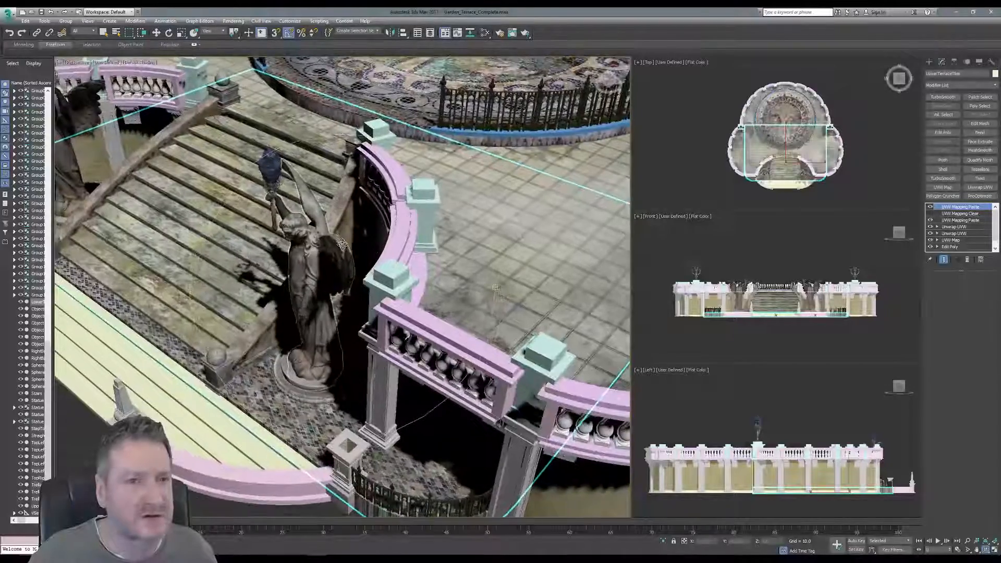
scroll(340, 240, "down", 3)
middle_click_drag(291, 189, 268, 251)
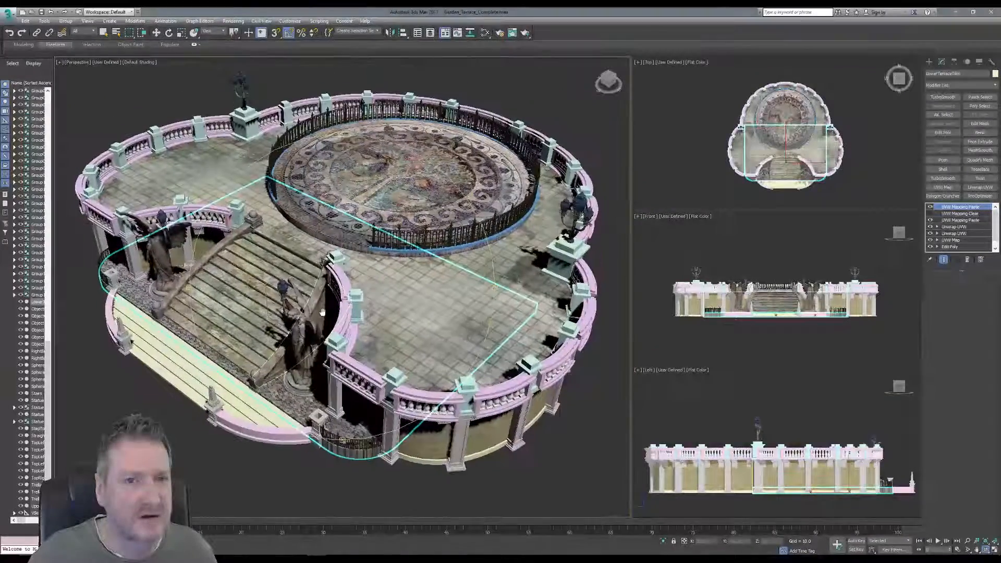
Step: Save the Garden_Terrace_Complete.max scene
left_click(9, 14)
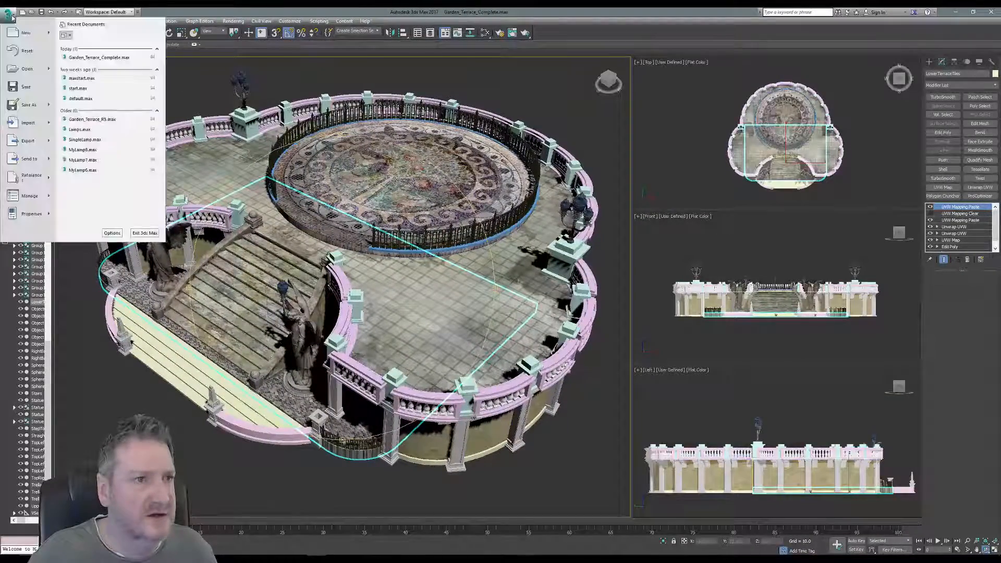
left_click(26, 86)
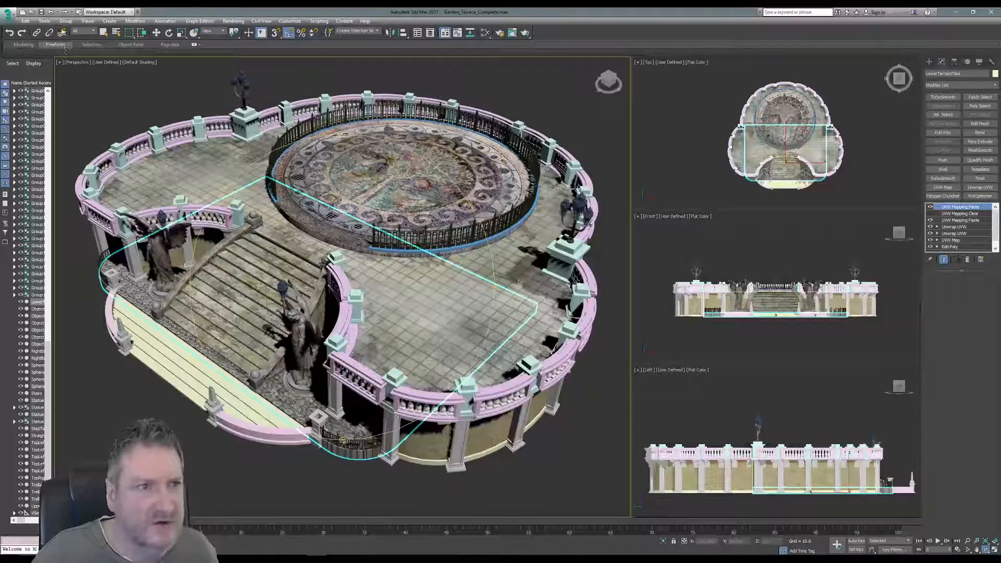
Step: Select the curved kerb beneath the iron railing around the circular mosaic and view it with the whole terrace
left_click(103, 32)
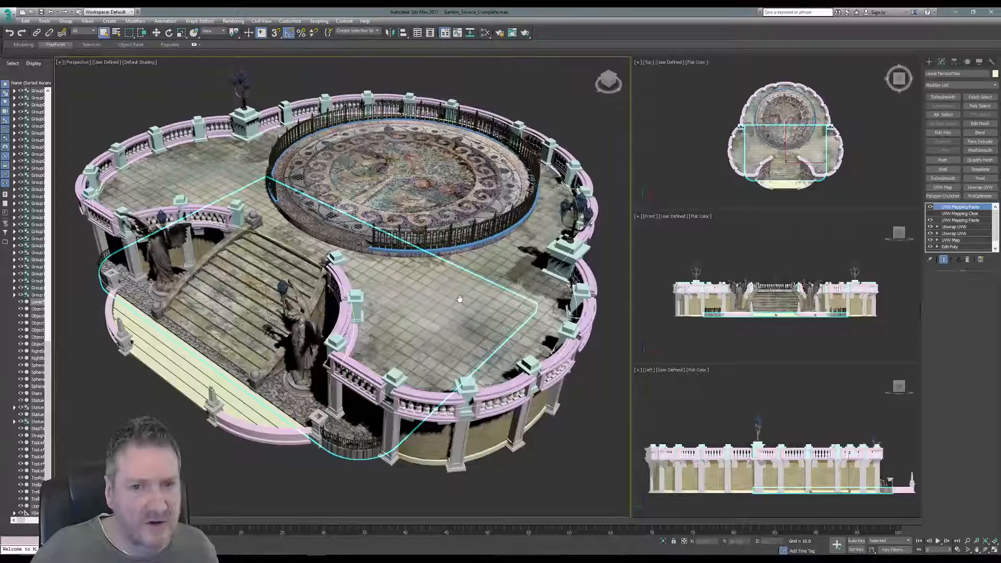
middle_click_drag(460, 298, 465, 285)
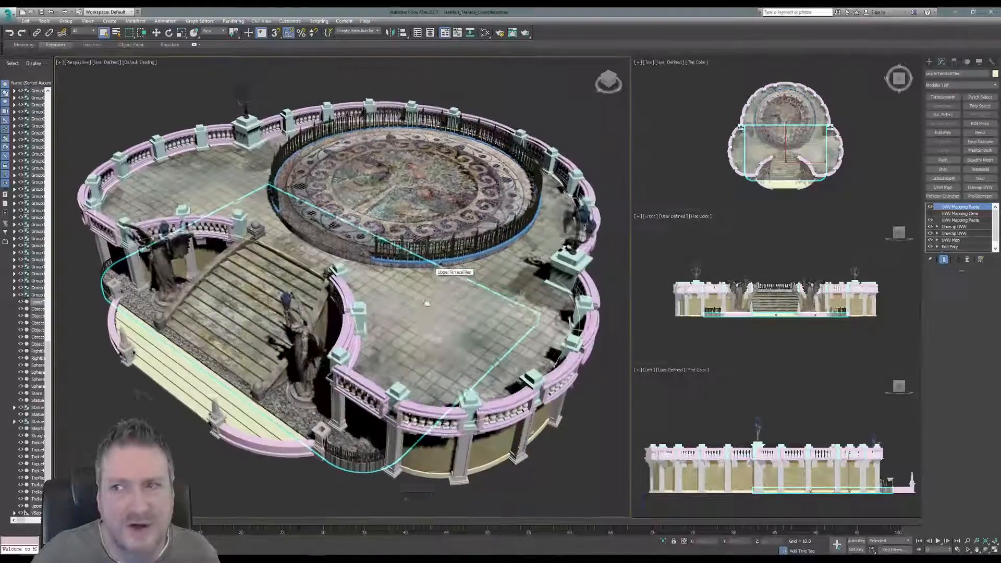
middle_click_drag(427, 300, 419, 357)
scroll(419, 358, "up", 3)
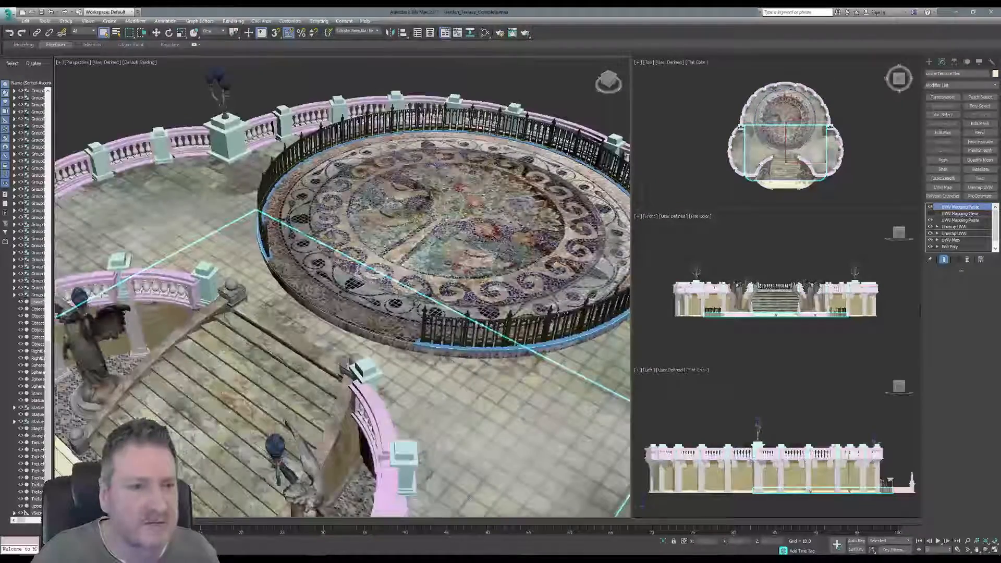
scroll(280, 241, "up", 3)
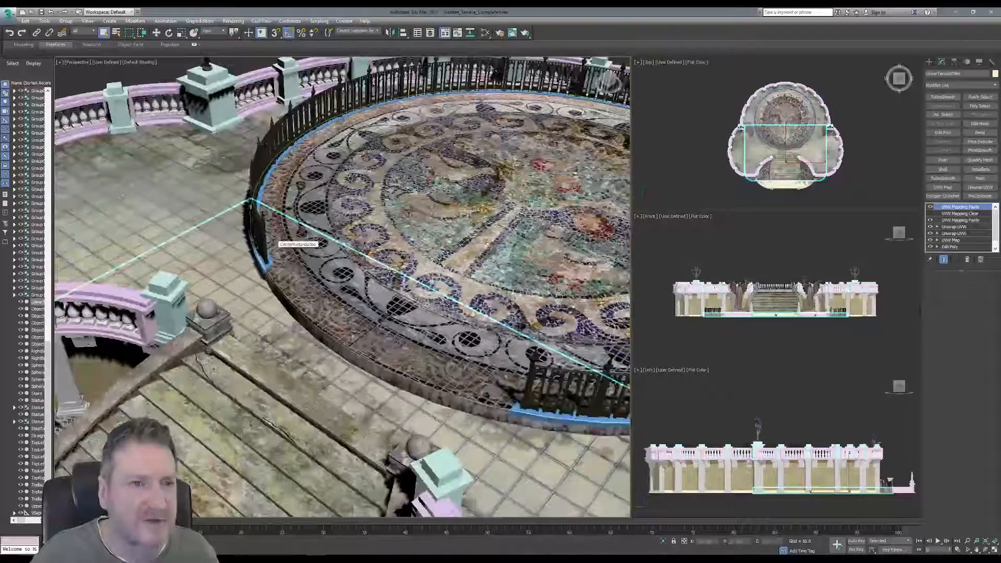
left_click(270, 264)
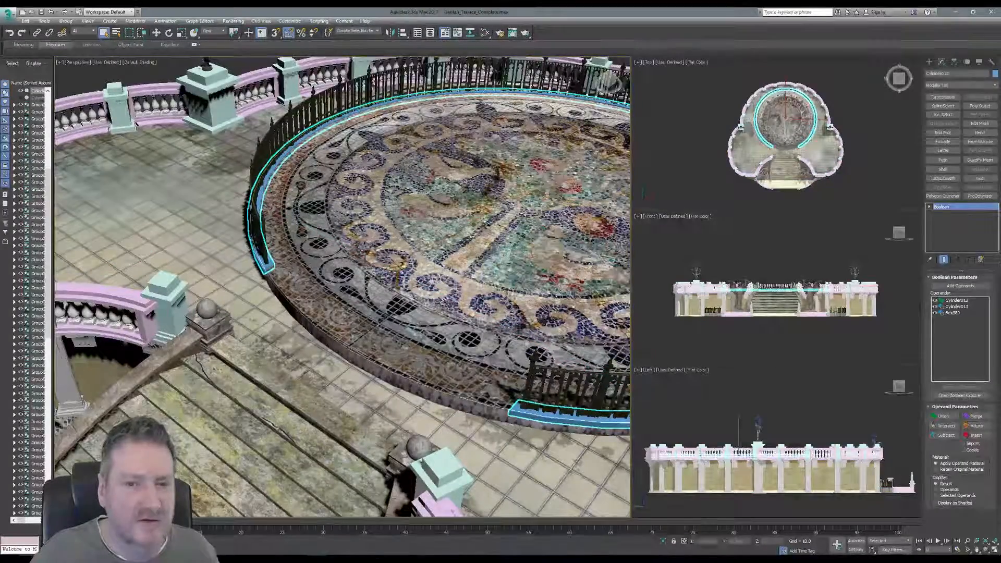
scroll(455, 305, "down", 3)
middle_click_drag(455, 304, 605, 229, "alt")
scroll(405, 244, "down", 2)
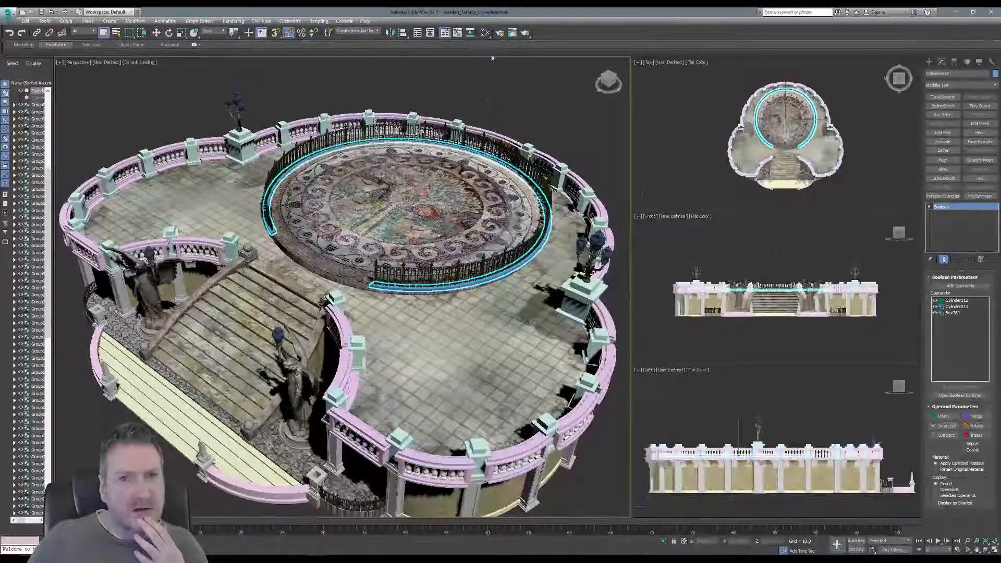
Step: Open the Slate Material Editor and look through the existing material nodes for one suited to the mosaic railing's kerb
left_click(485, 32)
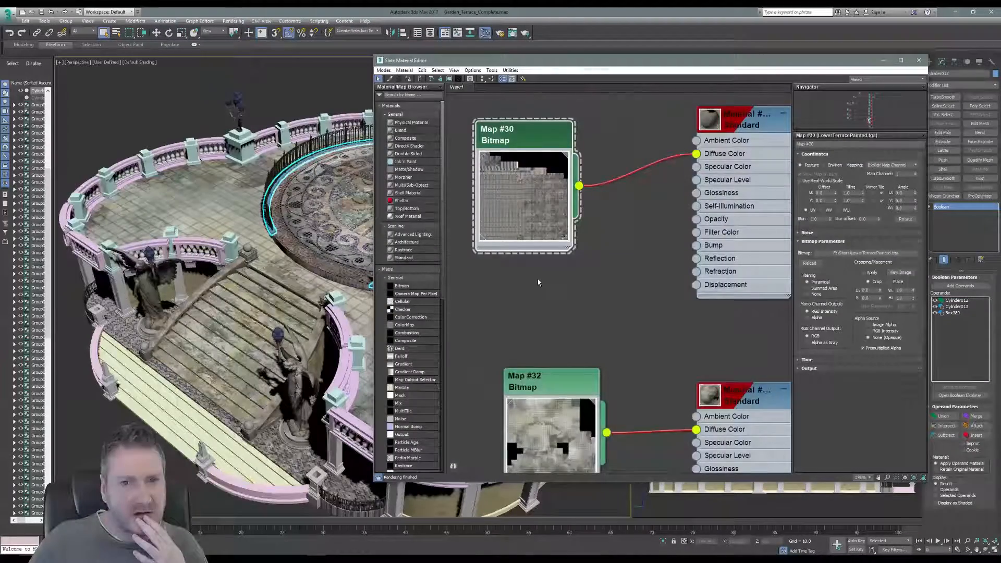
middle_click_drag(536, 280, 613, 282)
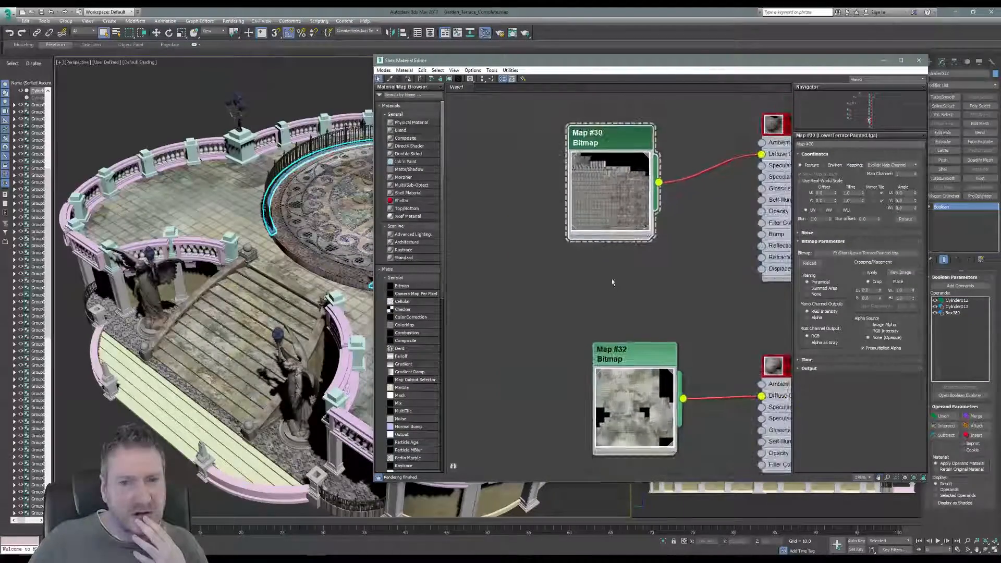
scroll(613, 282, "down", 5)
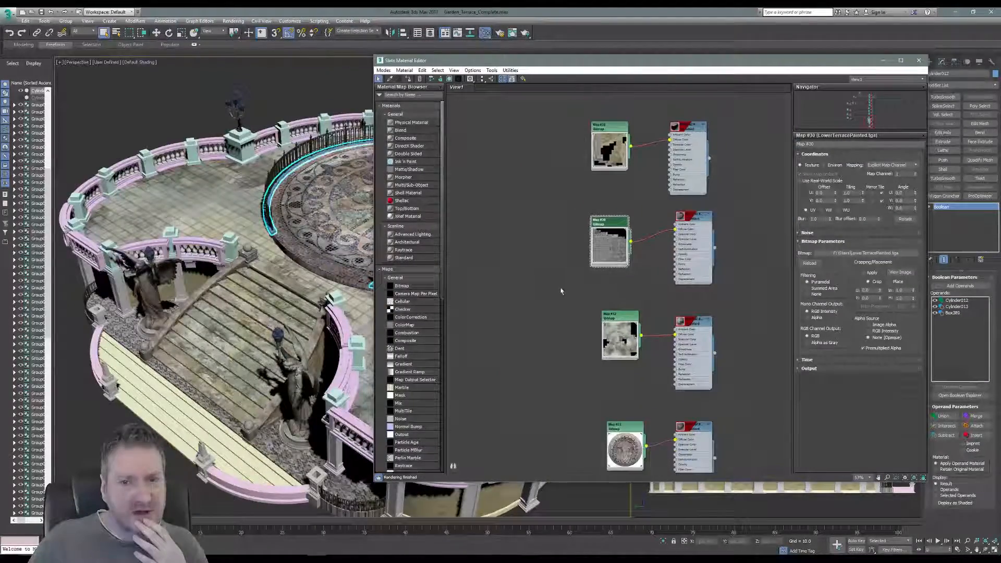
scroll(619, 272, "down", 5)
middle_click_drag(563, 257, 658, 311)
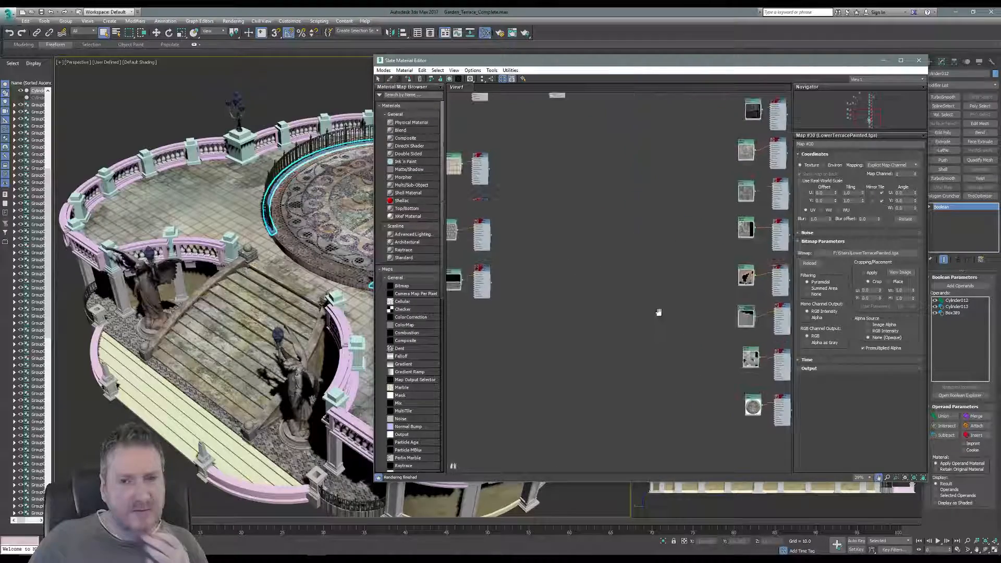
middle_click_drag(535, 214, 655, 272)
middle_click_drag(662, 233, 635, 335)
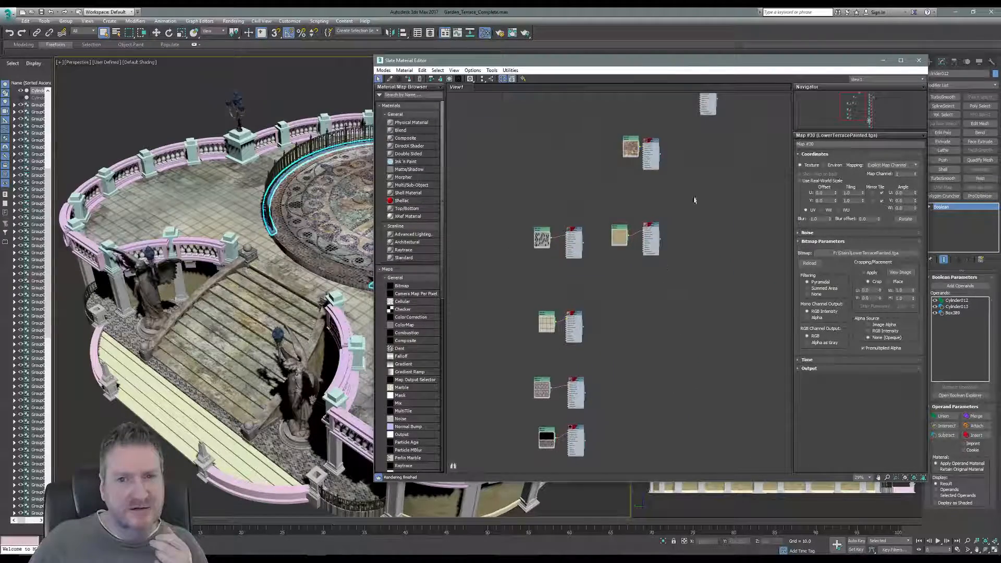
middle_click_drag(693, 200, 624, 291)
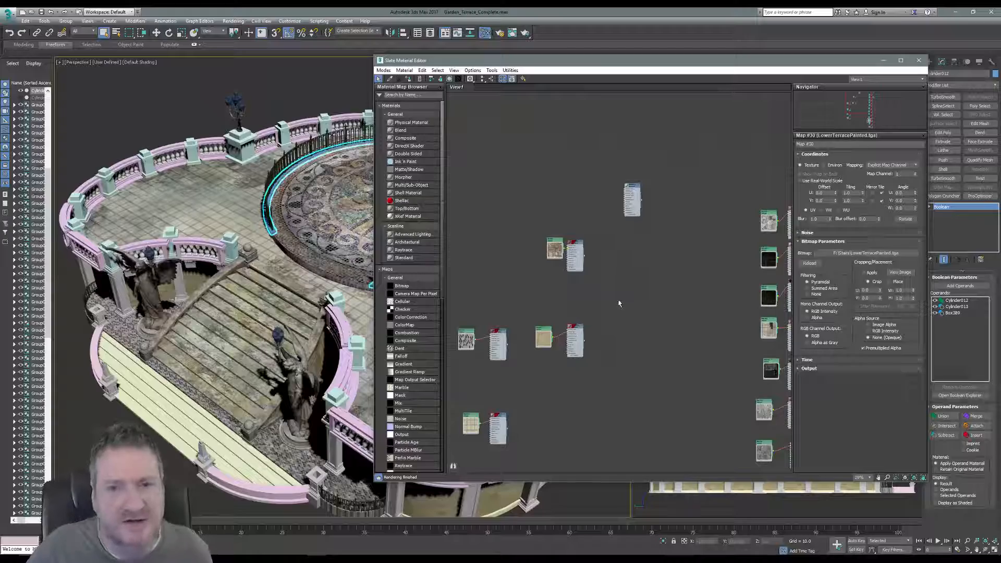
middle_click_drag(664, 284, 585, 288)
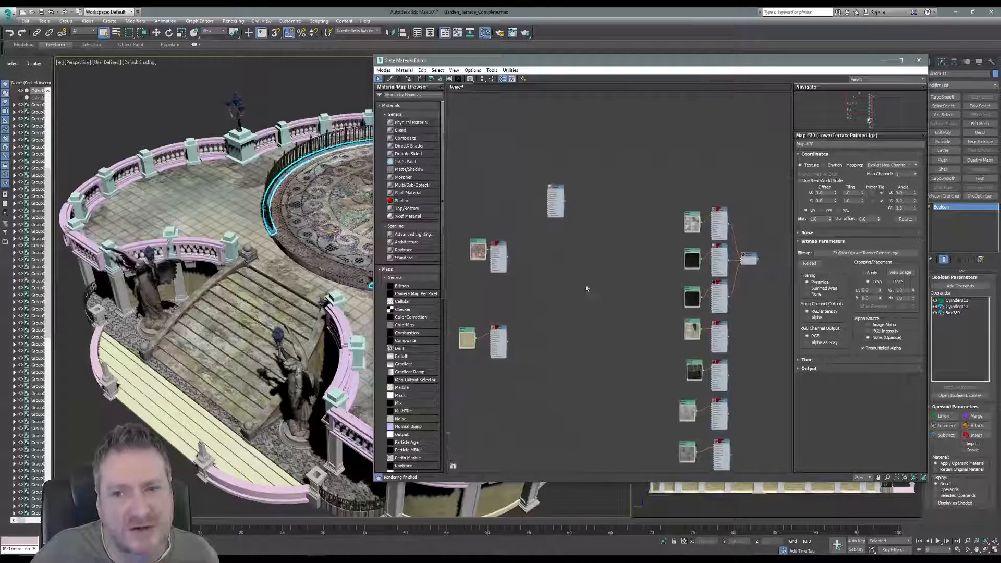
scroll(733, 208, "up", 3)
scroll(540, 255, "down", 3)
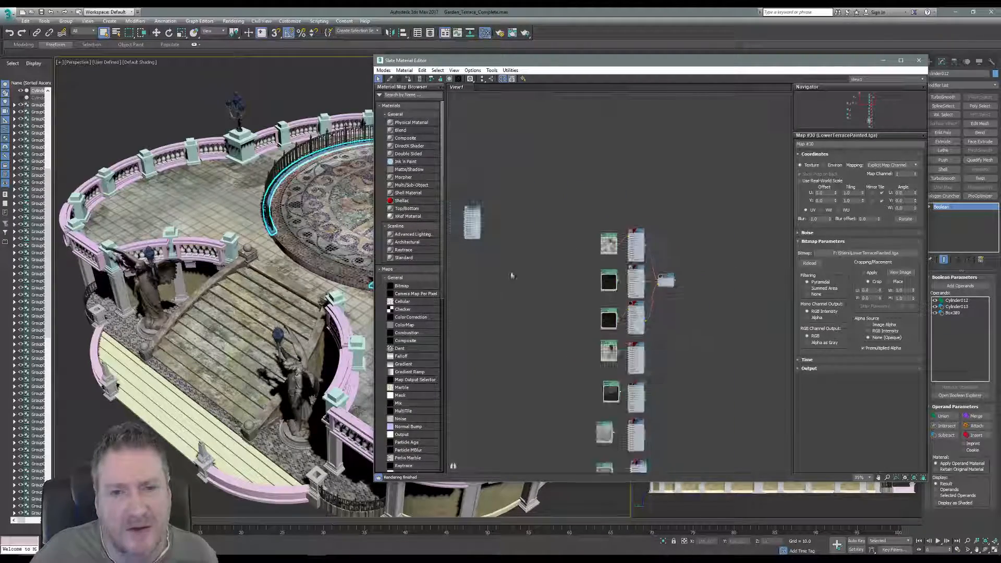
middle_click_drag(512, 276, 674, 225)
middle_click_drag(601, 288, 726, 188)
scroll(542, 203, "up", 3)
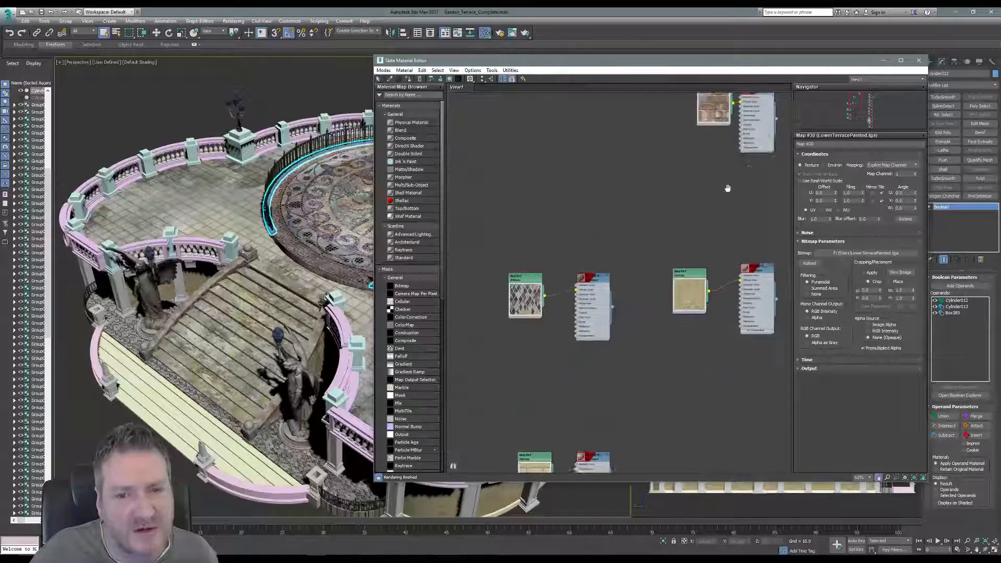
middle_click_drag(625, 402, 625, 302)
scroll(629, 318, "down", 3)
scroll(656, 392, "down", 4)
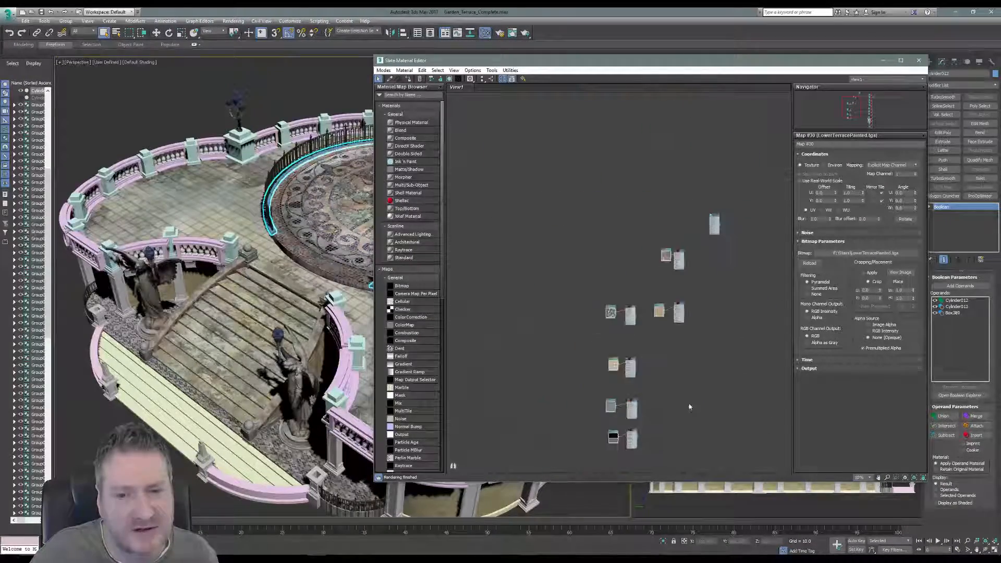
middle_click_drag(690, 406, 665, 402)
scroll(665, 402, "down", 4)
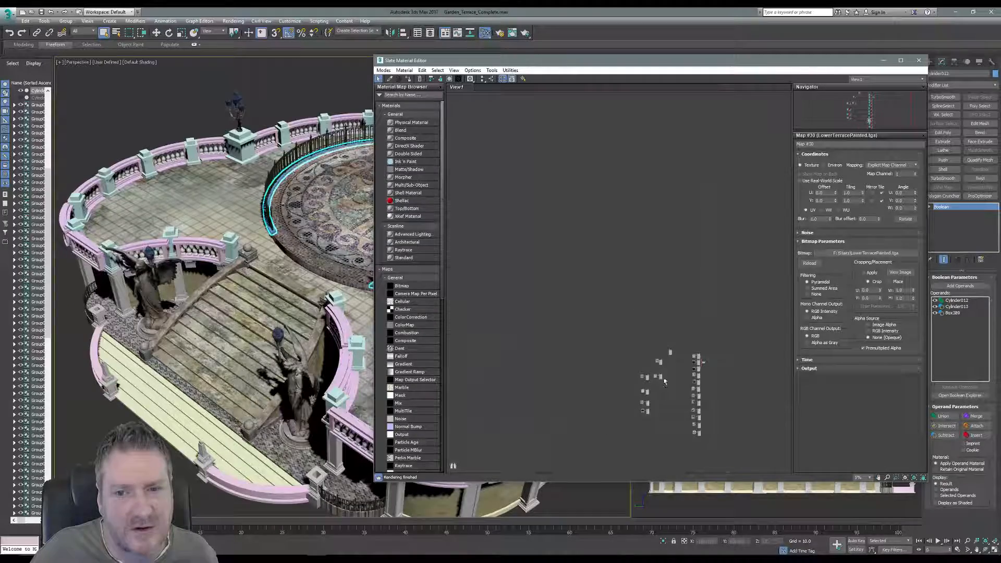
Step: Assign the standard material with the grey stone Map #22 diffuse bitmap to the selected kerb
scroll(664, 382, "up", 6)
scroll(671, 365, "up", 3)
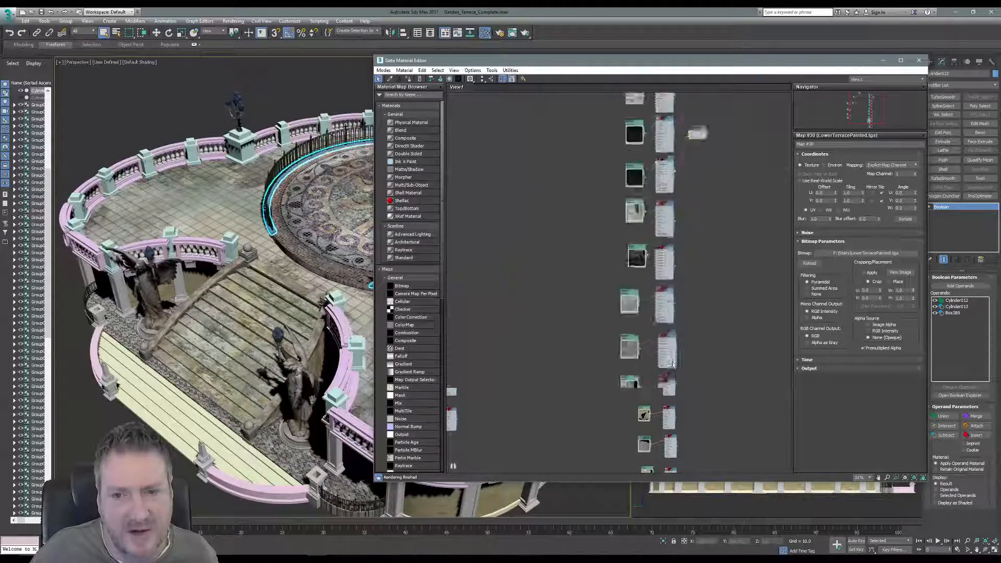
scroll(668, 352, "up", 5)
scroll(652, 352, "up", 1)
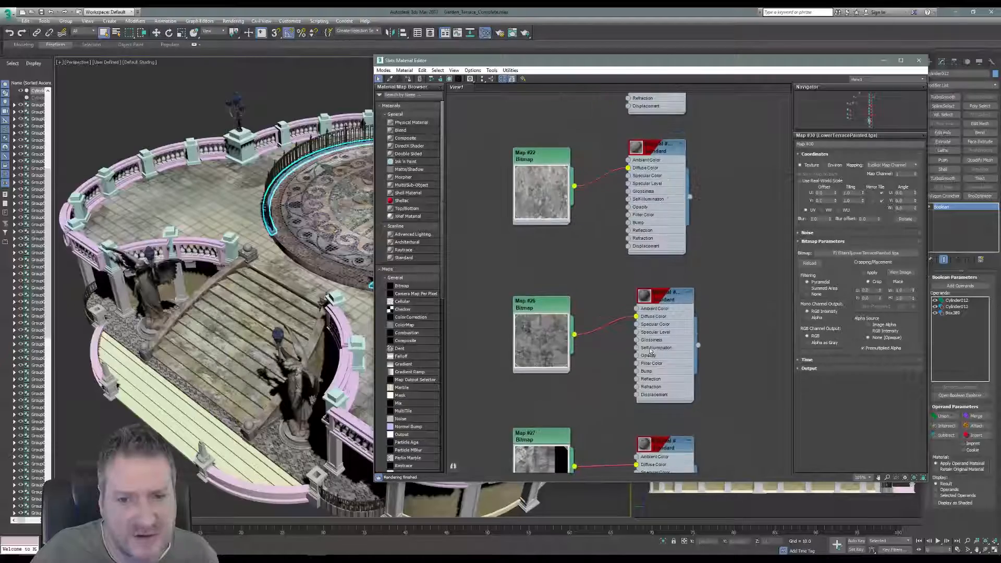
scroll(650, 352, "up", 2)
middle_click_drag(594, 268, 613, 375)
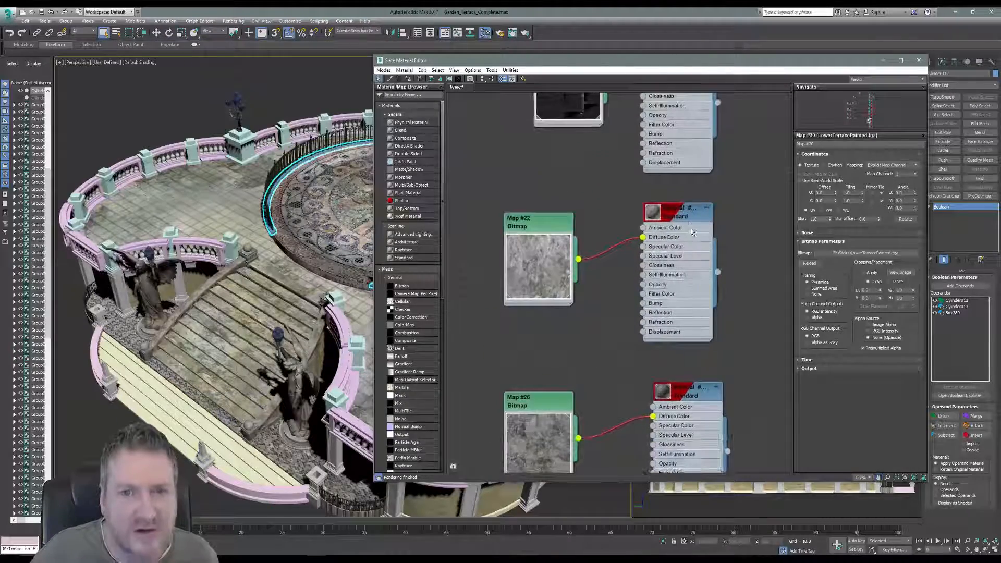
right_click(678, 211)
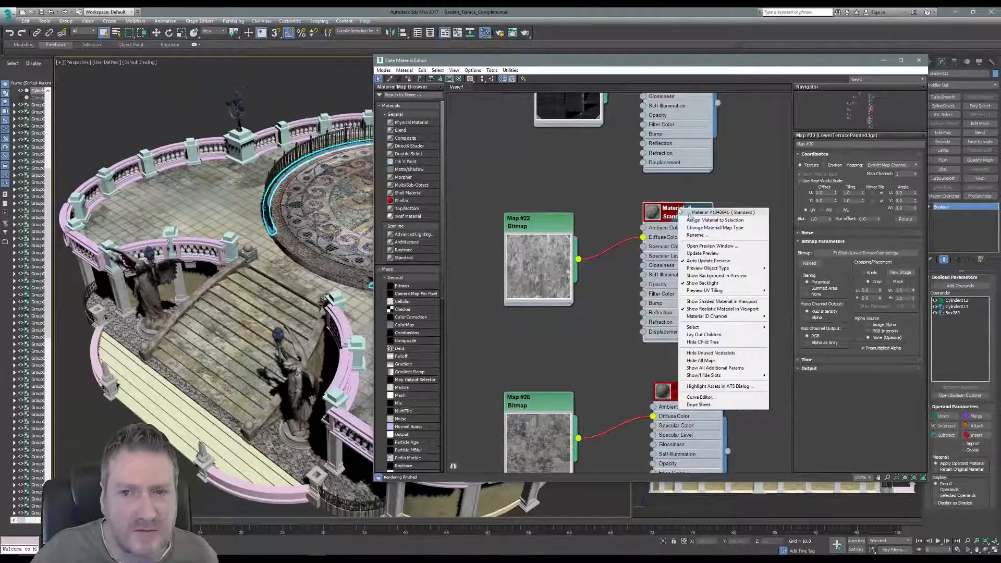
left_click(695, 221)
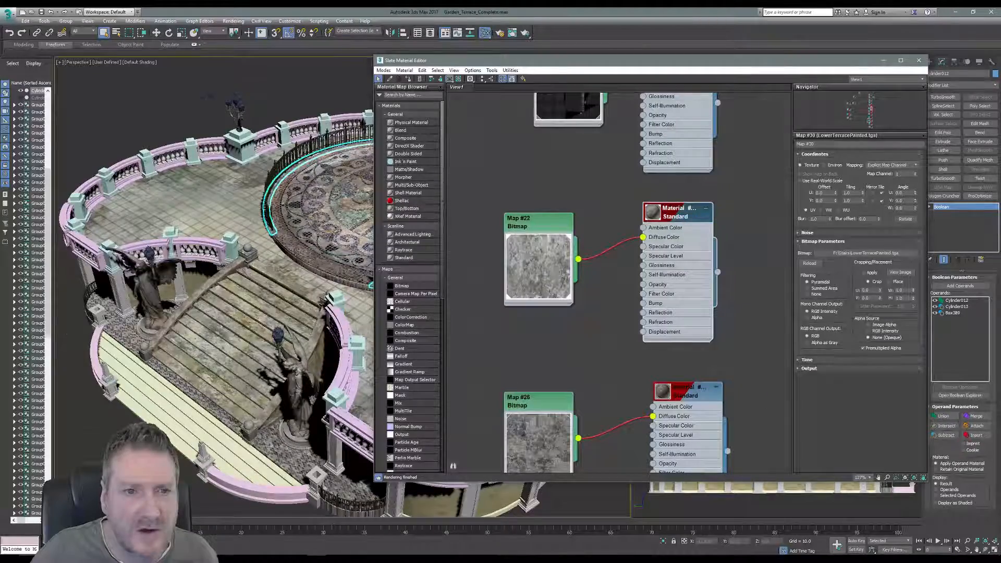
Step: Inspect the stone texture on the kerb below the railing up close and close the material editor
middle_click_drag(345, 269, 194, 258)
scroll(194, 258, "up", 5)
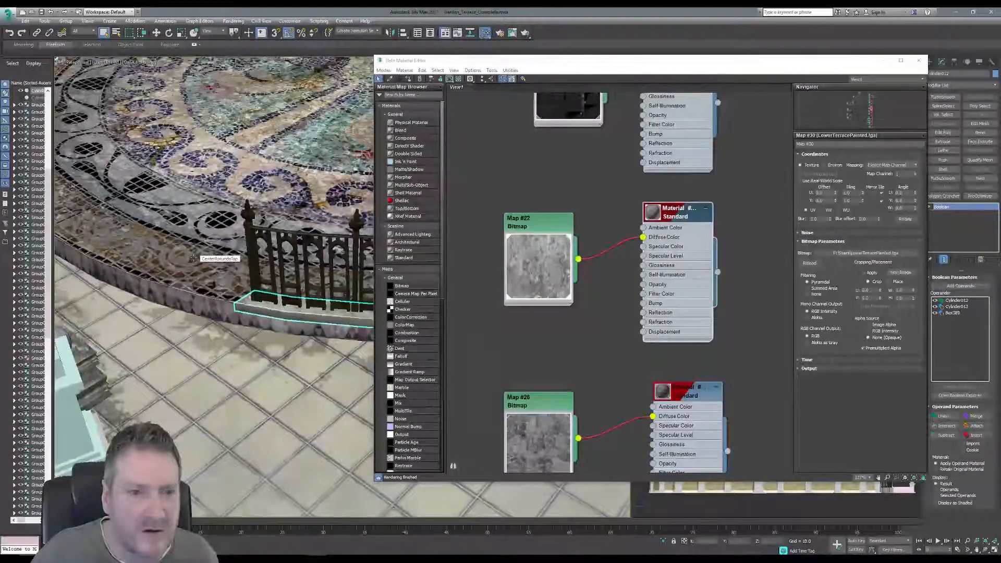
scroll(296, 300, "up", 4)
scroll(295, 300, "down", 5)
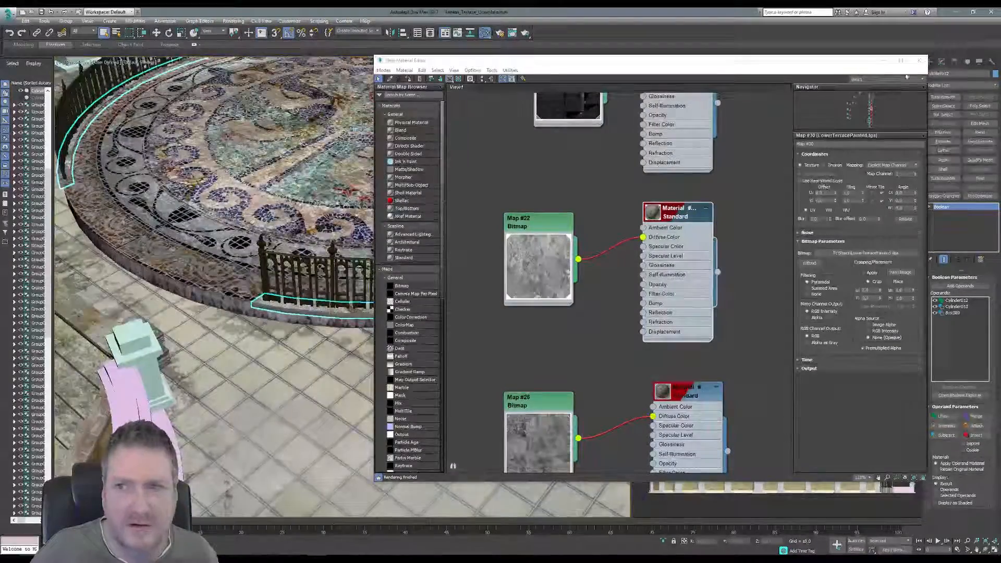
left_click(918, 61)
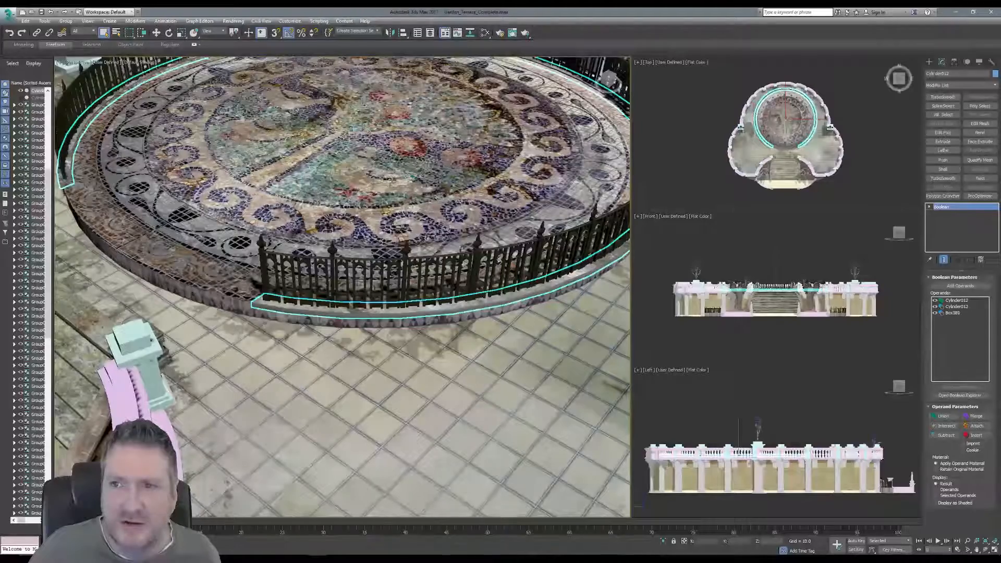
Step: Convert the Boolean kerb object to an Editable Poly and add a UVW Map modifier to it
right_click(948, 210)
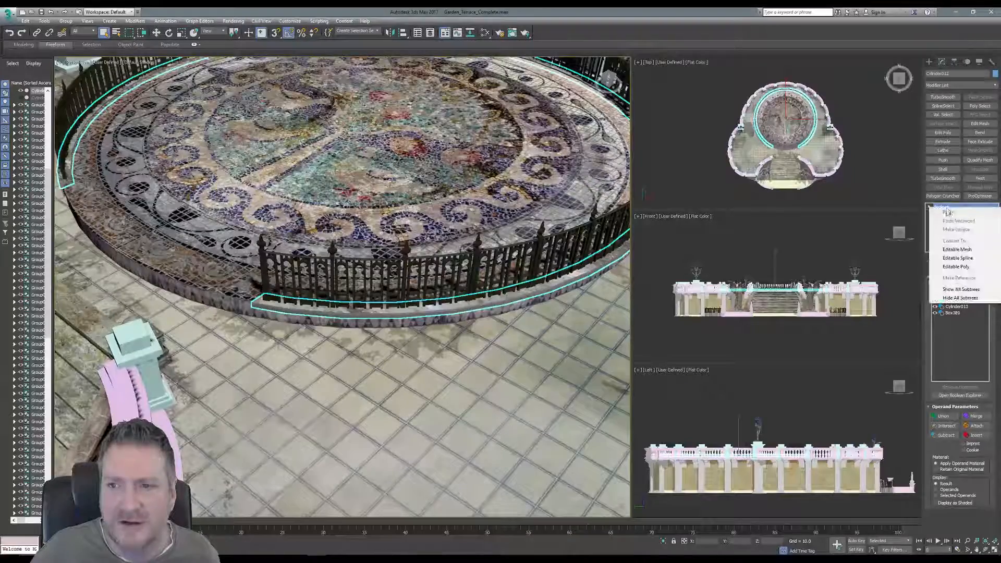
left_click(964, 269)
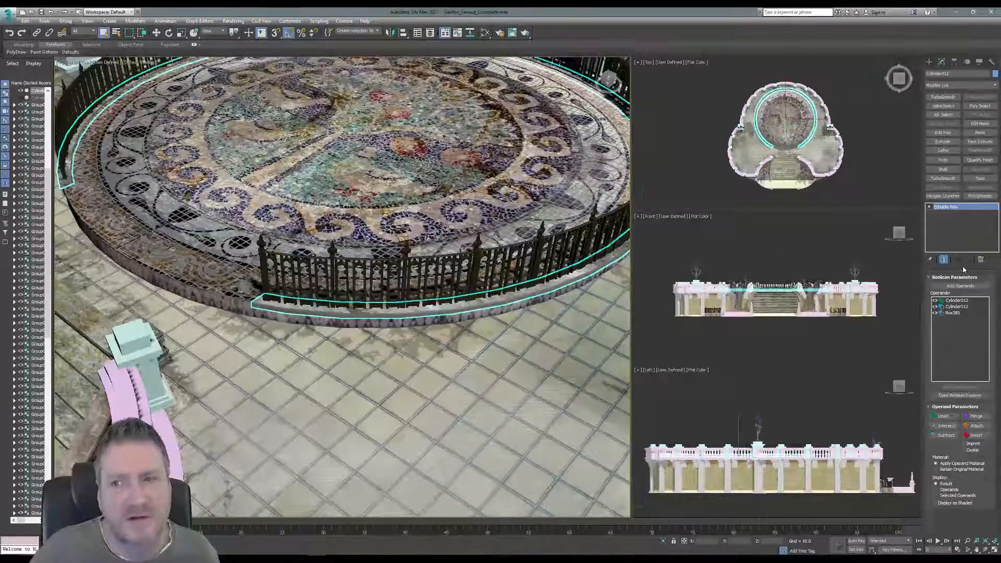
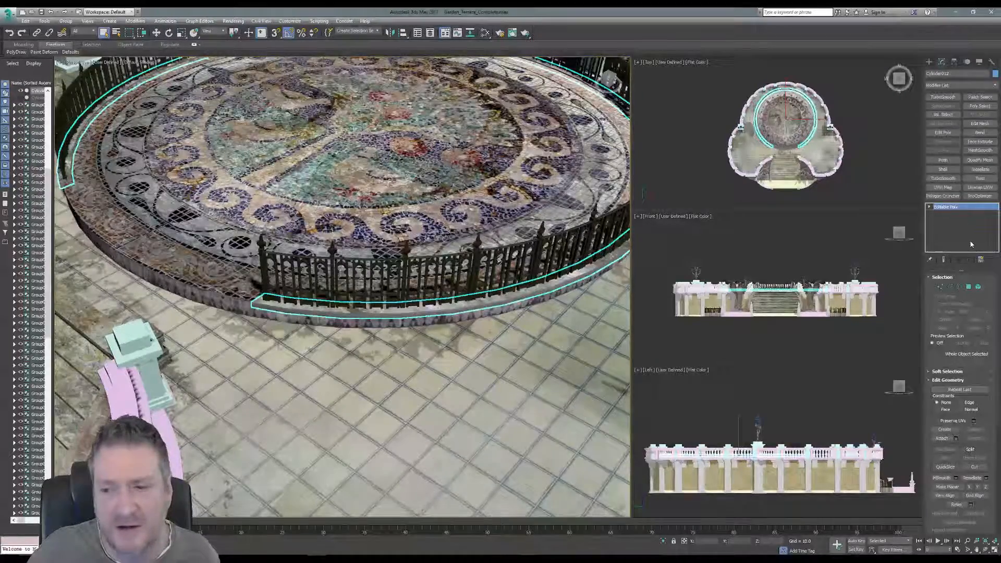
left_click(943, 187)
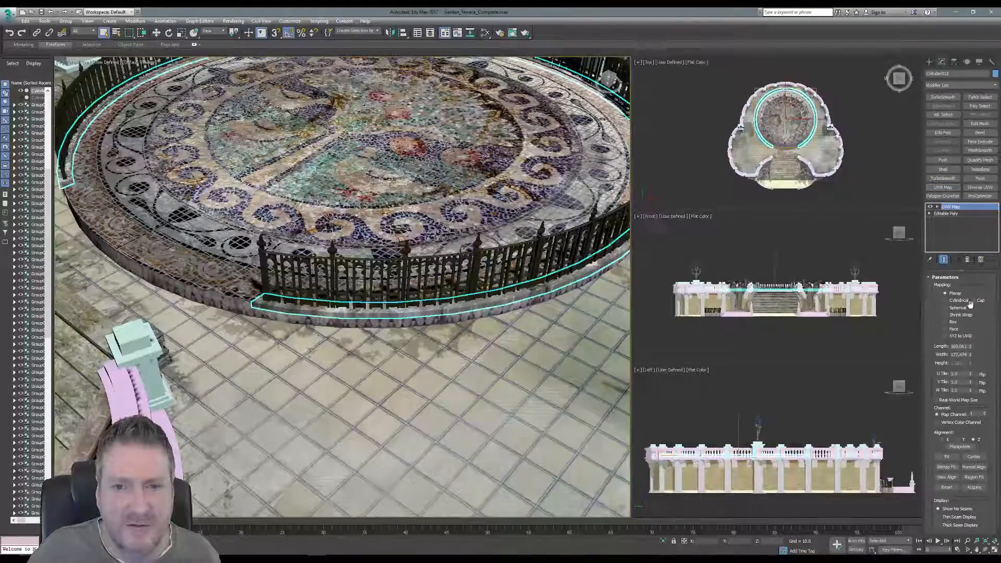
middle_click_drag(493, 312, 490, 312)
scroll(490, 313, "up", 2)
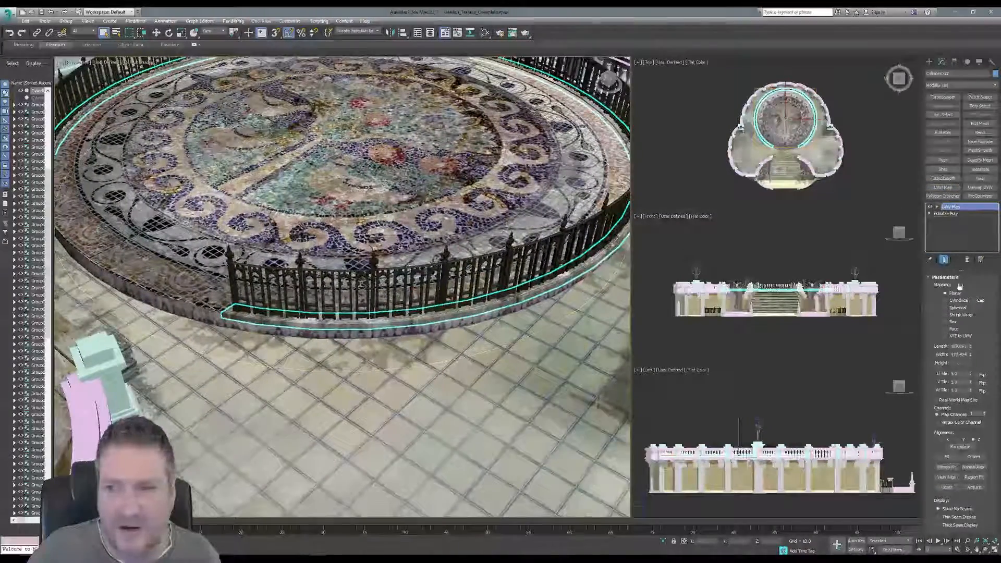
Step: Switch the UVW Map on the railing's curved stone base to cylindrical mapping with caps
left_click(955, 301)
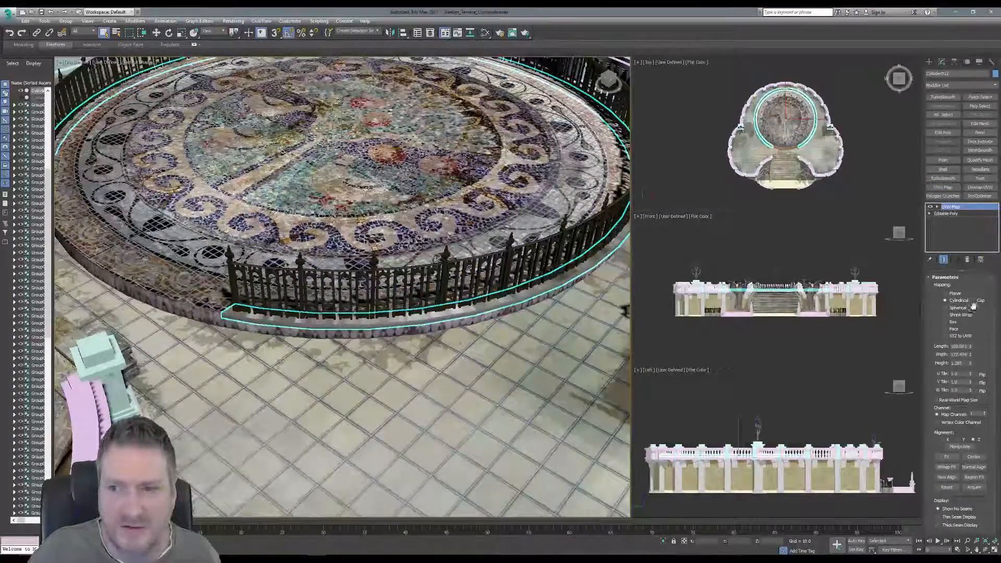
left_click(975, 301)
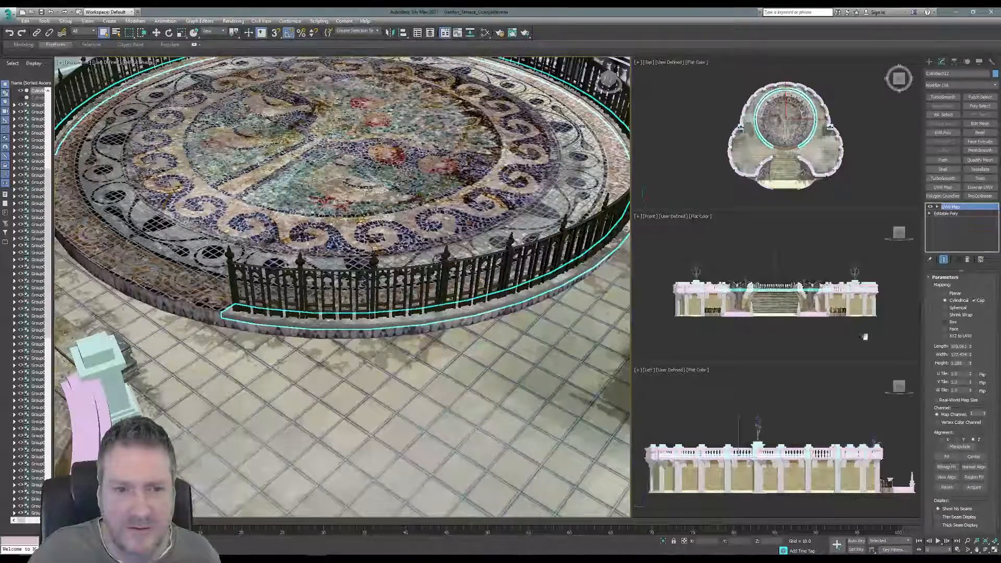
scroll(440, 280, "down", 1)
scroll(440, 279, "up", 4)
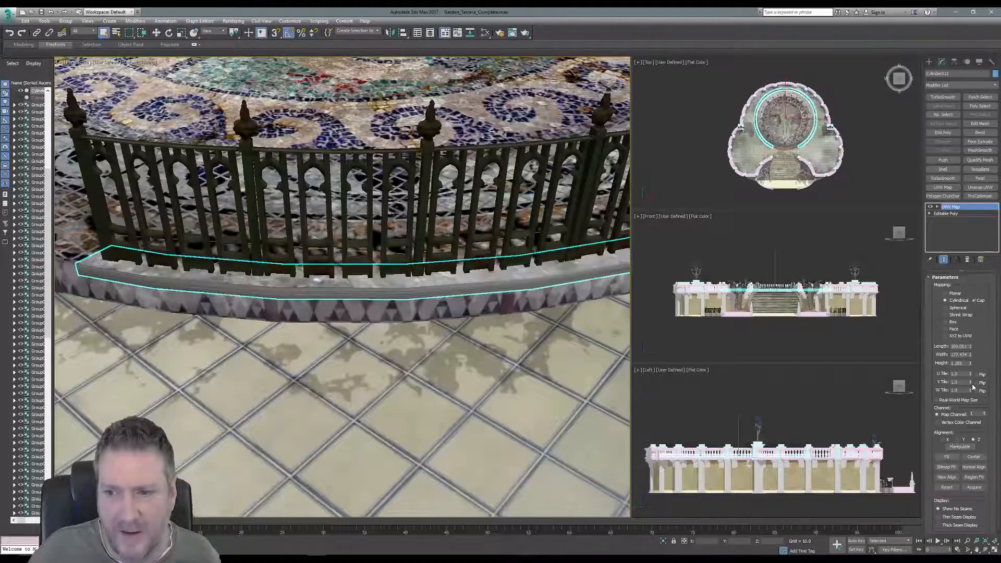
Step: Set the stone base's UVW Map tiling to 4 in V and 2 in U
left_click_drag(970, 383, 970, 361)
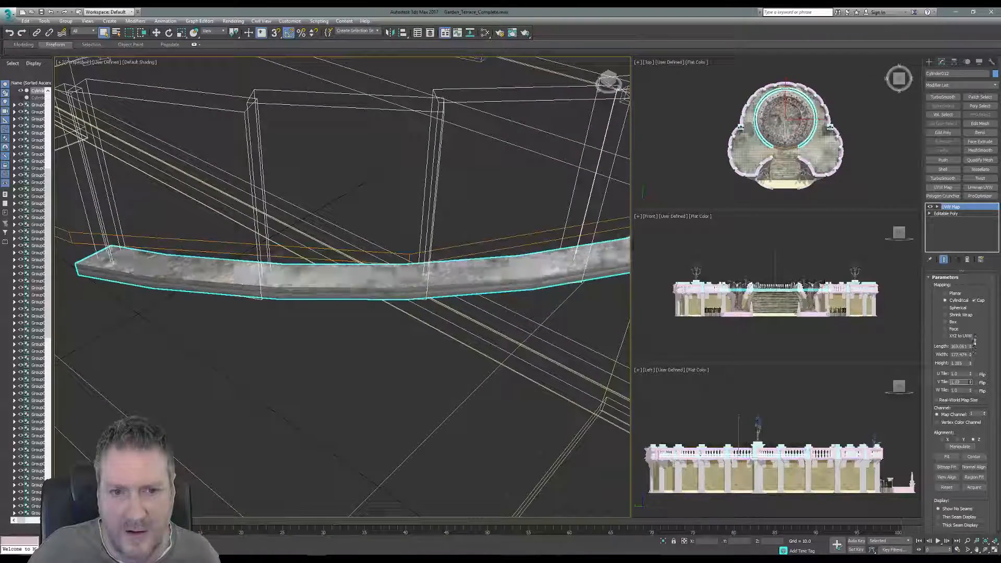
left_click_drag(975, 307, 975, 287)
left_click_drag(964, 384, 946, 384)
type("4")
key("Return")
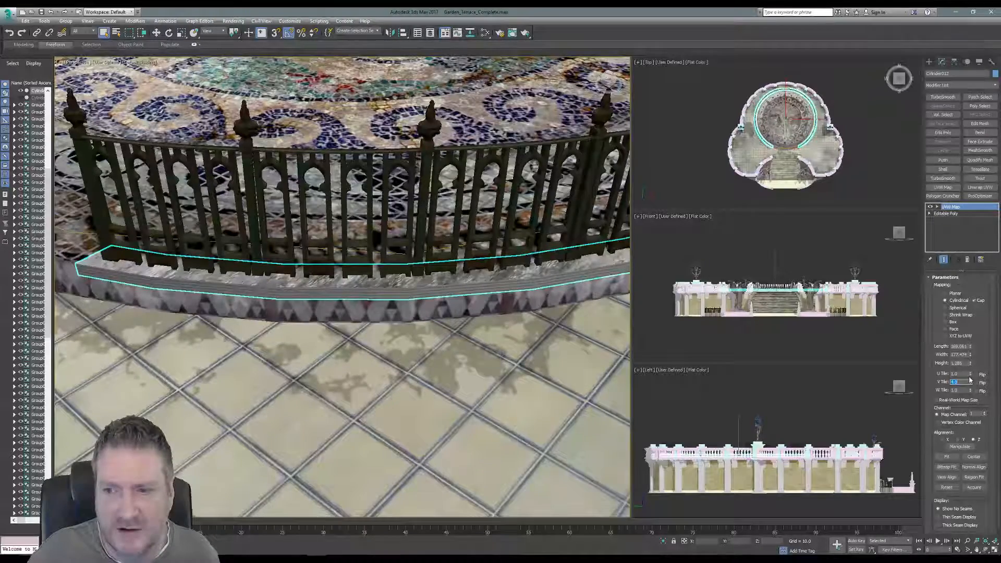
left_click_drag(970, 375, 969, 387)
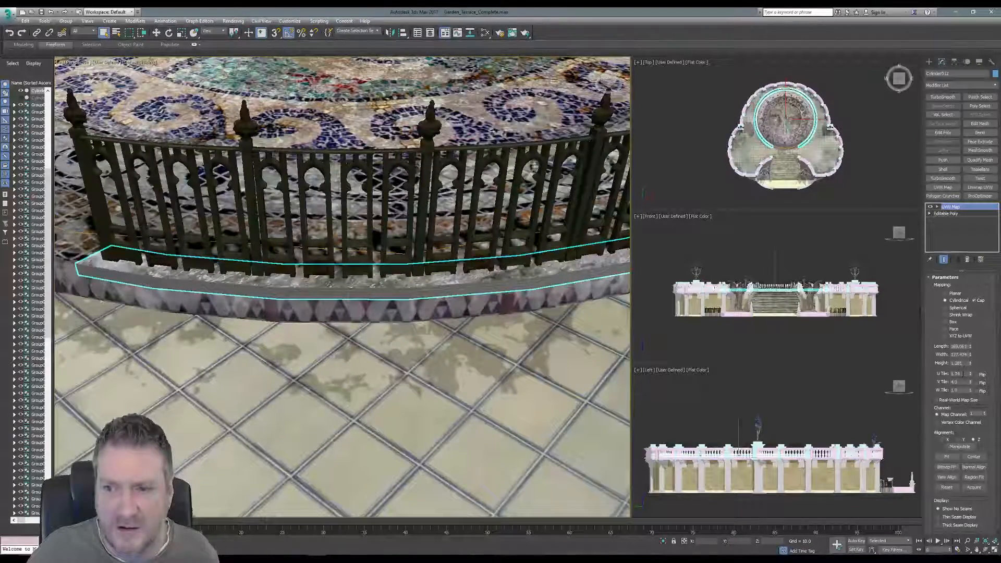
double_click(963, 374)
type("2")
key("Return")
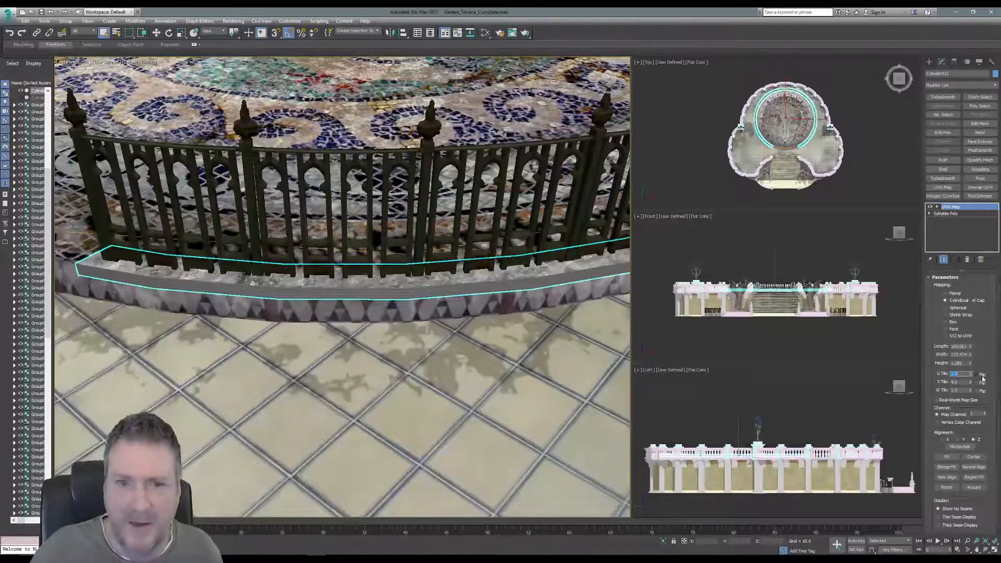
Step: Try face, cylindrical, shrink wrap and box mapping on the stone base and compare how the texture lies
left_click(954, 329)
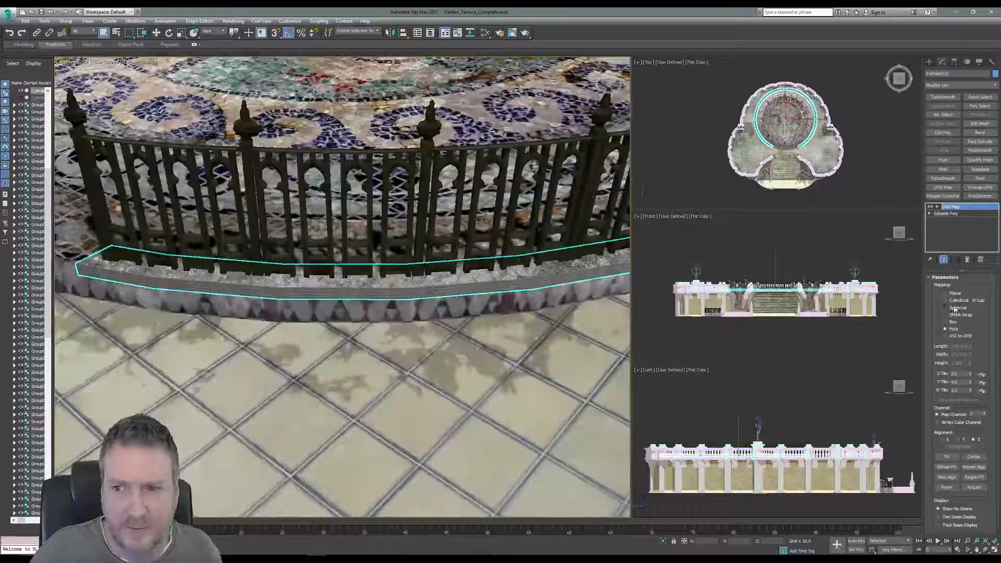
left_click(954, 302)
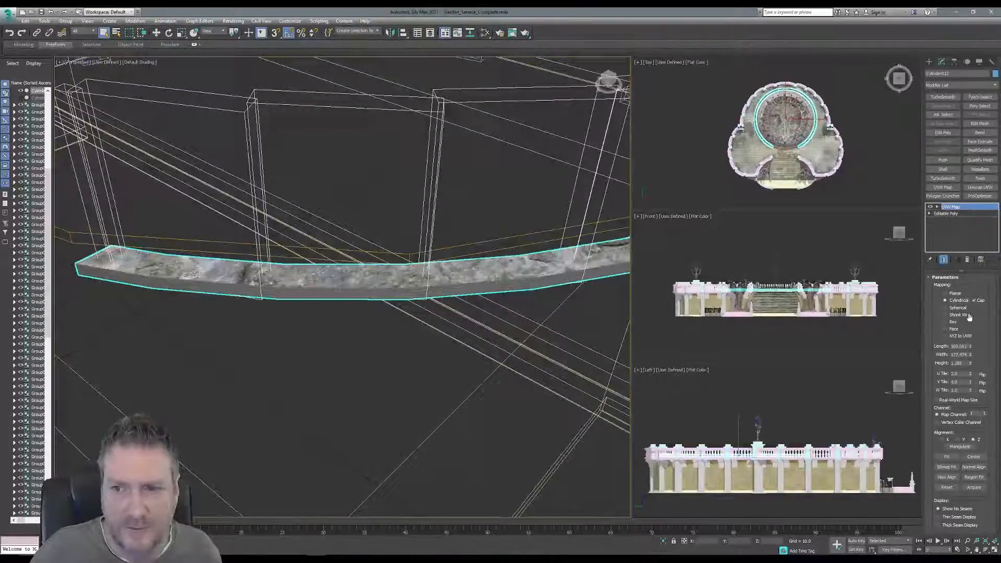
left_click(964, 316)
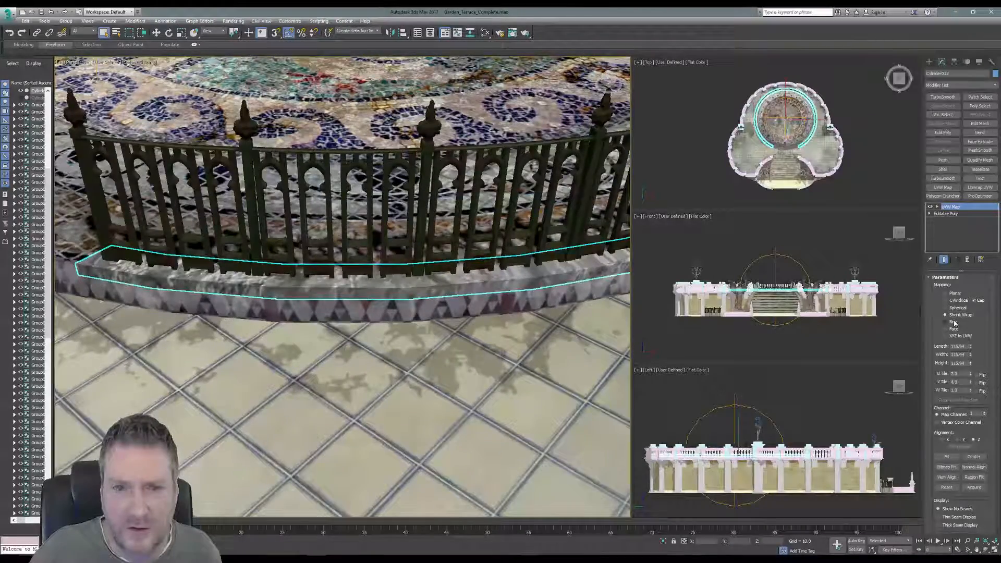
left_click(954, 322)
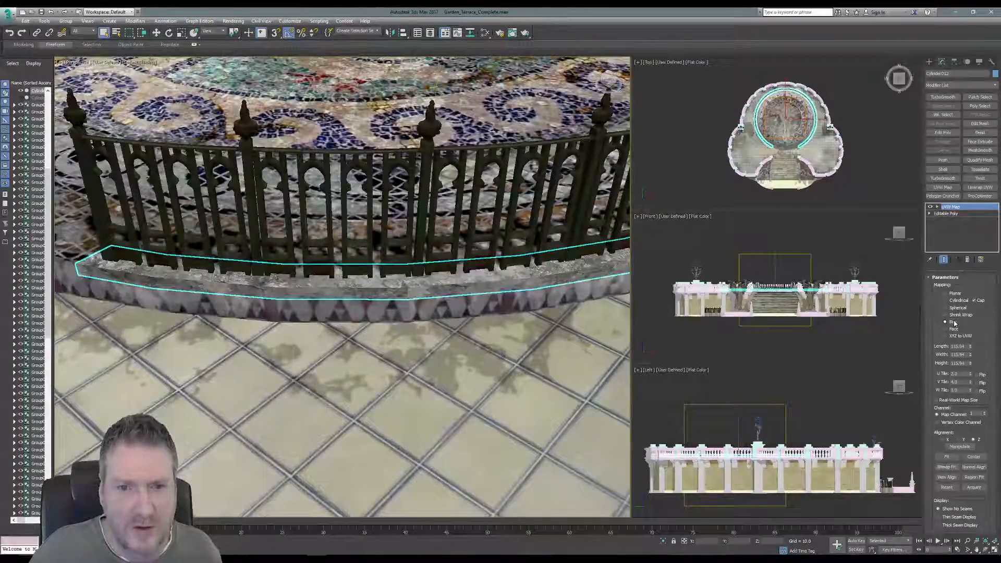
key("alt+q")
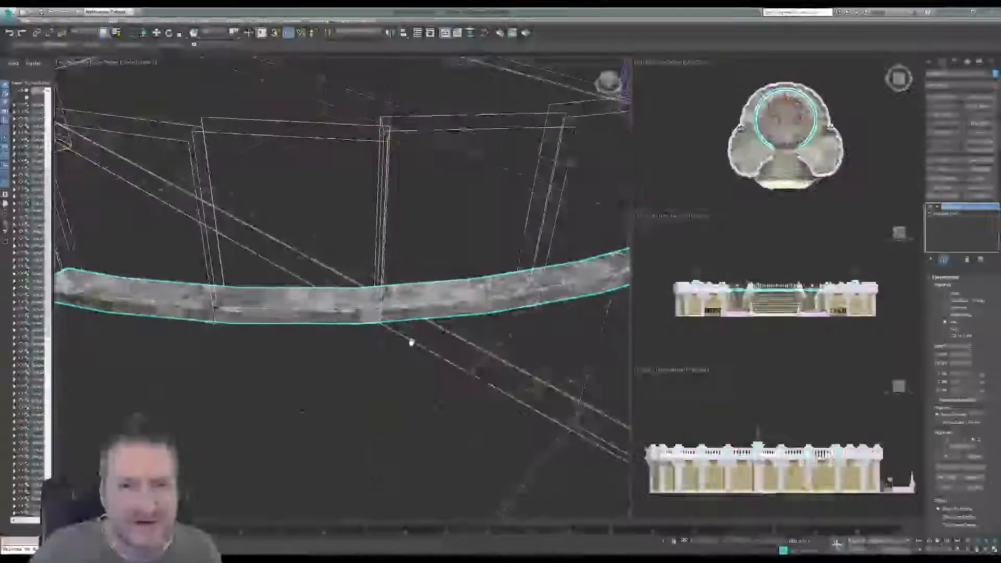
scroll(451, 362, "down", 5)
middle_click_drag(453, 363, 393, 342)
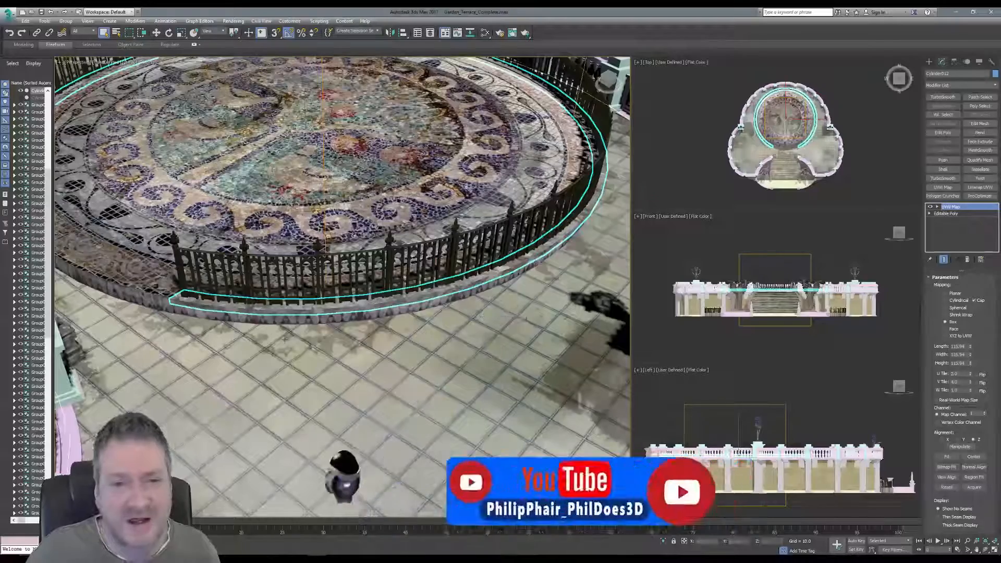
scroll(308, 321, "up", 10)
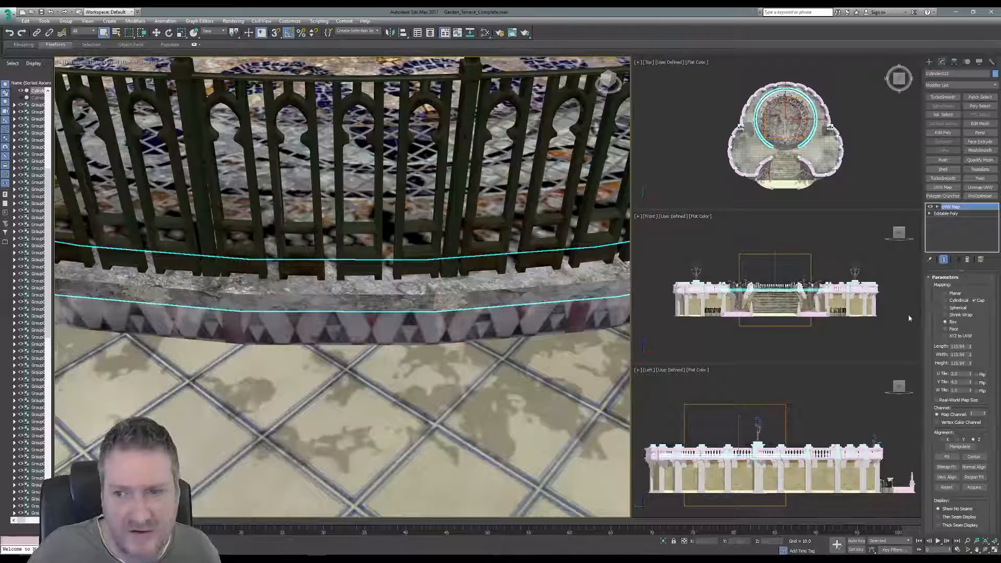
Step: Return the stone base to cylindrical mapping and increase its U tiling
left_click(944, 300)
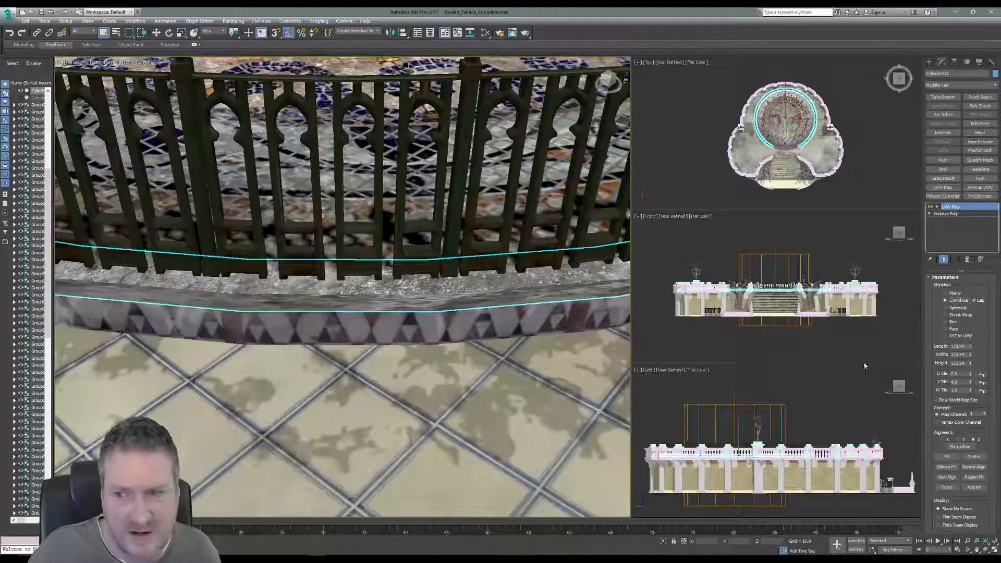
double_click(958, 373)
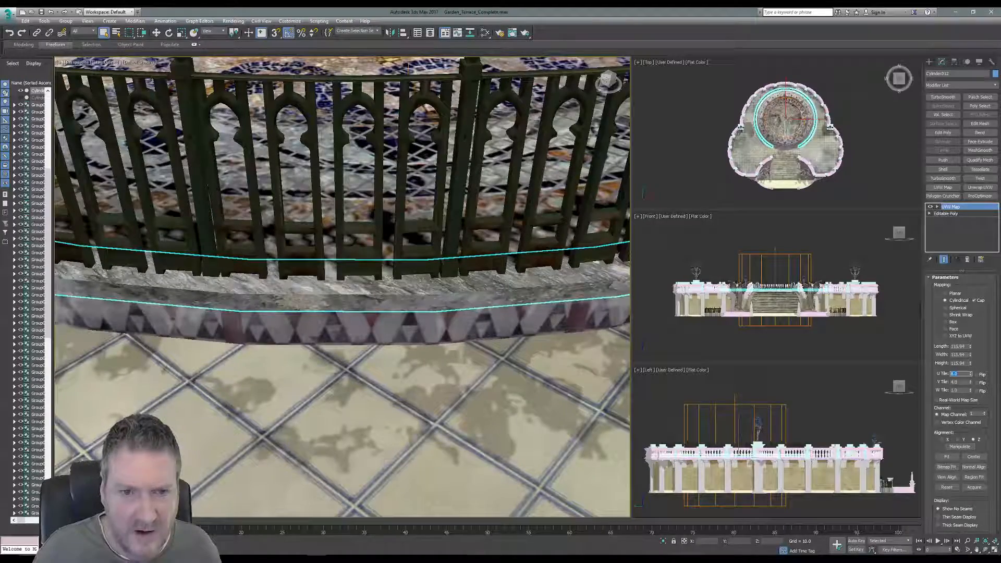
Step: Examine the stone texture along the railing base from close up and from a distance for stretching and scale
middle_click_drag(396, 303, 518, 302)
scroll(334, 303, "down", 3)
scroll(341, 293, "up", 5)
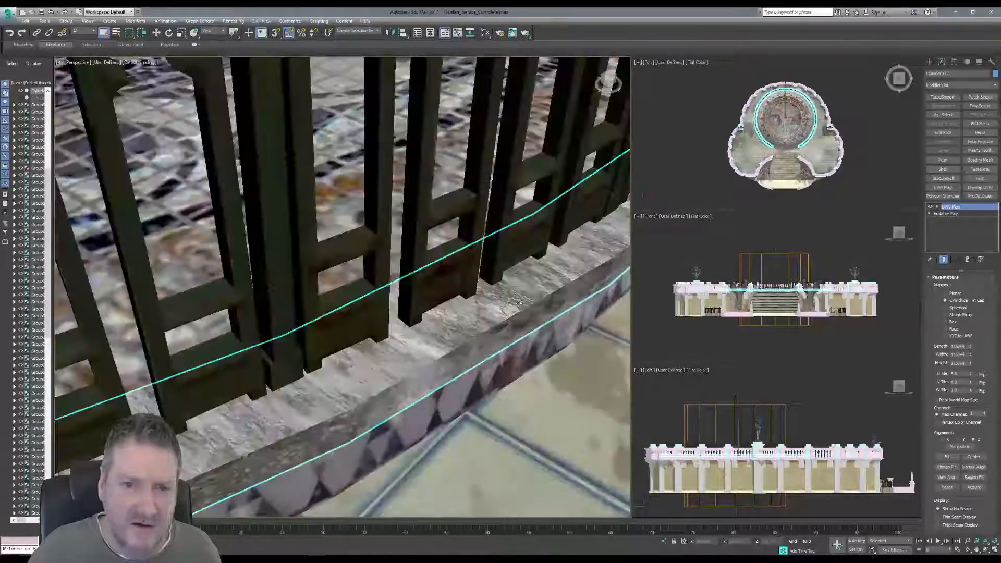
scroll(341, 293, "up", 3)
scroll(340, 293, "down", 8)
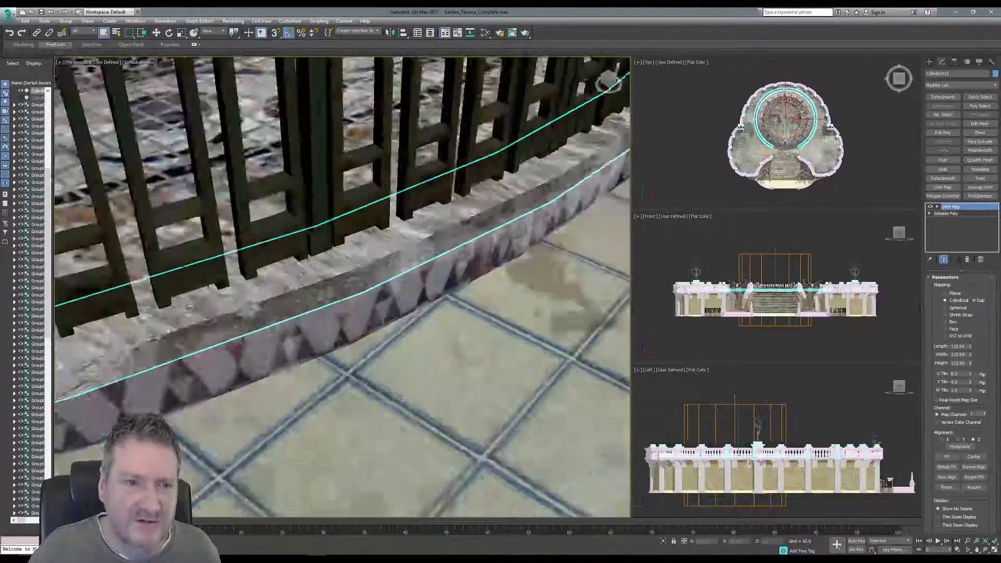
scroll(339, 302, "down", 4)
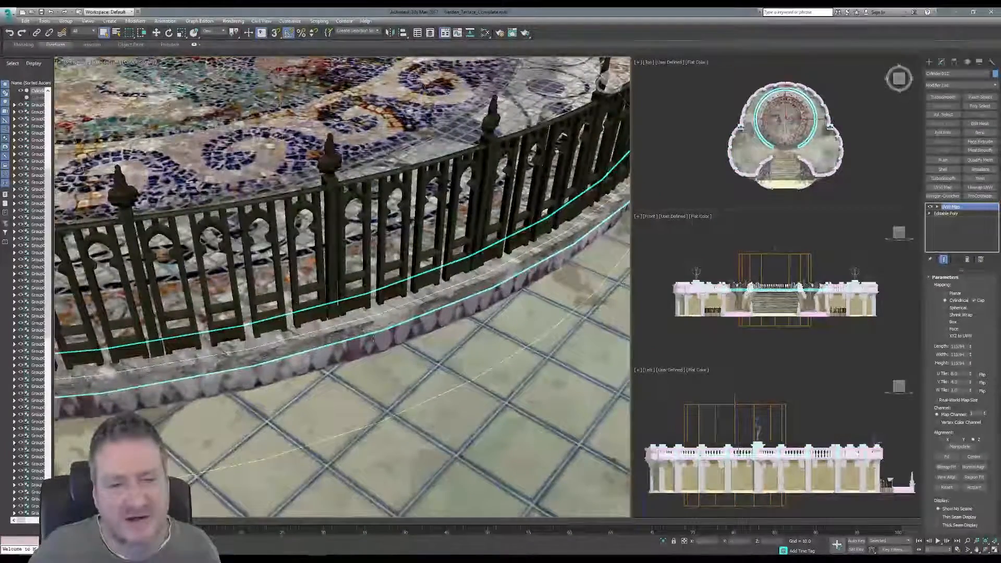
middle_click_drag(339, 301, 453, 294)
scroll(453, 295, "up", 3)
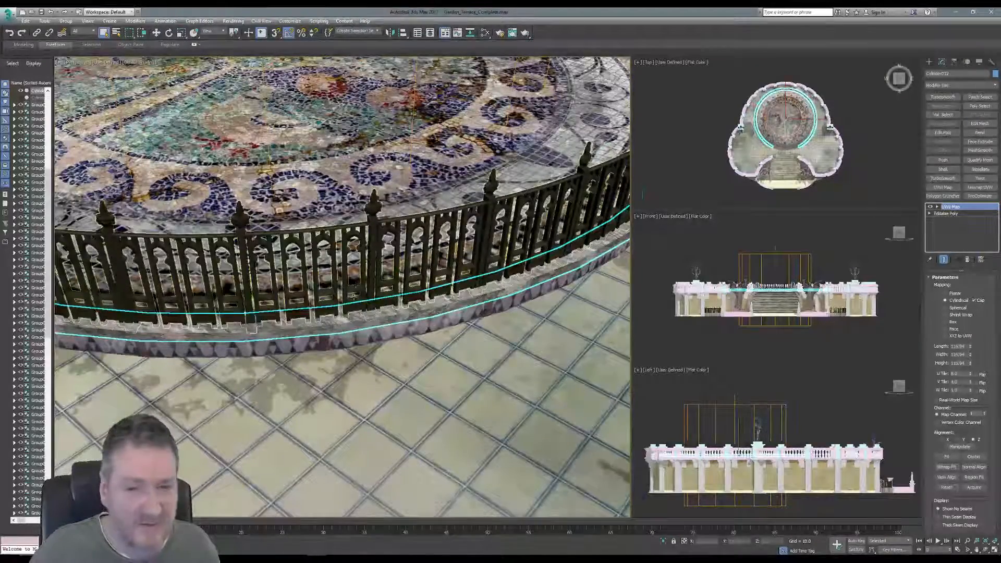
middle_click_drag(357, 303, 269, 303, "alt")
scroll(268, 304, "up", 5)
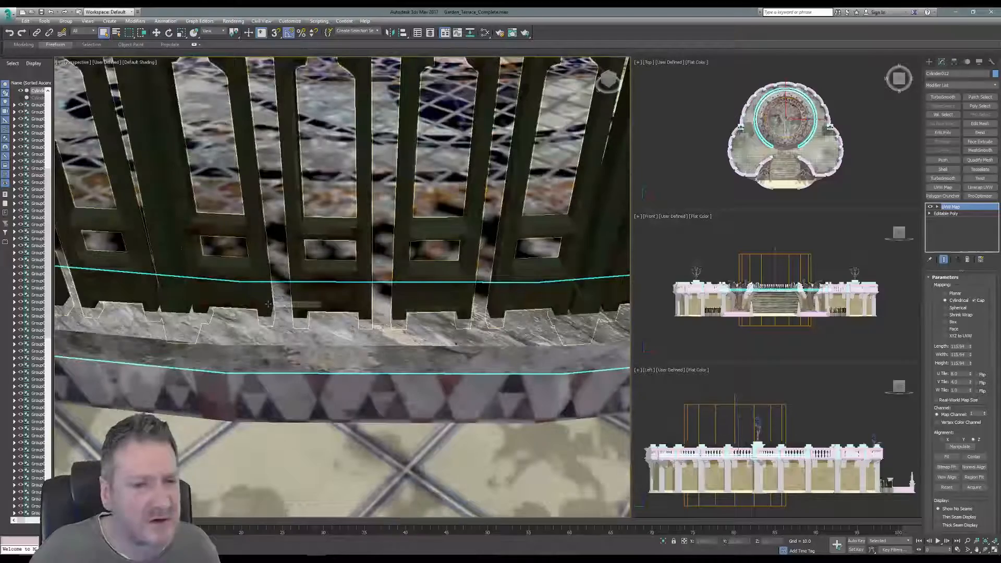
scroll(271, 303, "down", 5)
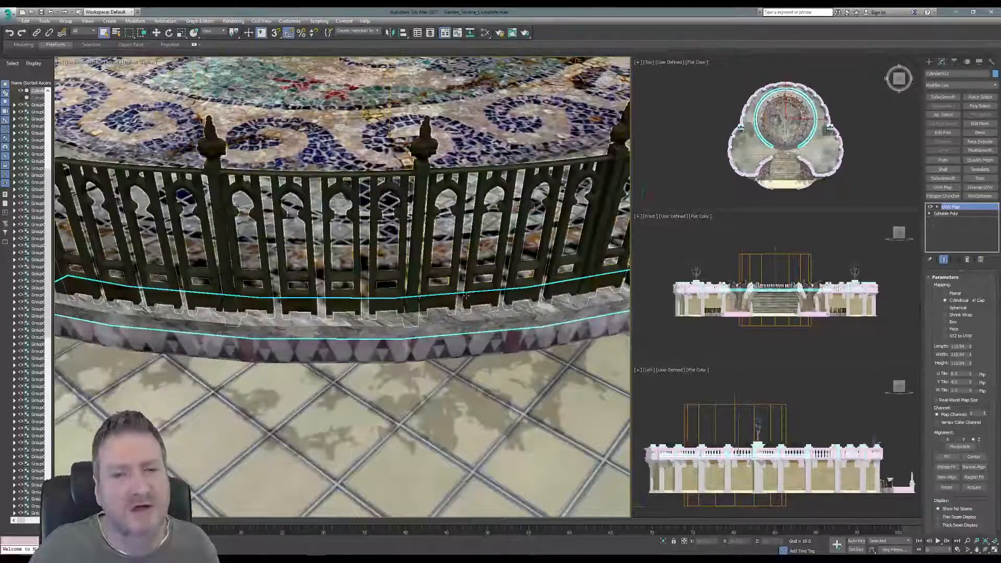
scroll(467, 295, "down", 3)
scroll(467, 296, "down", 1)
middle_click_drag(468, 296, 388, 316)
scroll(383, 357, "down", 3)
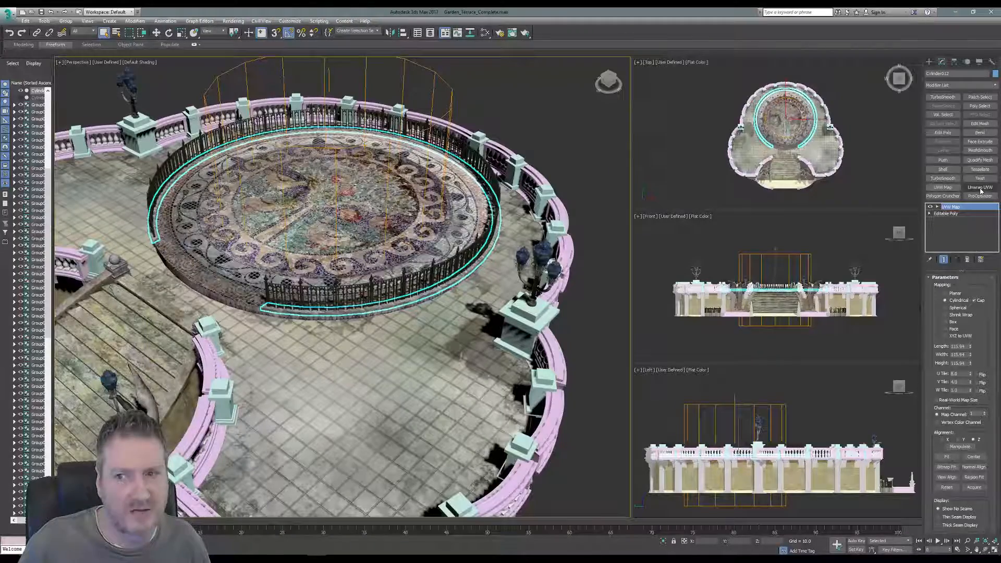
Step: Add an Unwrap UVW modifier to the stone base, set it to map channel 2 and move the current UVs there
left_click(980, 187)
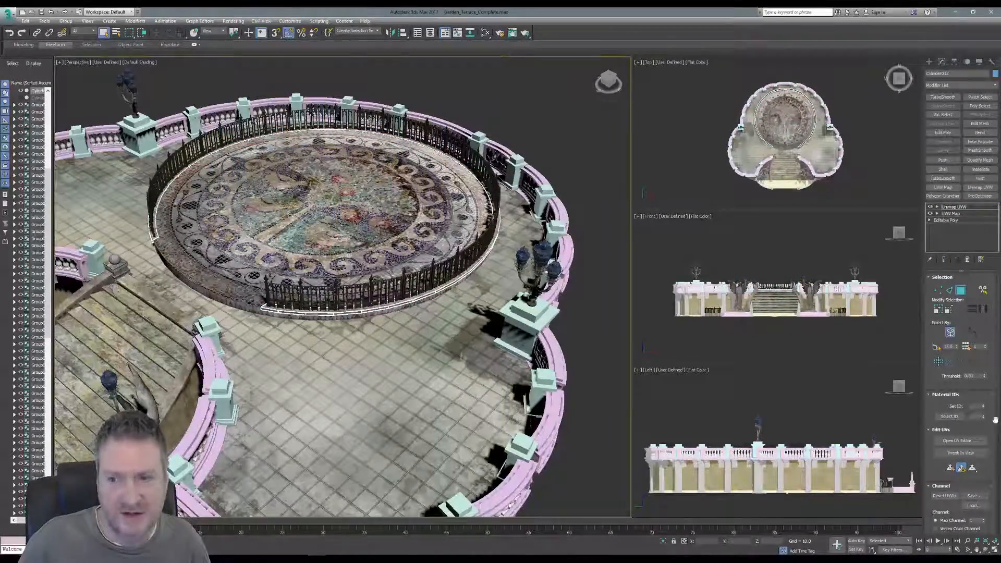
left_click_drag(992, 418, 984, 362)
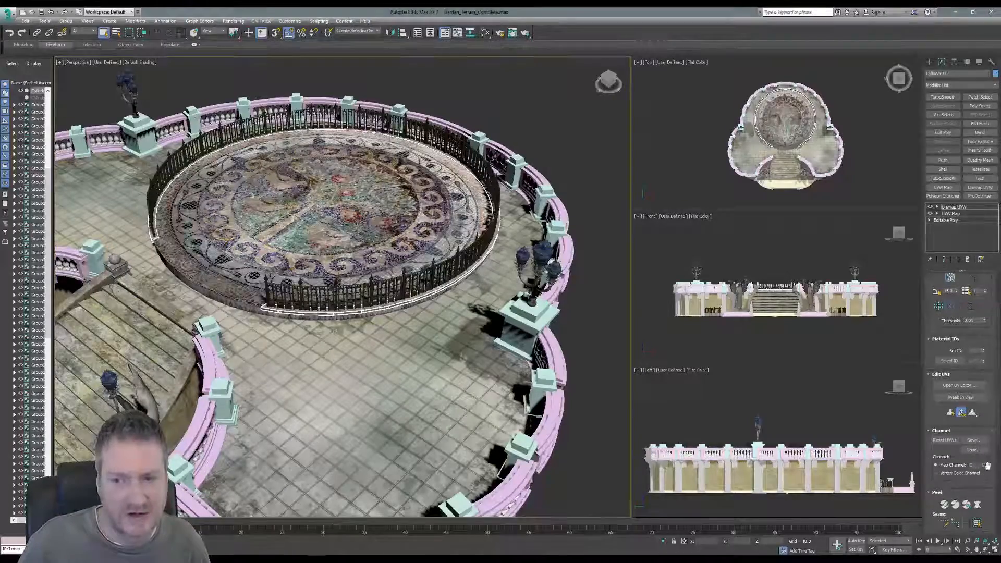
left_click(984, 464)
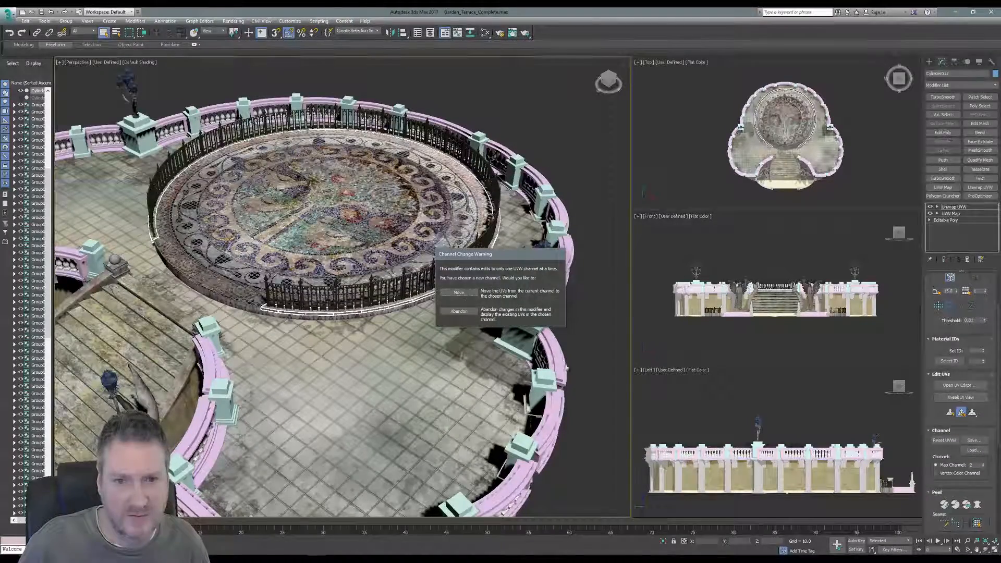
left_click(459, 293)
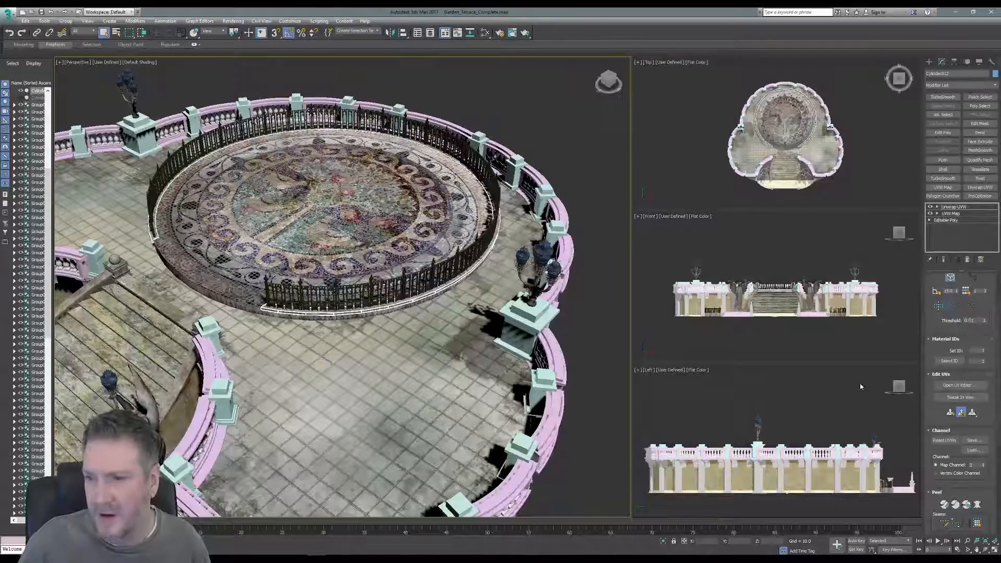
Step: Apply Flatten Mapping with its default settings to all of the stone base's UV faces in the UV editor
left_click(959, 385)
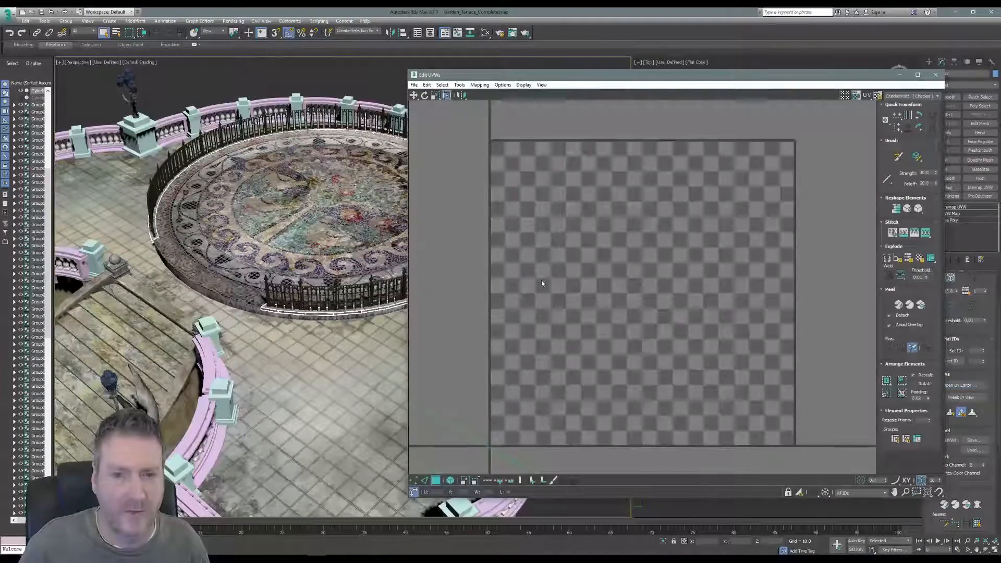
middle_click_drag(542, 282, 619, 184)
scroll(620, 267, "down", 12)
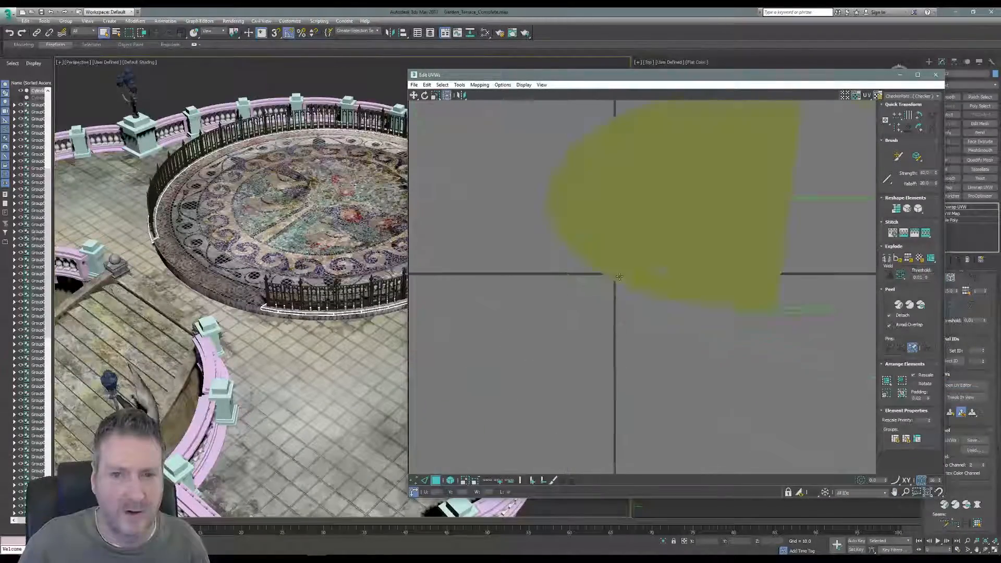
middle_click_drag(635, 257, 578, 271)
left_click_drag(487, 177, 789, 340)
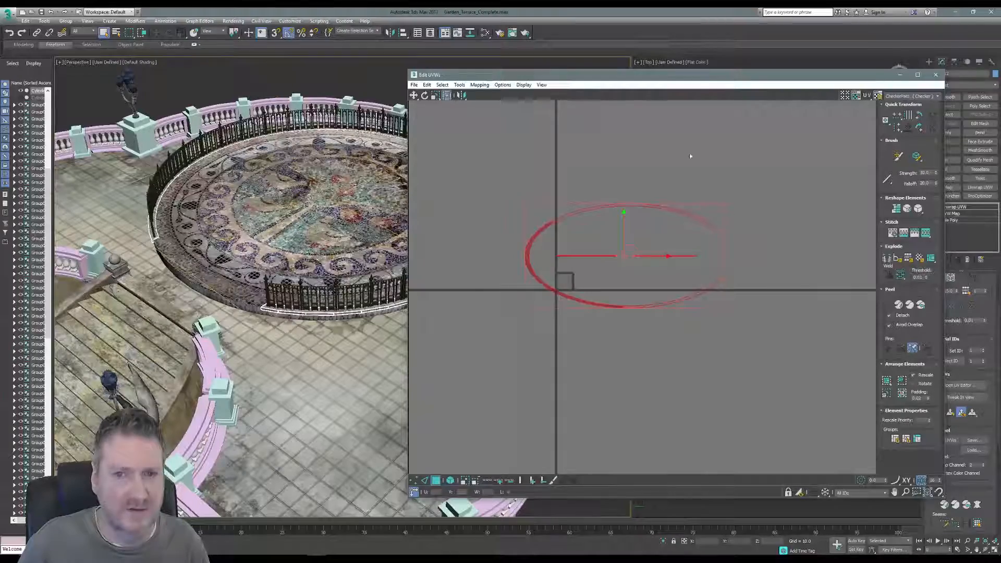
left_click(480, 84)
left_click(461, 95)
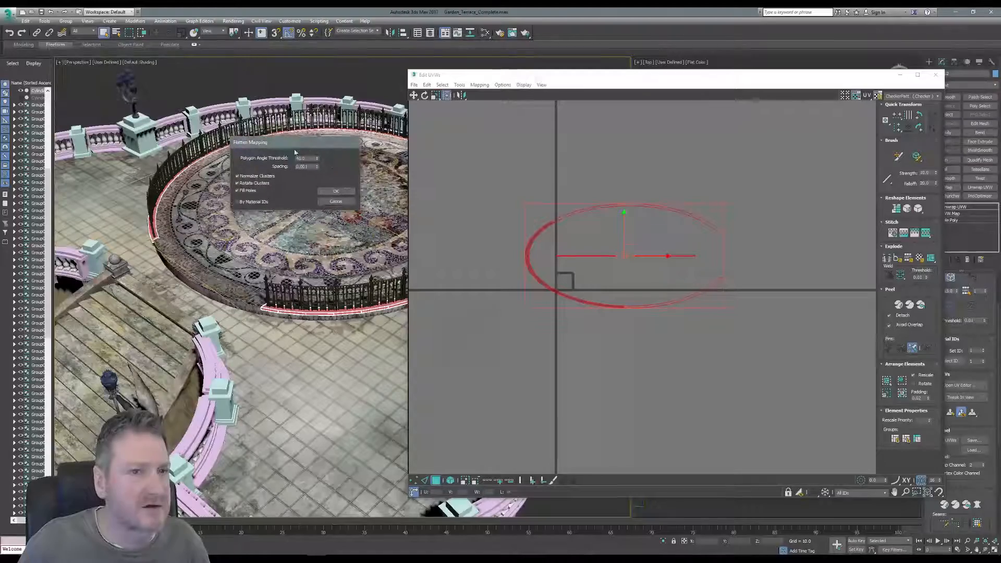
left_click(335, 191)
Step: Check the flattened UV layout, deselect the faces and close the UV editor
scroll(560, 284, "up", 6)
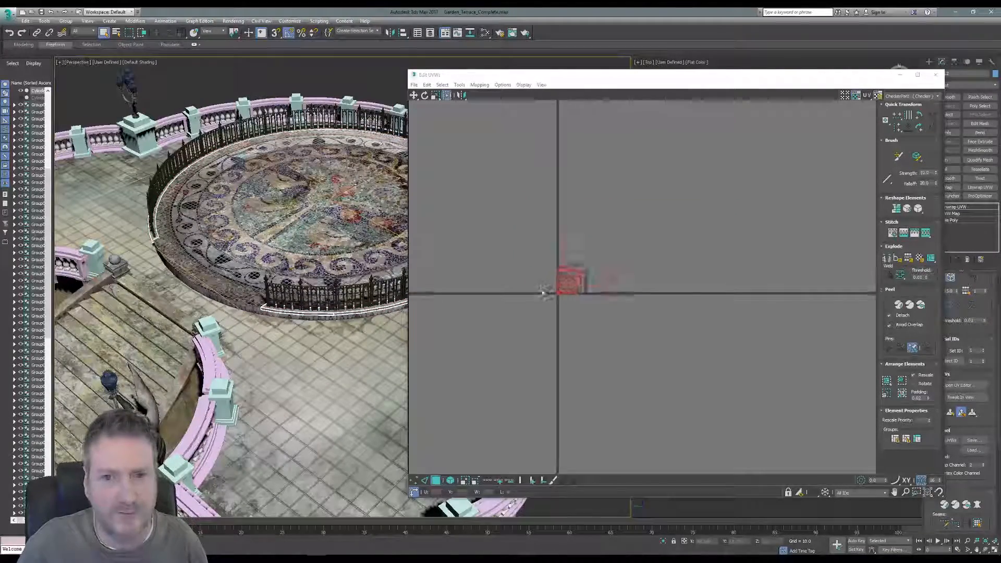
scroll(590, 267, "up", 1)
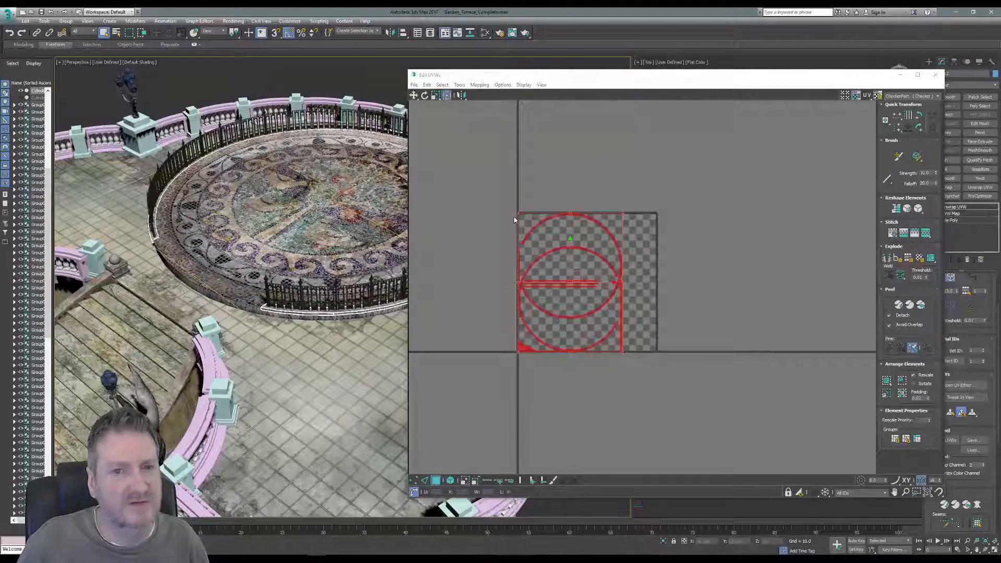
left_click(793, 164)
left_click(934, 76)
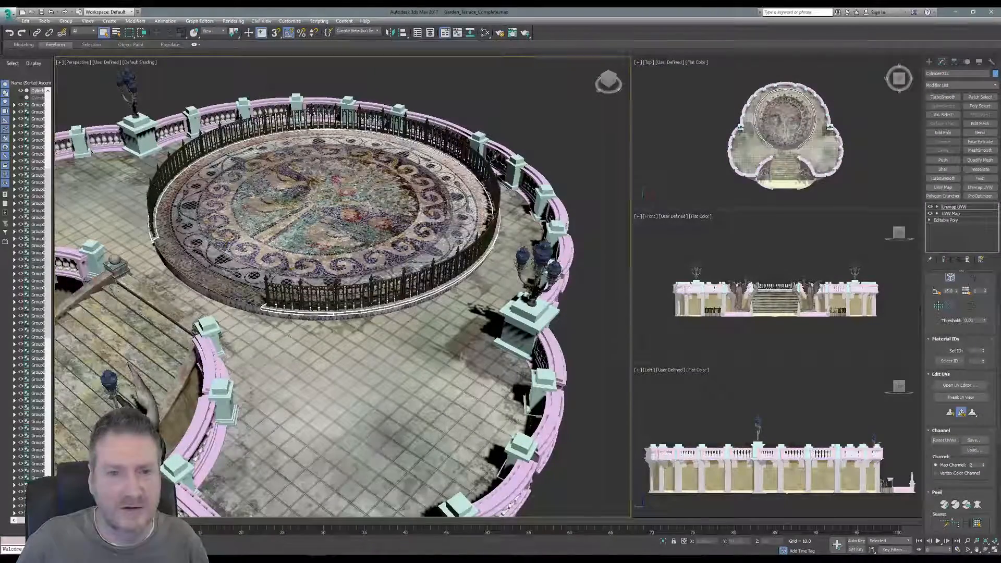
middle_click_drag(500, 308, 528, 305)
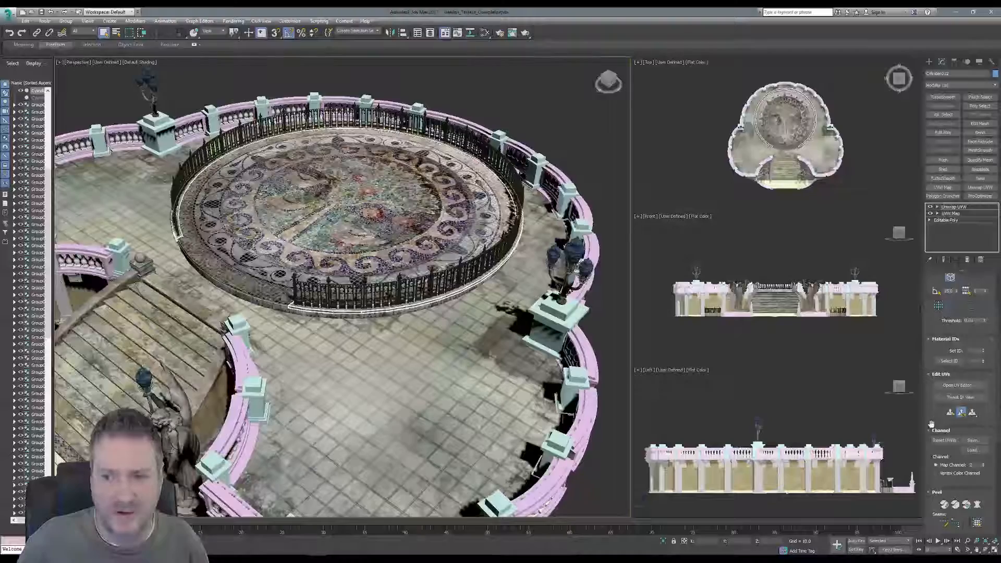
Step: Open Render To Texture for the stone railing base and set its object mapping coordinates to existing channel 2
scroll(954, 417, "down", 3)
scroll(952, 435, "down", 2)
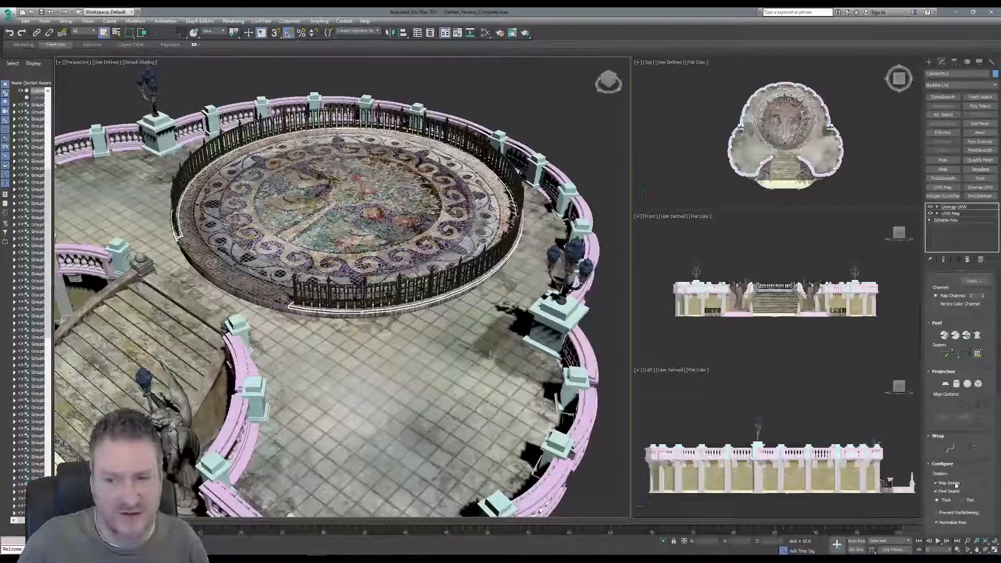
scroll(369, 334, "up", 8)
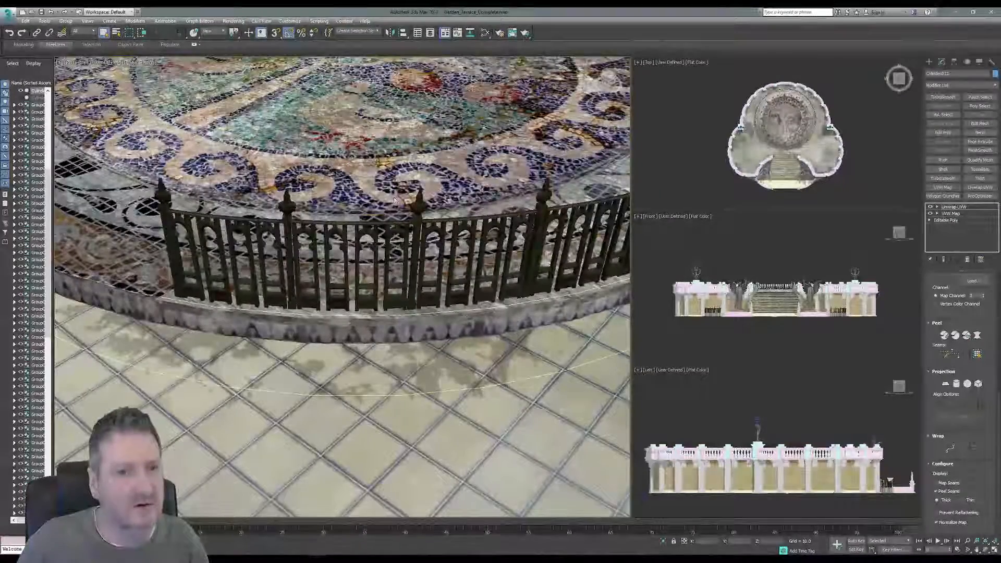
left_click(233, 21)
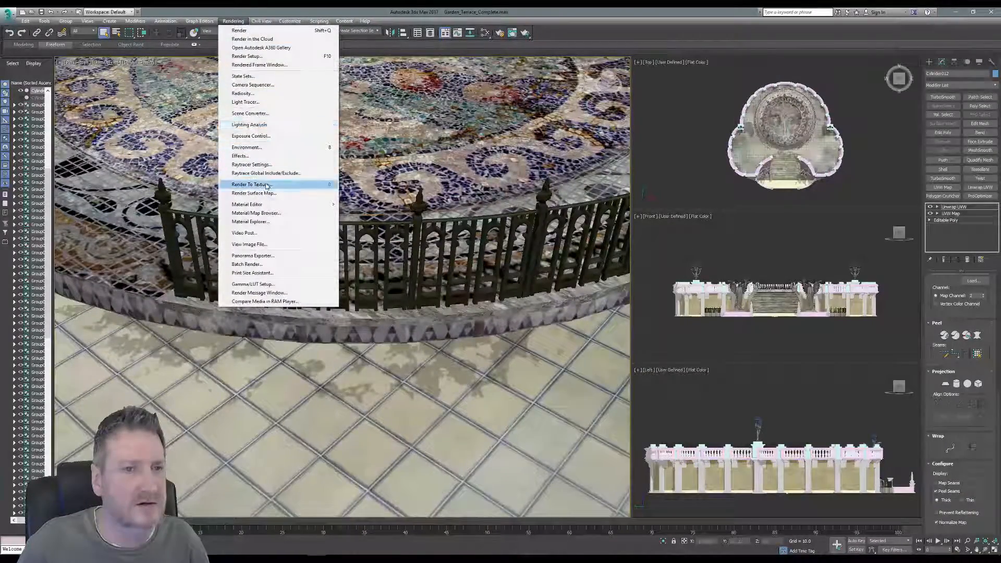
left_click(250, 184)
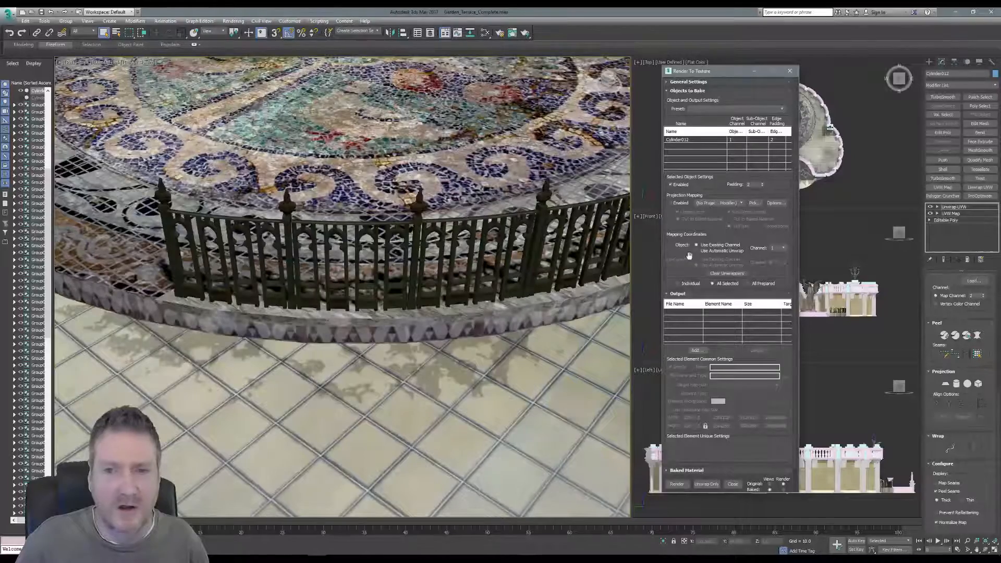
left_click(783, 246)
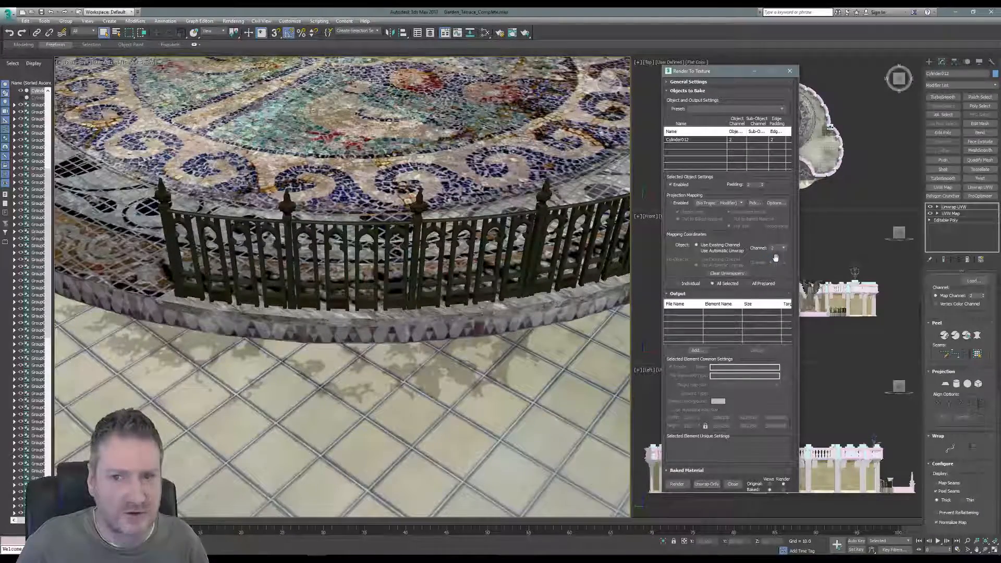
Step: Add a DiffuseMap output element for the stone base and set its size to 2048x2048
left_click(694, 350)
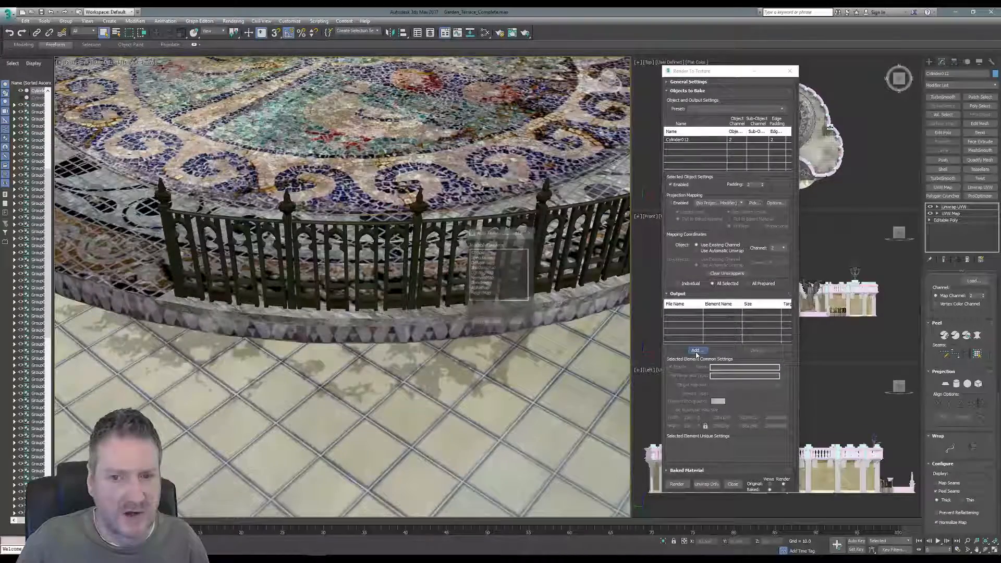
left_click(483, 263)
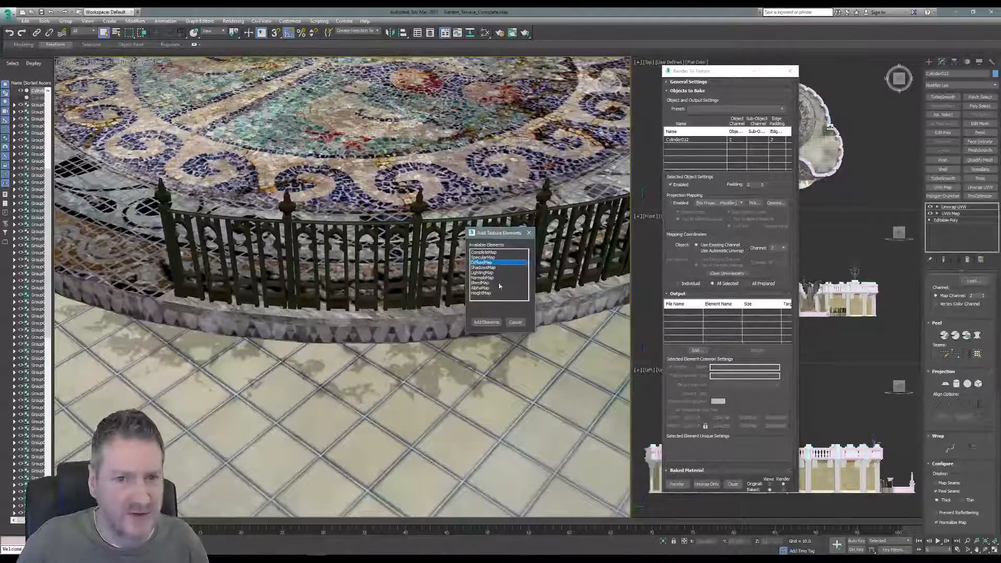
left_click(486, 322)
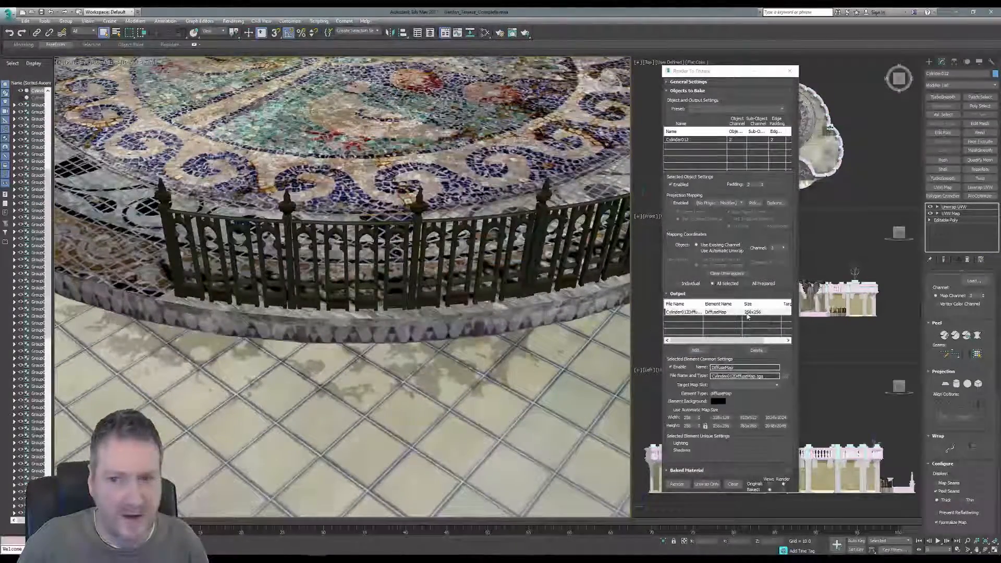
left_click(776, 426)
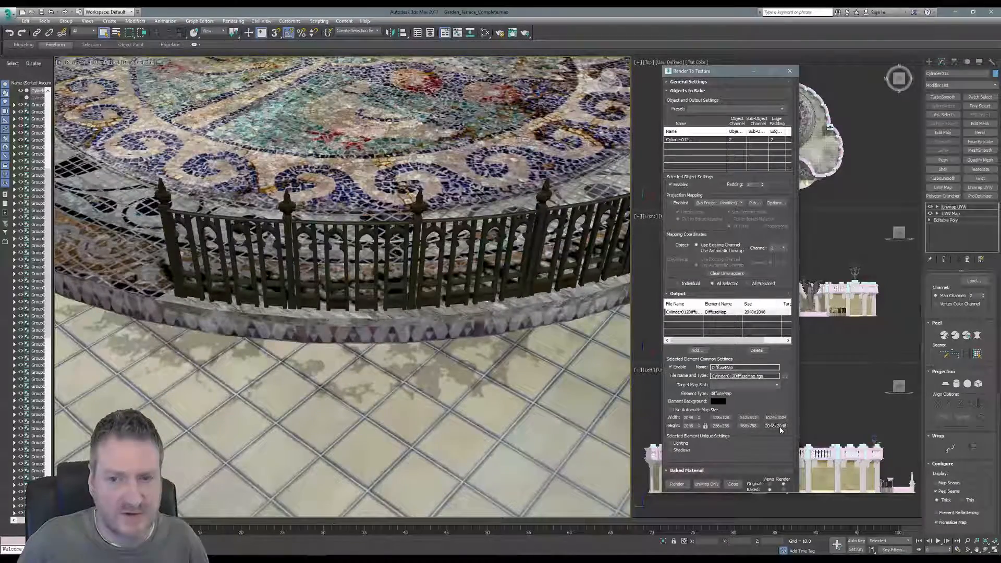
Step: Choose the Stairs folder as the save location for the diffuse map's output file
left_click(785, 376)
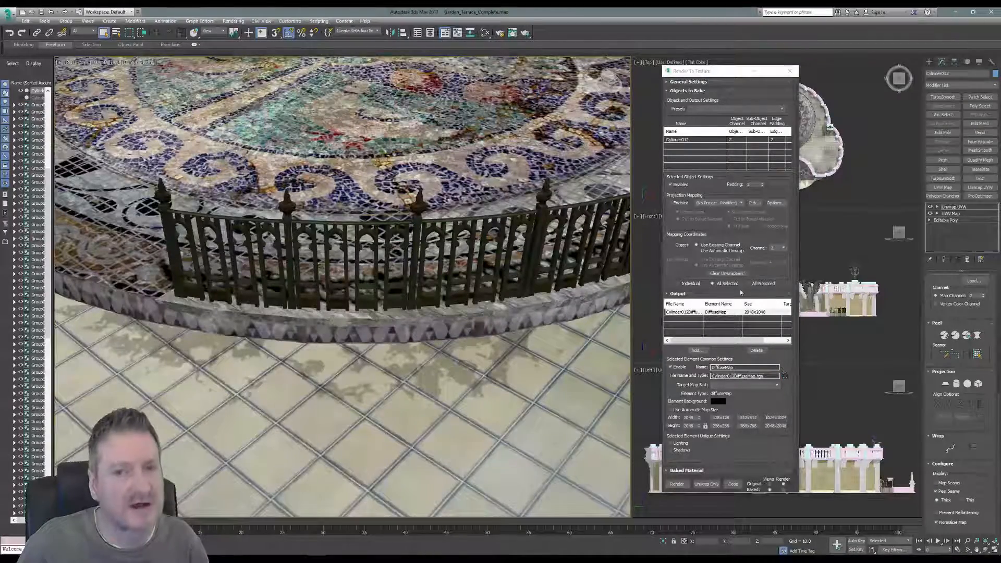
left_click_drag(836, 89, 452, 62)
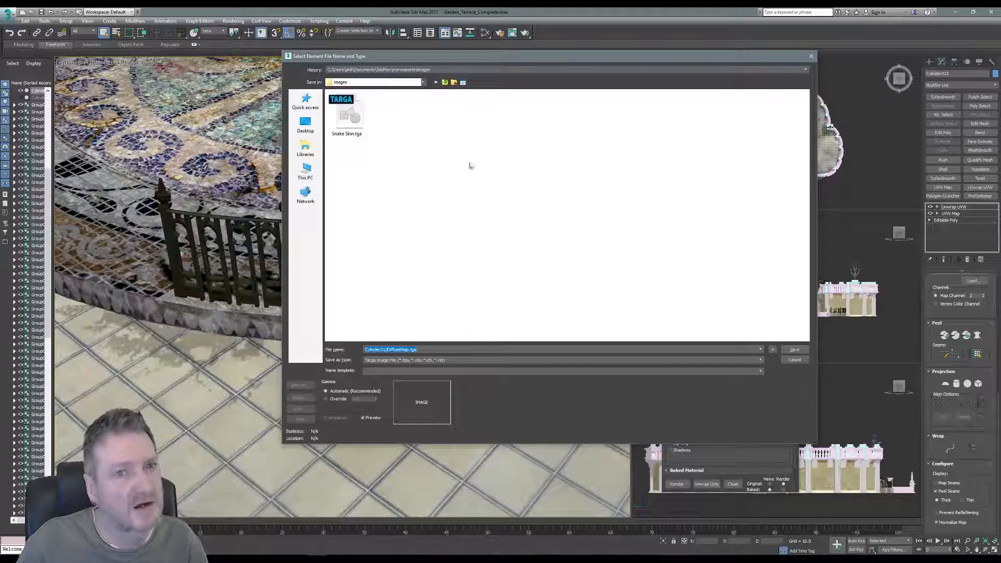
left_click(427, 69)
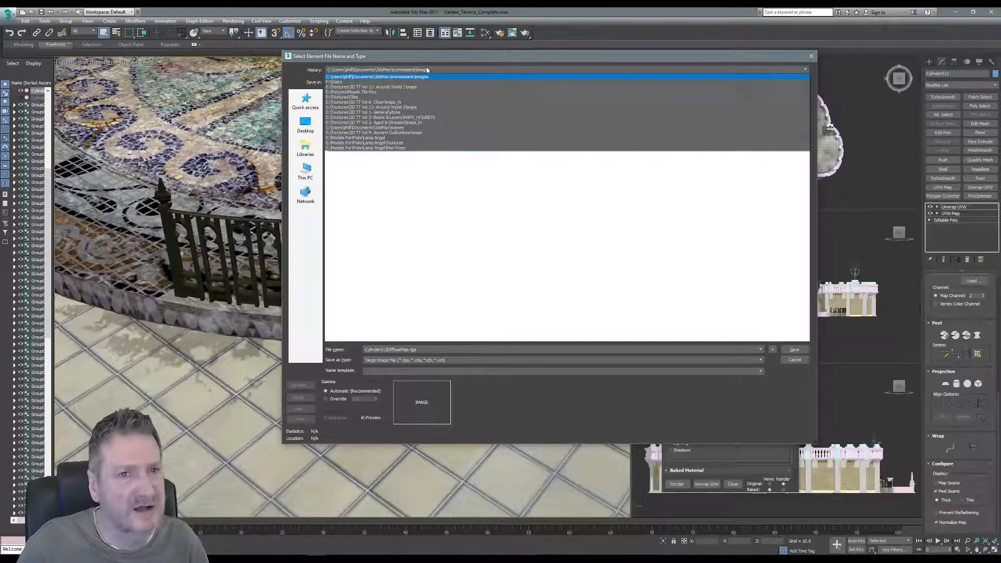
left_click(415, 83)
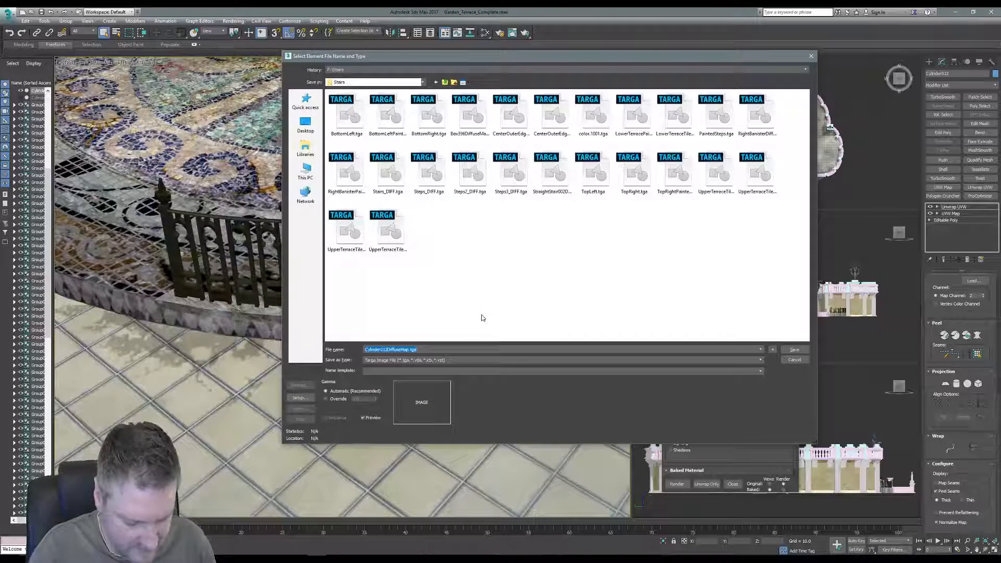
Step: Name the diffuse map's output file CenterLedge and save it as a Targa image with the default image options
type("Cente")
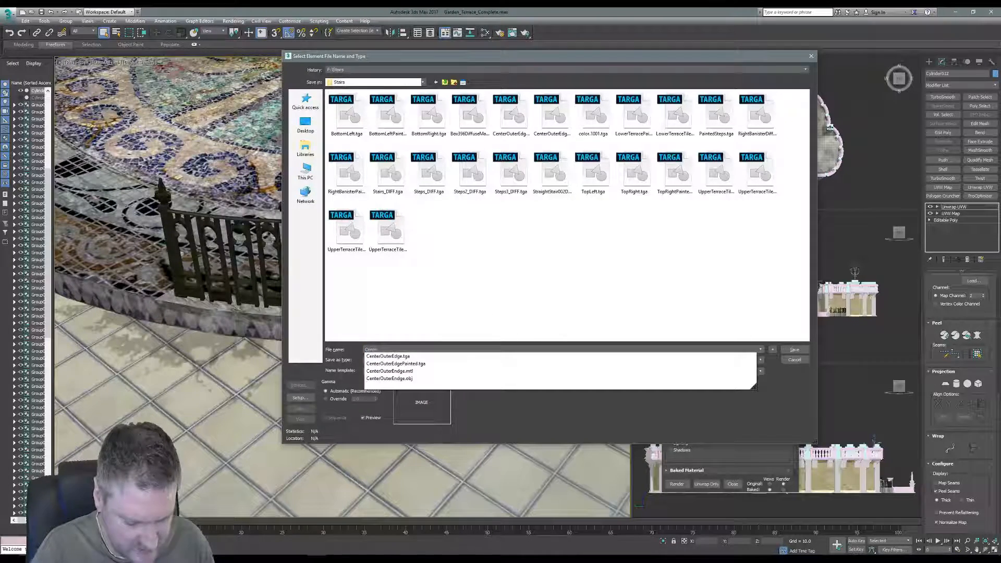
type("rRing")
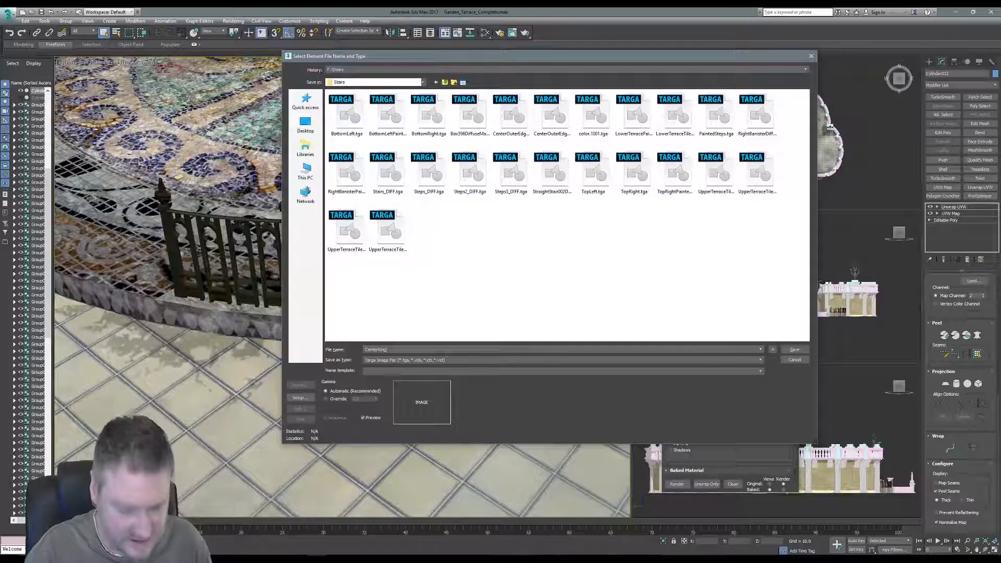
key("BackSpace")
key("BackSpace")
key("BackSpace")
key("BackSpace")
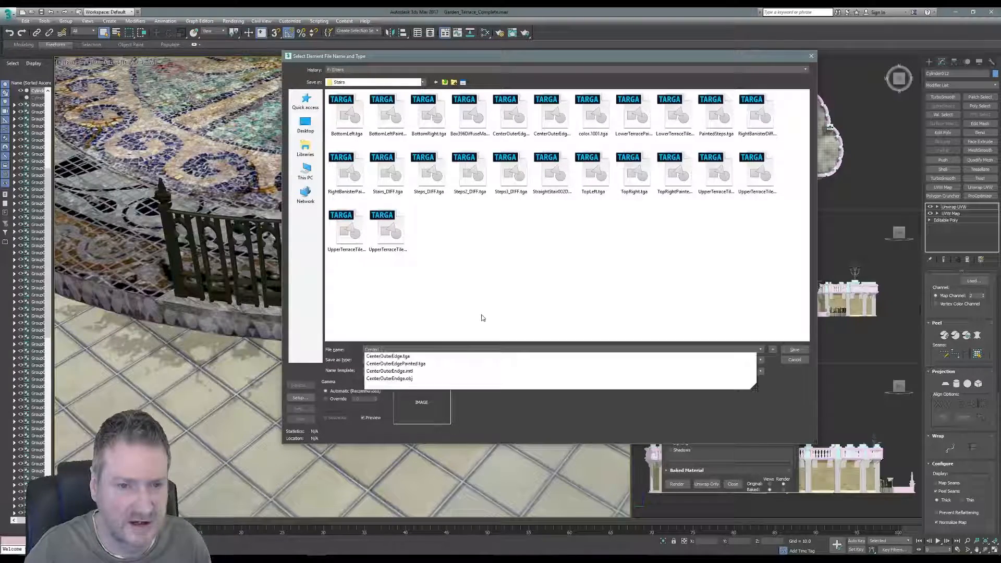
type("Ledg")
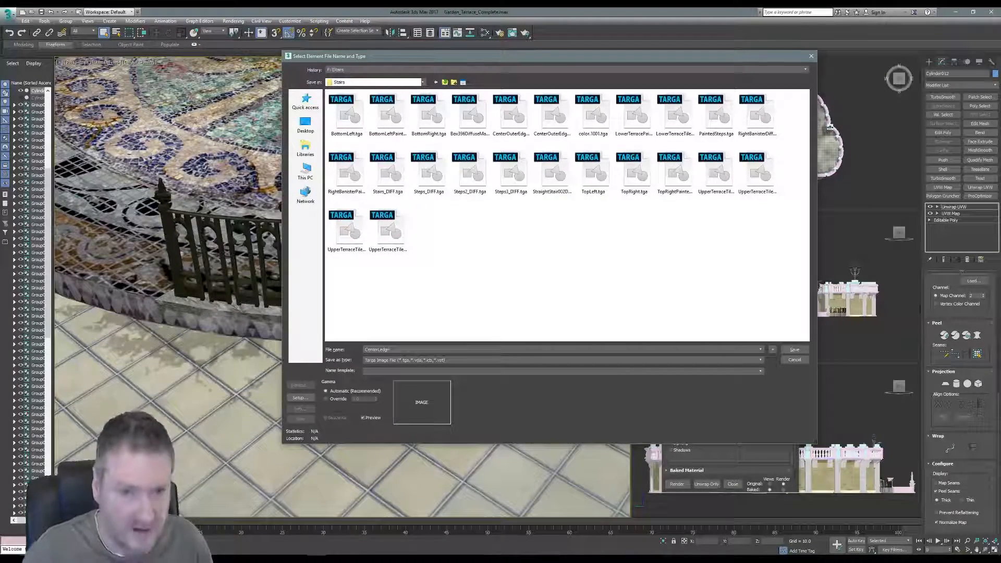
type("e")
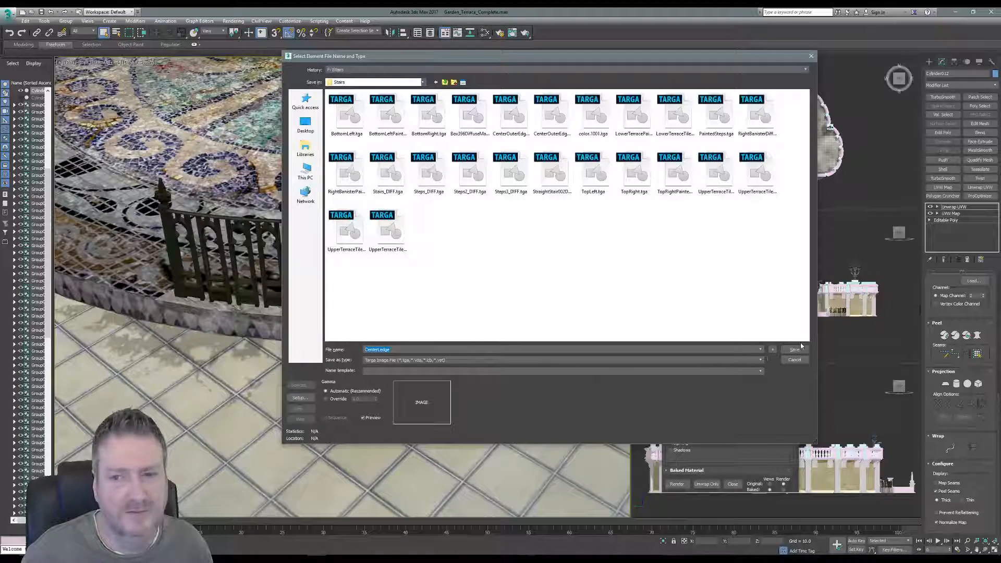
left_click(800, 348)
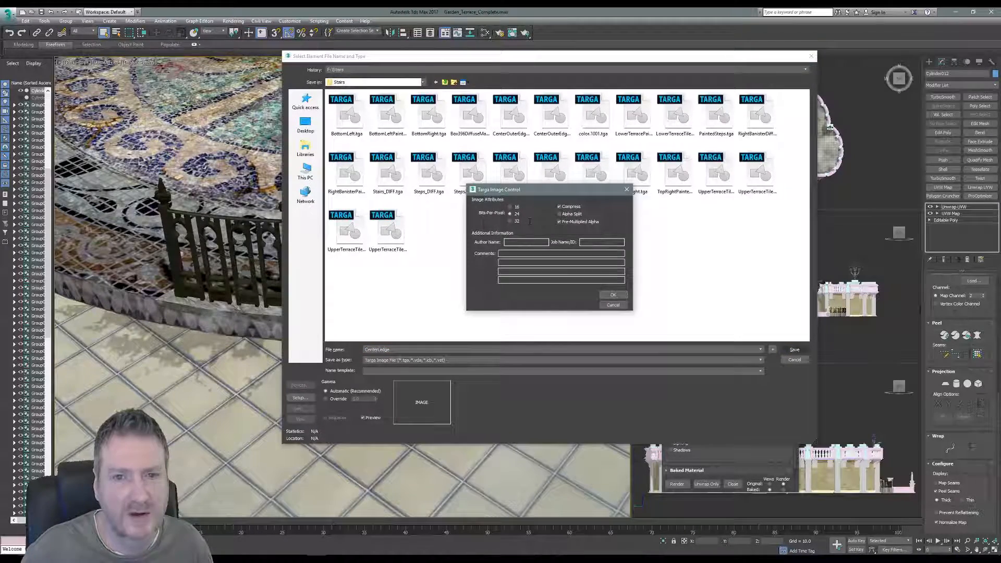
left_click(612, 295)
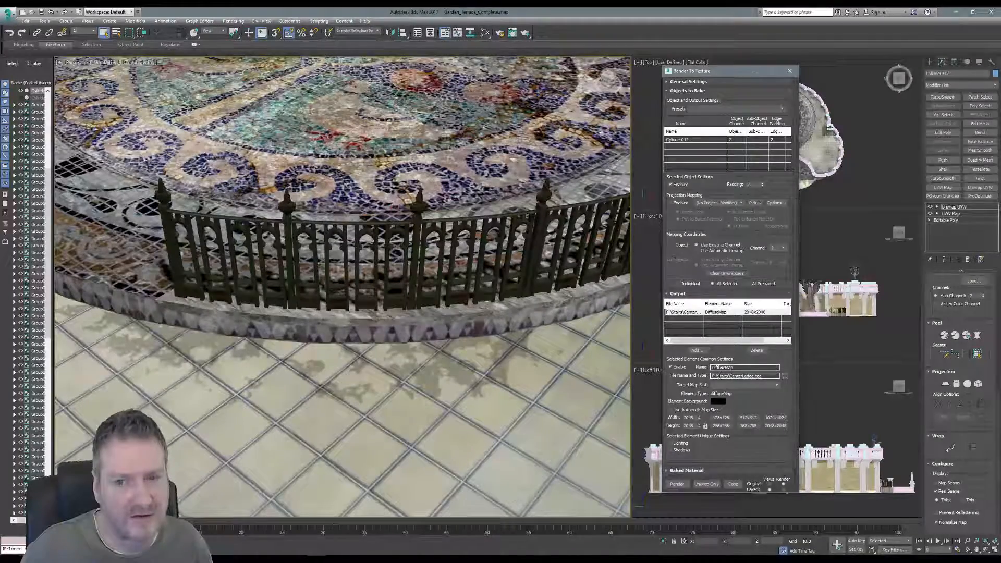
Step: Render the stone base's diffuse map without a target map slot, and close the rendered image and the Render To Texture dialog
left_click(676, 485)
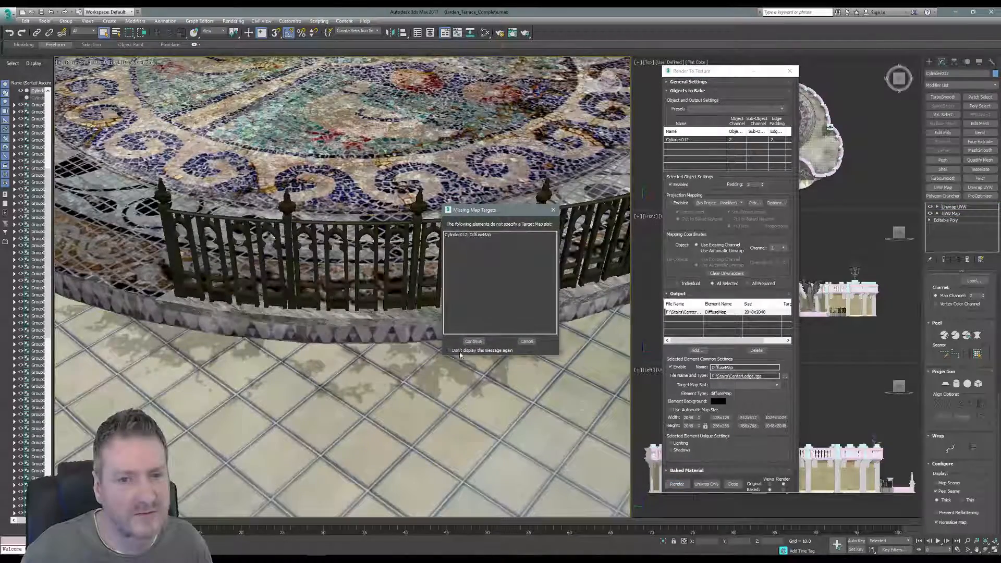
left_click(472, 341)
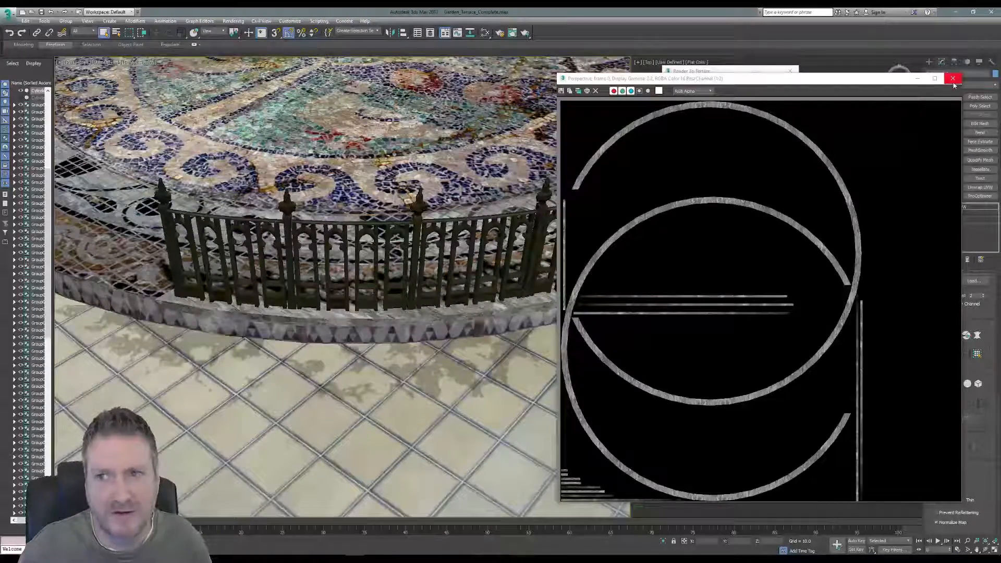
left_click(952, 79)
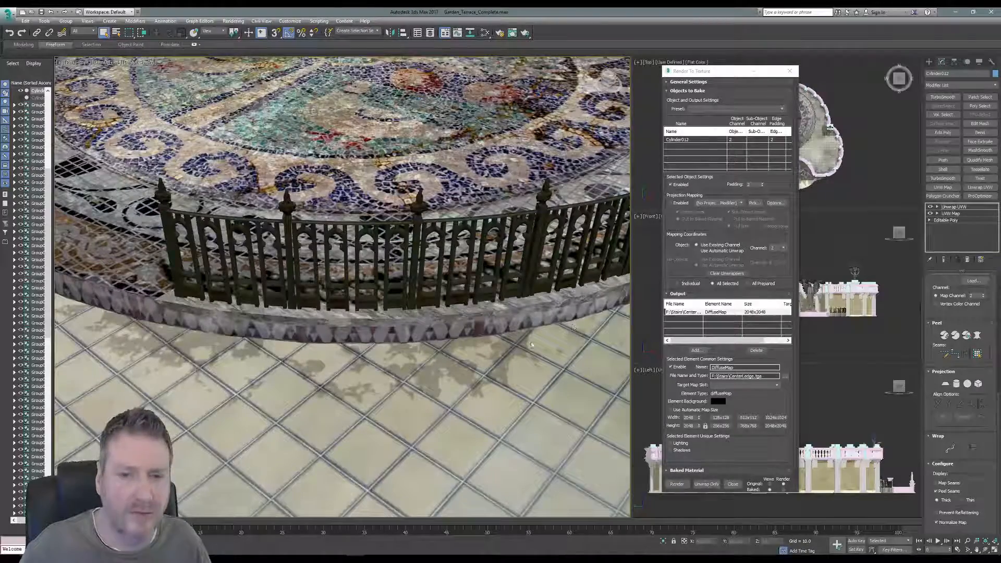
key("0")
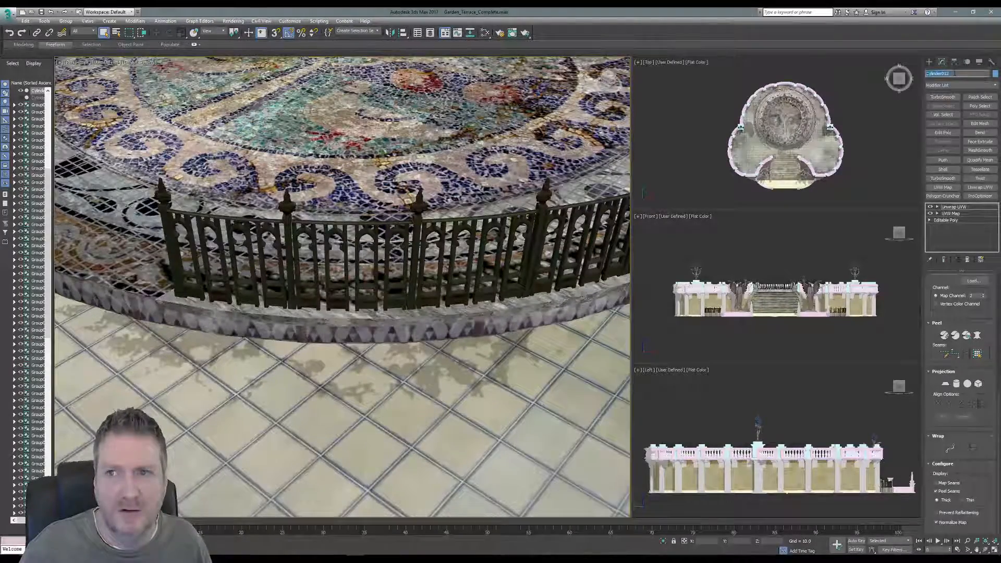
Step: Rename the stone railing base object as CenterLedge
left_click_drag(960, 74, 916, 81)
type("CenterLedge")
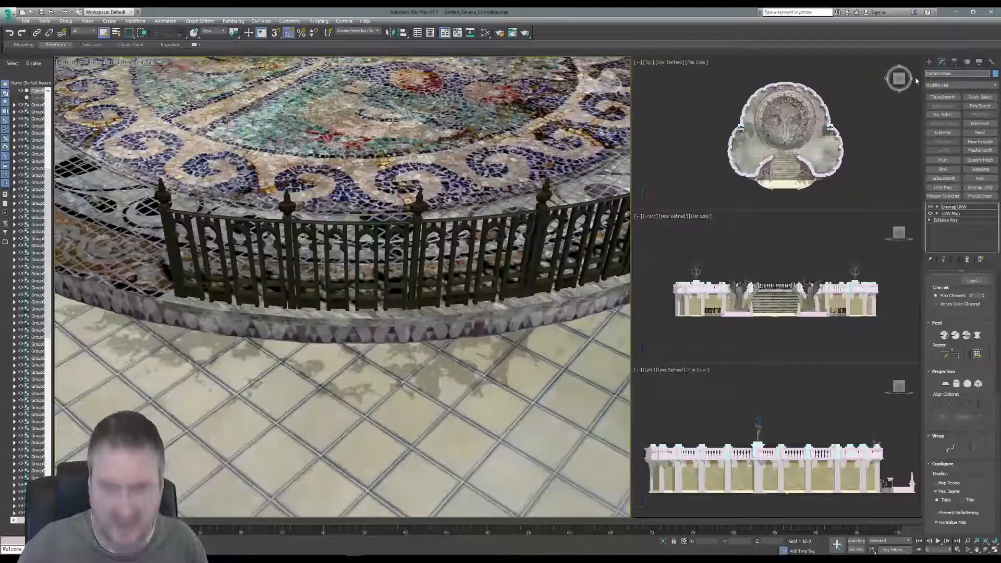
key("Return")
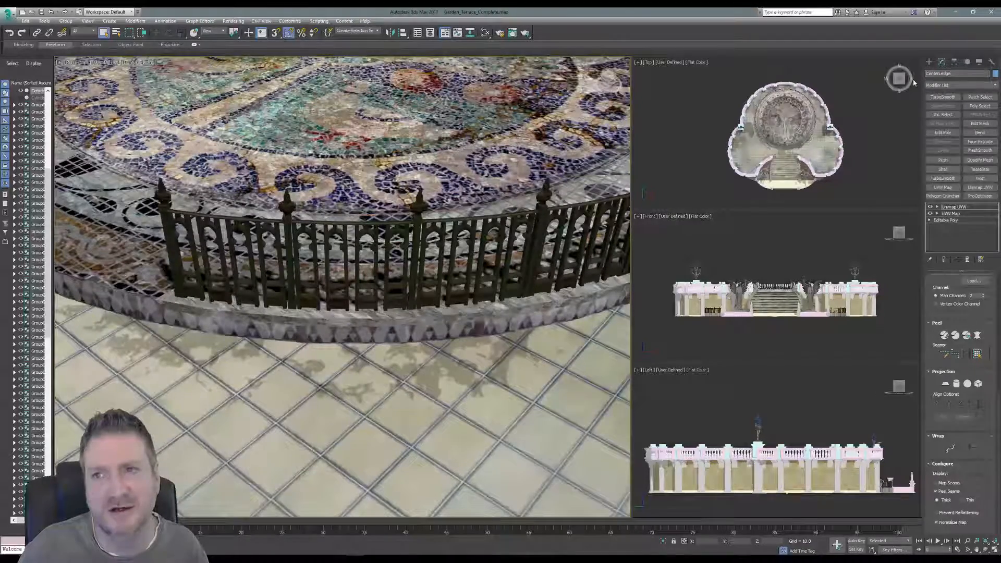
scroll(294, 329, "up", 3)
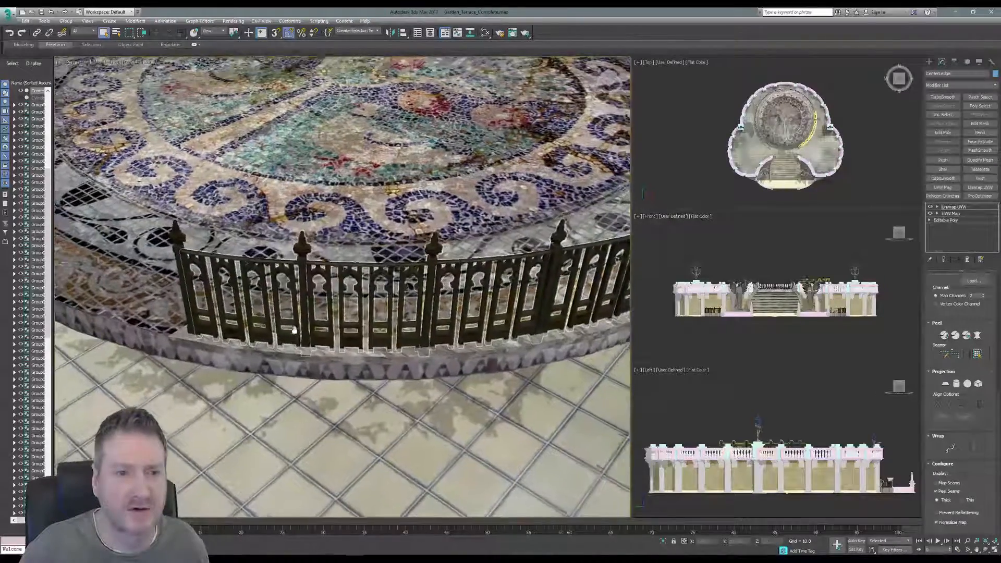
scroll(294, 331, "down", 5)
scroll(295, 335, "up", 5)
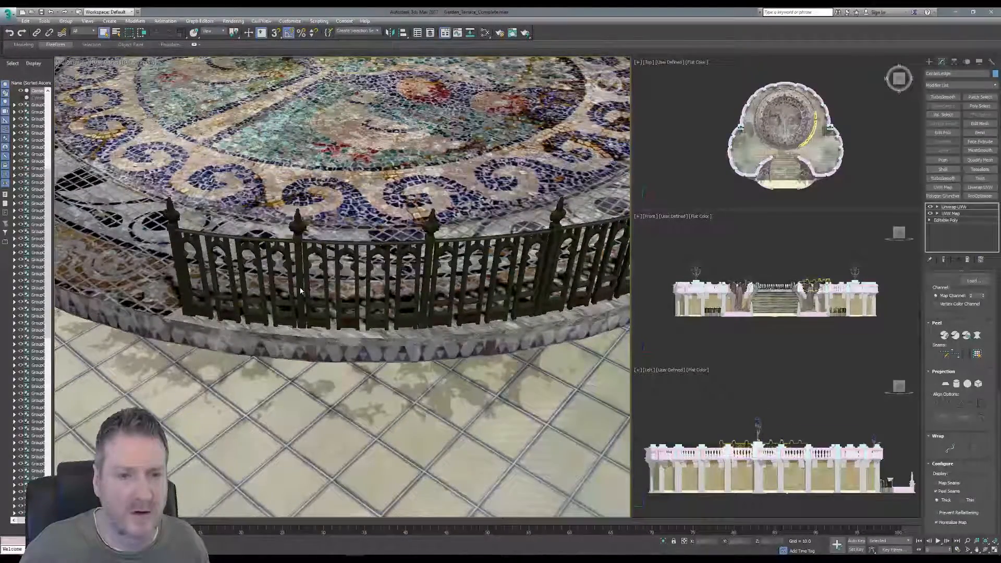
middle_click_drag(320, 345, 294, 366)
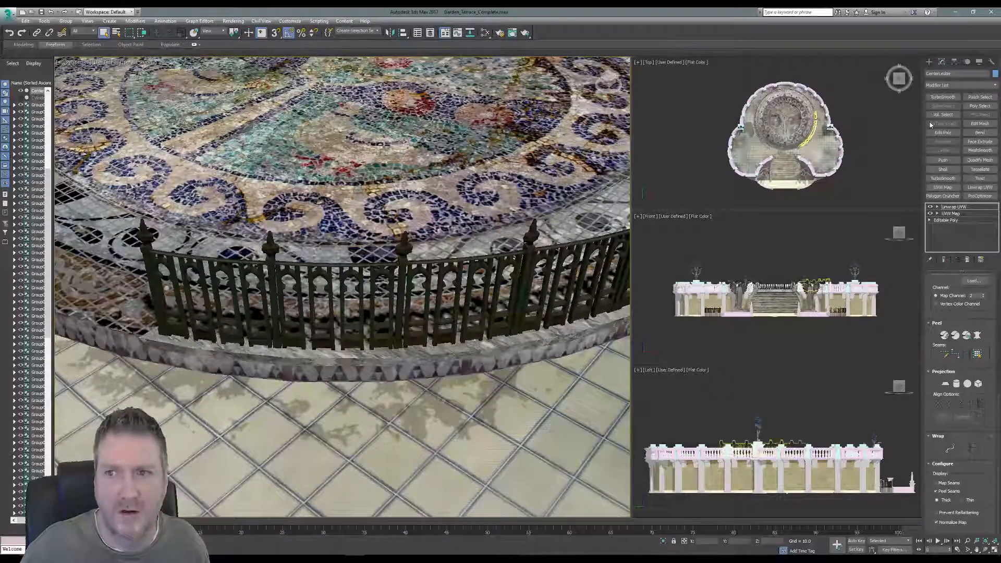
Step: Start exporting the selected ledge to the F:\Stairs folder, using the OBJ file format
left_click(7, 15)
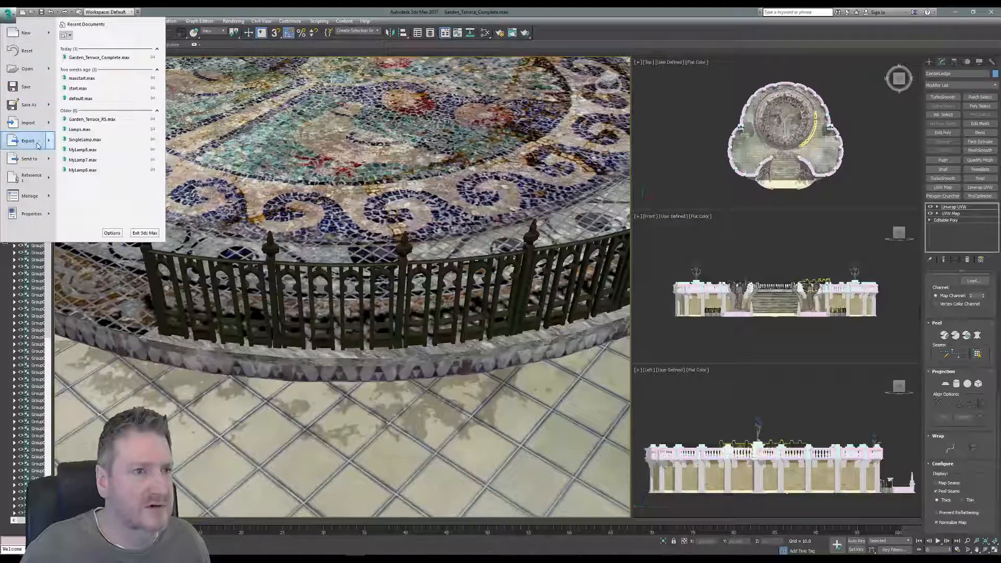
mouse_move(26, 140)
left_click(123, 82)
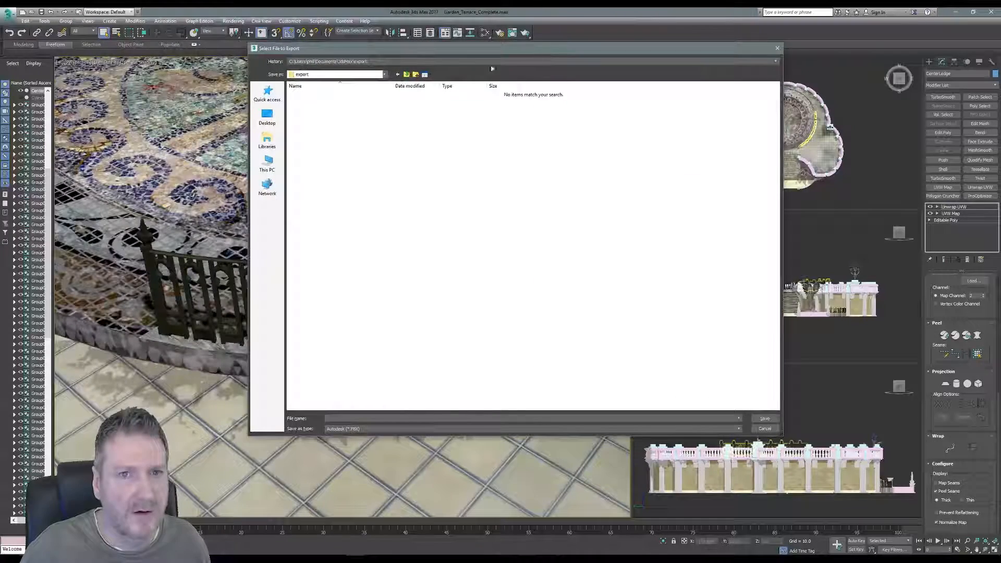
left_click(358, 61)
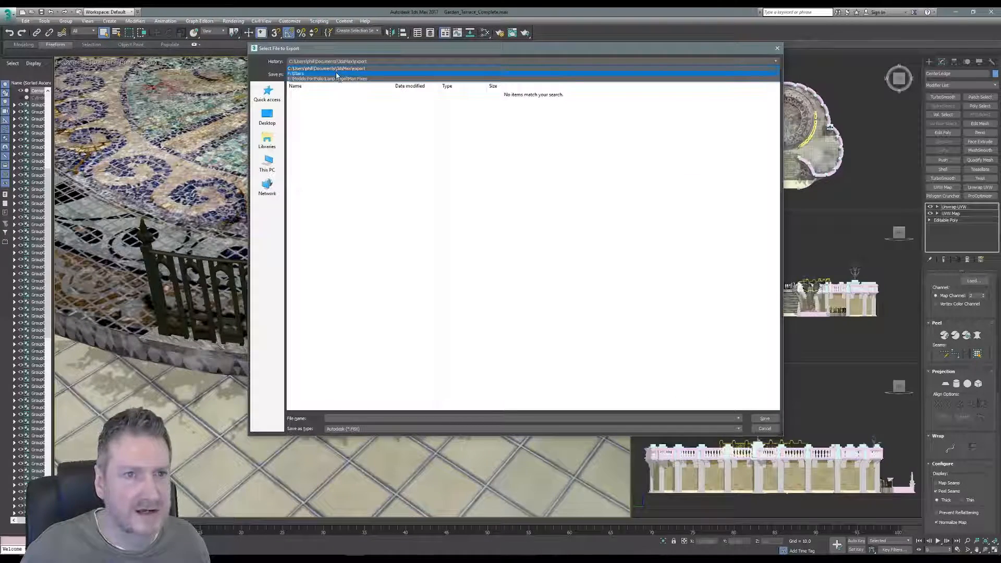
left_click(344, 74)
left_click(365, 428)
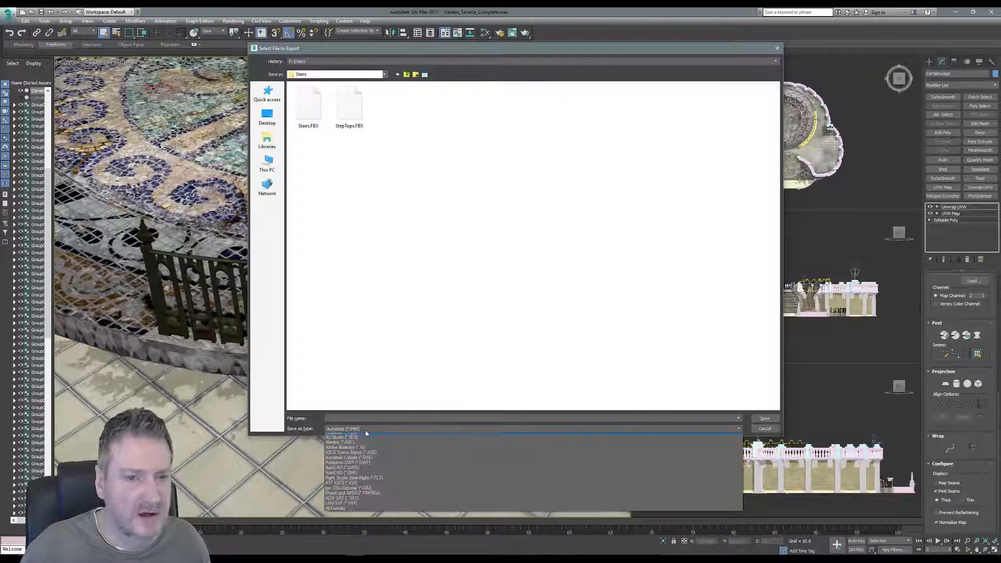
left_click(373, 492)
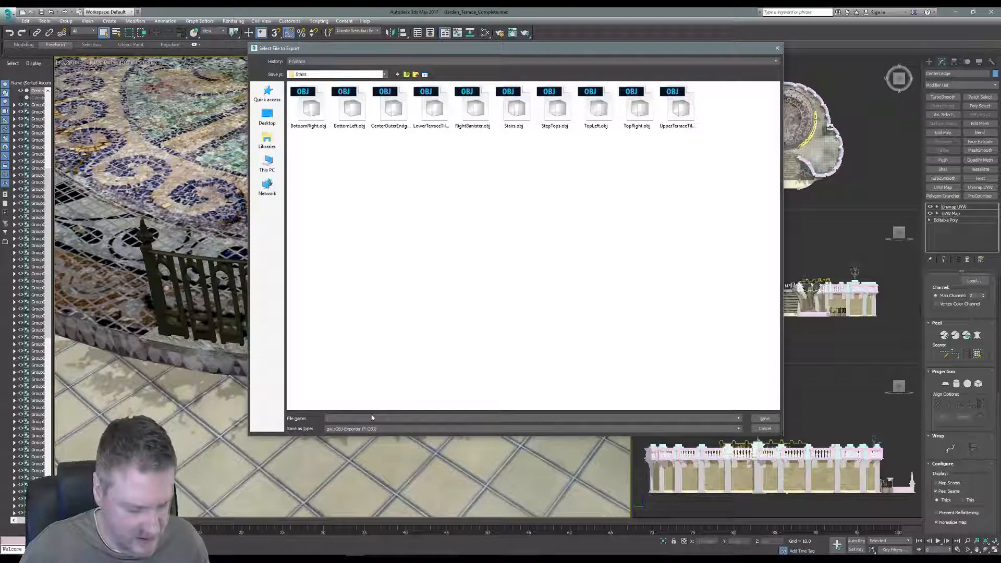
Step: Name the export file CenterLedge, export it with the default OBJ options and close the export report
type("CenterLedge")
left_click(563, 316)
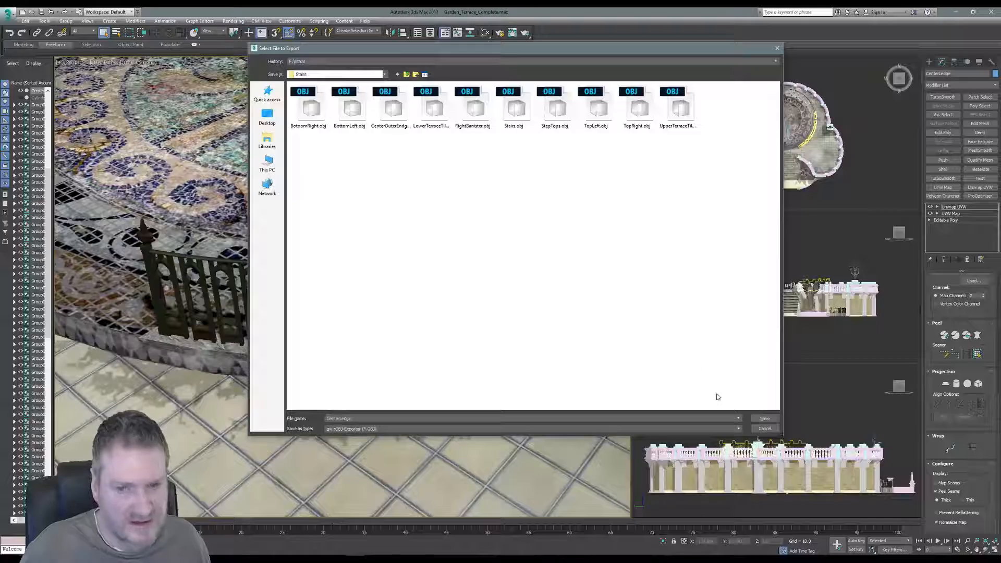
left_click(764, 418)
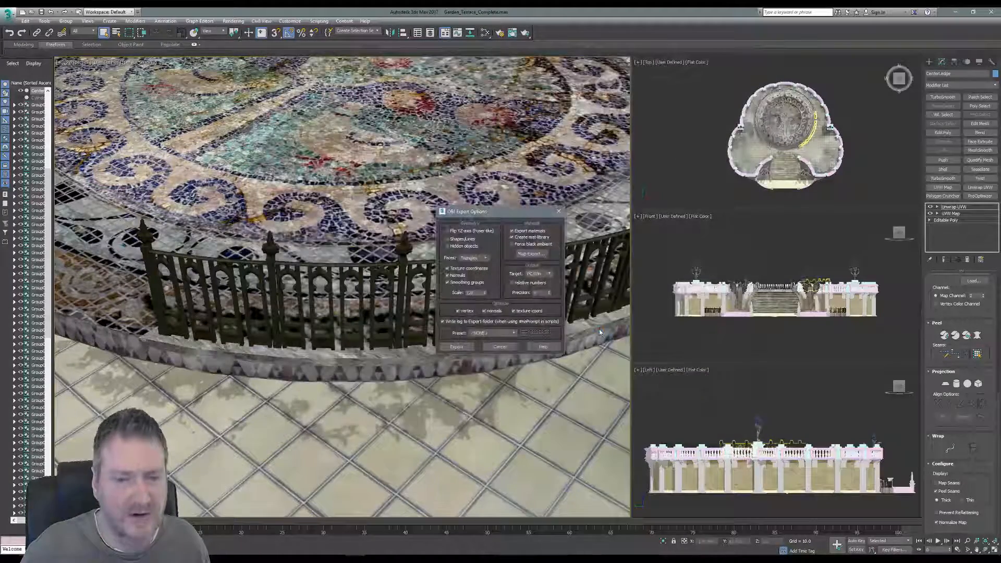
left_click(457, 347)
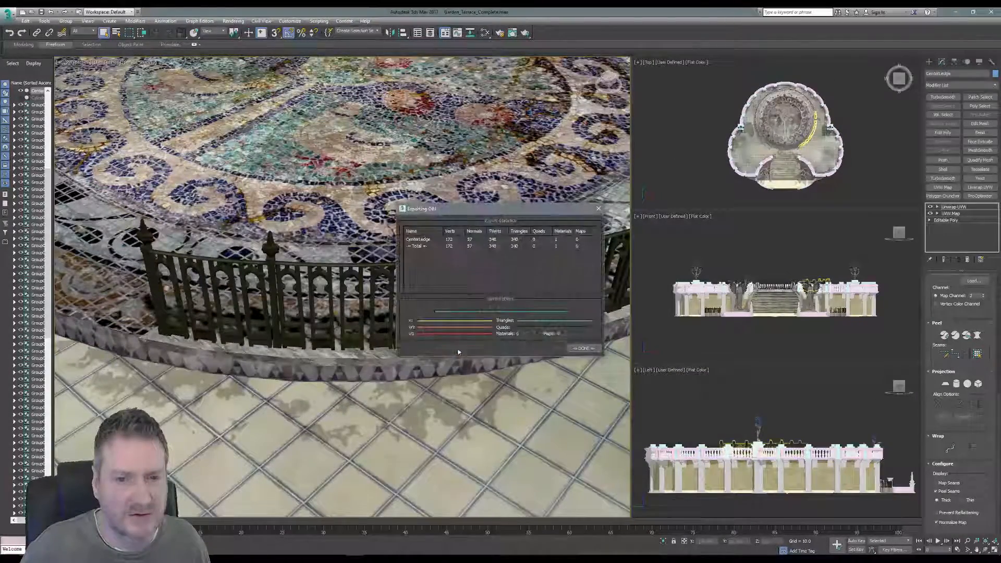
left_click(583, 348)
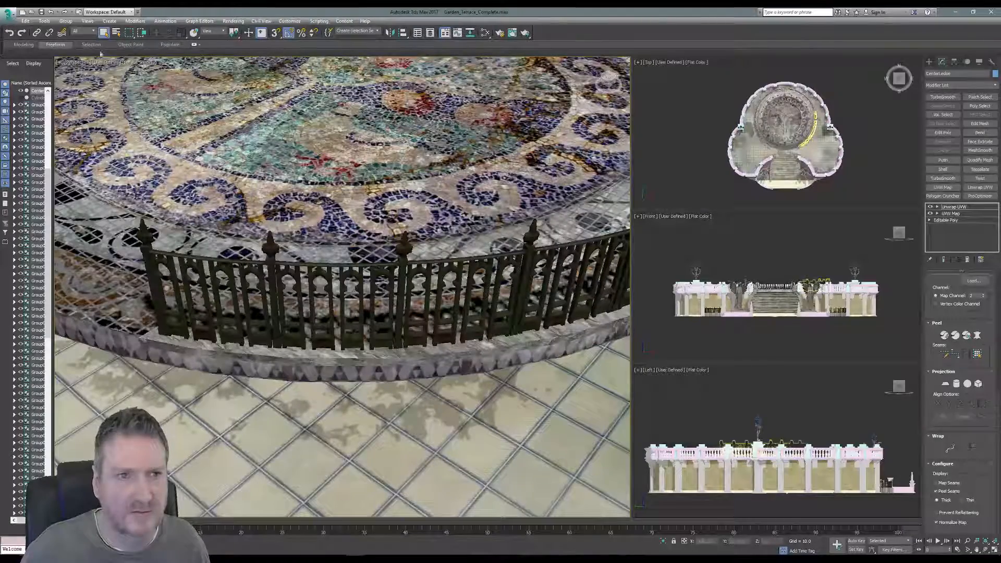
Step: Save the Garden_Terrace_Complete scene and switch to Mari
left_click(8, 14)
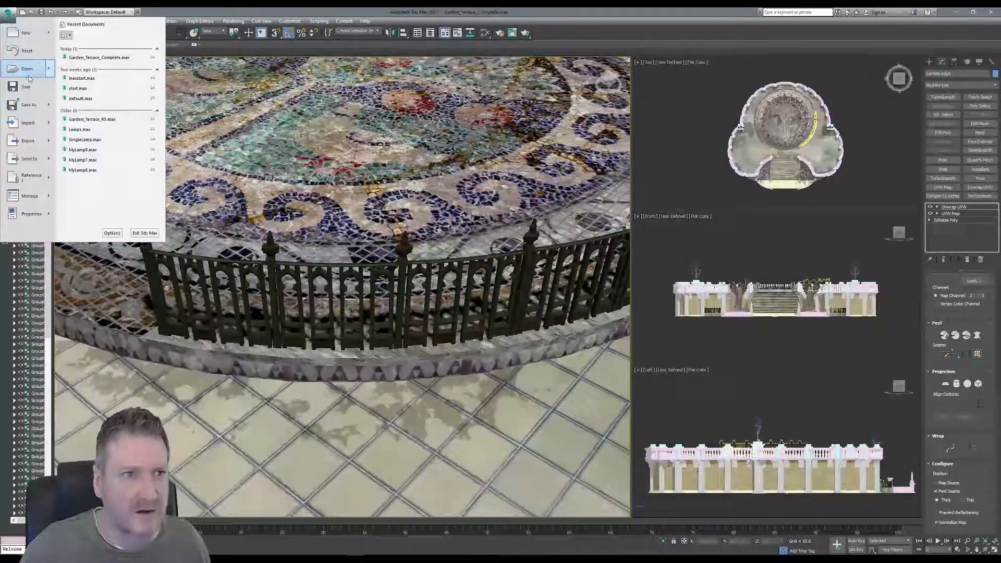
left_click(24, 90)
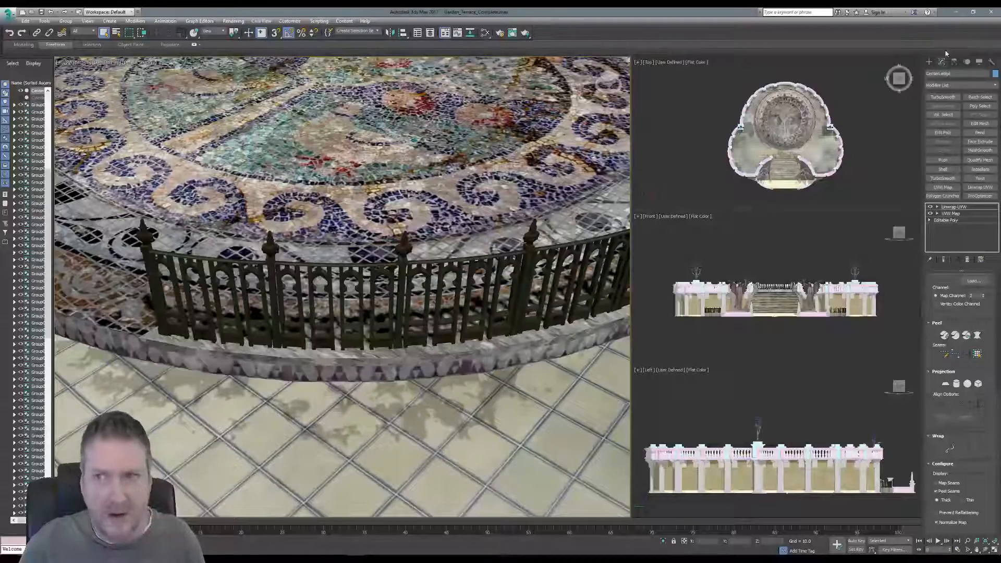
left_click(955, 12)
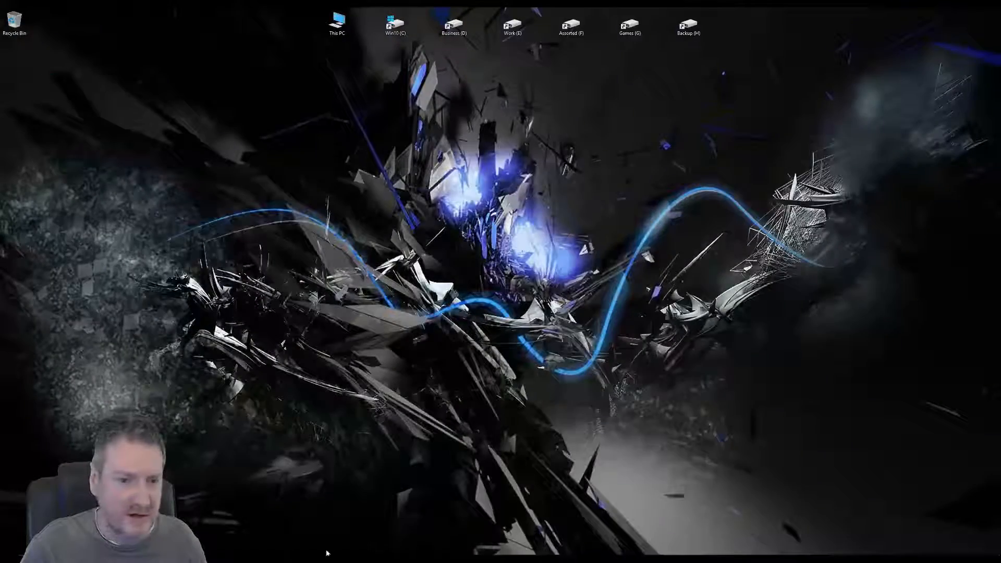
left_click(327, 555)
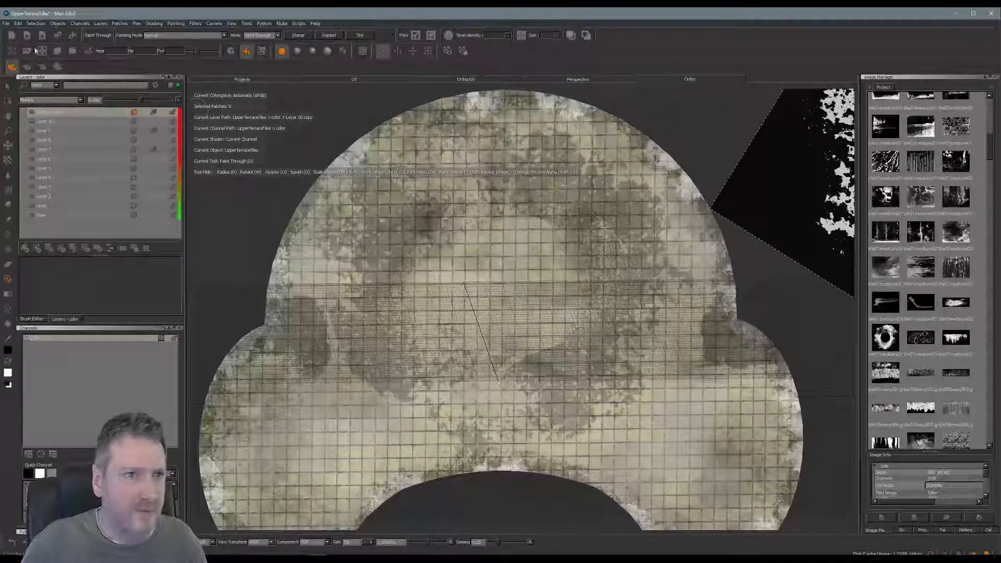
Step: Save the open UpperTerraceTiles project and close it
left_click(7, 24)
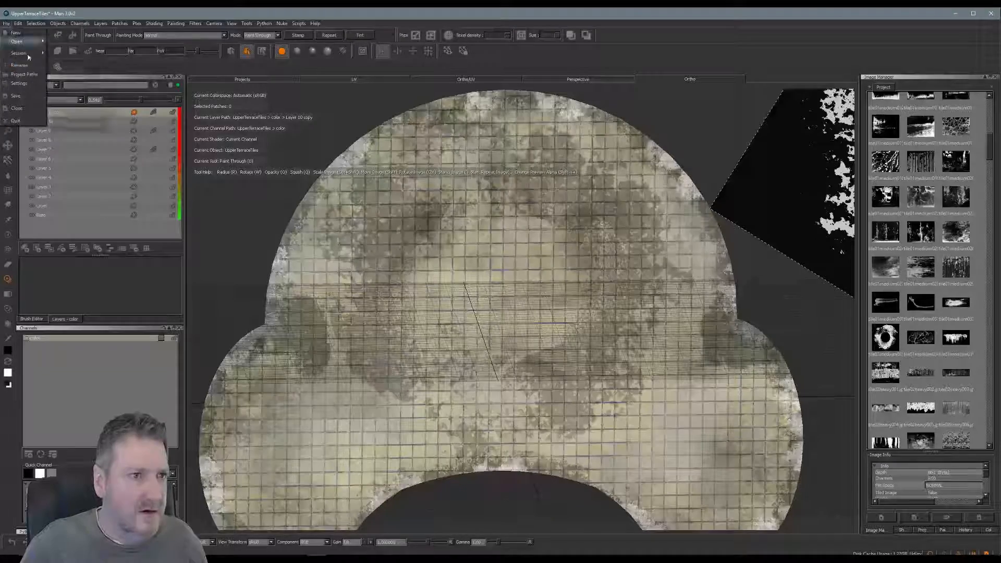
left_click(16, 95)
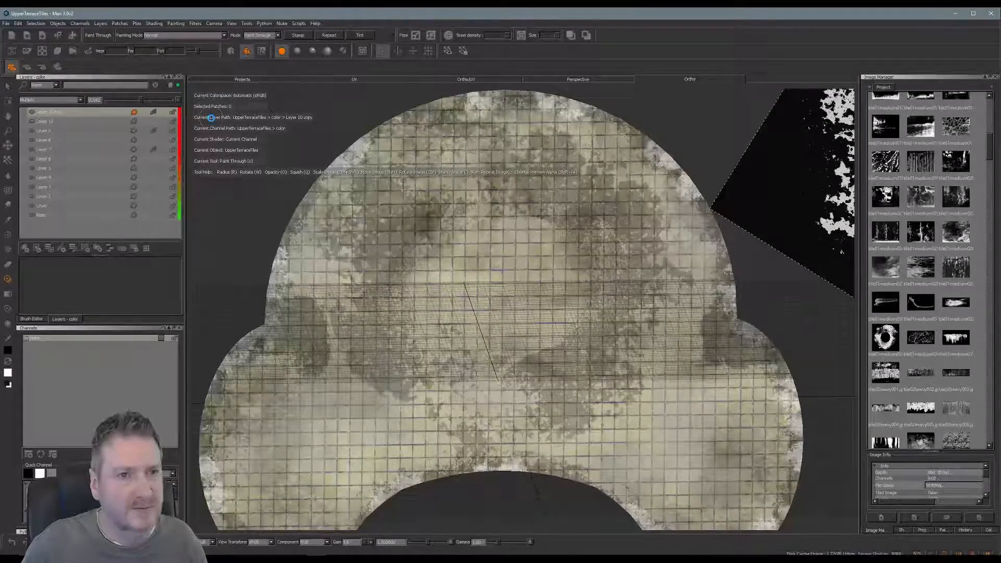
left_click(8, 23)
left_click(8, 24)
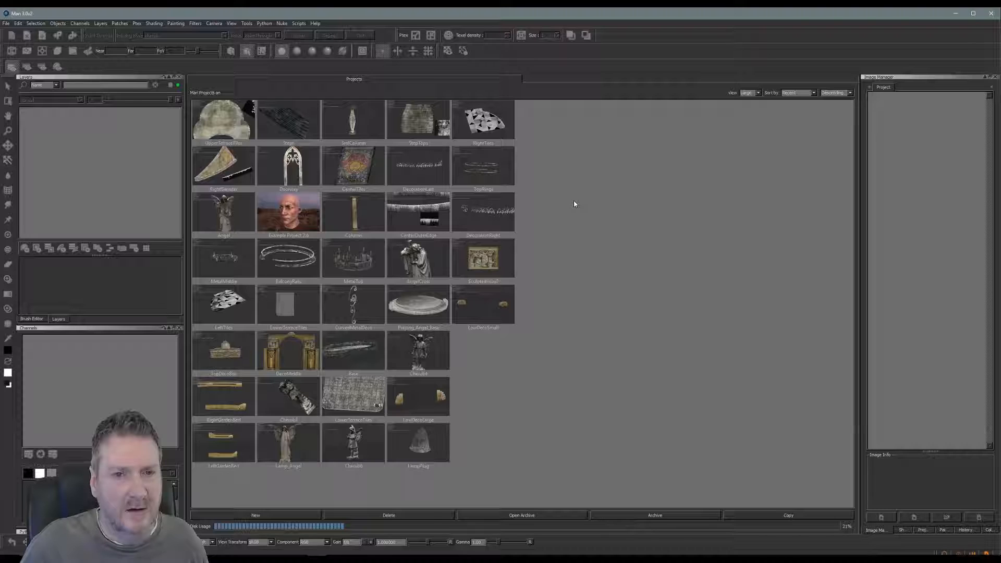
Step: Start a new project named CenterLedge with CenterLedge.obj from the F:/Stairs folder as its geometry
key("ctrl+n")
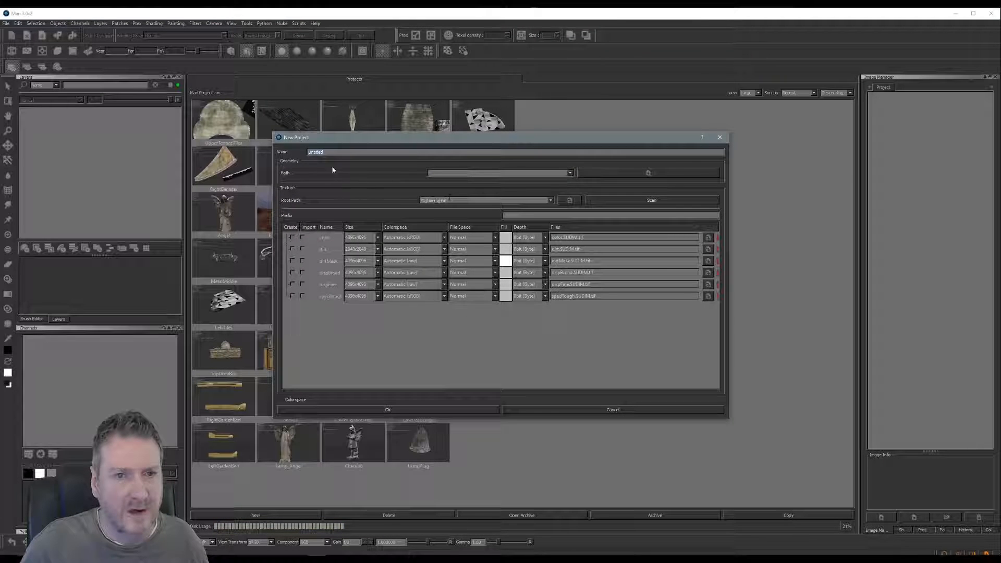
type("CenterLedge")
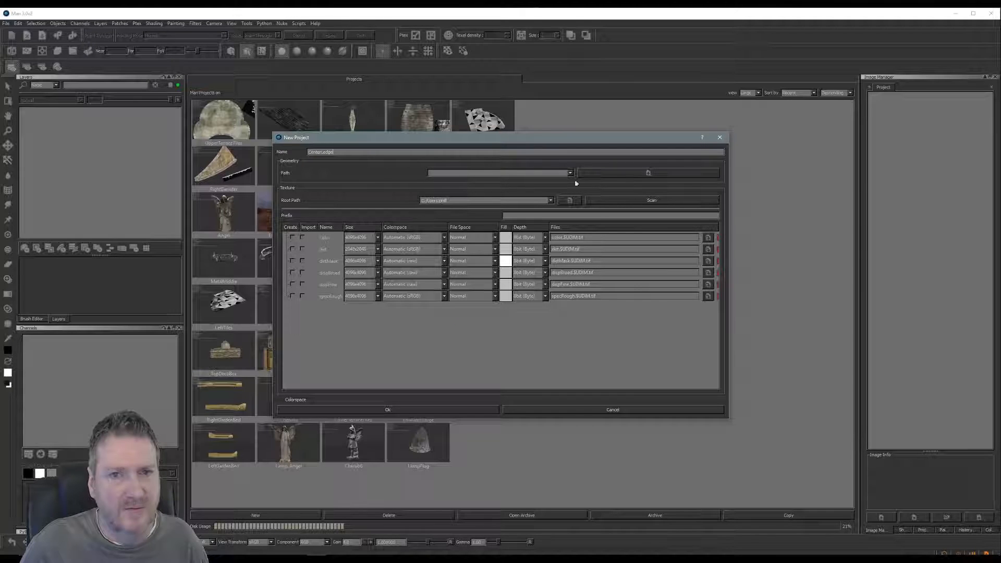
left_click(633, 173)
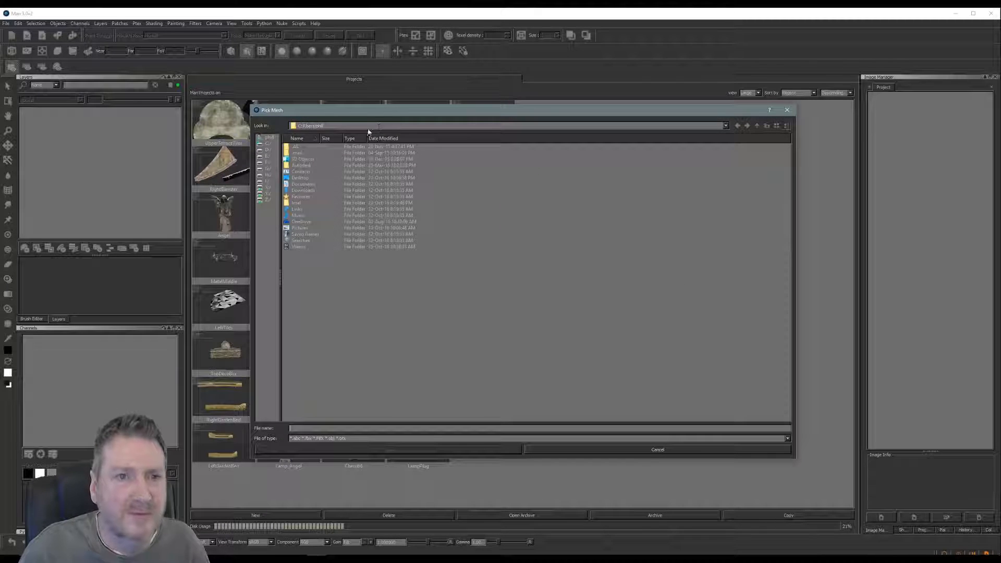
left_click(725, 126)
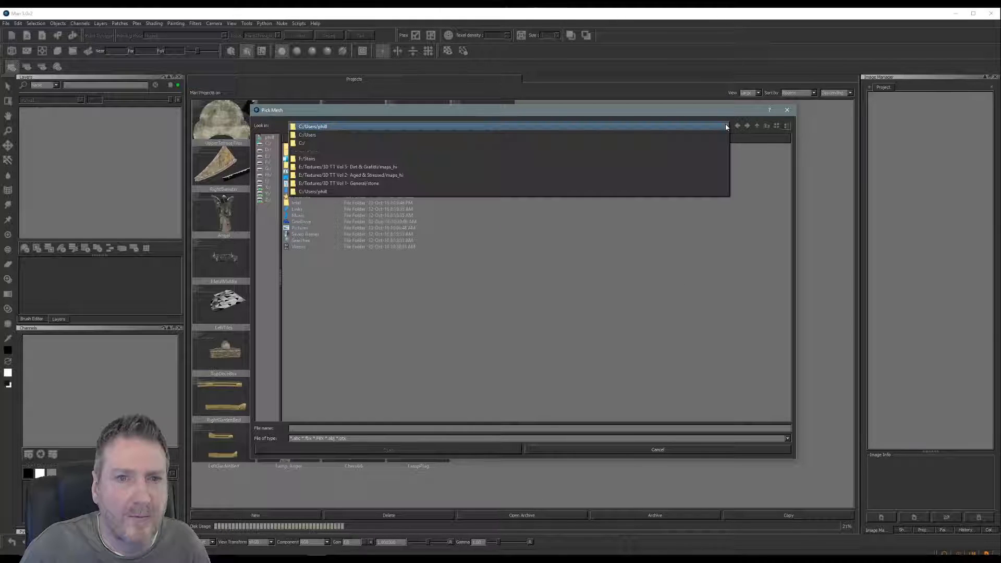
left_click(540, 159)
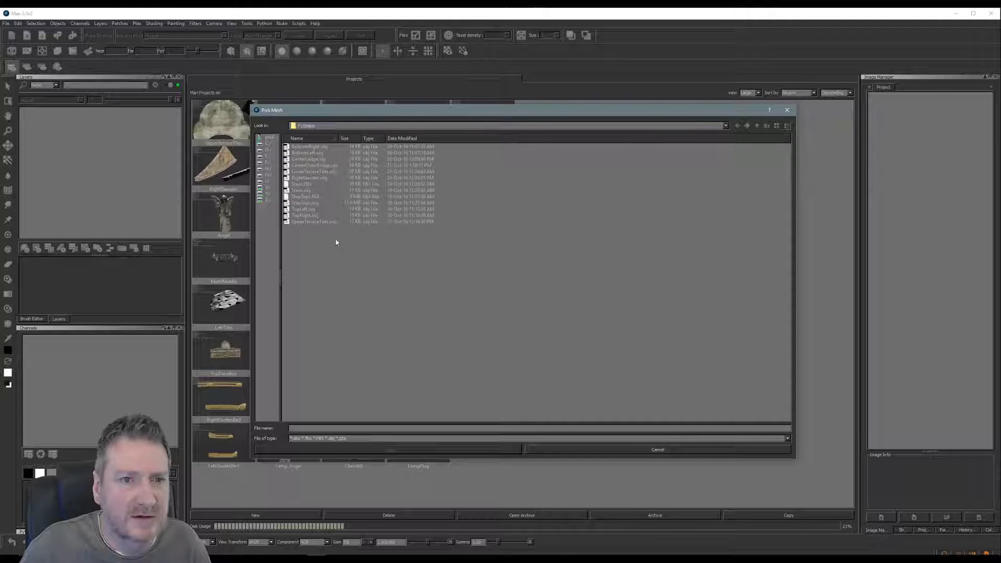
left_click(312, 159)
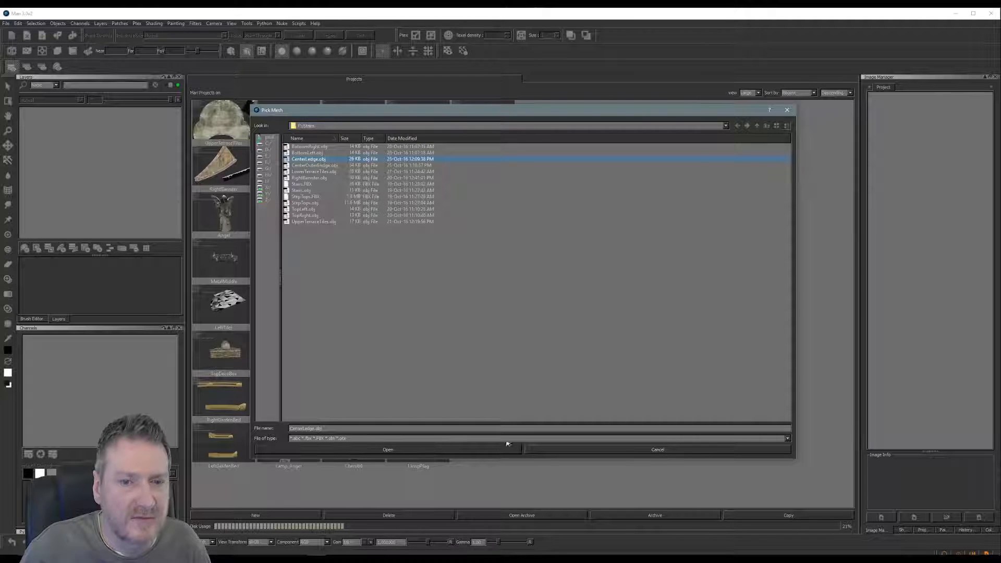
left_click(420, 450)
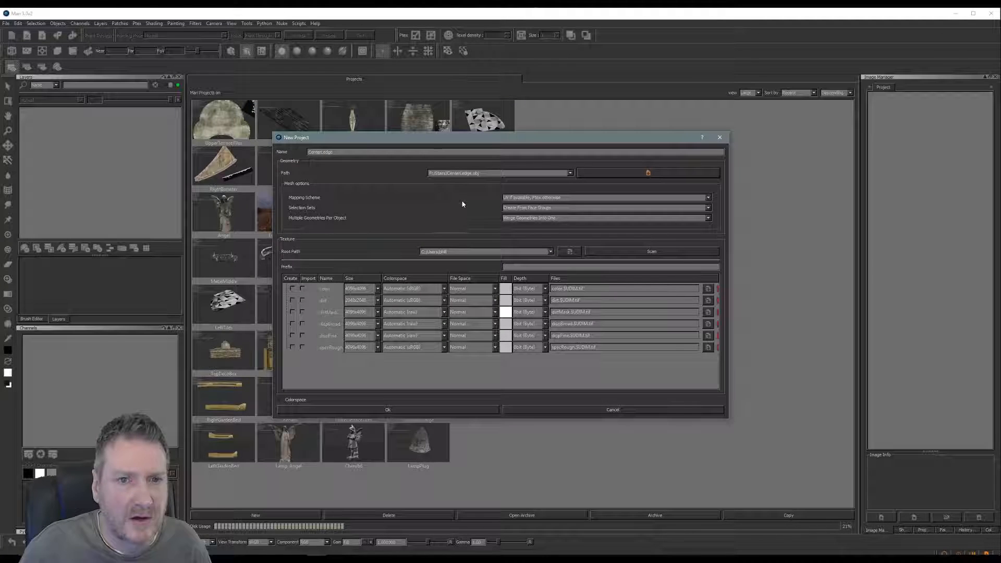
Step: Include a color channel sized 2048x2048, create the project and dismiss the project data warning
left_click(292, 289)
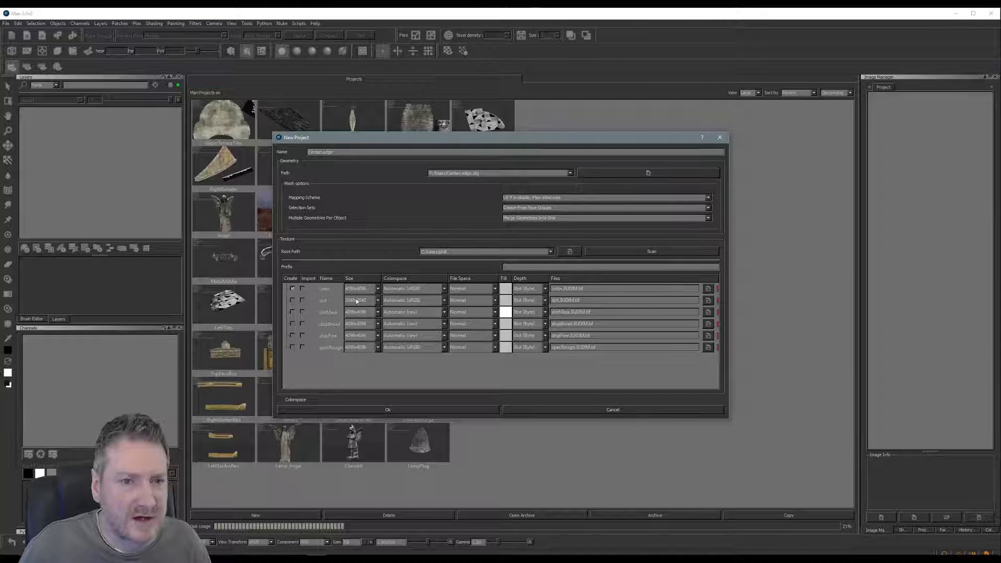
left_click(378, 289)
left_click(366, 281)
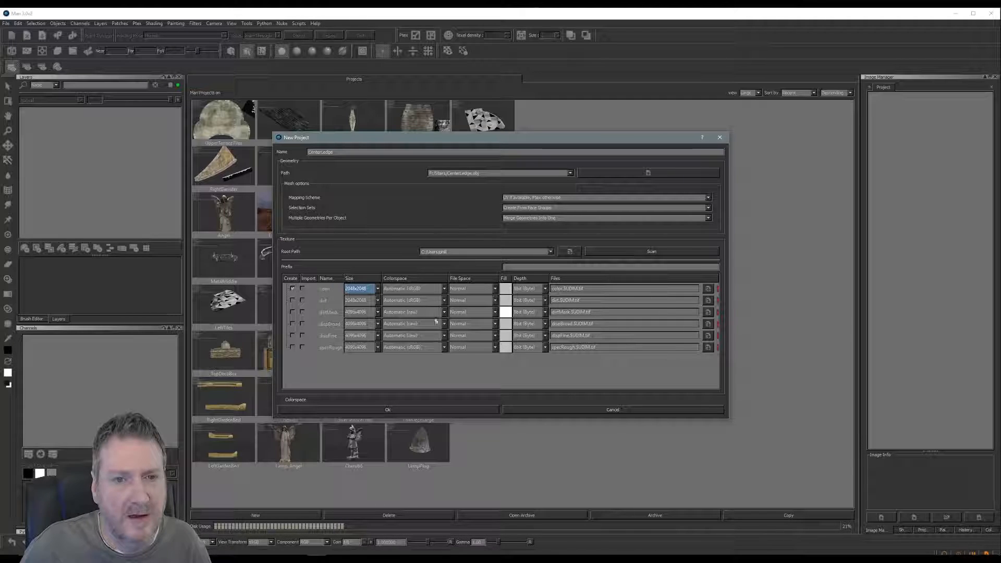
left_click(399, 411)
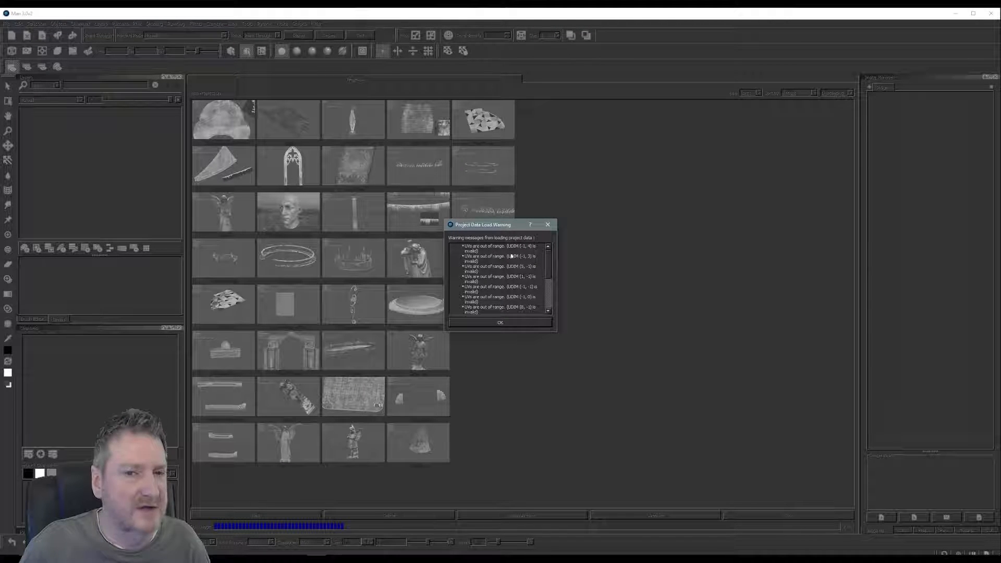
left_click(511, 324)
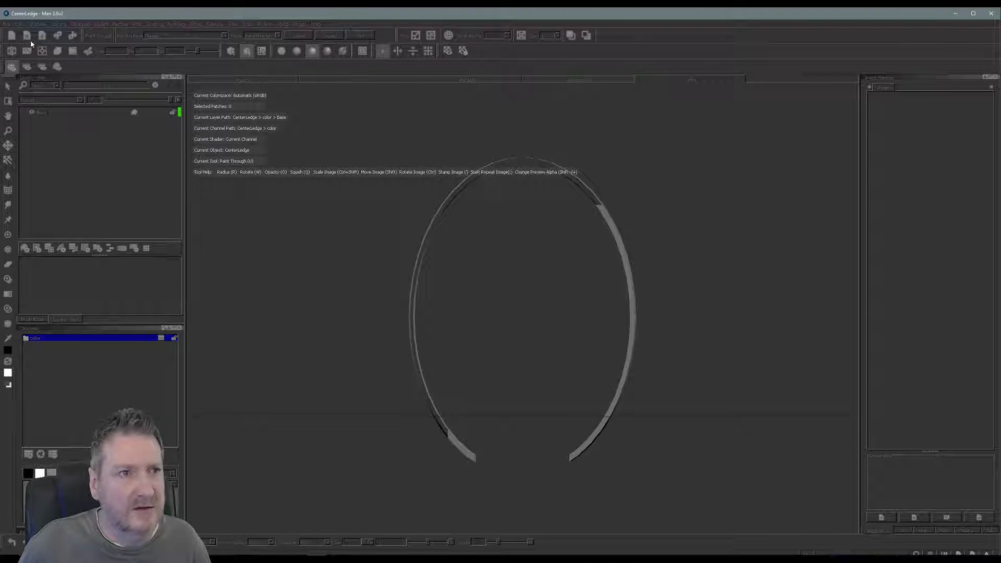
Step: Save the CenterLedge project and close it
left_click(7, 24)
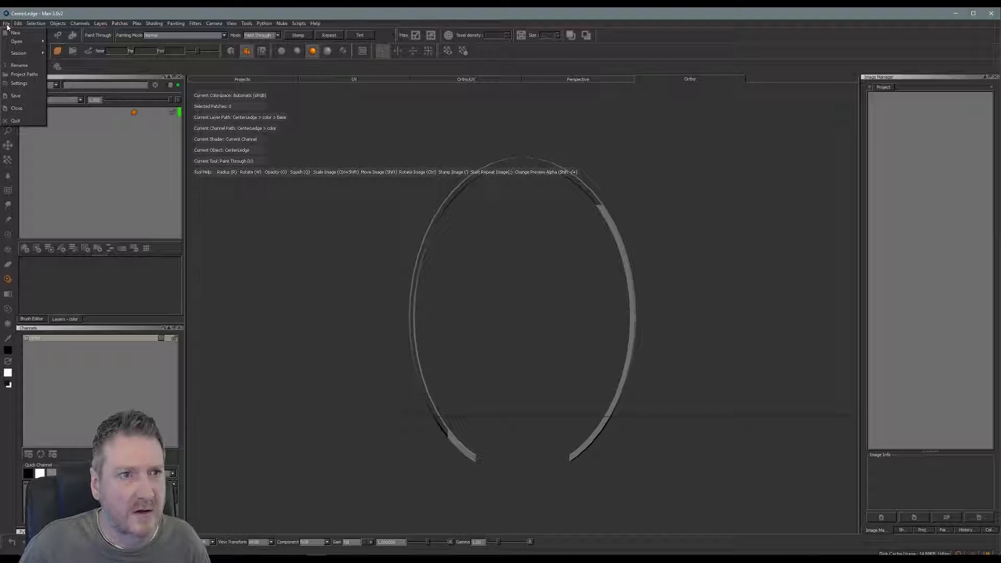
left_click(28, 99)
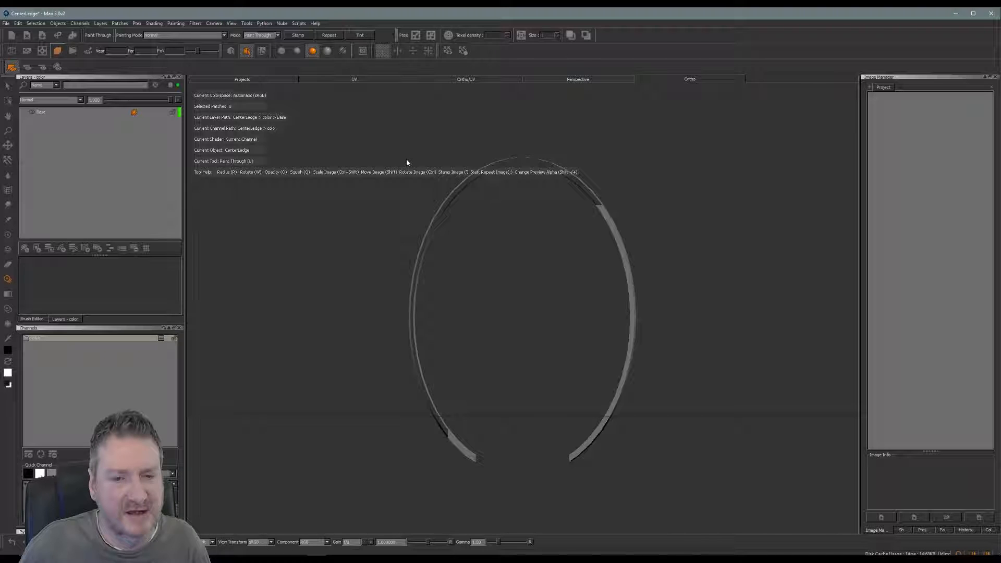
key("ctrl+w")
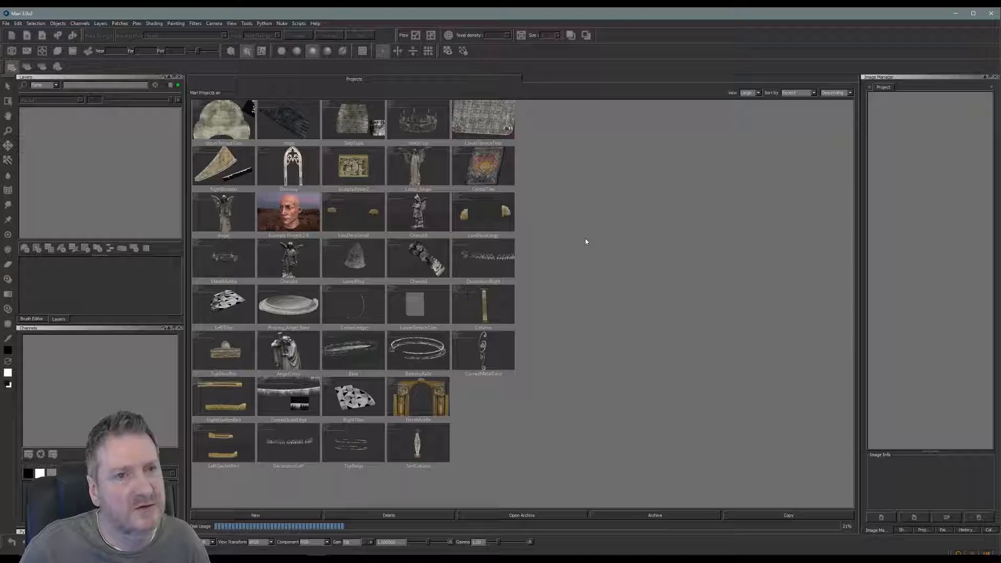
Step: Delete the CenterLedge project from the project list
right_click(353, 312)
left_click(369, 330)
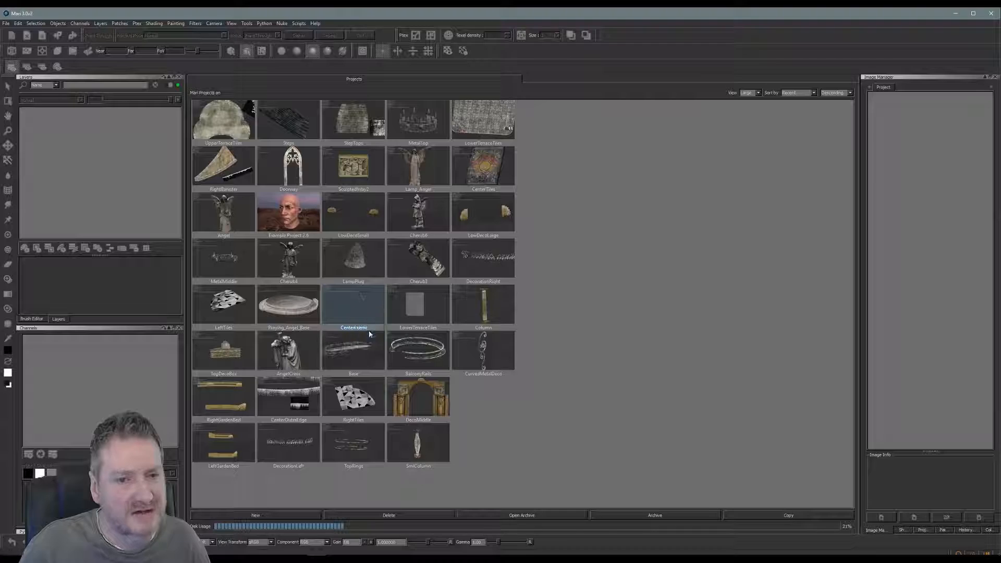
left_click(486, 295)
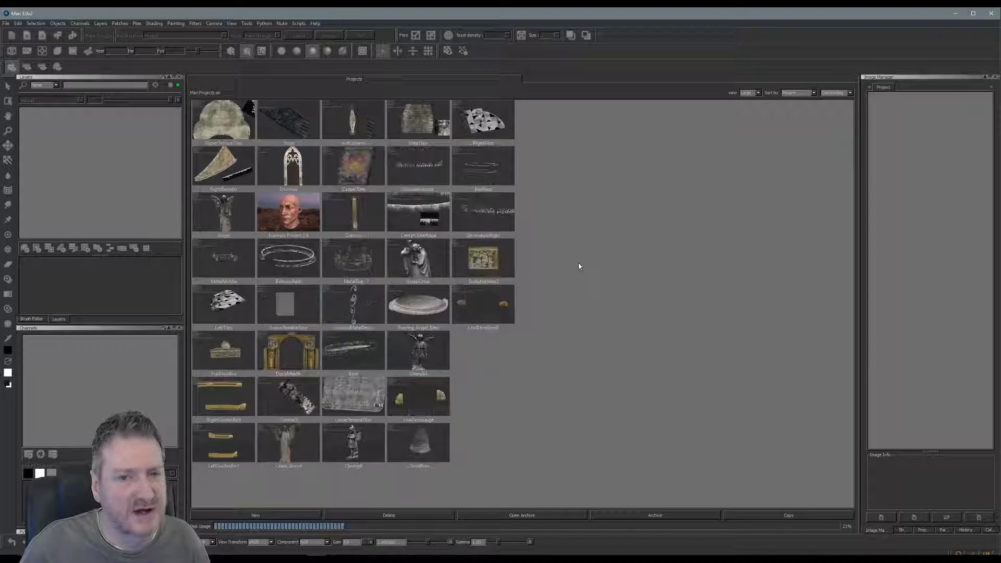
Step: Switch to 3ds Max and copy map channel 2 of the CenterLedge object in Map Channel Info
left_click(957, 13)
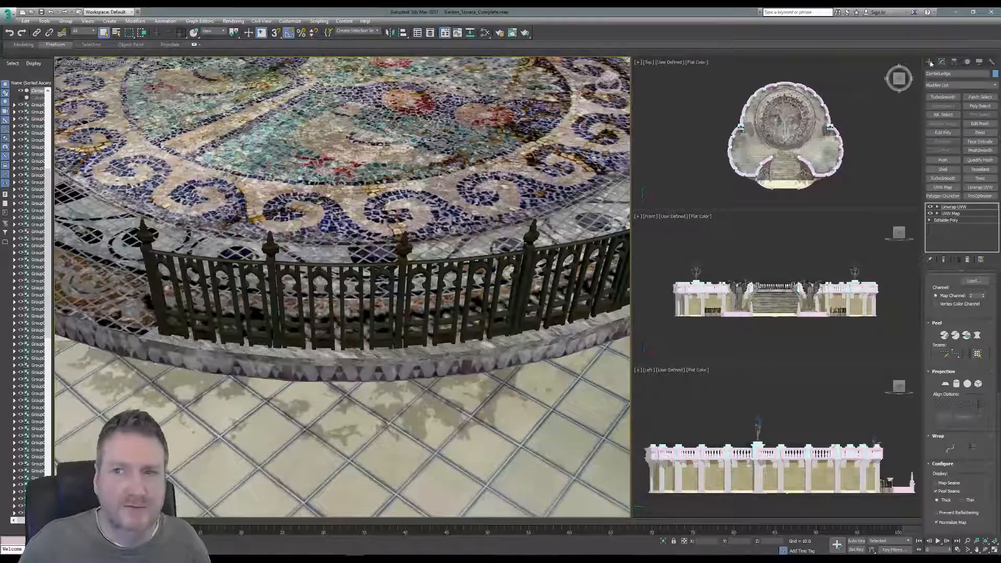
left_click(992, 62)
left_click(960, 219)
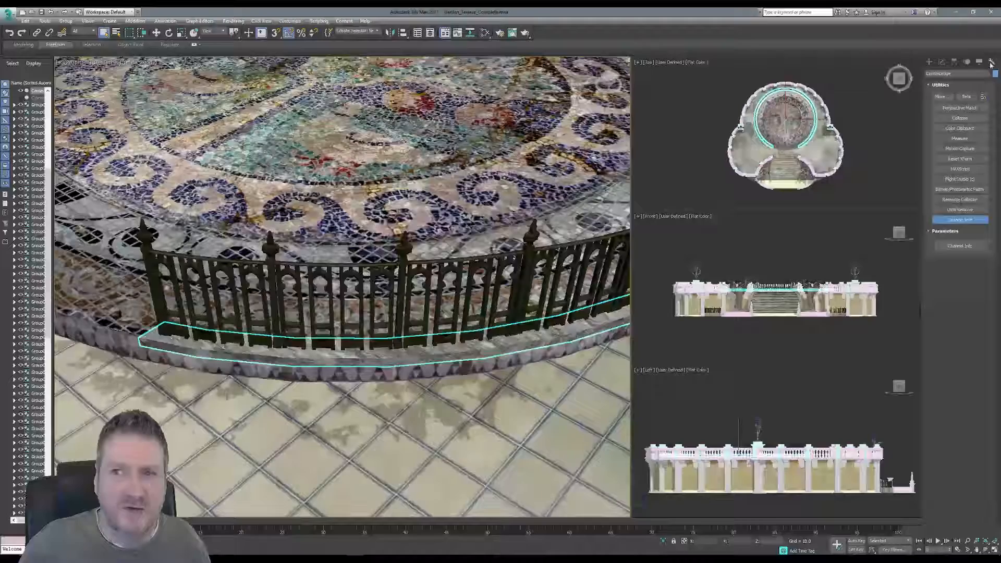
left_click(958, 247)
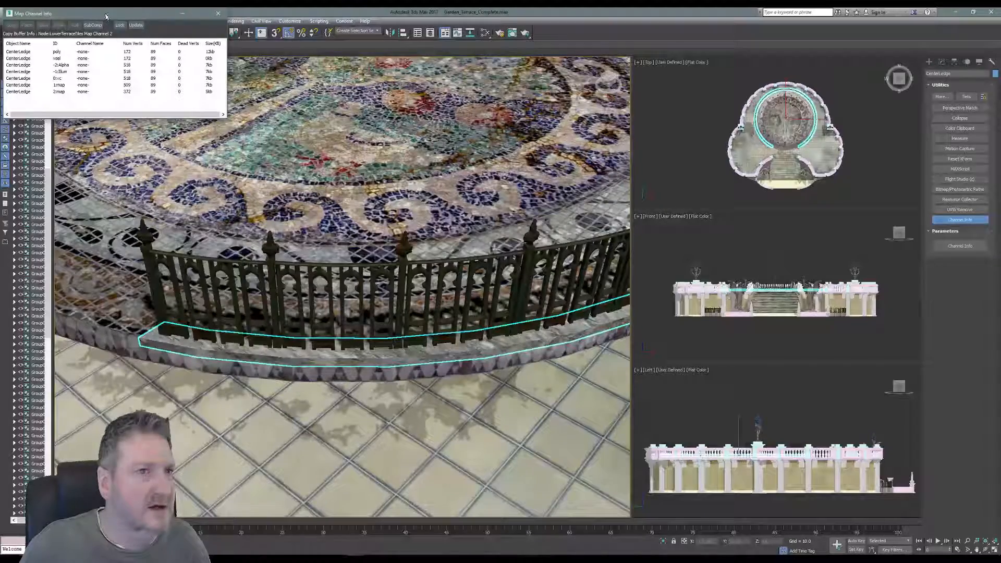
left_click_drag(106, 16, 314, 53)
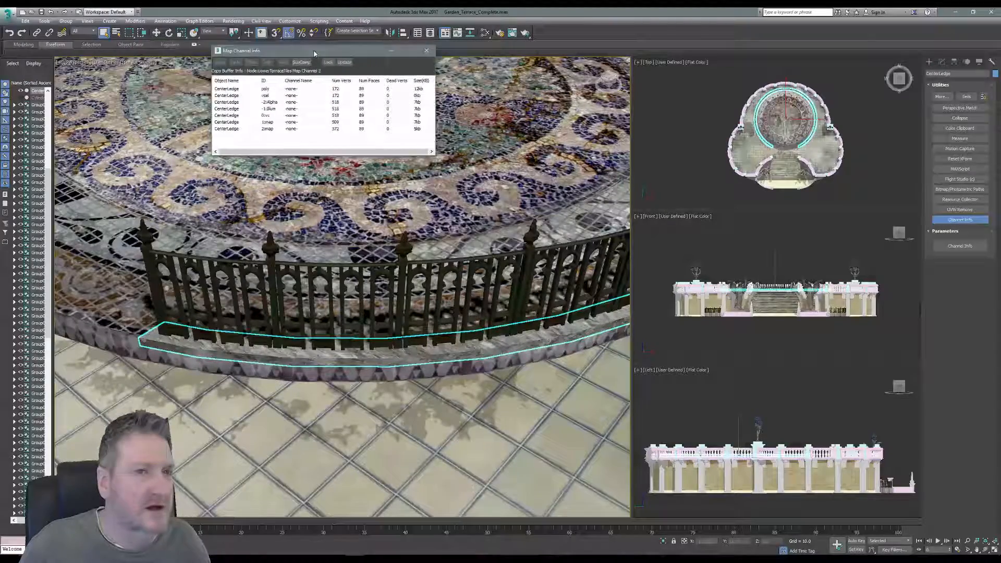
right_click(269, 130)
left_click(287, 136)
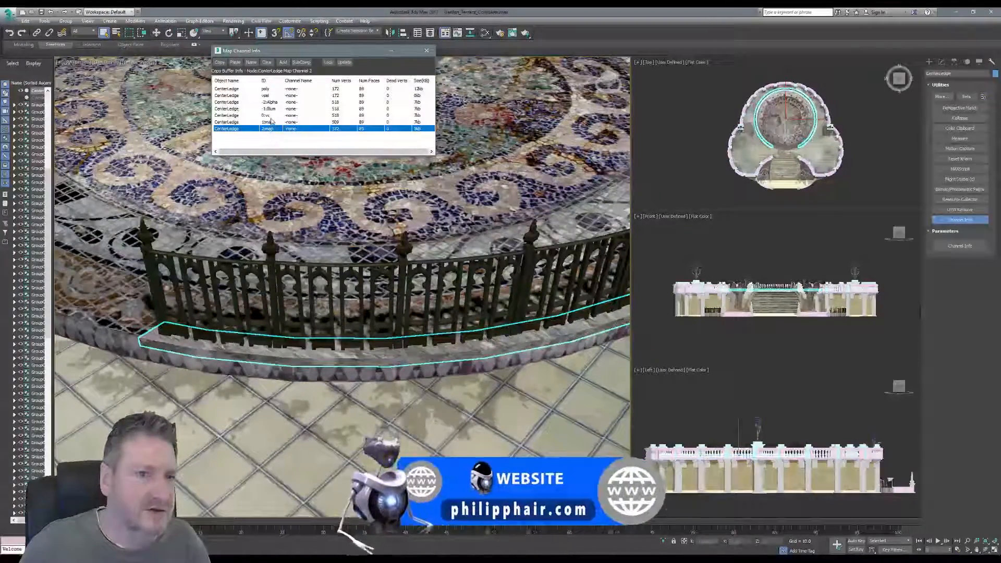
Step: Paste the copied mapping into CenterLedge's map channel 1, clear map channel 2 and close Map Channel Info
left_click(273, 123)
right_click(273, 123)
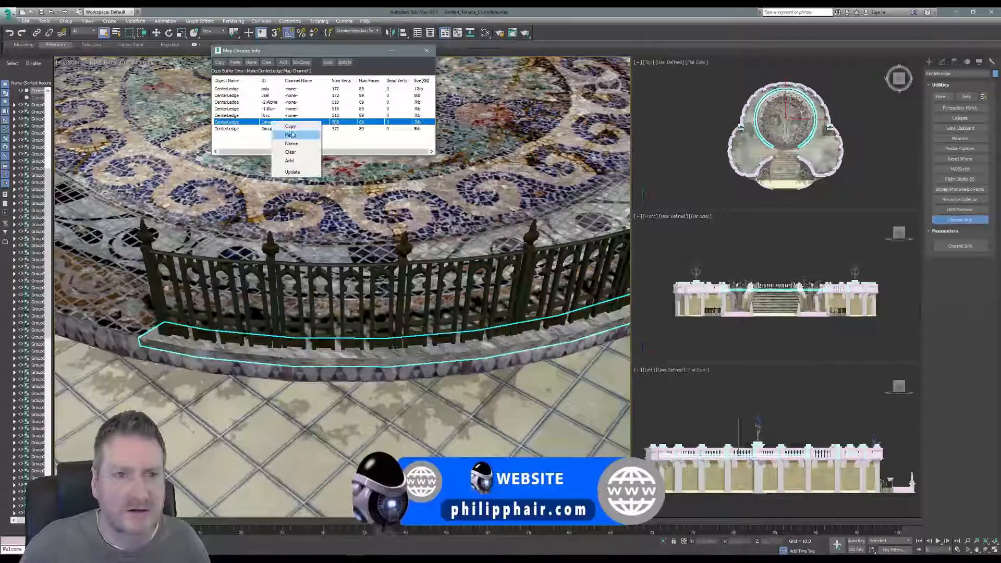
left_click(292, 134)
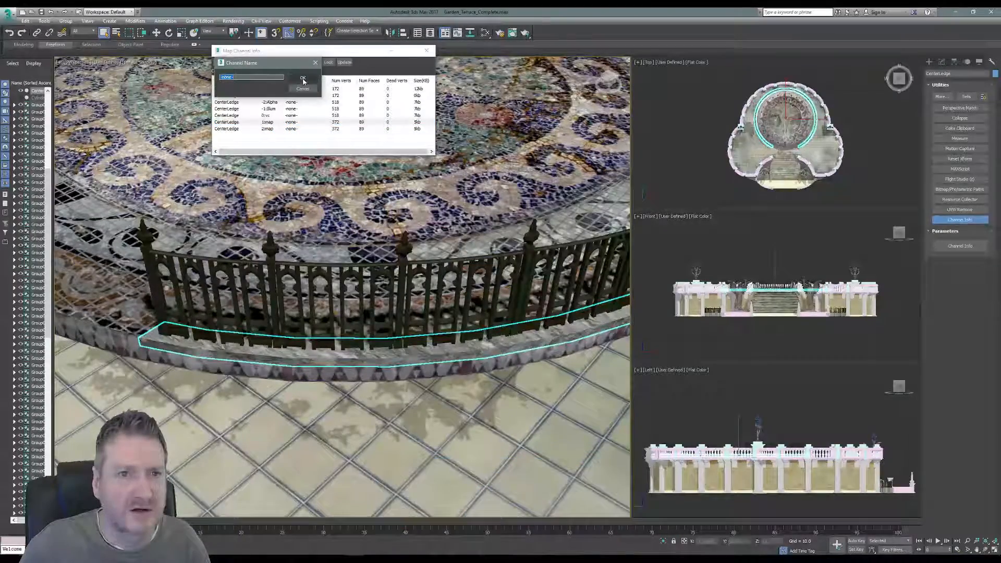
left_click(267, 130)
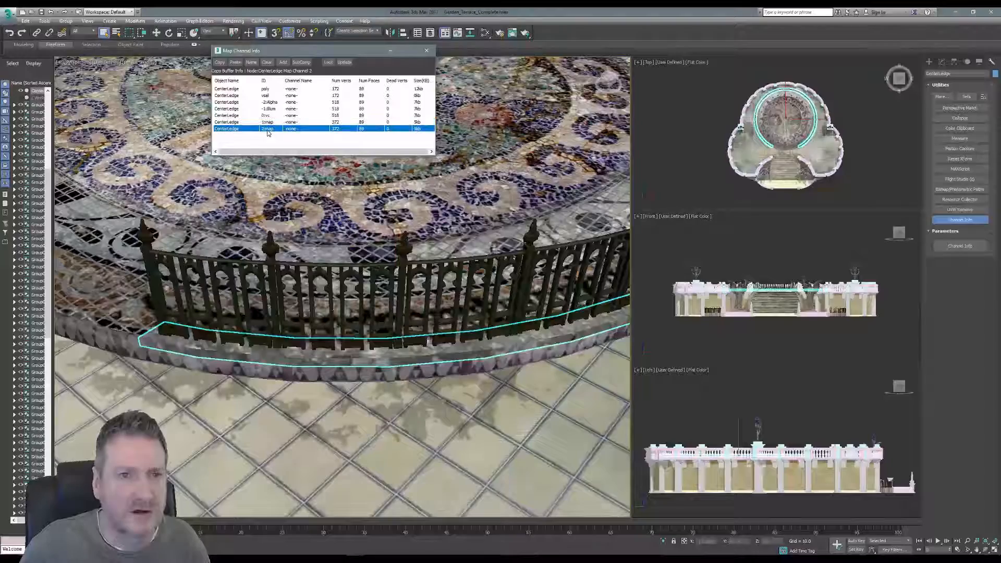
right_click(267, 130)
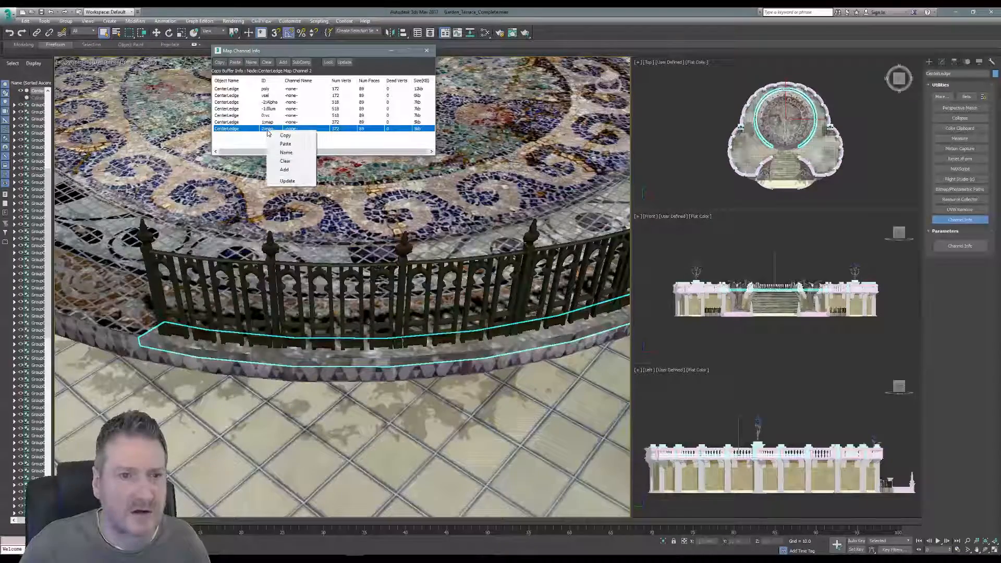
left_click(287, 162)
left_click(427, 51)
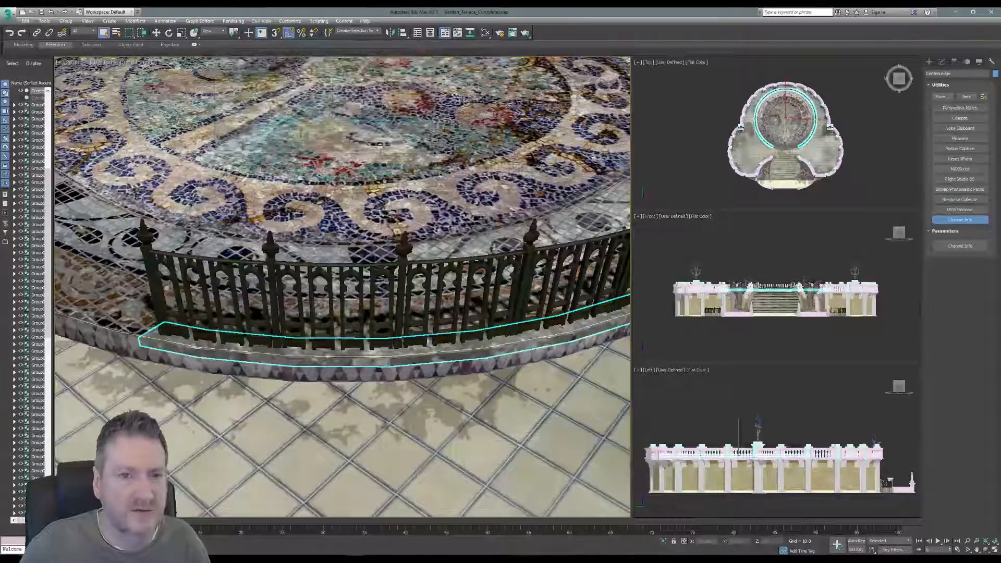
Step: Add a new Standard material in the Slate Material Editor, below the existing material nodes
left_click(484, 32)
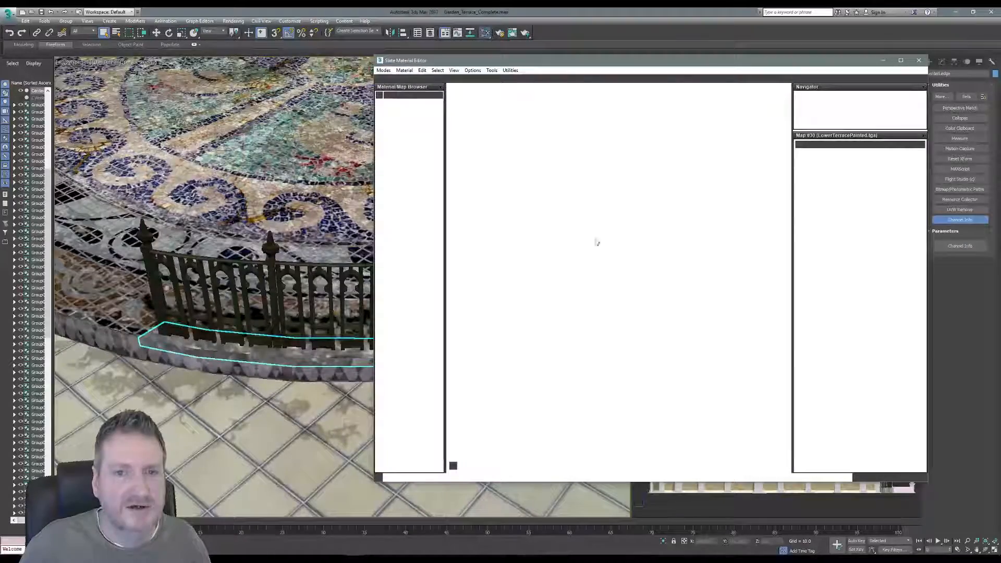
scroll(648, 219, "down", 5)
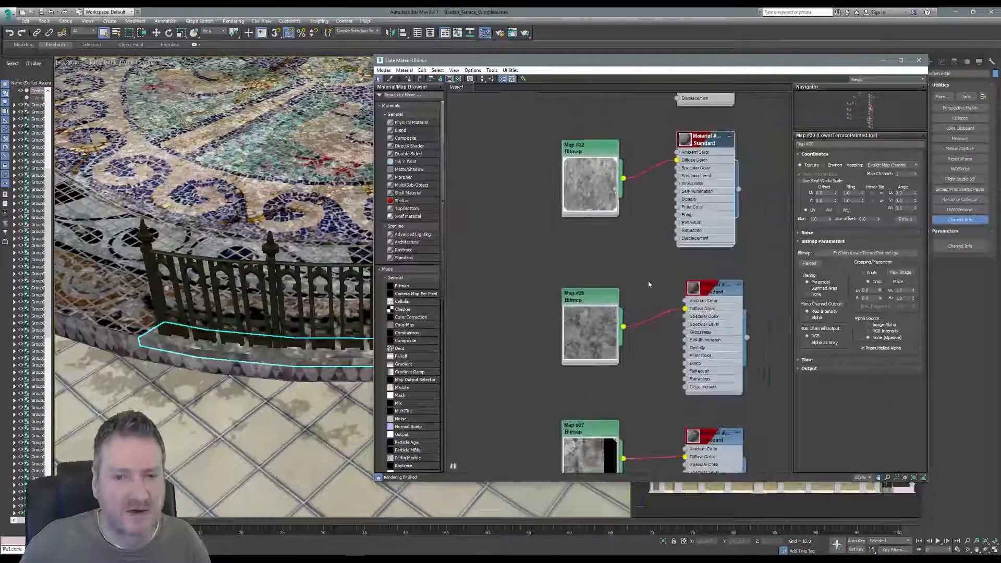
scroll(648, 311, "down", 5)
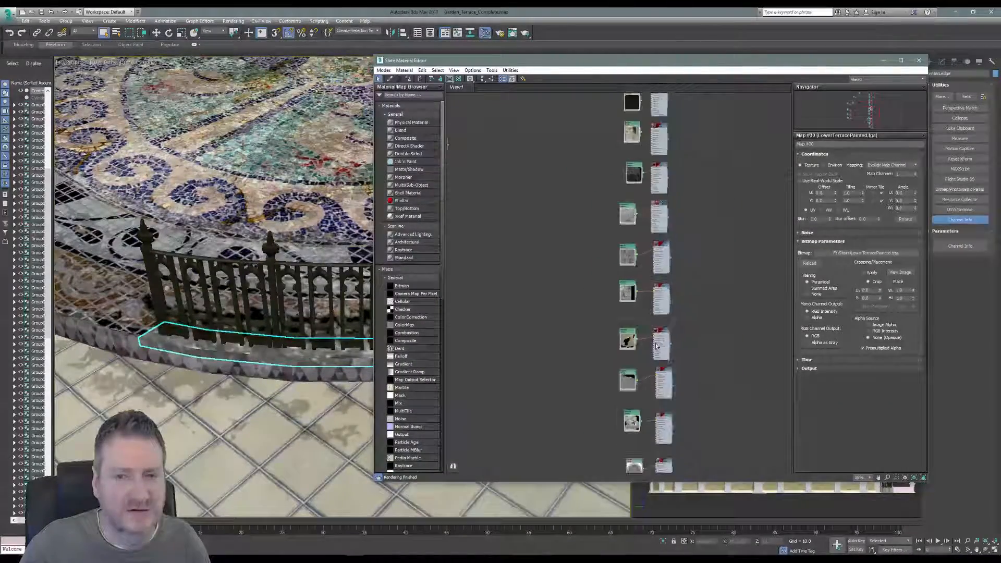
scroll(680, 312, "up", 8)
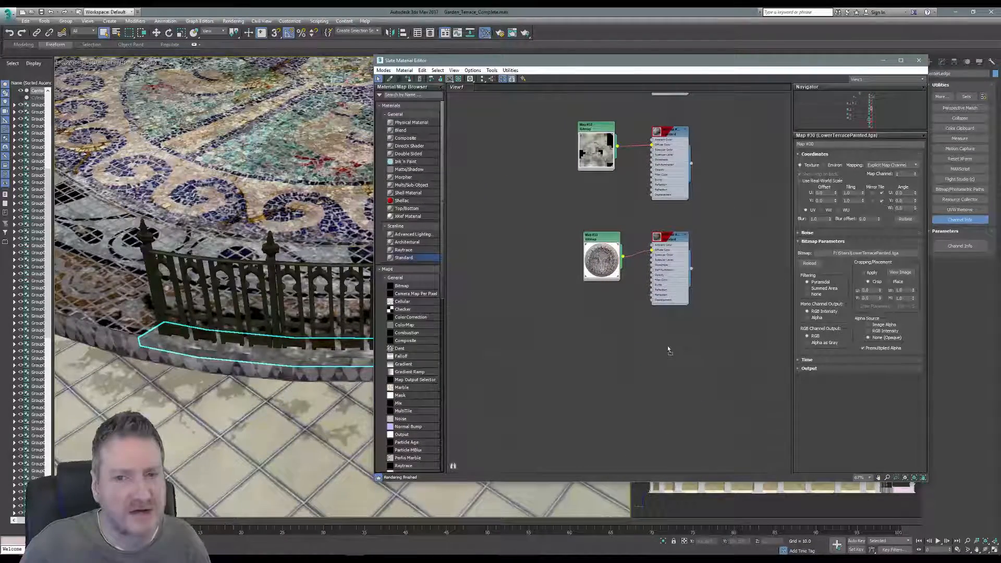
left_click_drag(669, 350, 669, 354)
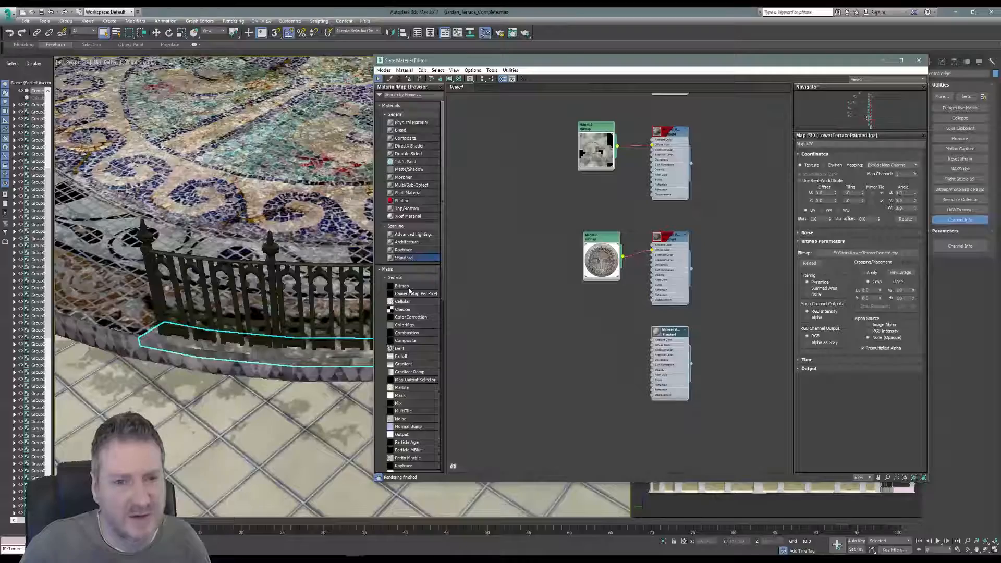
Step: Add a Bitmap map using CenterLedge.tga from the F:\Stairs folder and connect it to the new material's Diffuse Color
left_click_drag(408, 288, 585, 349)
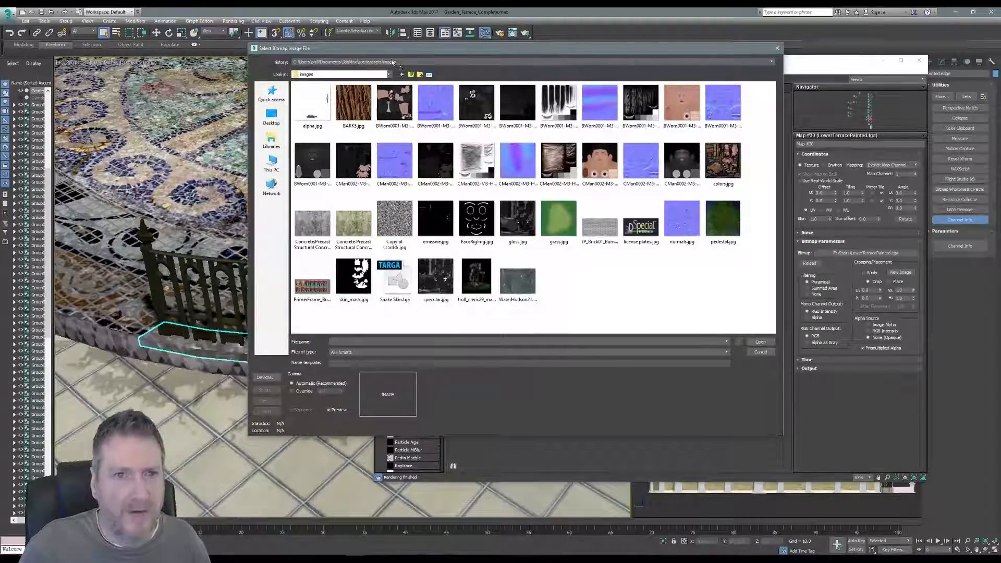
left_click(398, 63)
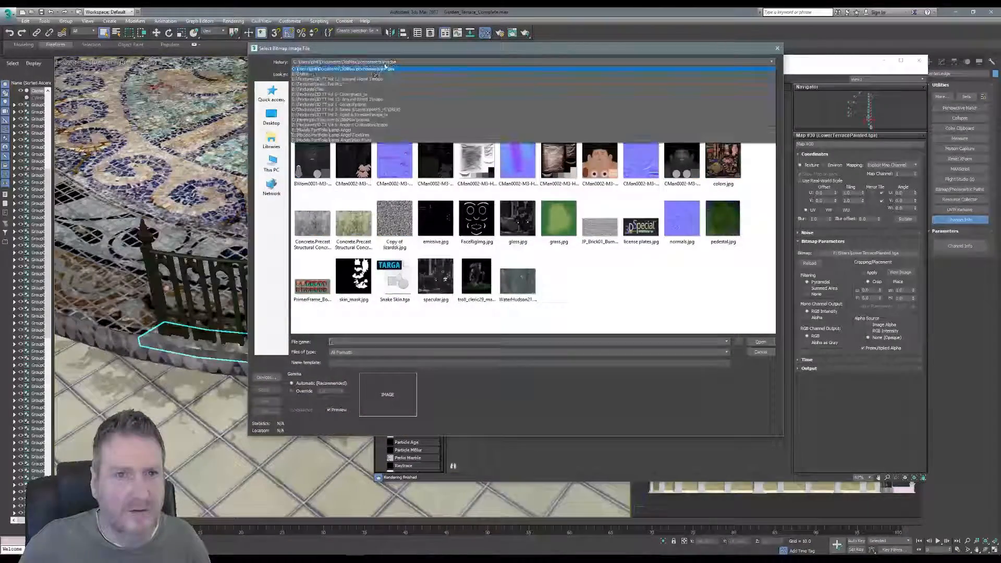
left_click(376, 75)
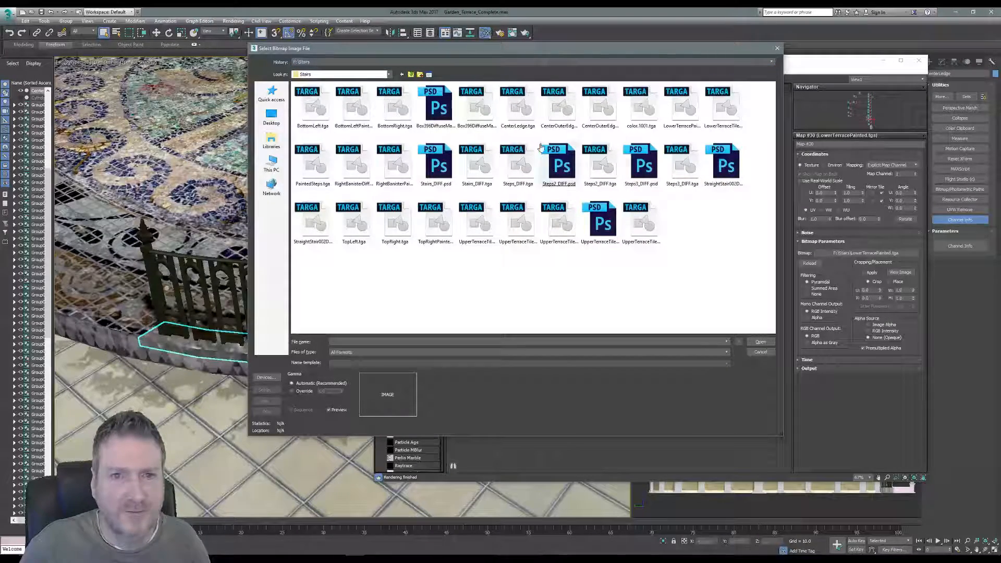
left_click(520, 107)
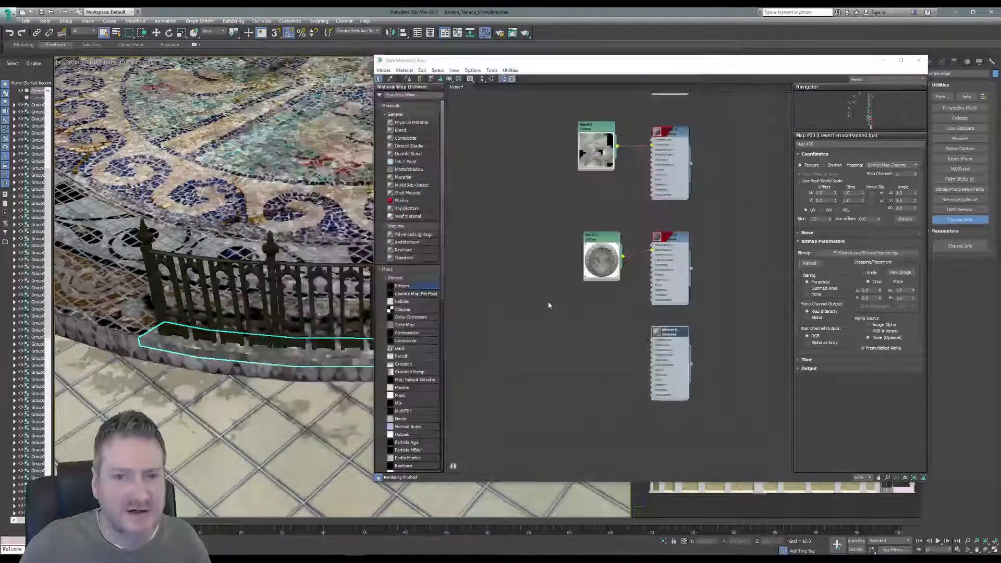
left_click_drag(608, 361, 654, 345)
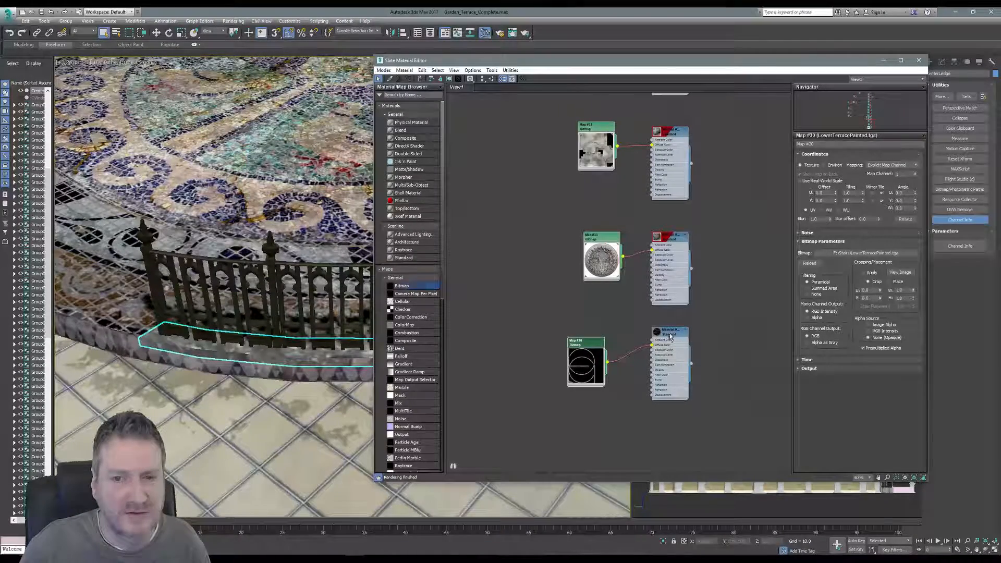
Step: Show the new material in the viewport, first as shaded and then as realistic, and close the material editor
right_click(669, 336)
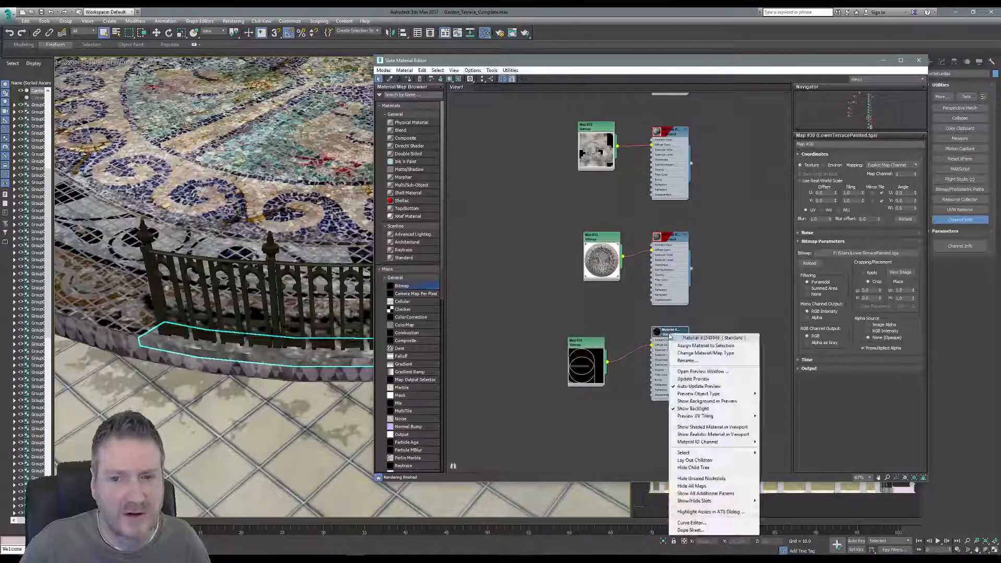
left_click(702, 428)
right_click(673, 335)
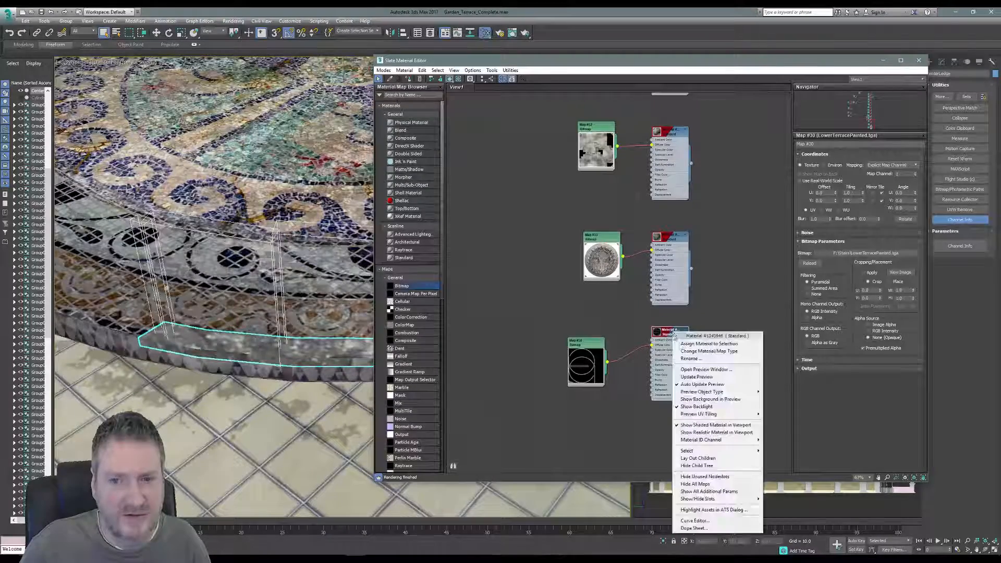
left_click(725, 433)
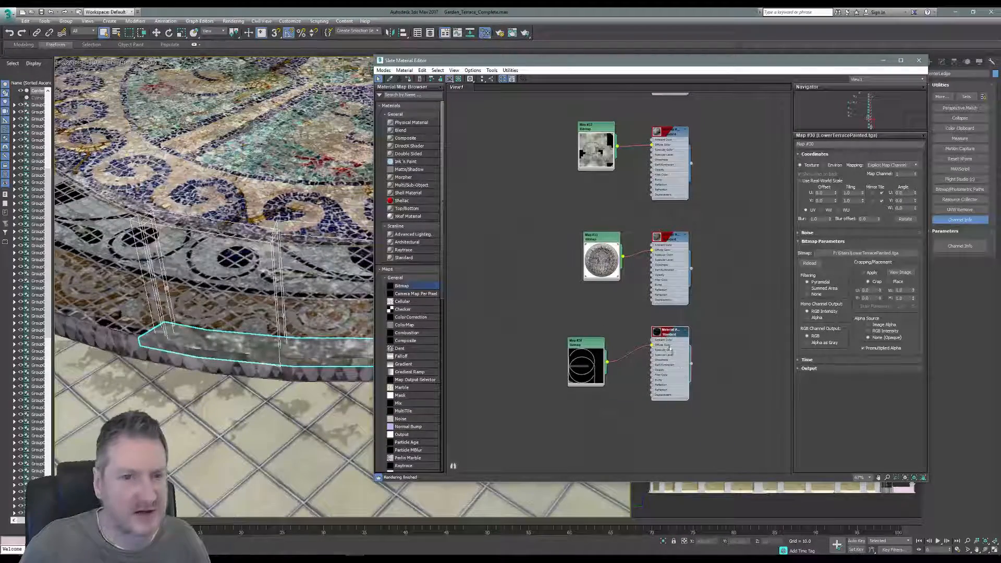
left_click(134, 63)
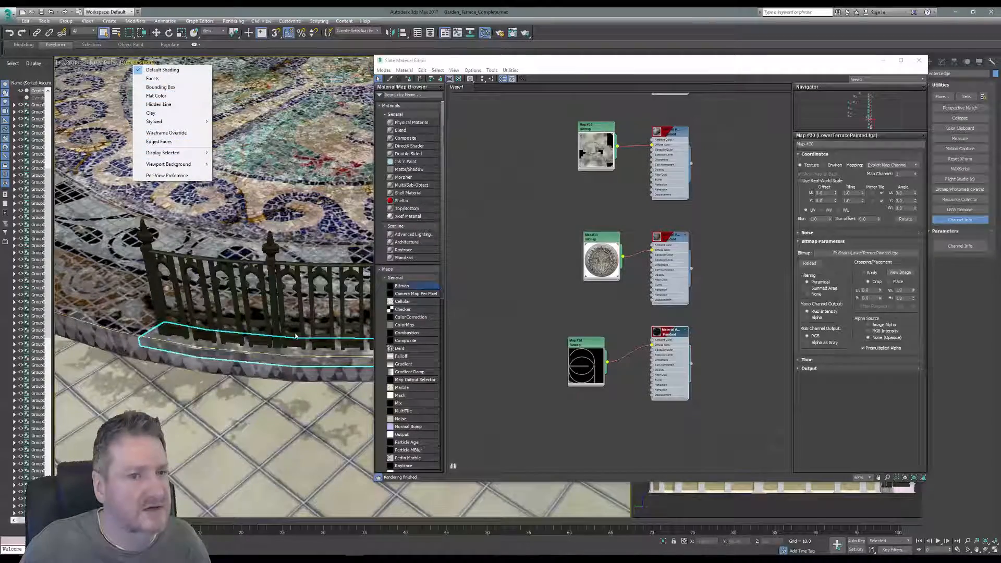
left_click(513, 270)
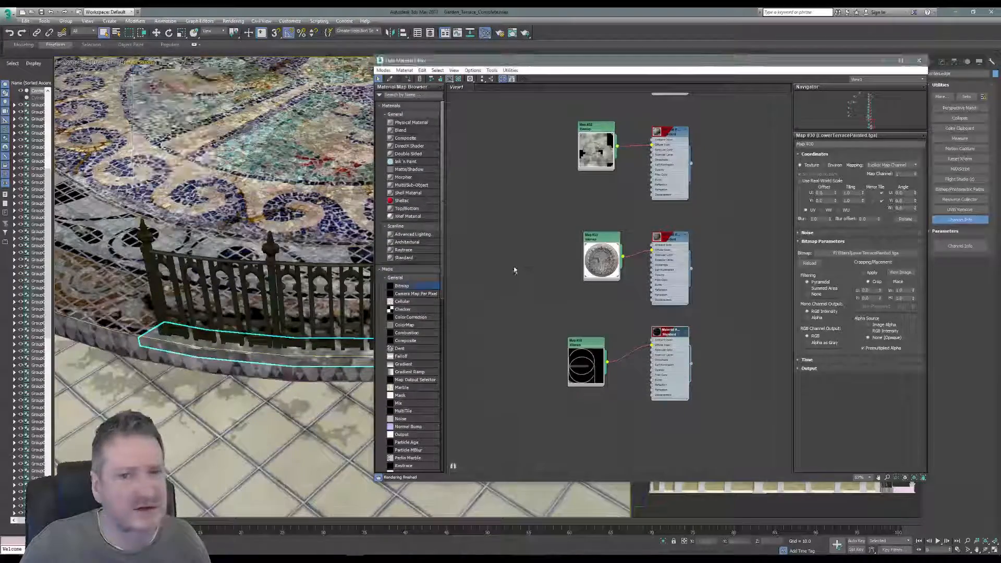
left_click(919, 60)
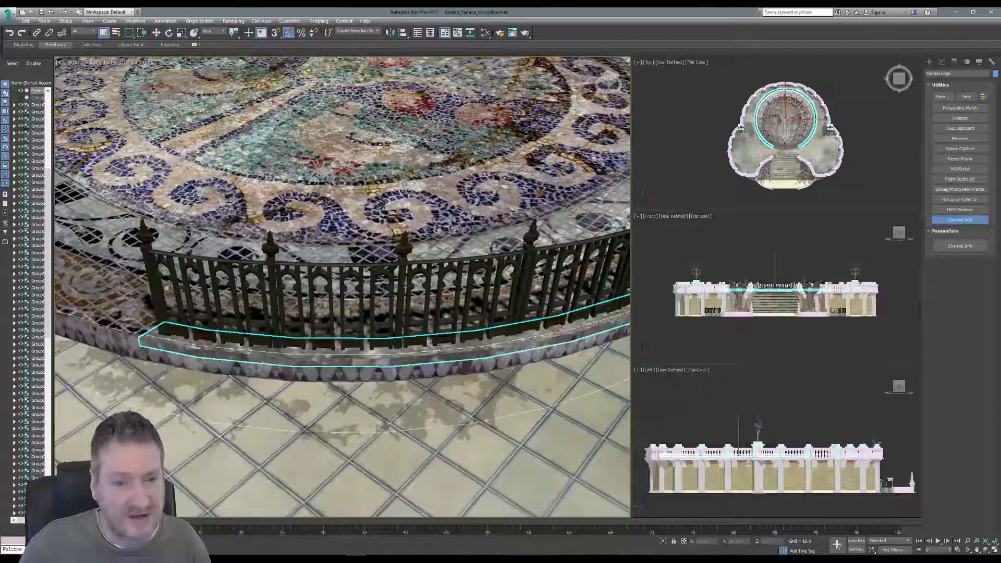
Step: Reopen the Slate Material Editor, assign the CenterLedge.tga material to the selected ledge and close the editor
left_click(485, 32)
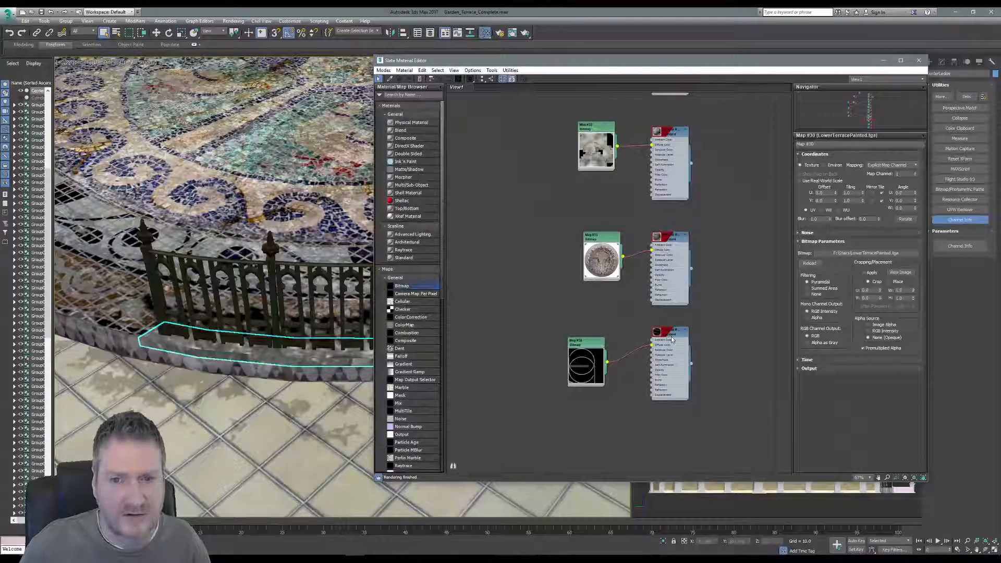
right_click(671, 337)
left_click(699, 345)
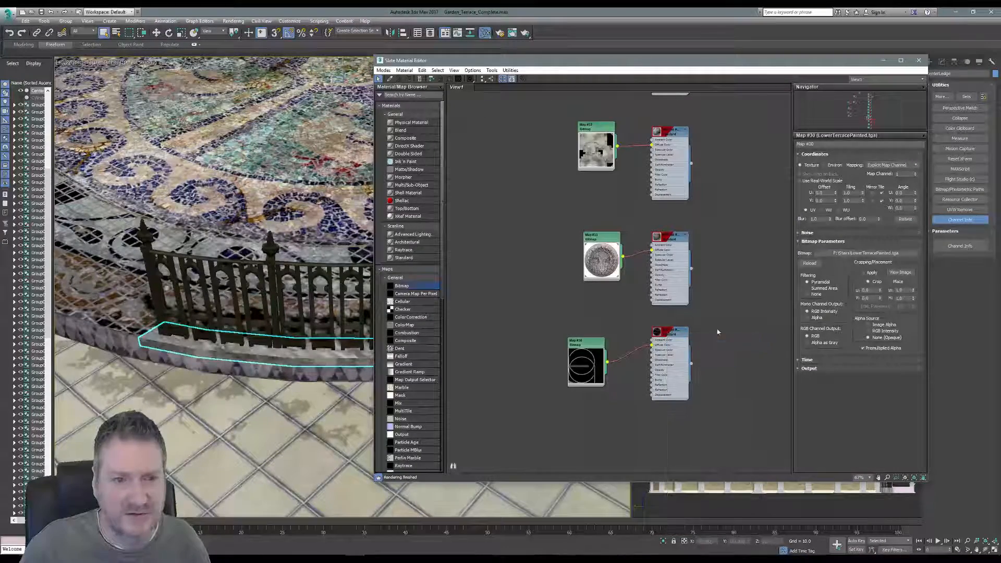
left_click(918, 60)
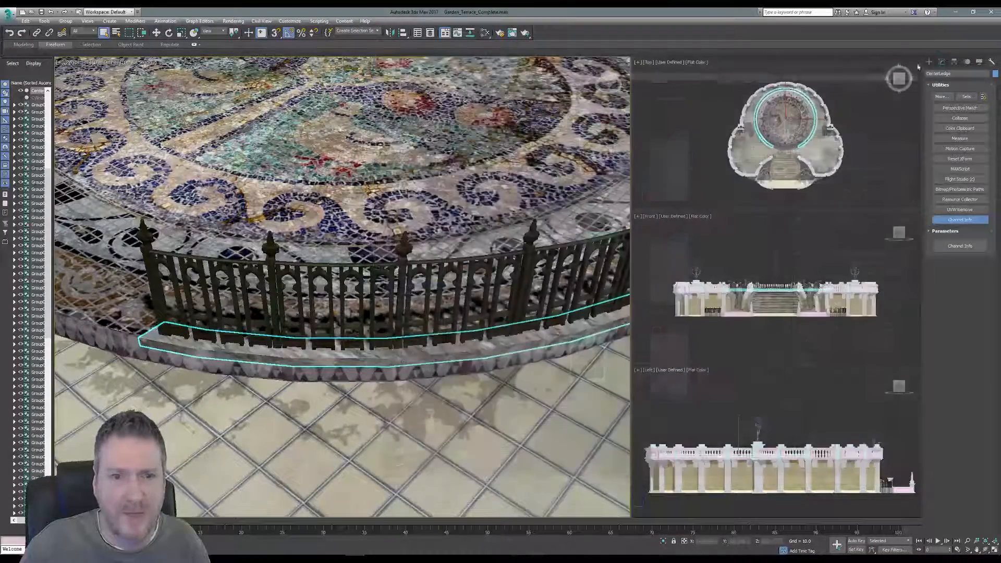
Step: Export the selected ledge as CenterLedge.obj to the F:\Stairs folder, replacing the existing file
left_click(8, 13)
mouse_move(37, 144)
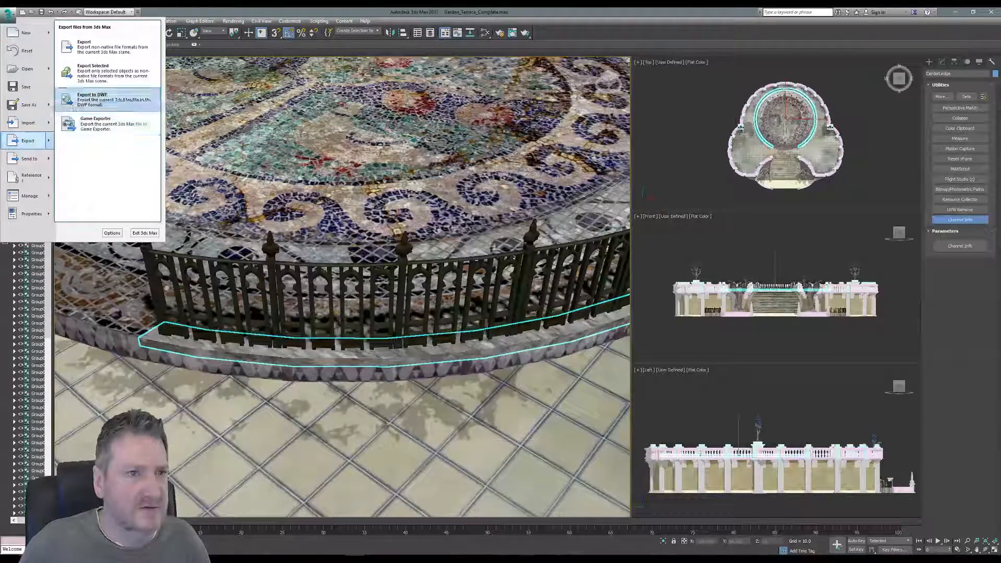
left_click(95, 70)
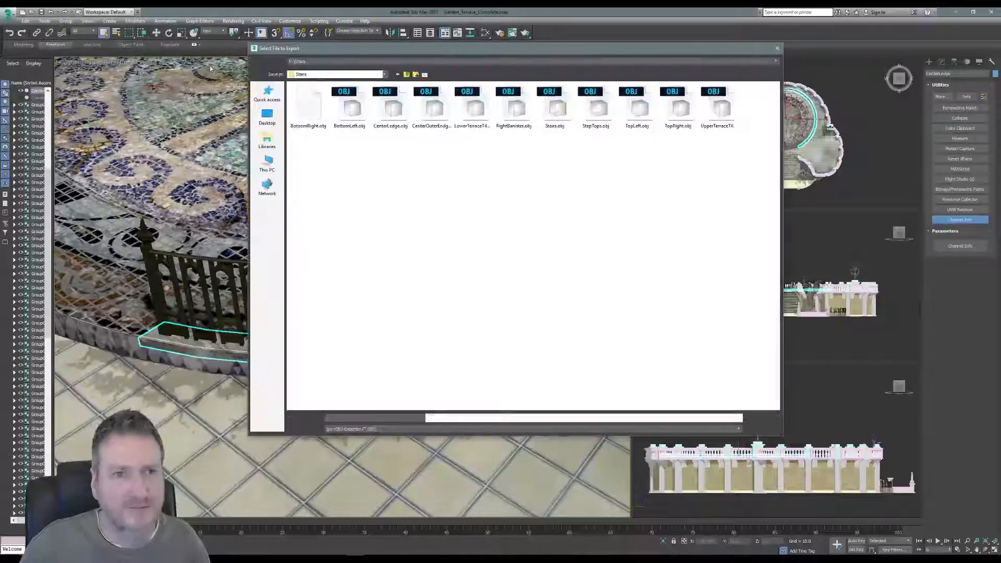
left_click(392, 117)
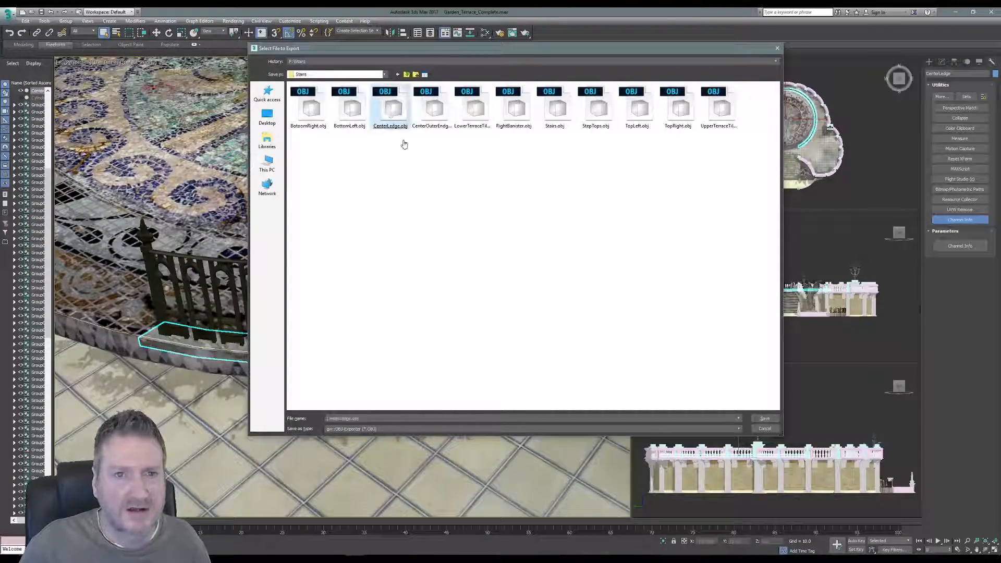
key("Return")
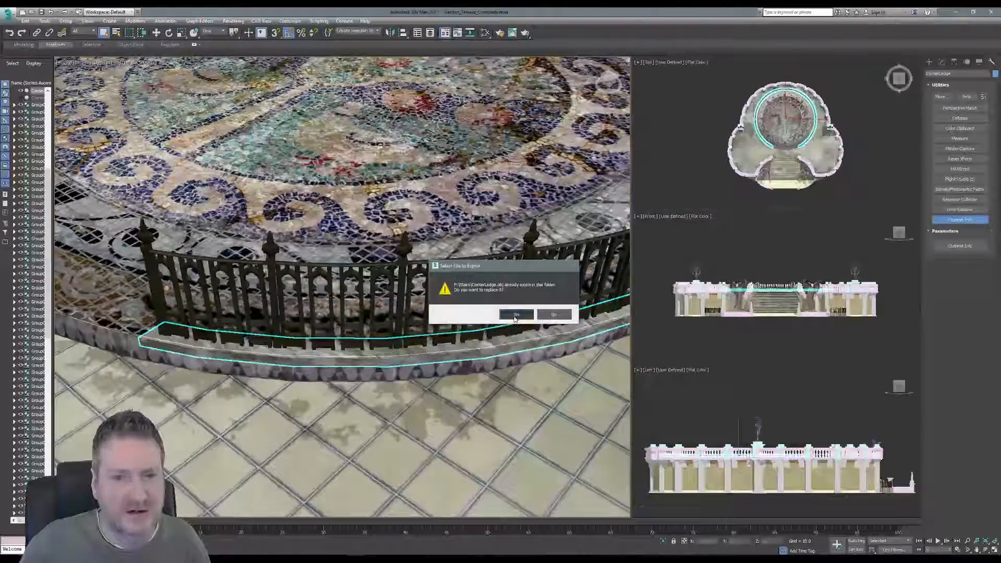
left_click(515, 319)
left_click(457, 347)
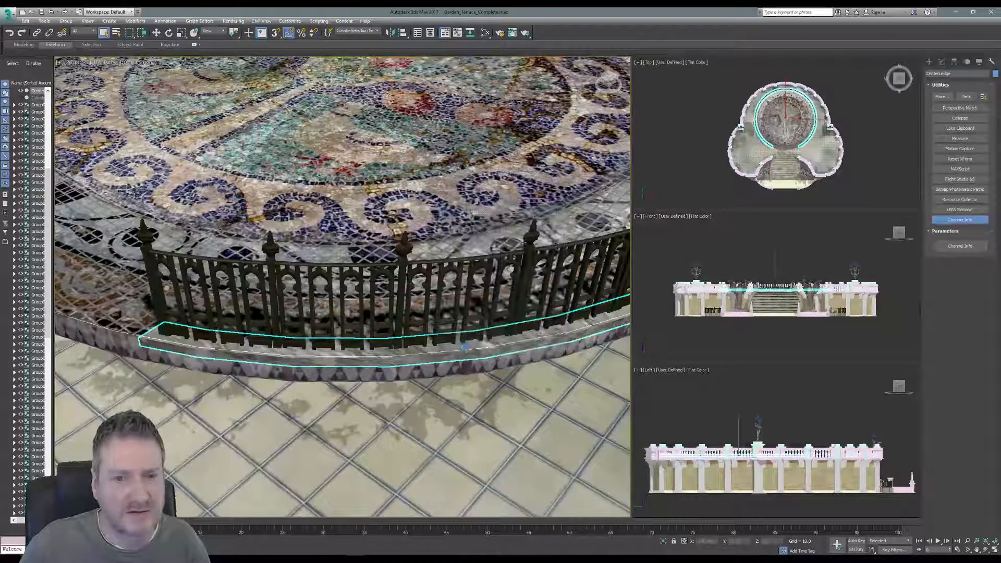
left_click(583, 349)
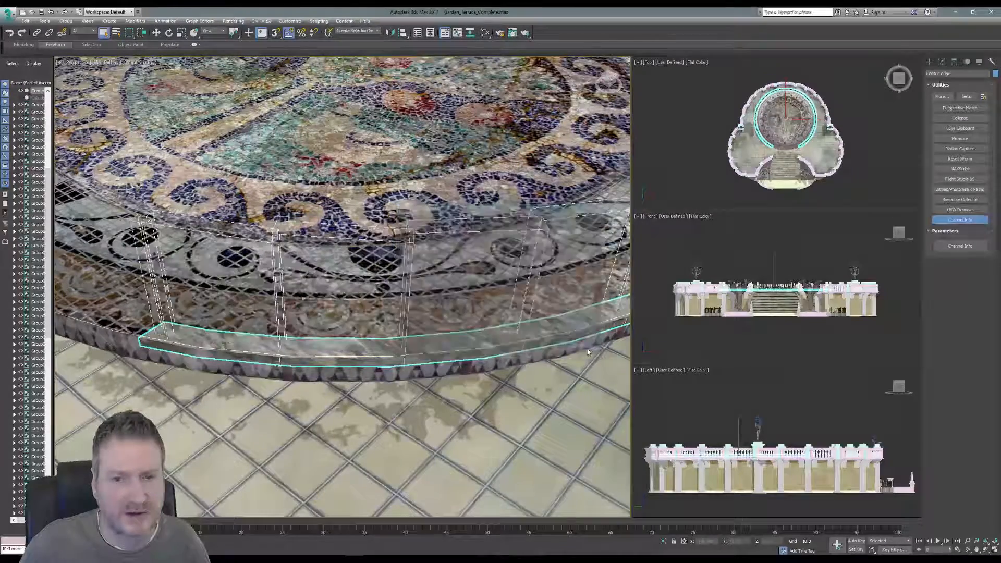
Step: Switch to Mari and start a new project named CenterLedge, using CenterLedge.obj from the F:\Stairs folder as its geometry
left_click(957, 12)
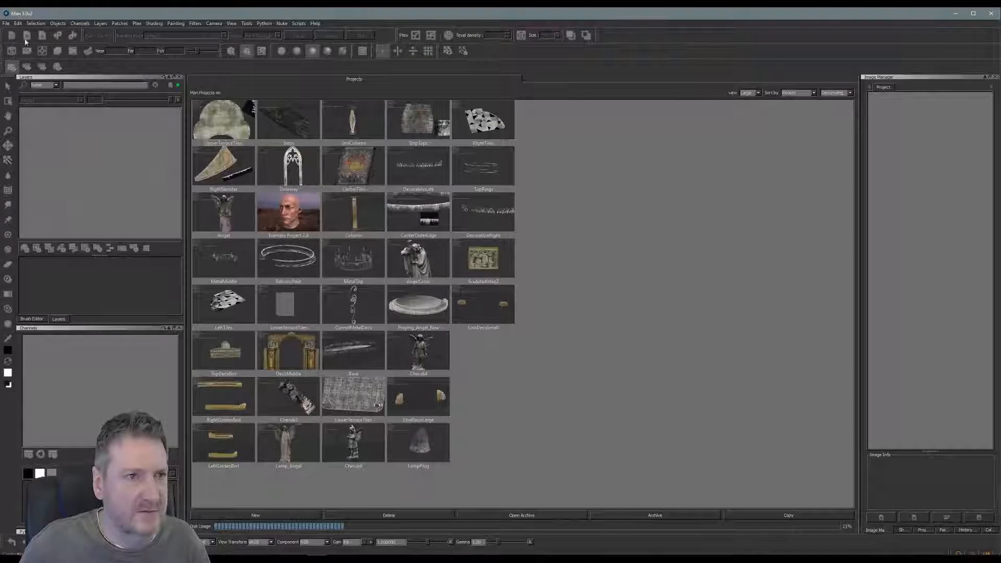
left_click(6, 24)
left_click(12, 35)
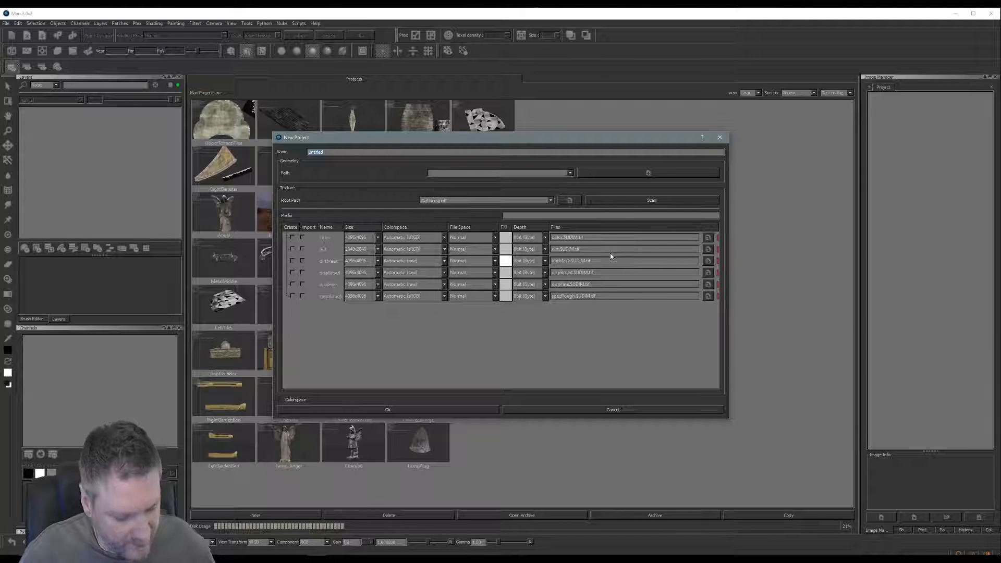
type("CenterLedge")
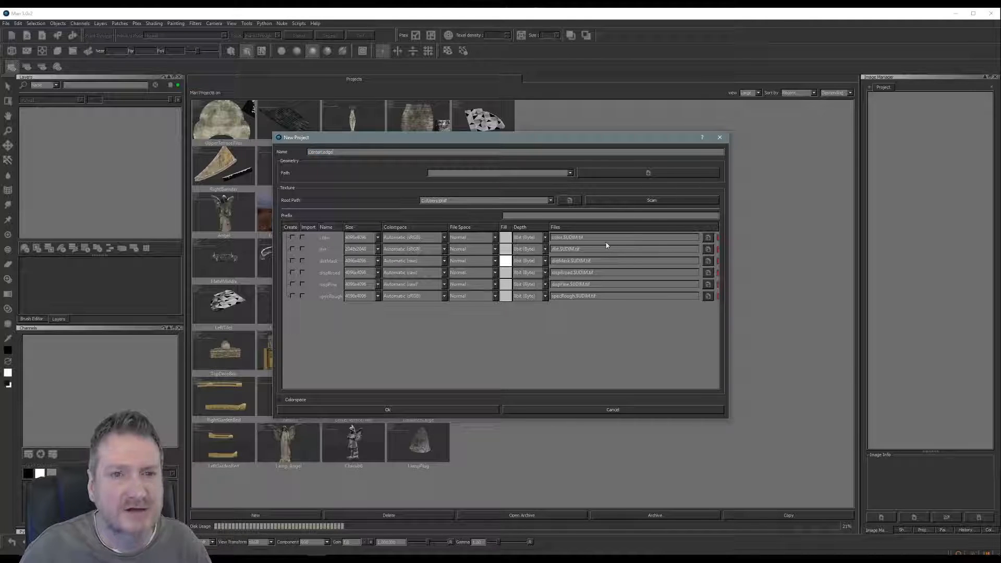
left_click(636, 172)
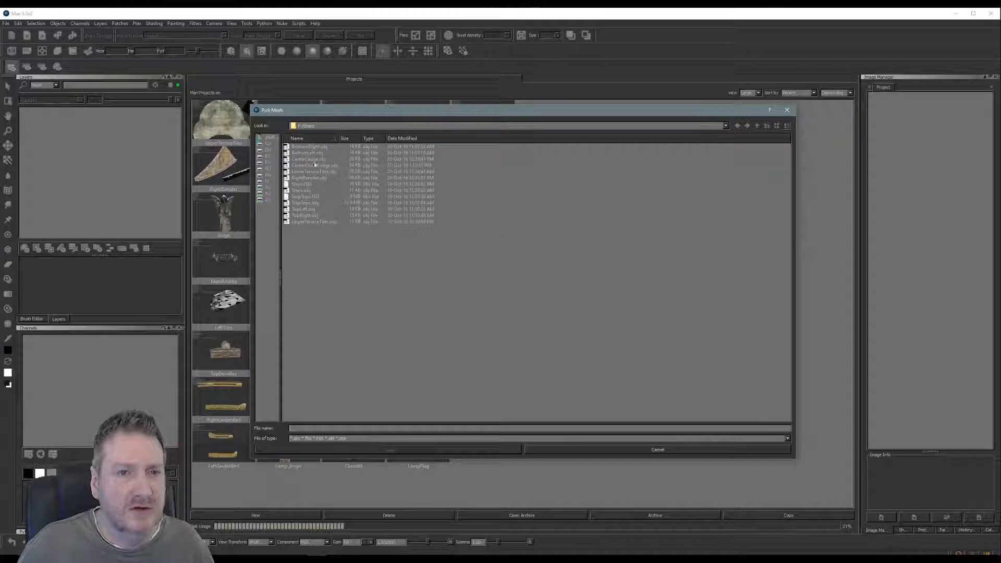
left_click(314, 160)
left_click(402, 451)
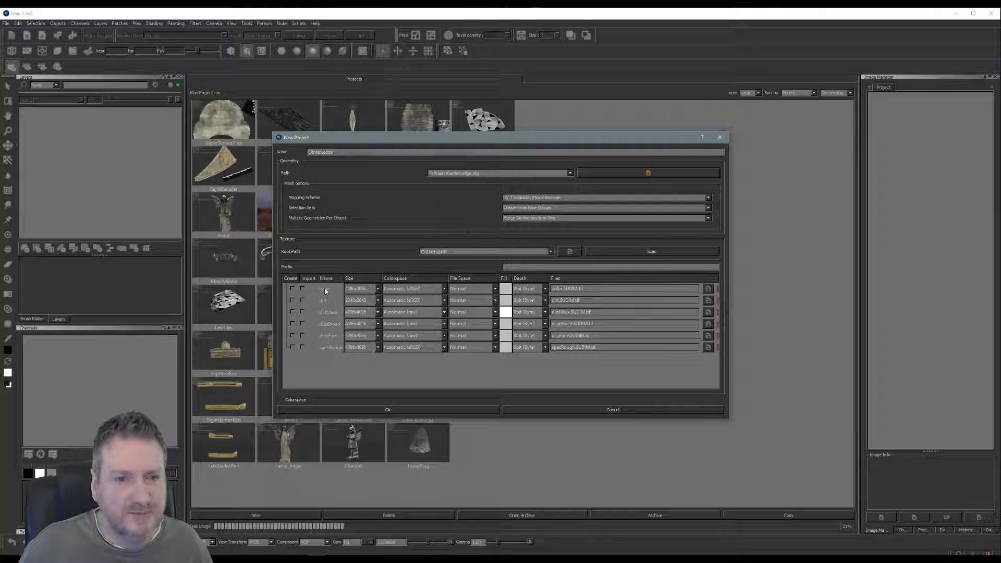
Step: Include a color channel at 2048x2048 in the CenterLedge project and create the project
left_click(293, 289)
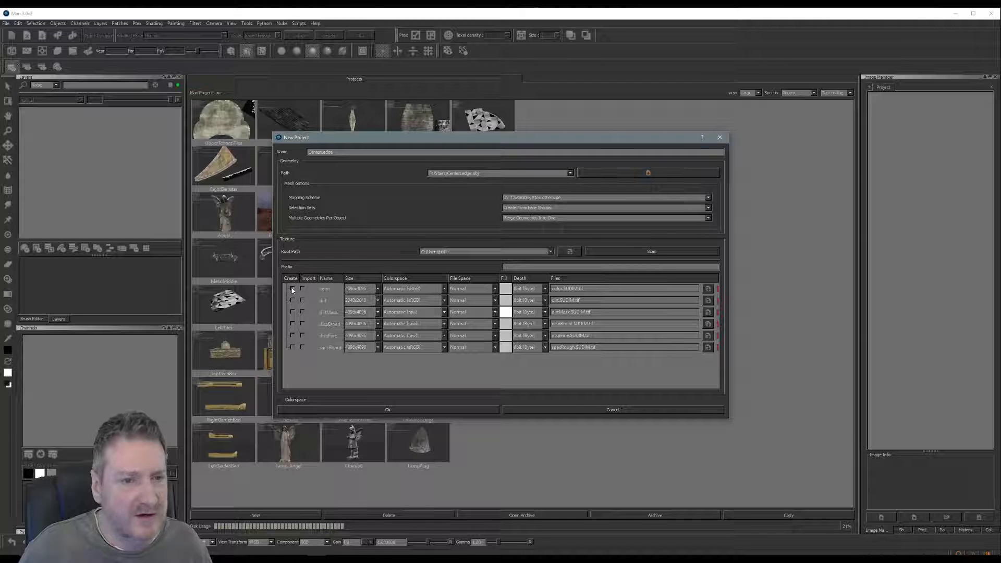
left_click(378, 290)
left_click(362, 278)
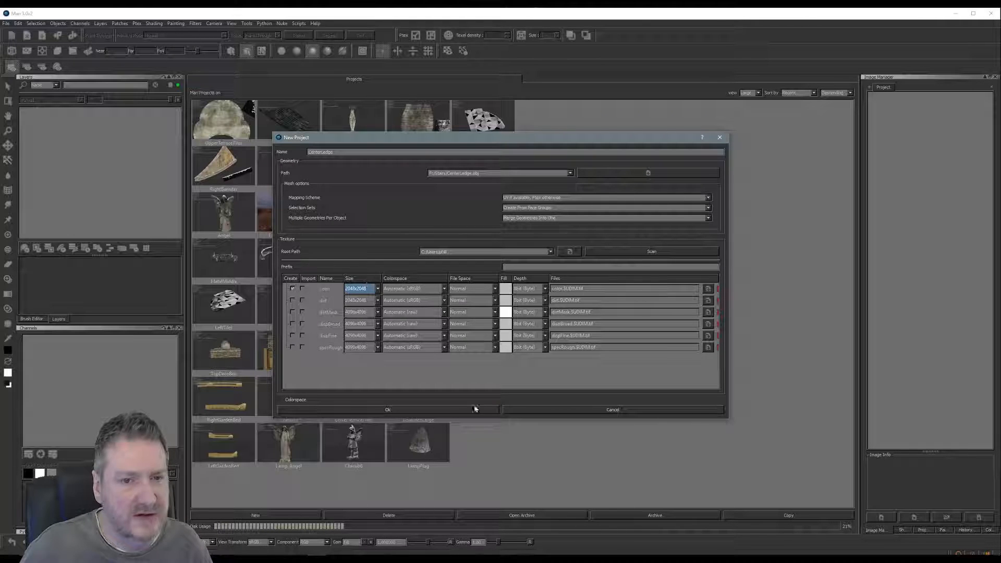
left_click(389, 410)
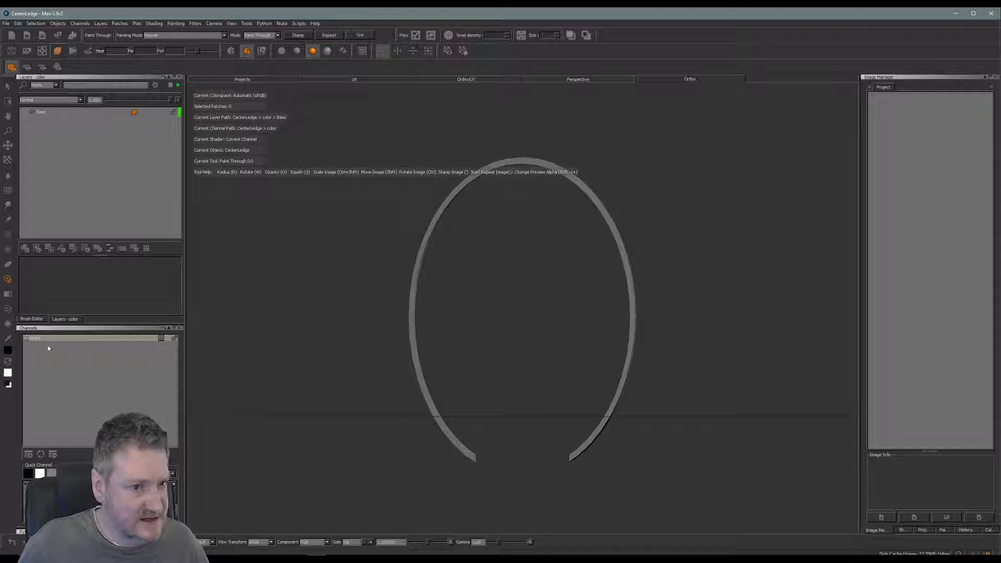
Step: Start an image import into the color channel's layer stack and browse to the F:\Stairs folder
right_click(80, 338)
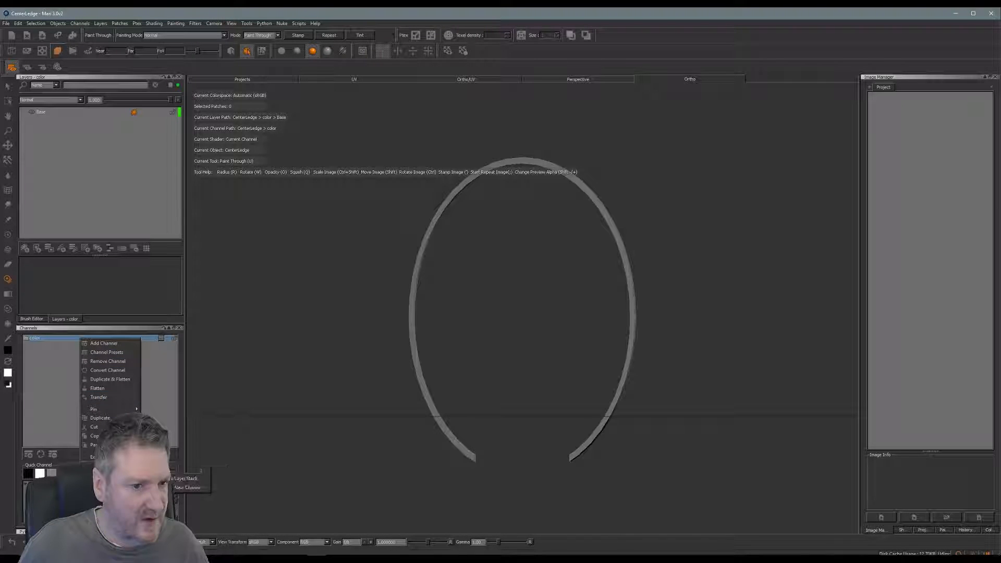
mouse_move(110, 477)
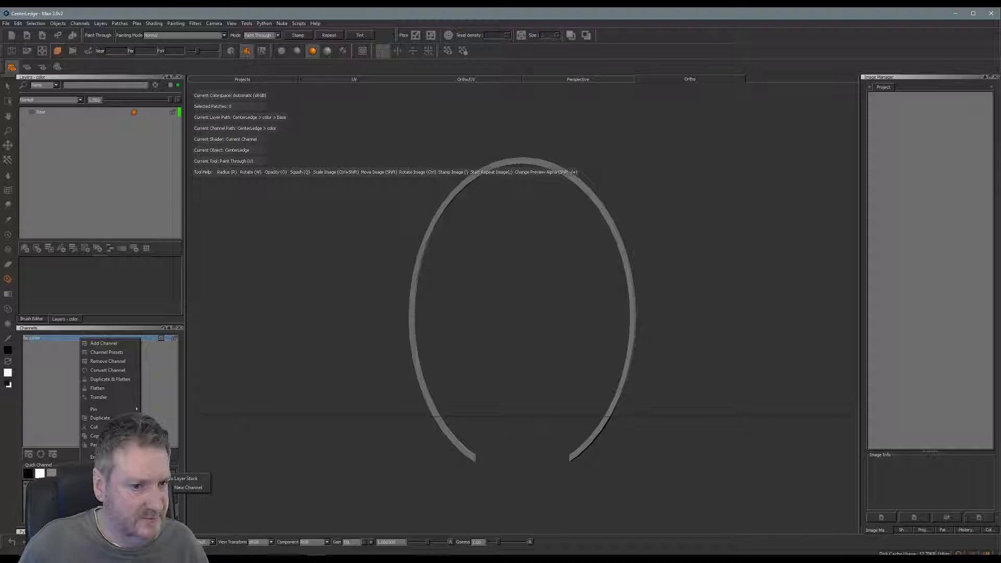
left_click(167, 478)
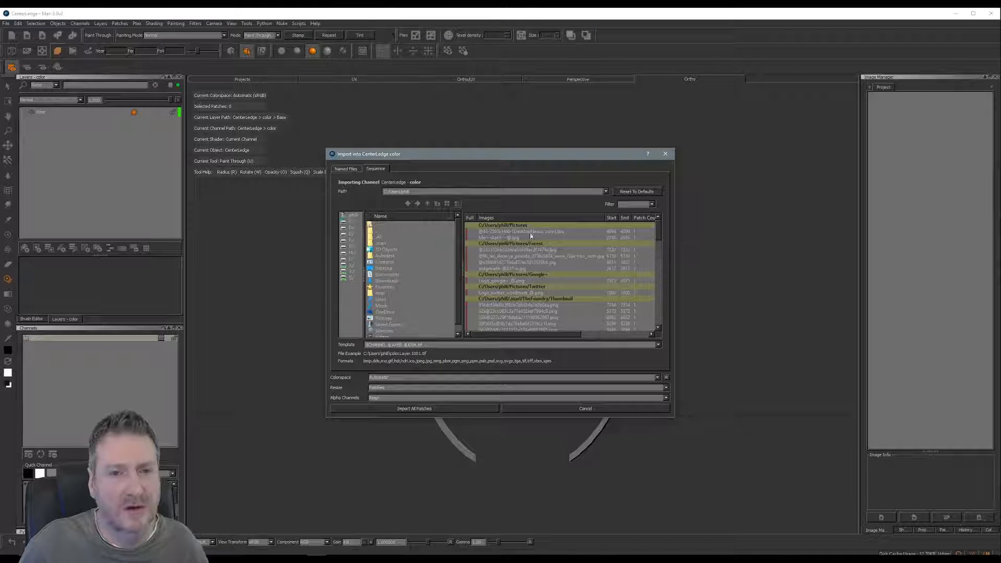
left_click(605, 192)
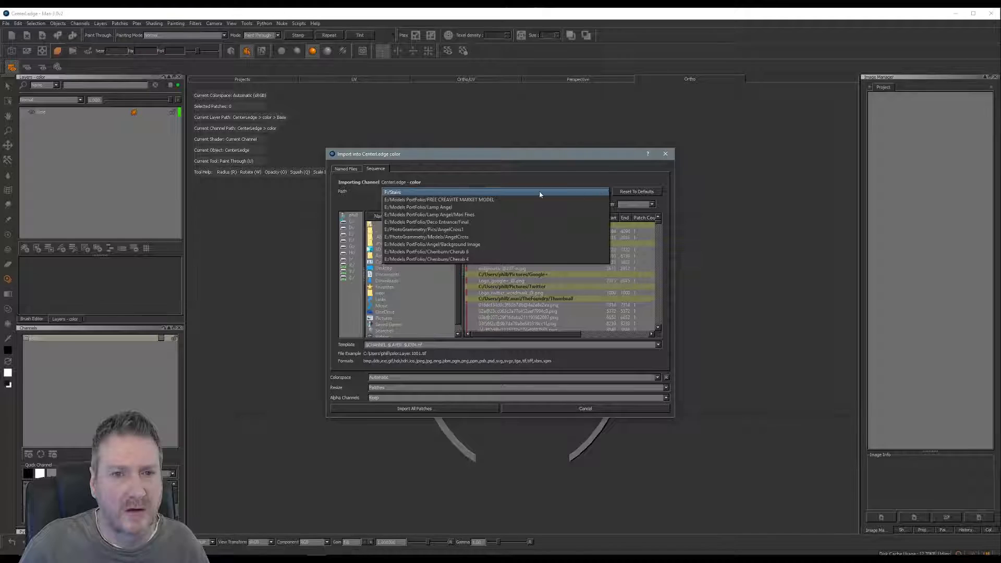
left_click(544, 175)
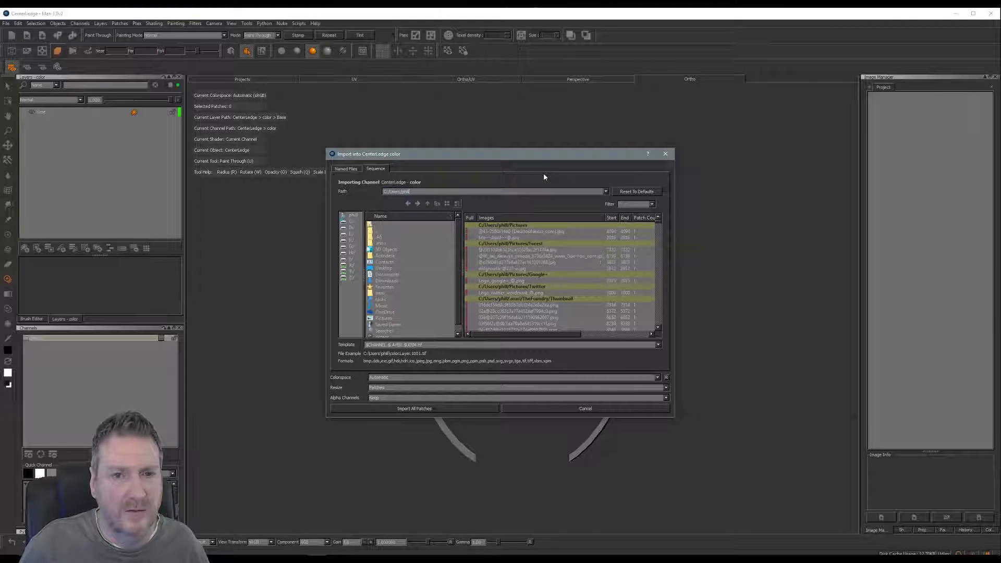
left_click(344, 241)
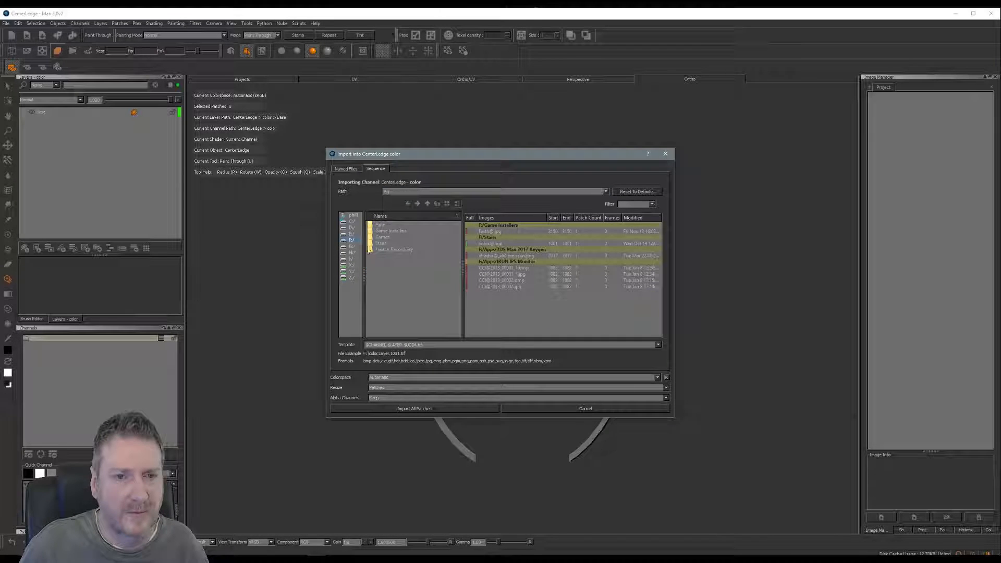
double_click(380, 243)
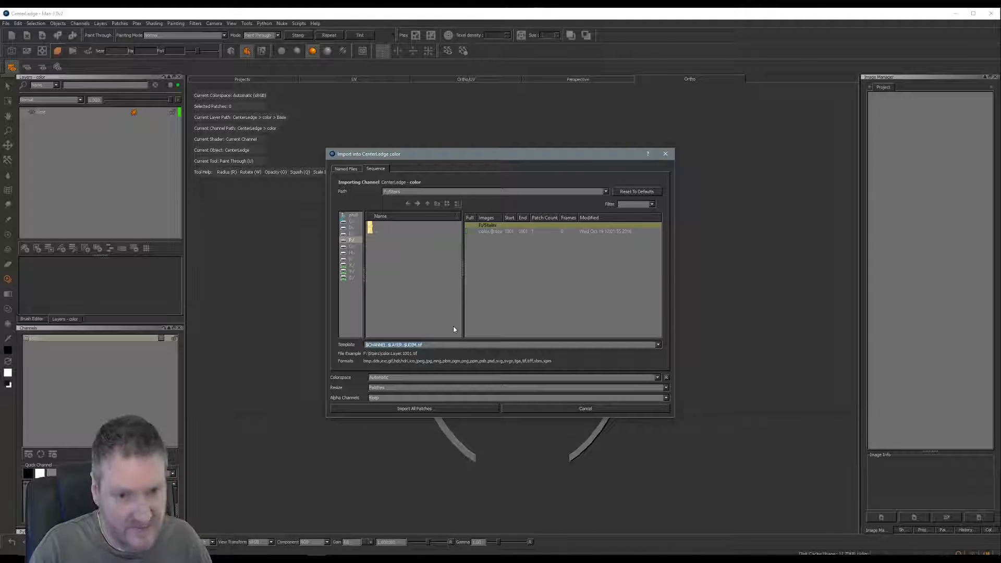
Step: Set the import template to * and import CenterLedge.tga into the color channel for all patches
type("*")
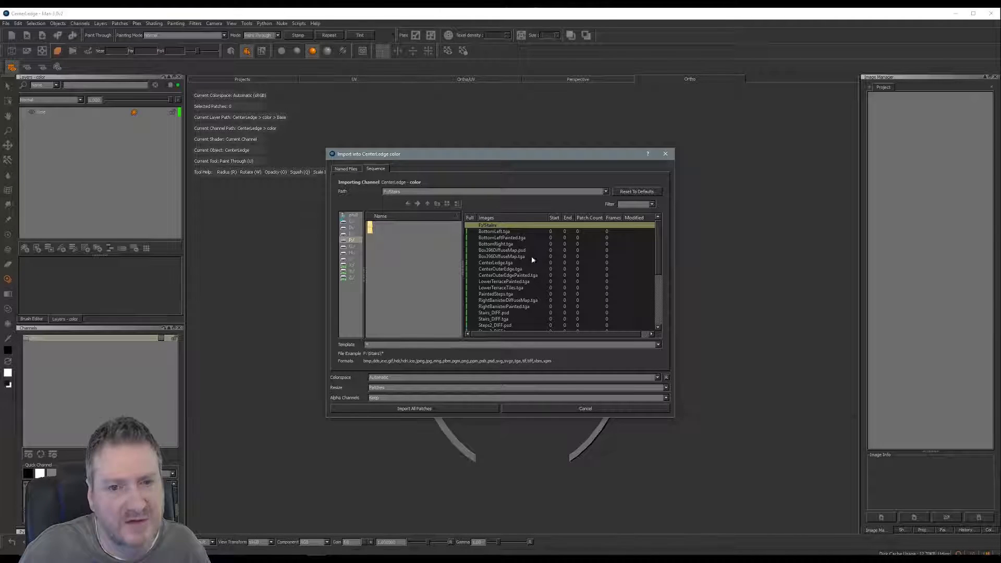
left_click(502, 263)
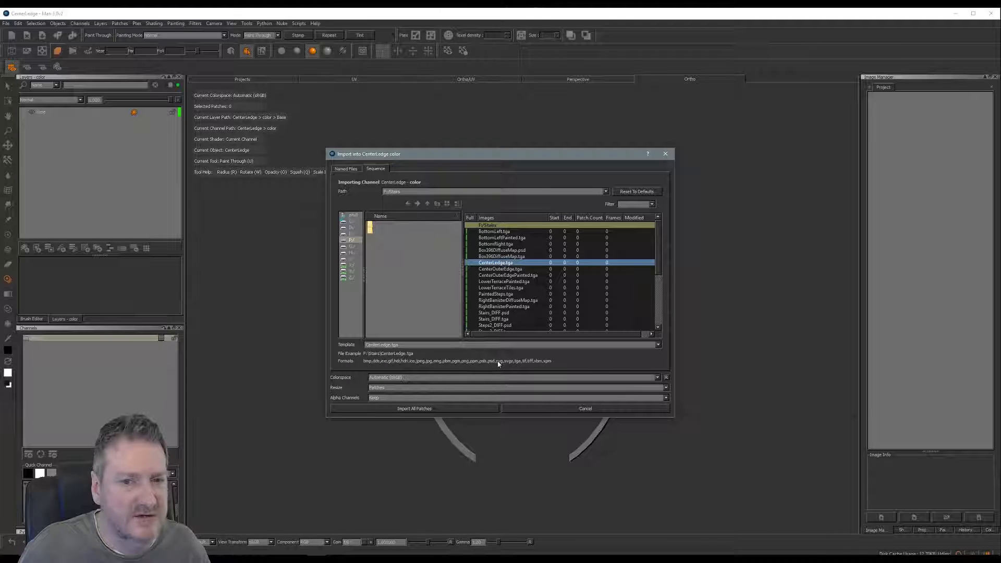
left_click(441, 409)
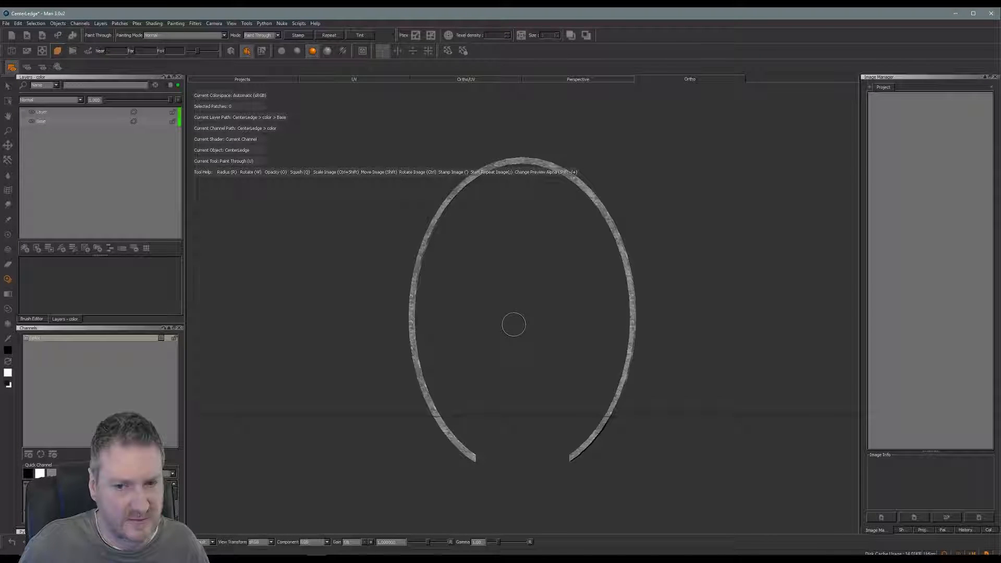
Step: Switch the ledge to flat lighting and inspect the imported texture around the ring and at its open end
mouse_move(510, 319)
left_mouse_down("alt")
mouse_move(507, 301)
mouse_move(460, 306)
mouse_move(534, 280)
mouse_move(541, 249)
mouse_move(517, 248)
left_mouse_up("alt")
right_click_drag(528, 316, 578, 312, "alt")
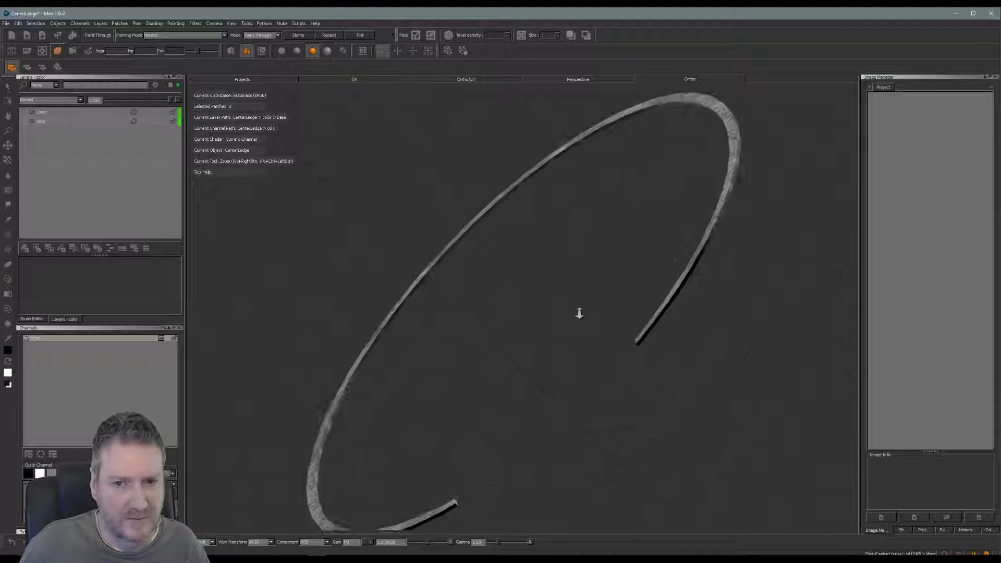
left_click_drag(577, 313, 561, 298, "alt")
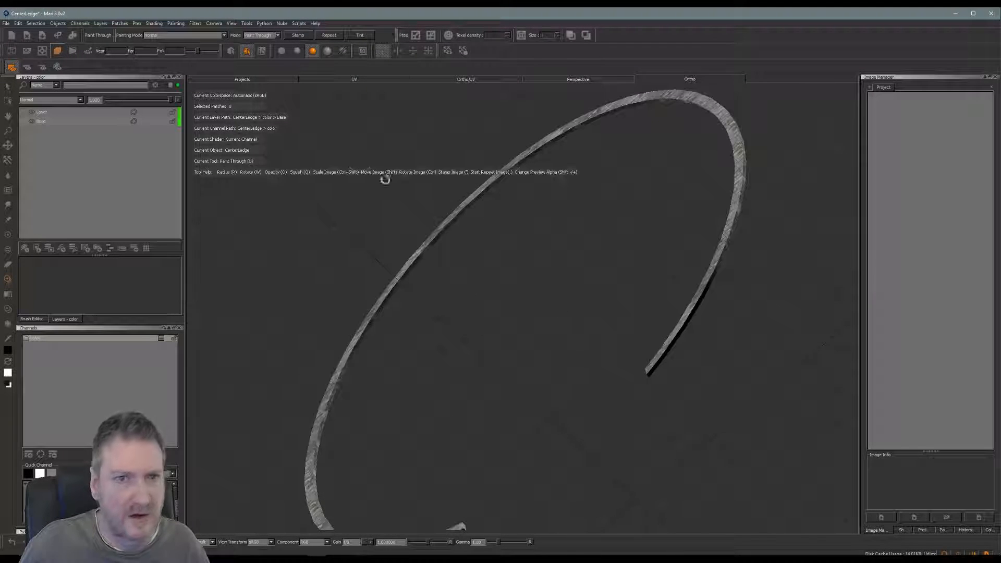
left_click(284, 52)
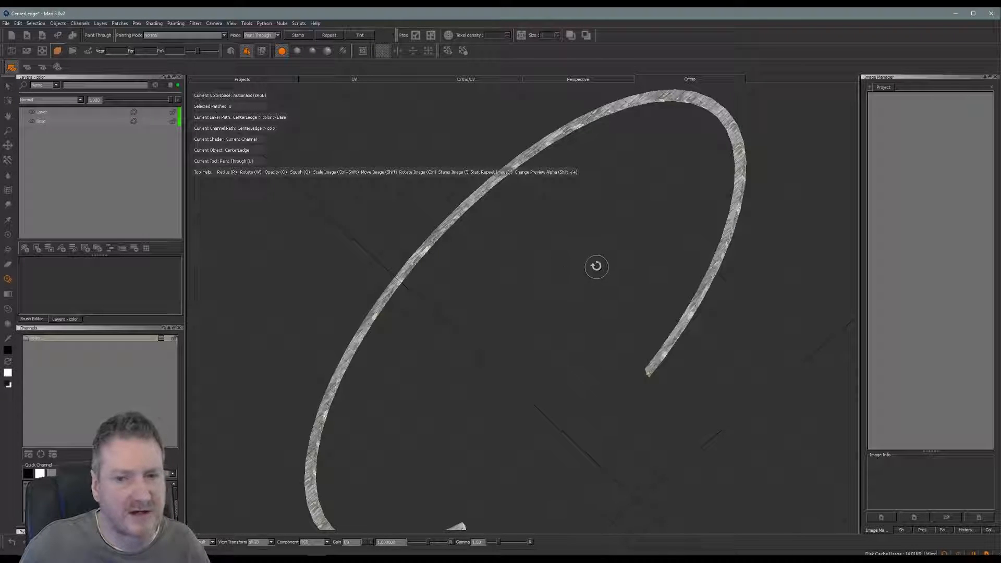
middle_click_drag(596, 266, 415, 371)
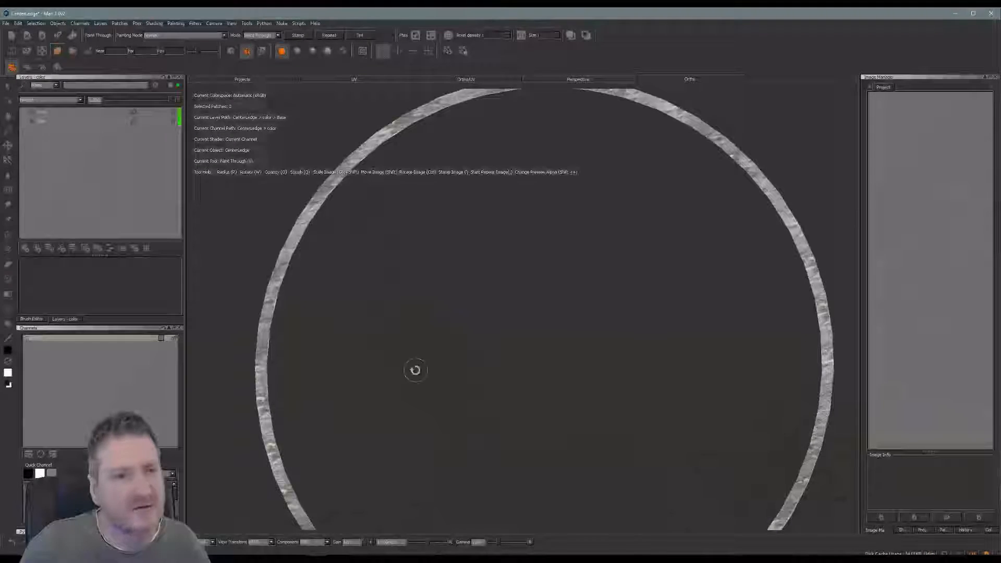
left_click_drag(416, 370, 467, 217, "alt")
middle_click_drag(494, 266, 505, 243, "alt")
right_click_drag(490, 279, 594, 262, "alt")
mouse_move(576, 281)
middle_mouse_down("alt")
mouse_move(601, 270)
mouse_move(607, 247)
middle_mouse_up("alt")
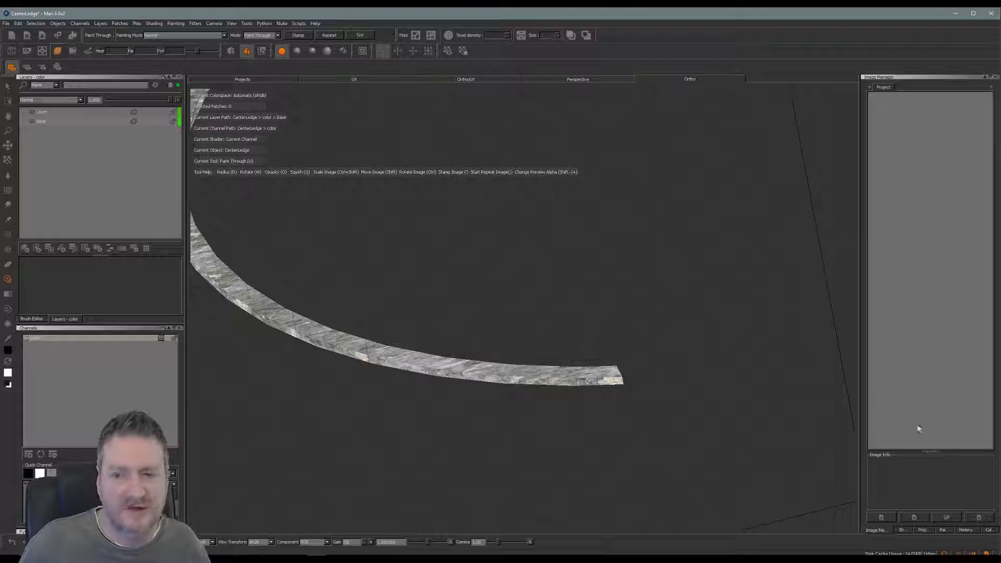
Step: Preview the Edge Mask from the projection settings on the ledge's side face and turn the mask off again
left_click(923, 530)
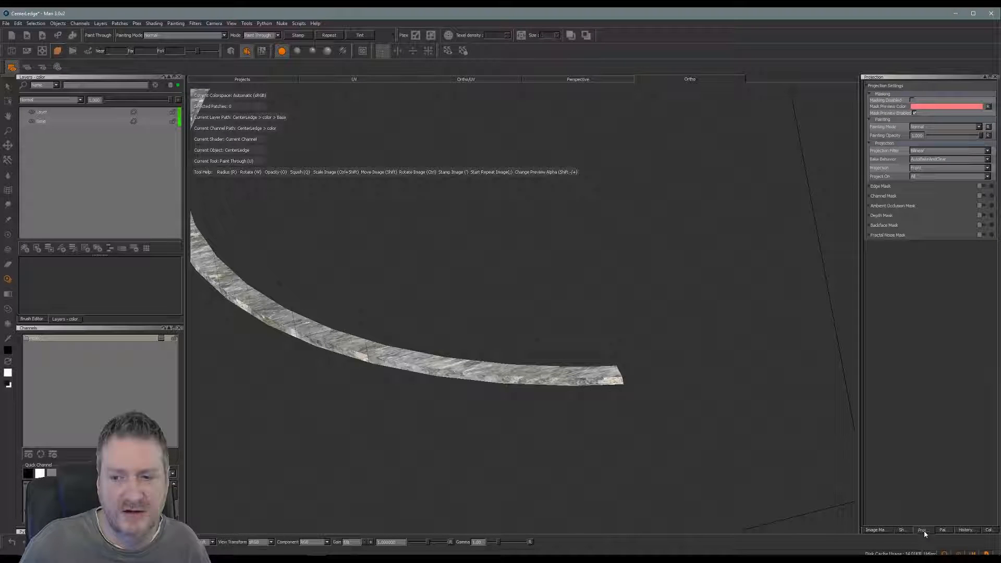
left_click(945, 530)
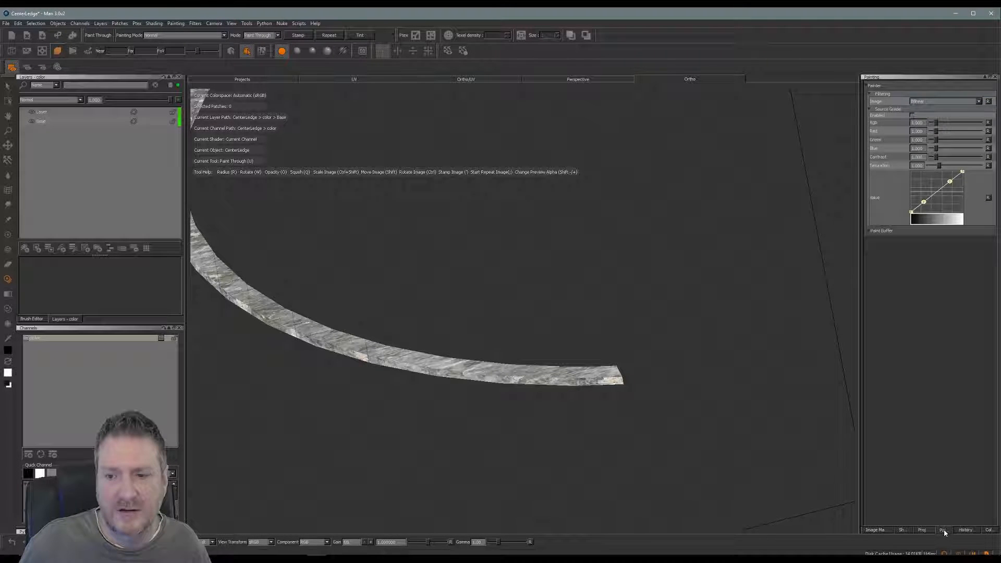
left_click(902, 529)
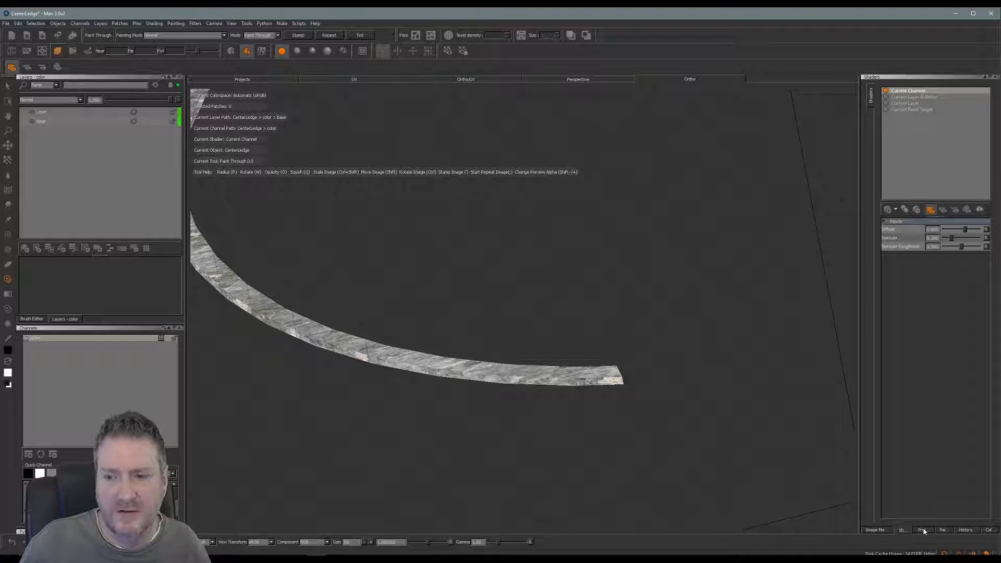
left_click(922, 530)
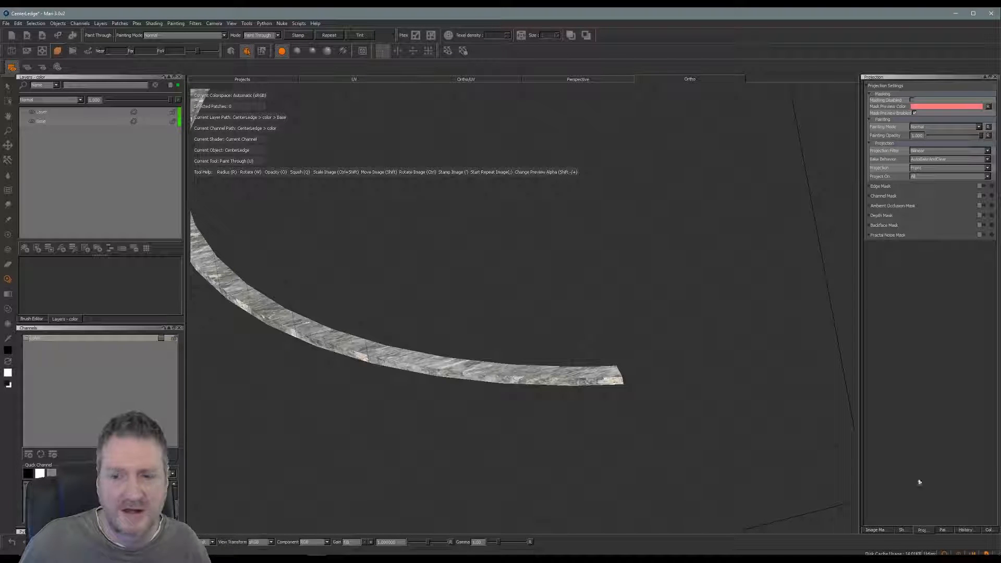
left_click(981, 187)
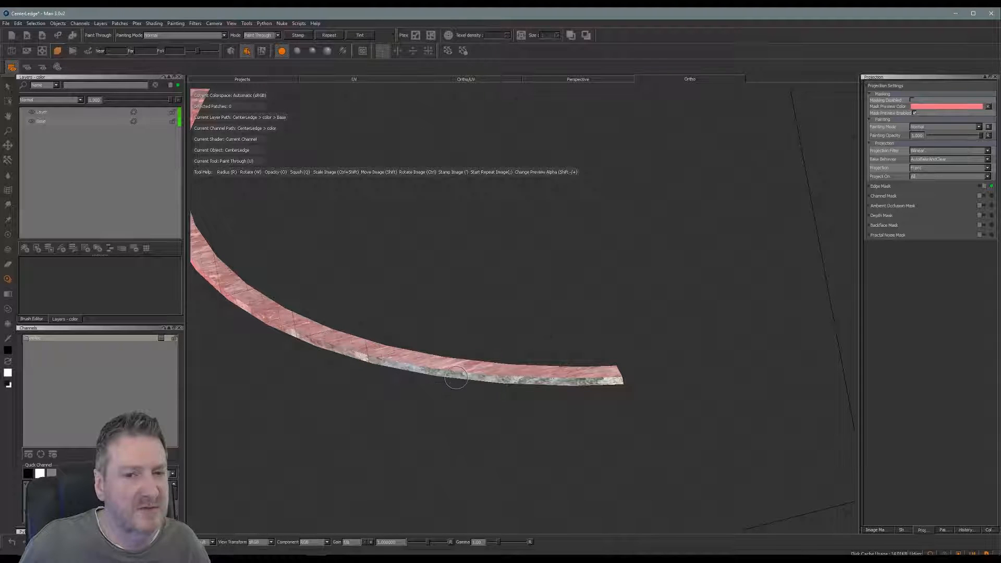
right_click_drag(447, 385, 504, 395, "alt")
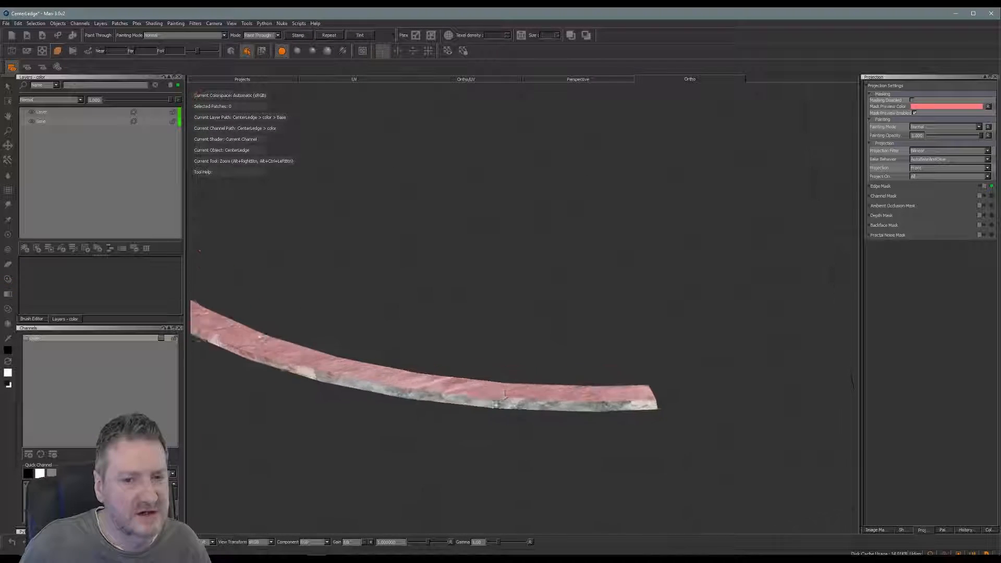
middle_click_drag(523, 402, 577, 279, "alt")
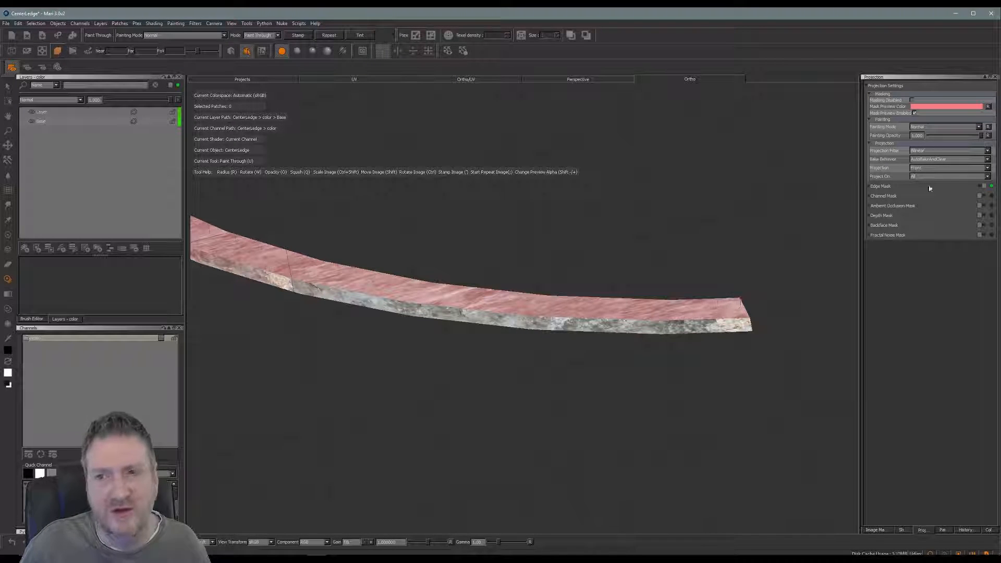
left_click(983, 187)
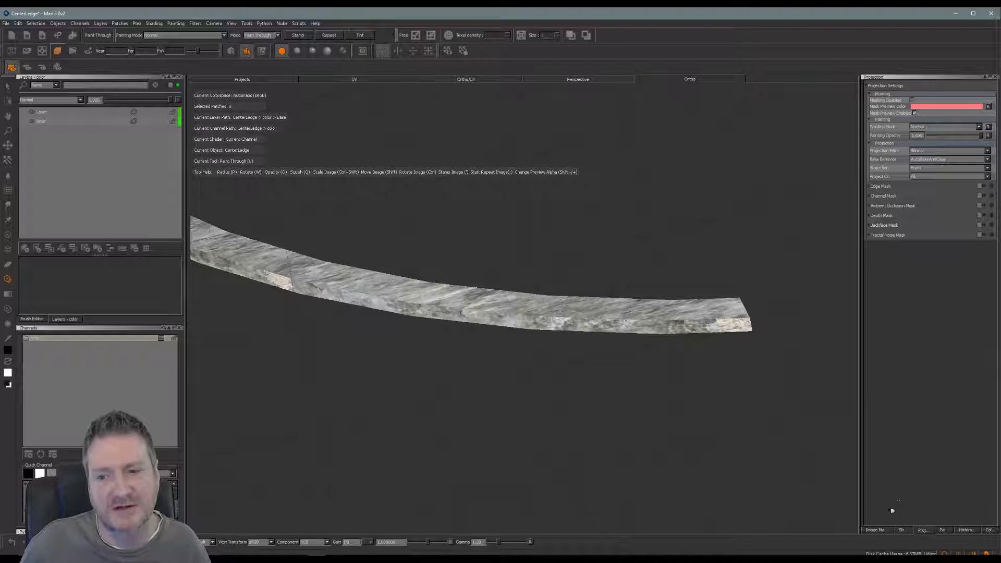
Step: Start opening images in the Image Manager and browse to the maps_hi folder of the Vol 2 Aged & Stressed collection in E:\Textures
left_click(876, 530)
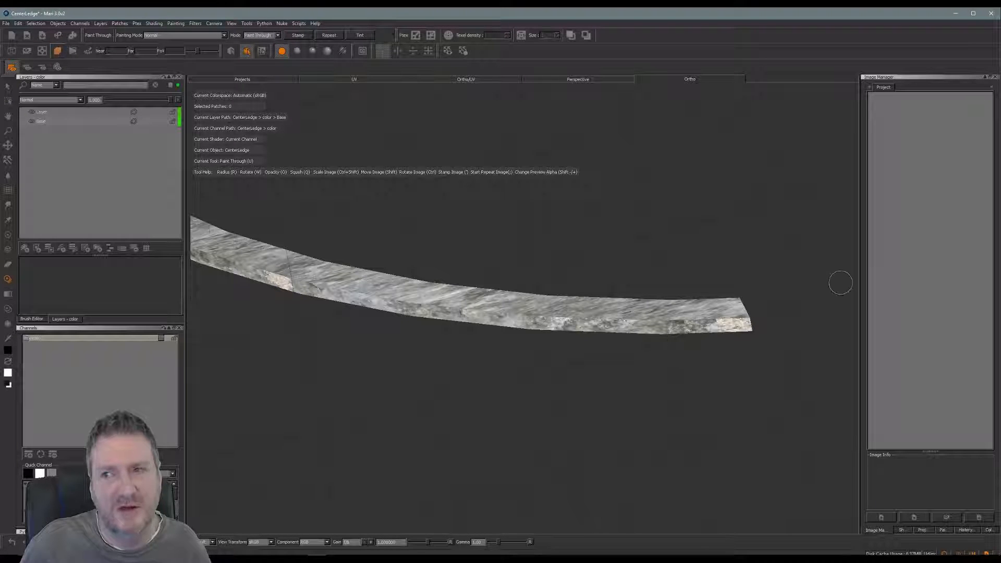
left_click(881, 517)
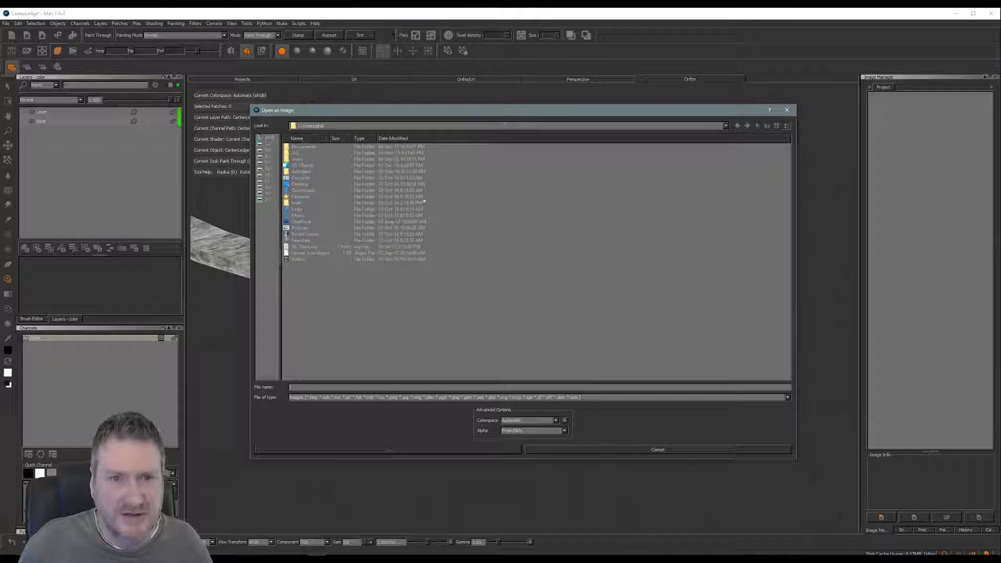
left_click(263, 157)
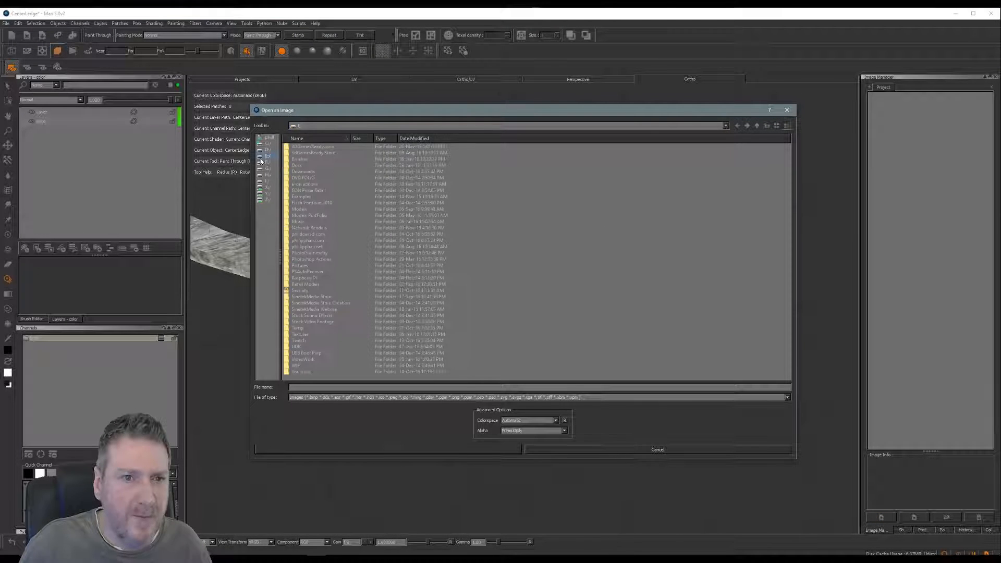
double_click(301, 336)
double_click(321, 153)
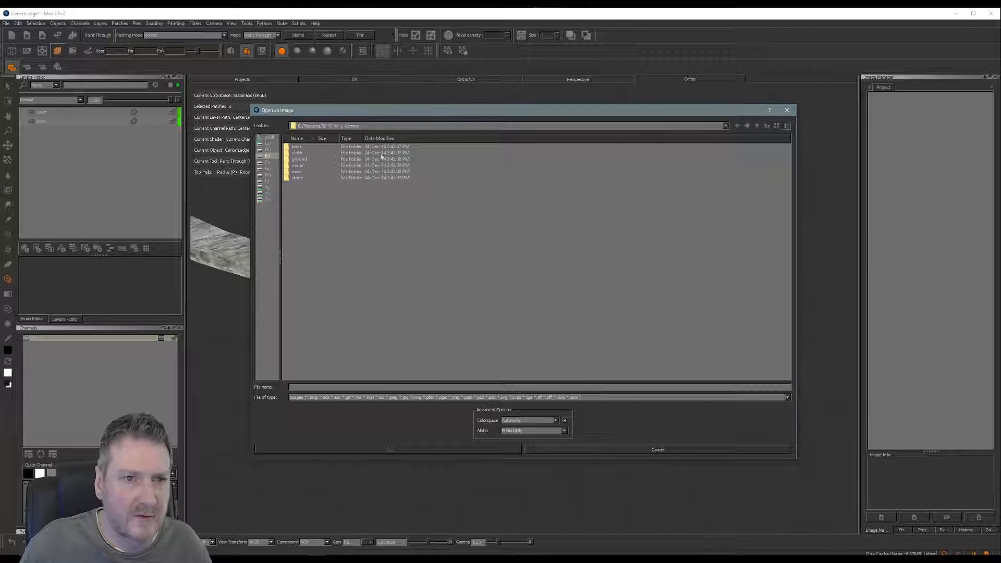
left_click(757, 126)
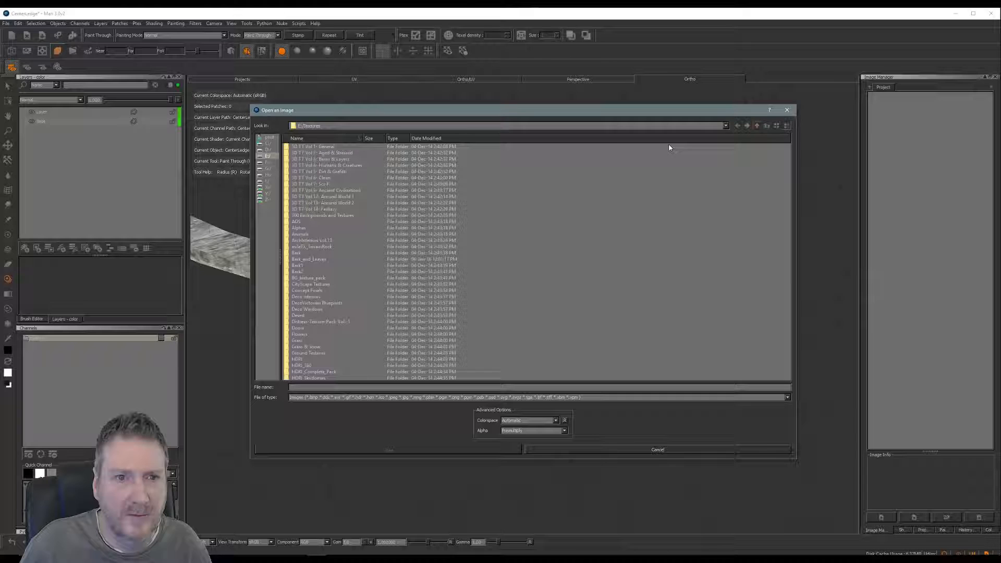
double_click(333, 153)
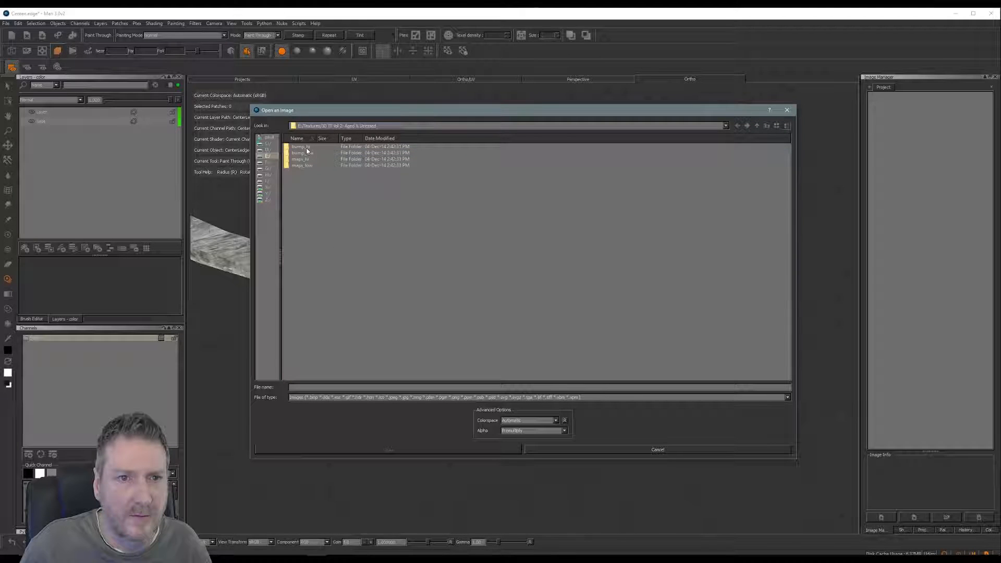
left_click(304, 160)
double_click(304, 161)
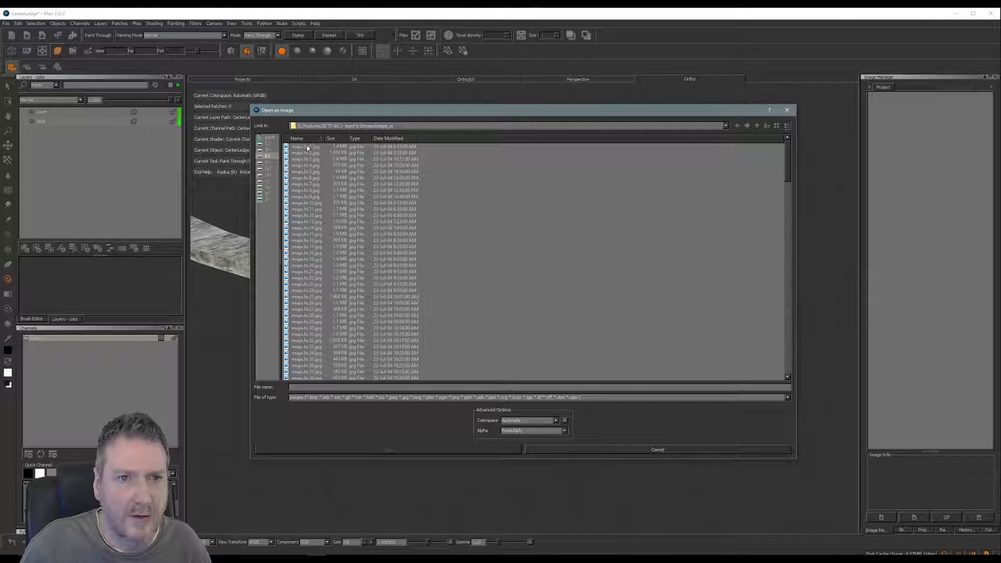
Step: Load all the jpg images of the Aged & Stressed maps_hi folder into the Image Manager
left_click(406, 147)
left_click_drag(787, 172, 788, 365)
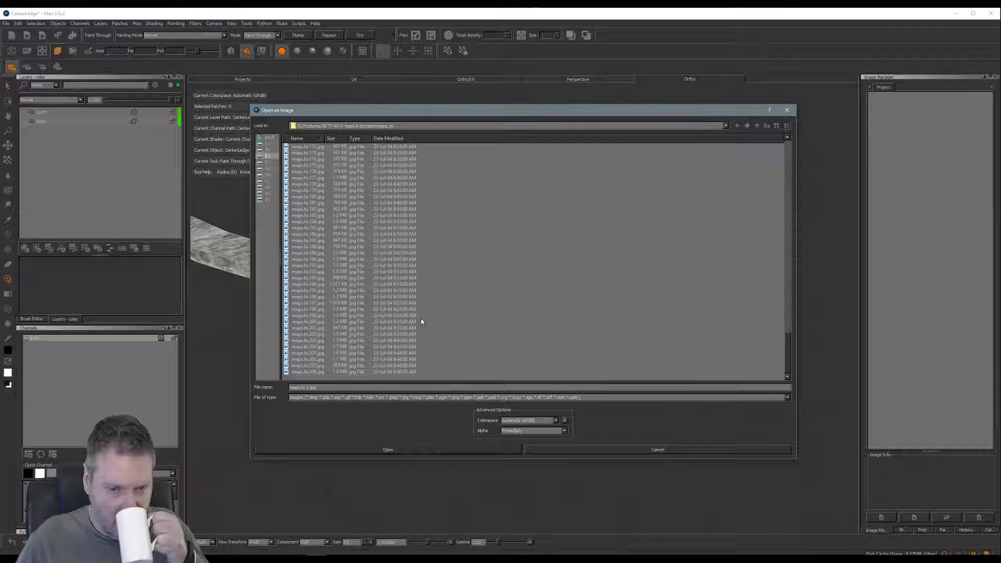
key("ctrl+a")
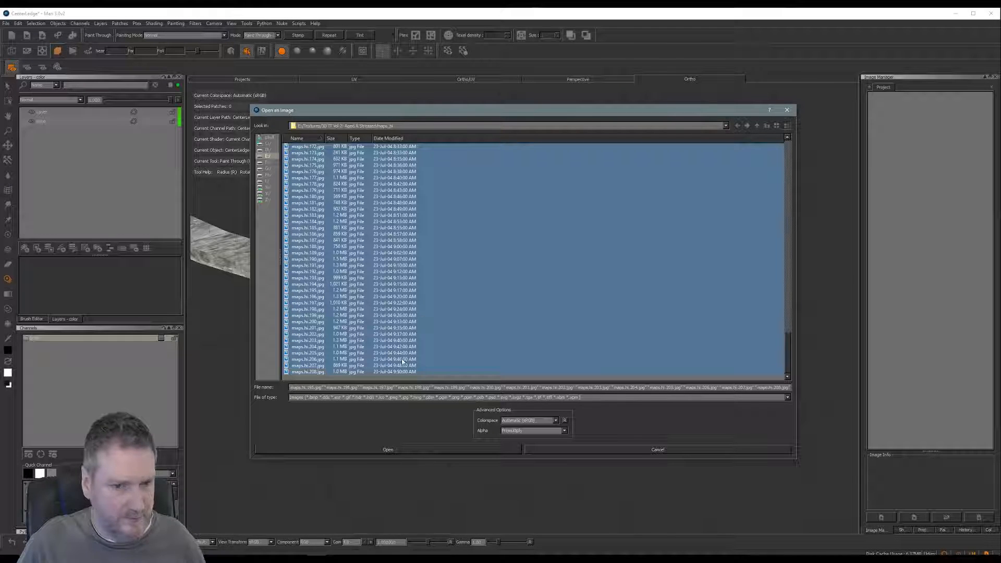
left_click(386, 451)
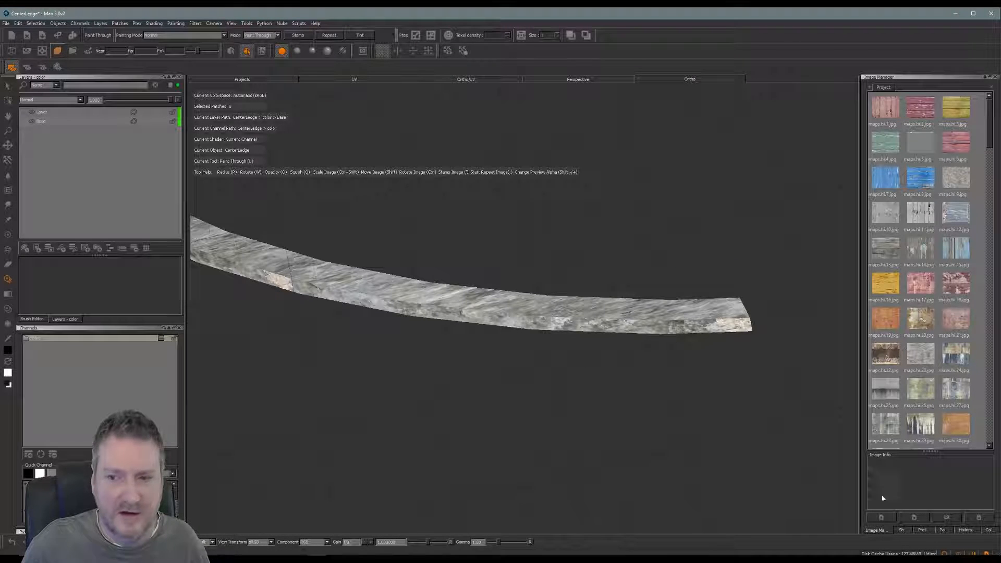
Step: Load all the jpg images from the maps_hi folder of the Vol 5 Dirt & Graffiti collection into the Image Manager
left_click(881, 517)
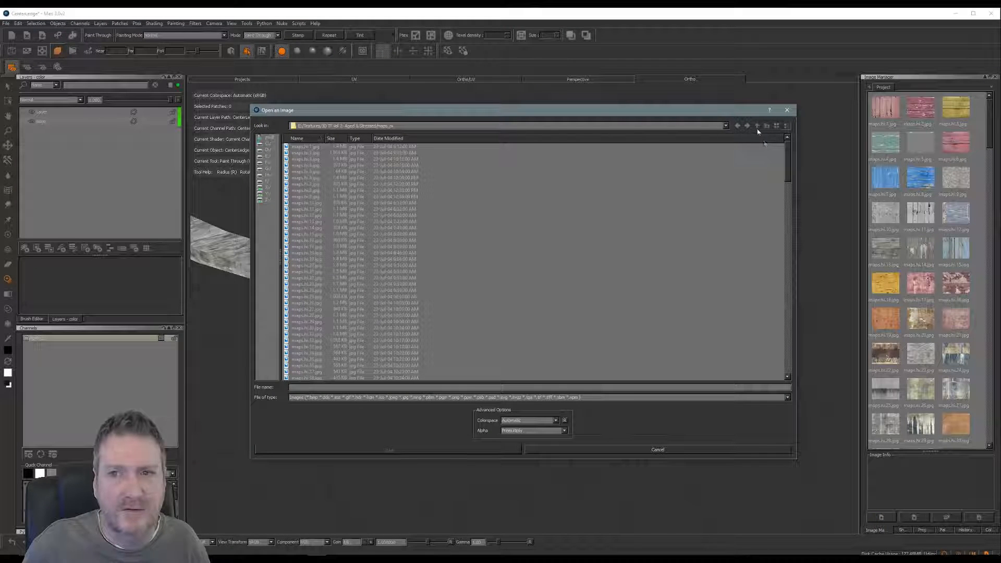
left_click(756, 126)
left_click(757, 126)
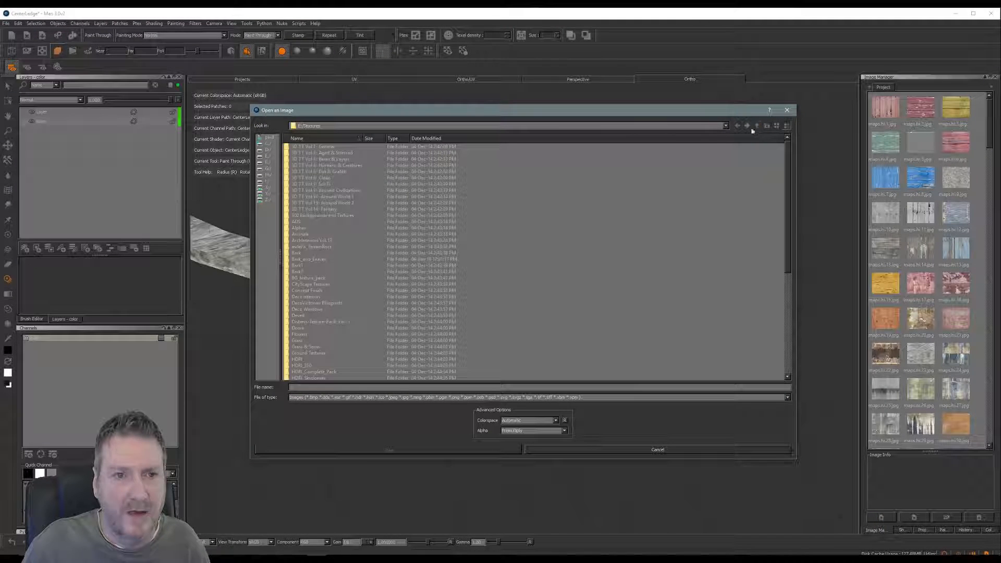
double_click(339, 172)
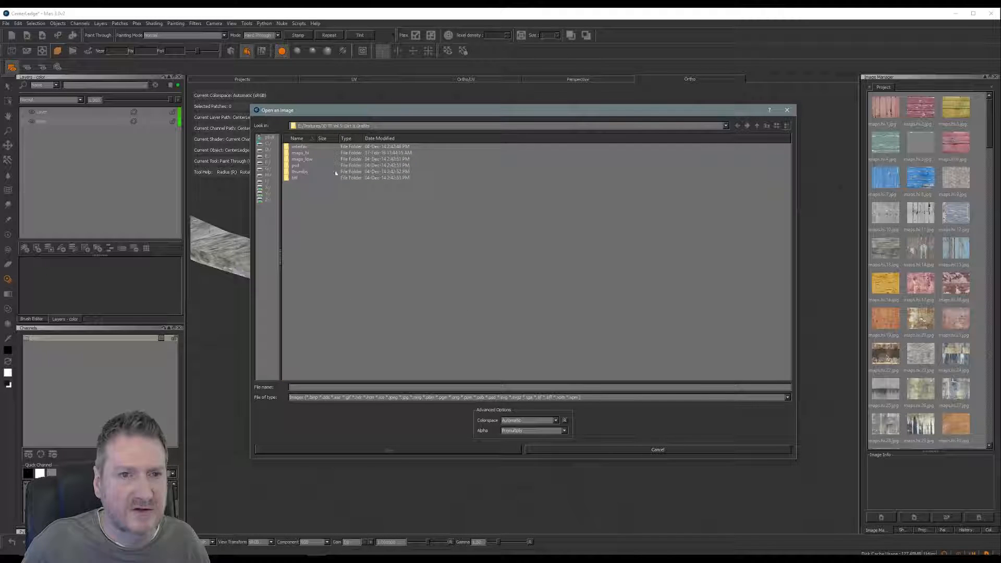
double_click(301, 153)
left_click(312, 146)
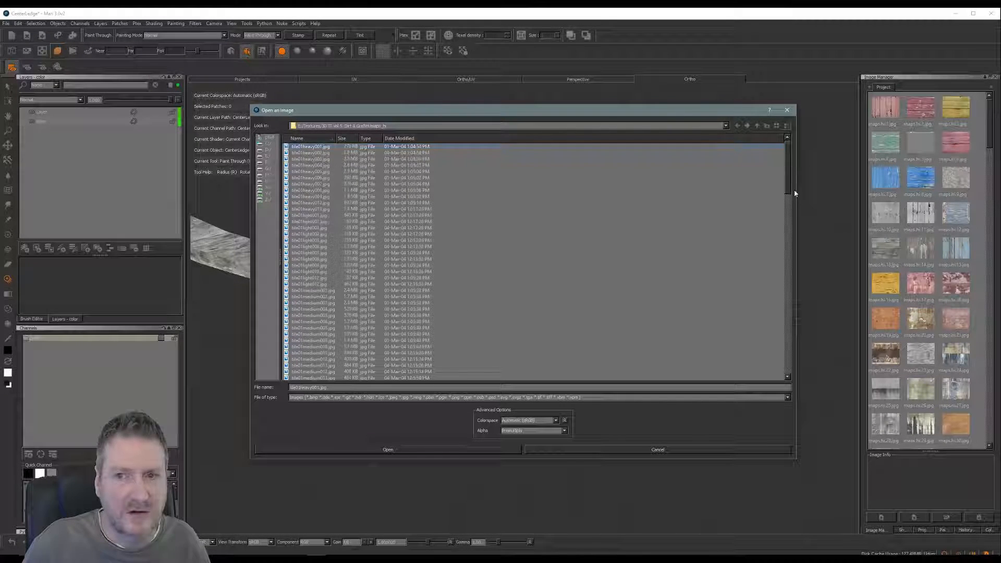
left_click_drag(789, 188, 788, 368)
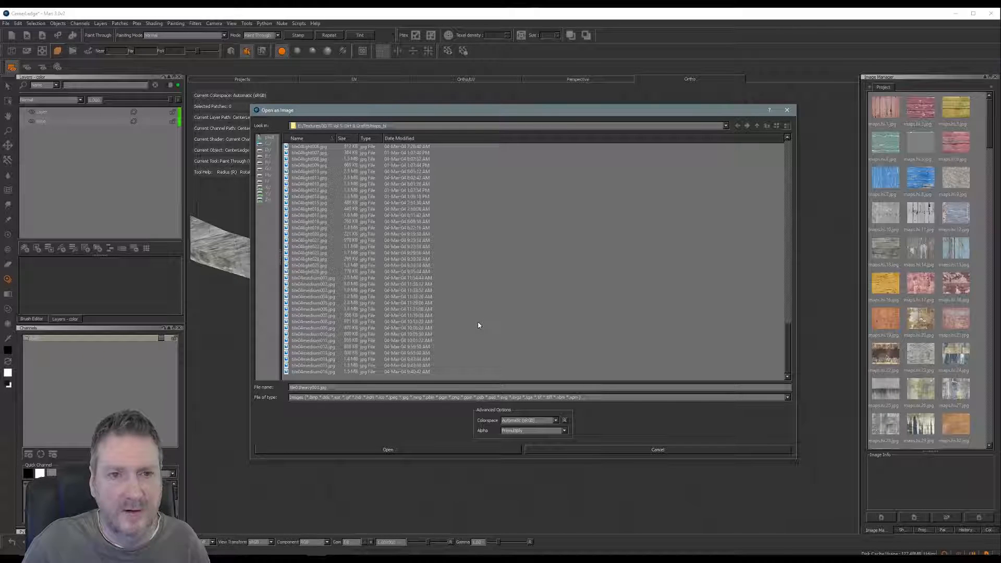
key("ctrl+a")
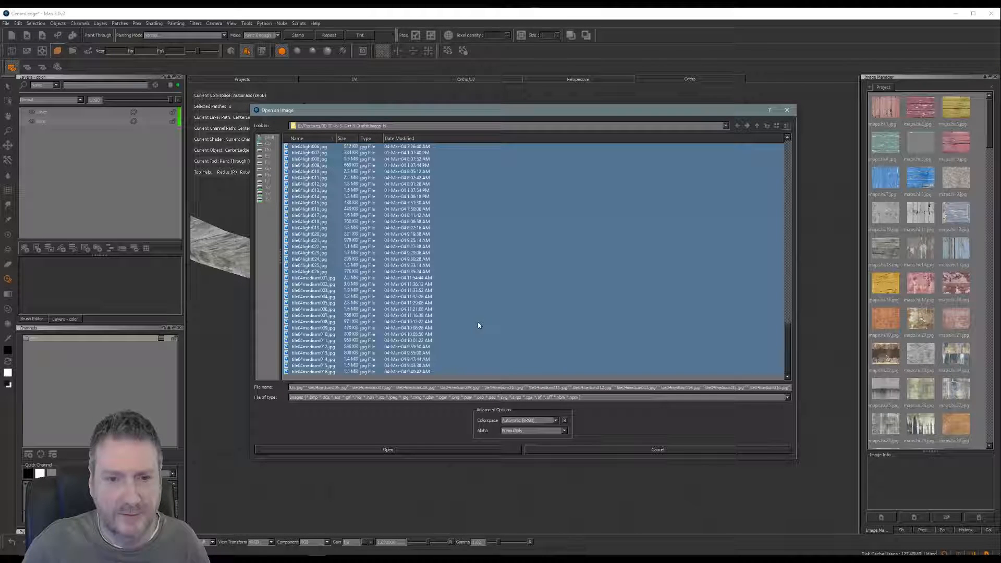
left_click(409, 452)
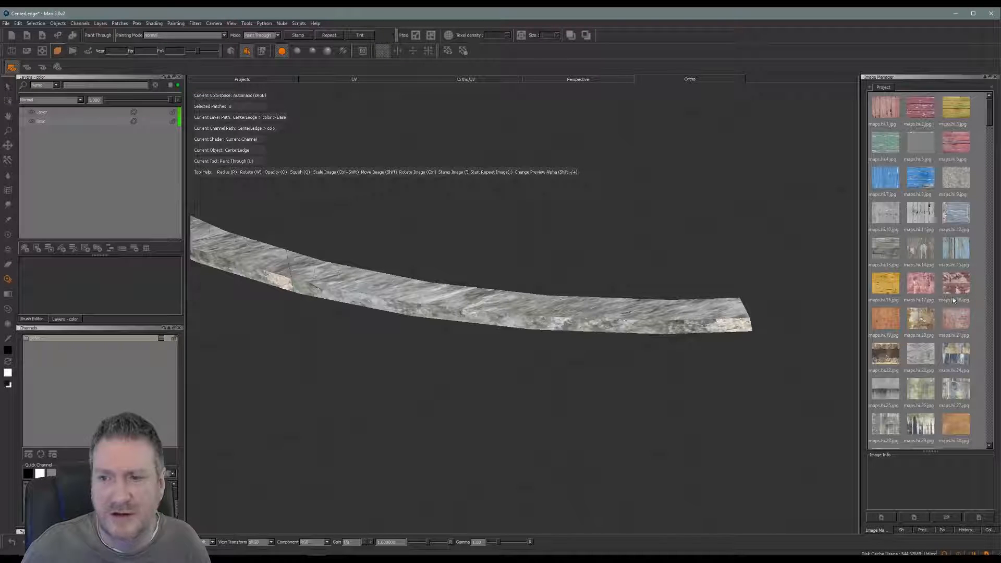
Step: Add a new layer to the color channel, then place maps.hi.21.jpg level over the ledge's open end with Paint Through
left_click(26, 248)
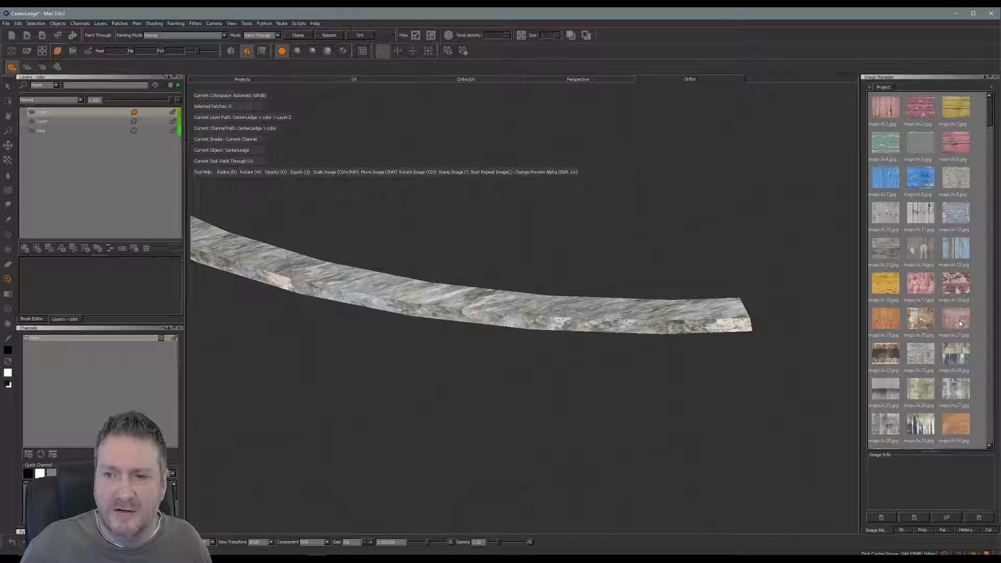
mouse_move(960, 321)
left_mouse_down()
mouse_move(850, 286)
mouse_move(673, 286)
mouse_move(649, 272)
left_mouse_up()
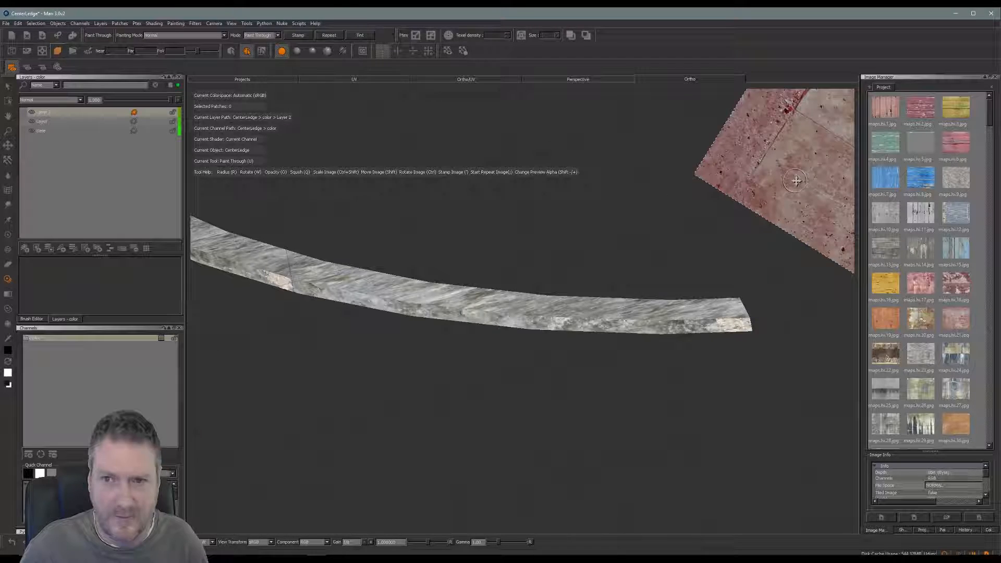
mouse_move(796, 181)
left_mouse_down("shift")
mouse_move(498, 340)
mouse_move(491, 318)
left_mouse_up("shift")
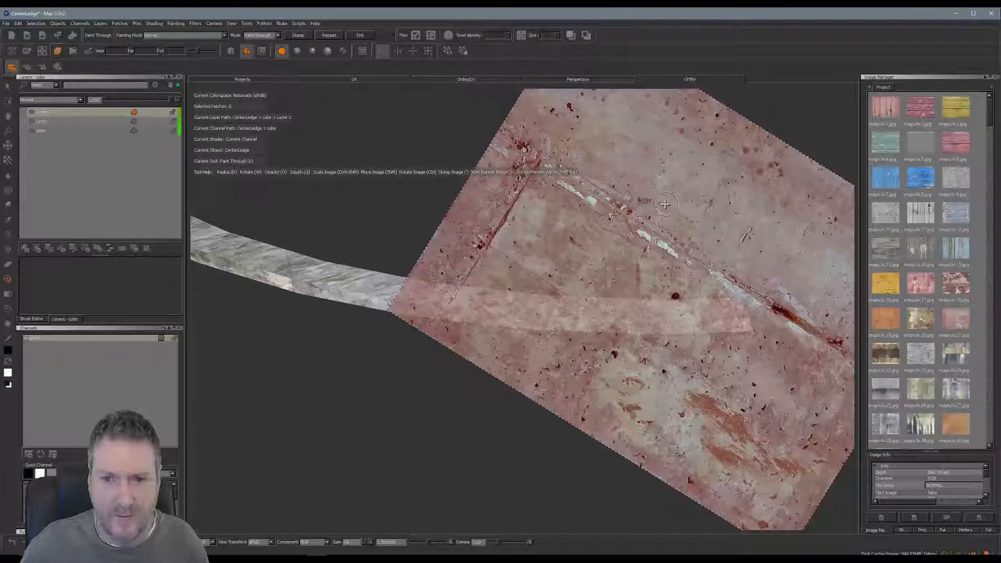
right_click(628, 208)
left_click(609, 176)
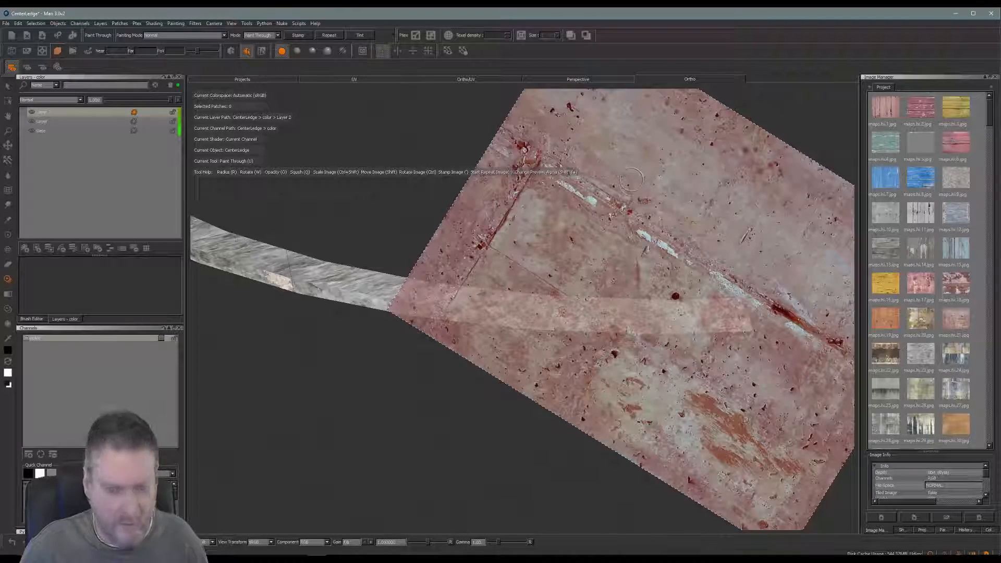
mouse_move(654, 173)
left_mouse_down("ctrl")
mouse_move(632, 179)
mouse_move(766, 222)
mouse_move(731, 234)
mouse_move(703, 321)
mouse_move(701, 372)
mouse_move(697, 354)
left_mouse_up("ctrl")
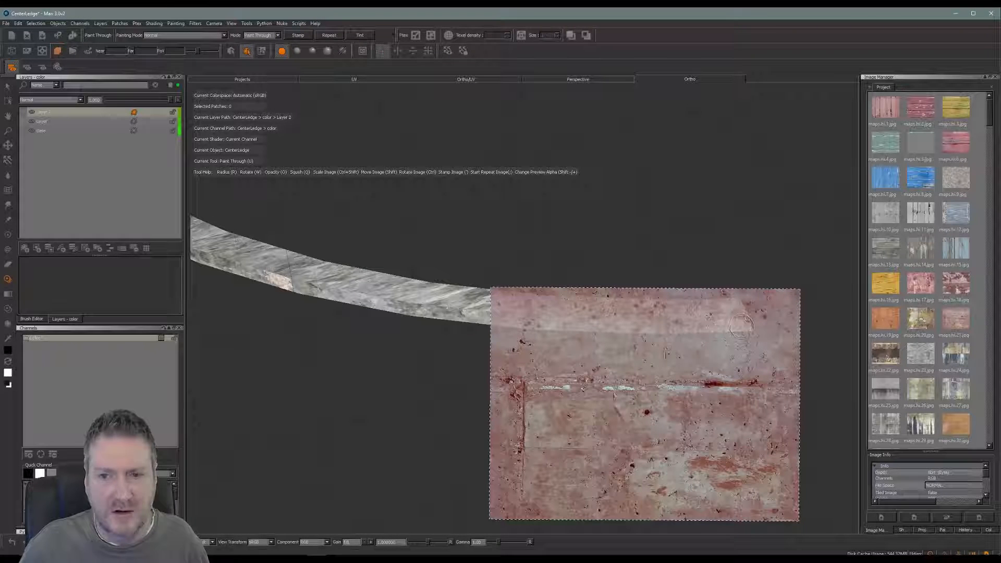
Step: Paint the maps.hi.21.jpg texture through onto the ledge's open end and bake it
mouse_move(745, 324)
left_mouse_down()
mouse_move(594, 311)
mouse_move(513, 319)
mouse_move(512, 298)
mouse_move(502, 314)
left_mouse_up()
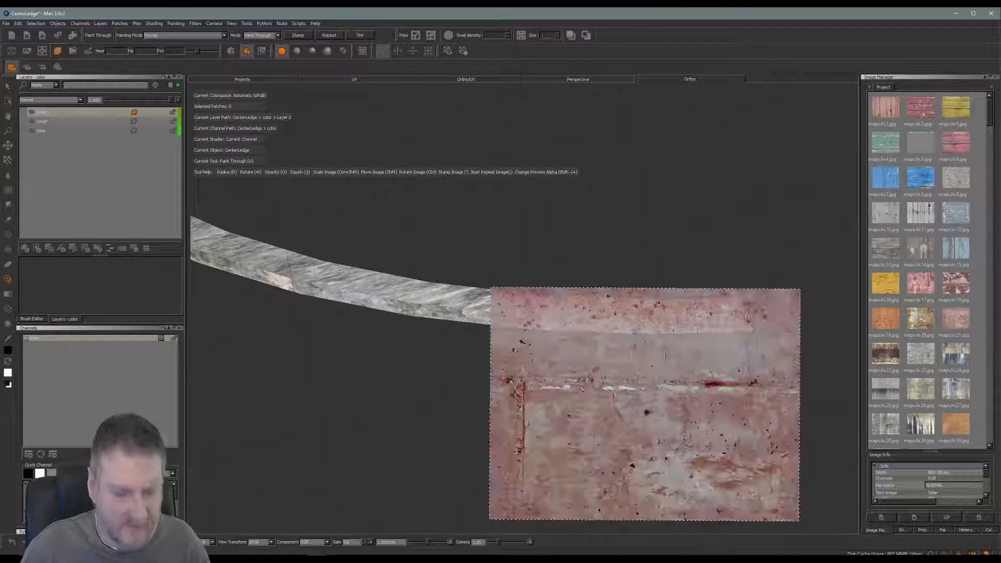
key("b")
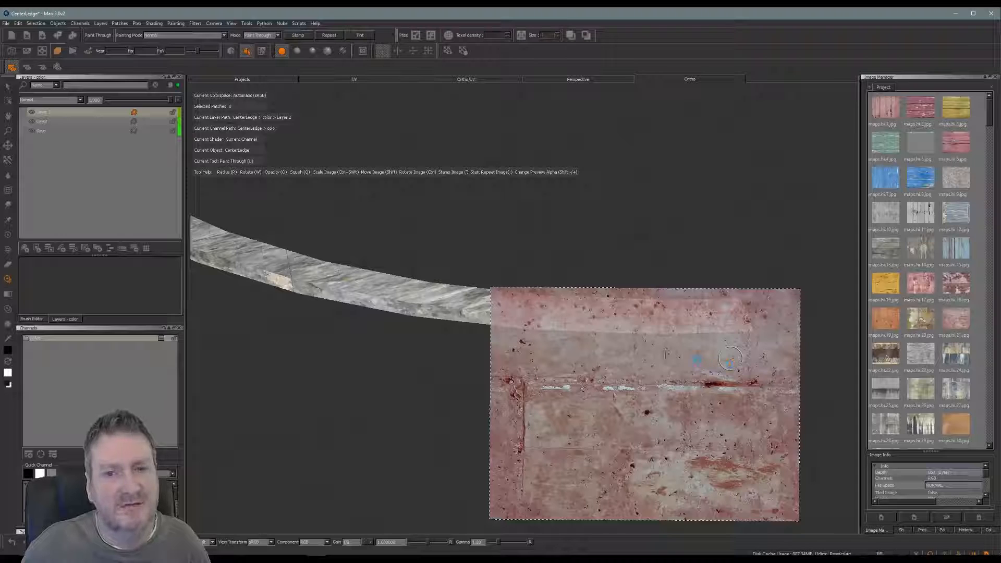
mouse_move(697, 358)
left_mouse_down("alt")
mouse_move(668, 350)
mouse_move(672, 388)
mouse_move(686, 329)
left_mouse_up("alt")
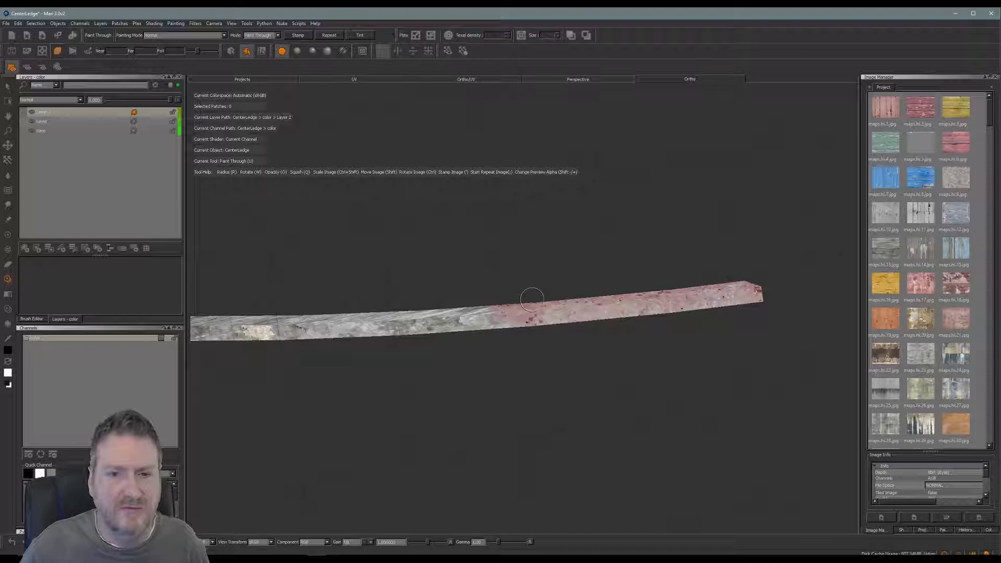
Step: Move and tilt the paint-through image to follow the ledge's curve and paint the stretch next to the painted end
mouse_move(699, 223)
left_mouse_down("alt")
mouse_move(646, 275)
mouse_move(642, 305)
mouse_move(527, 242)
mouse_move(603, 261)
mouse_move(576, 233)
mouse_move(580, 249)
mouse_move(507, 233)
mouse_move(579, 246)
mouse_move(531, 267)
left_mouse_up("alt")
key("u")
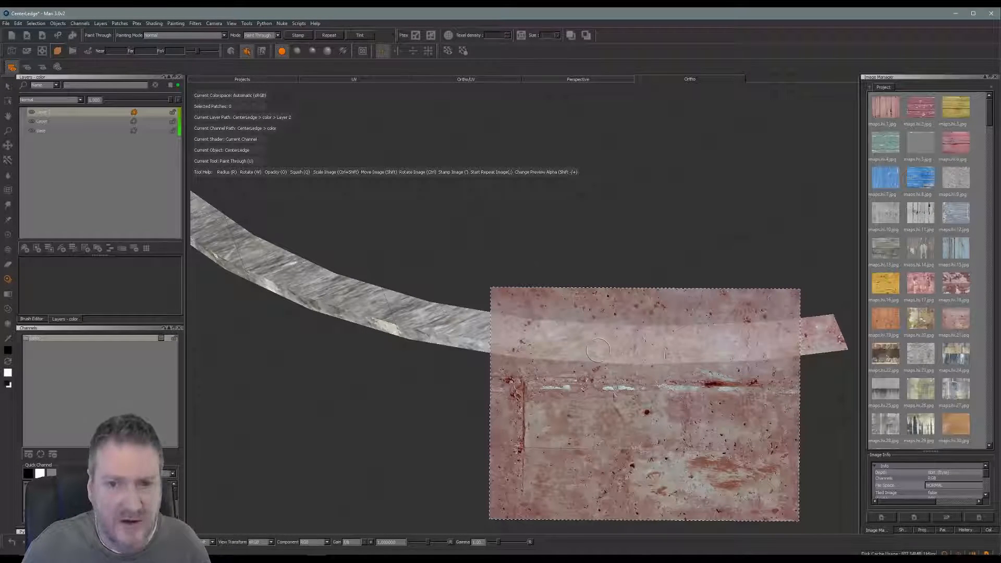
mouse_move(621, 351)
left_mouse_down("shift")
mouse_move(389, 460)
mouse_move(451, 374)
mouse_move(487, 373)
mouse_move(487, 388)
mouse_move(495, 373)
left_mouse_up("shift")
key("grave")
key("grave")
key("grave")
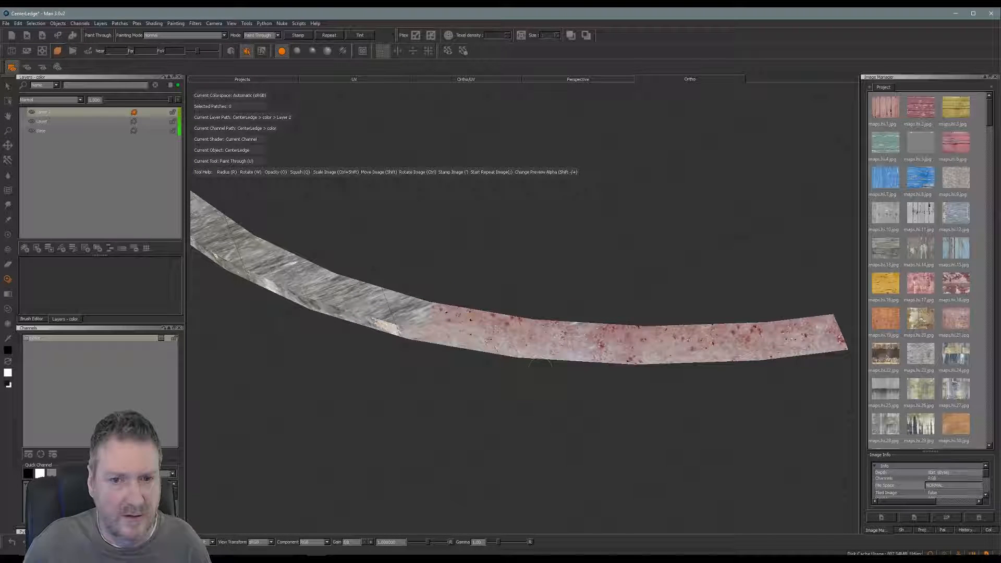
mouse_move(563, 318)
left_mouse_down()
mouse_move(400, 311)
mouse_move(425, 305)
left_mouse_up()
key("grave")
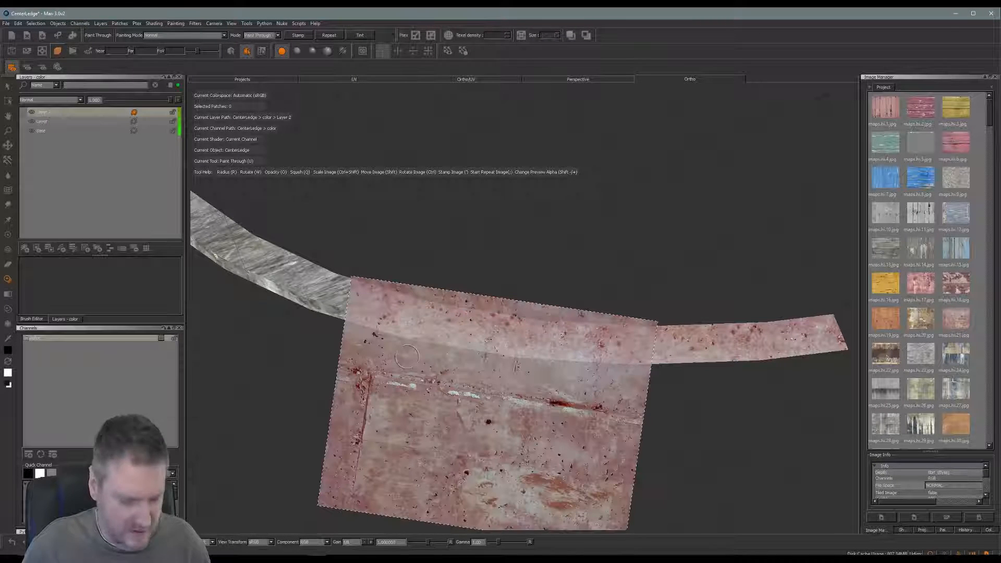
Step: Align the next marble-textured stretch of the ledge under the tilted image and paint the red texture across it
key("grave")
middle_click_drag(438, 382, 534, 425, "alt")
mouse_move(533, 425)
left_mouse_down("alt")
mouse_move(599, 417)
mouse_move(491, 397)
mouse_move(589, 409)
left_mouse_up("alt")
key("grave")
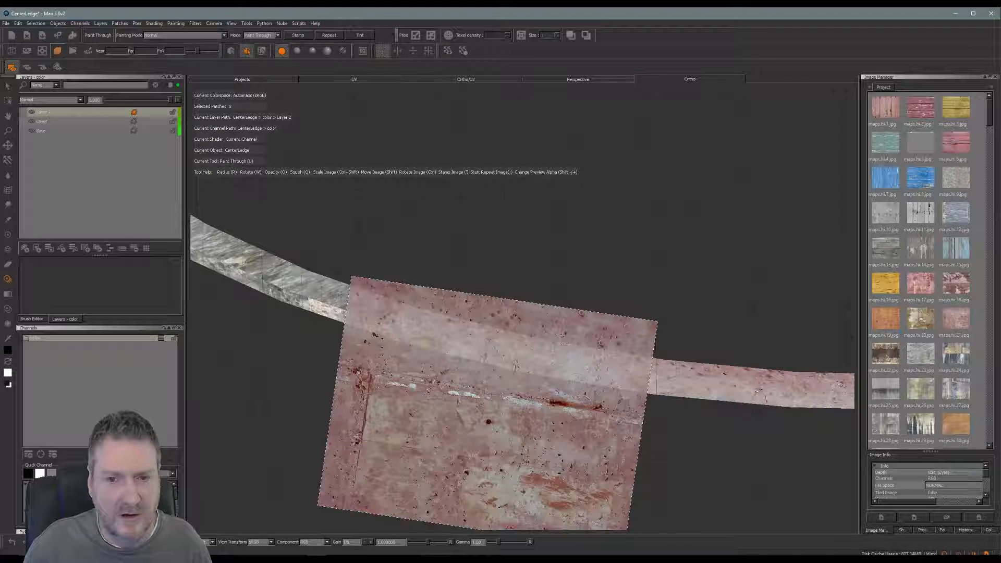
key("grave")
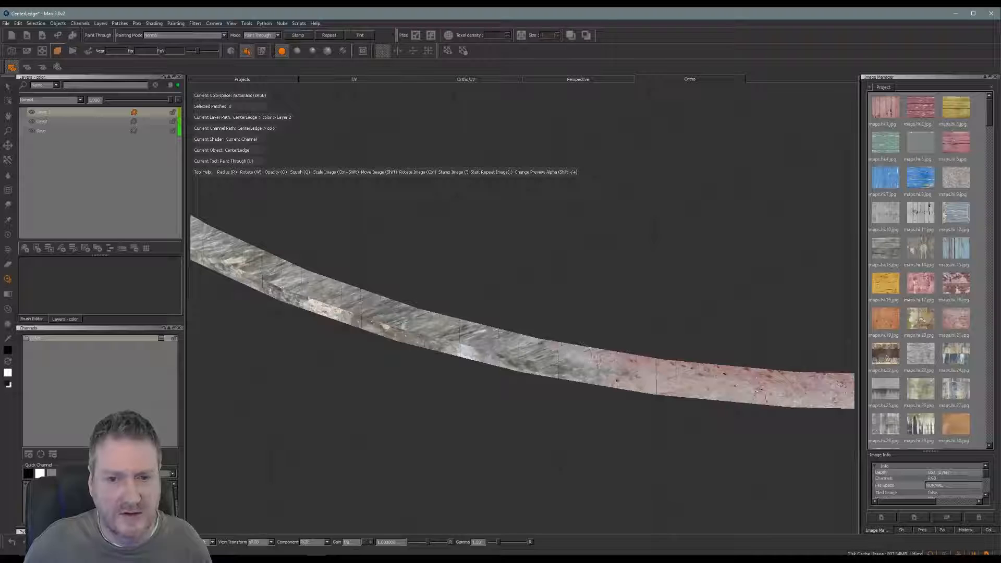
left_click_drag(583, 359, 621, 372)
mouse_move(548, 373)
left_mouse_down()
mouse_move(391, 336)
mouse_move(402, 316)
mouse_move(388, 312)
mouse_move(393, 336)
left_mouse_up()
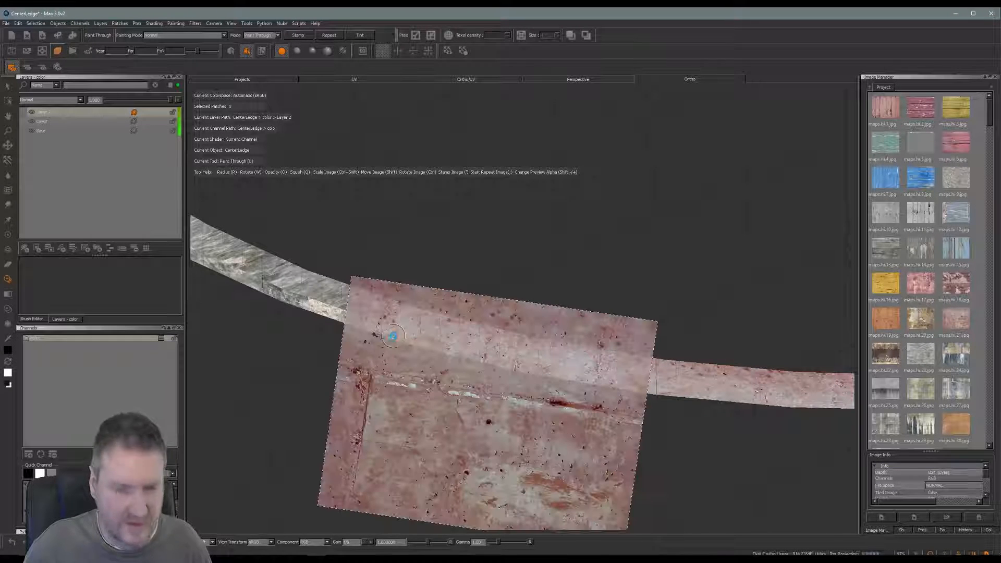
Step: Continue painting the red texture onto the following unpainted stretch of the ledge and bake it
mouse_move(412, 283)
middle_mouse_down("alt")
mouse_move(610, 362)
mouse_move(632, 360)
middle_mouse_up("alt")
mouse_move(631, 360)
left_mouse_down("alt")
mouse_move(626, 329)
mouse_move(664, 313)
mouse_move(518, 418)
left_mouse_up("alt")
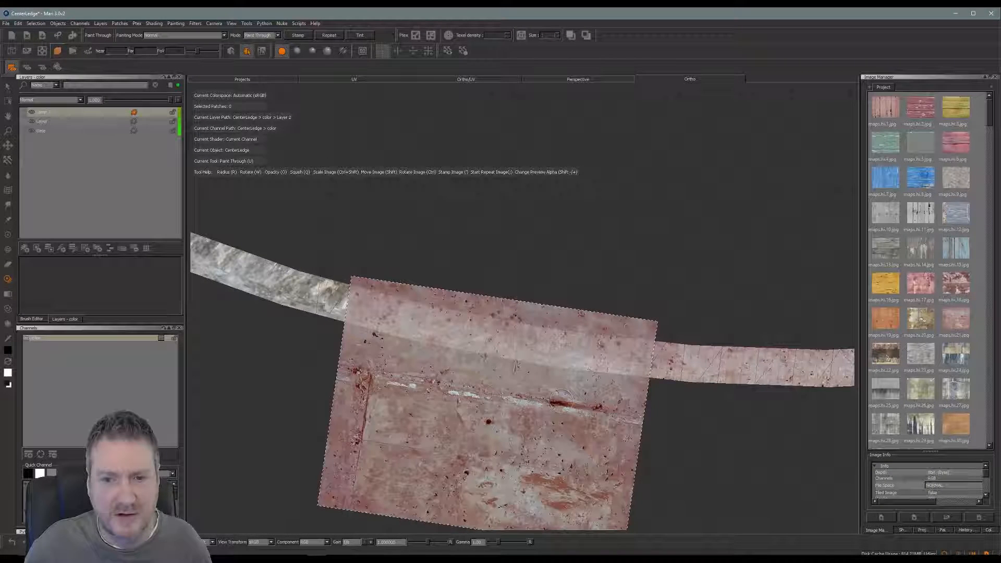
mouse_move(625, 356)
left_mouse_down()
mouse_move(612, 354)
mouse_move(637, 351)
mouse_move(613, 377)
mouse_move(532, 355)
mouse_move(469, 318)
mouse_move(570, 323)
mouse_move(435, 336)
mouse_move(378, 297)
mouse_move(406, 342)
mouse_move(337, 300)
mouse_move(391, 318)
mouse_move(401, 350)
left_mouse_up()
key("b")
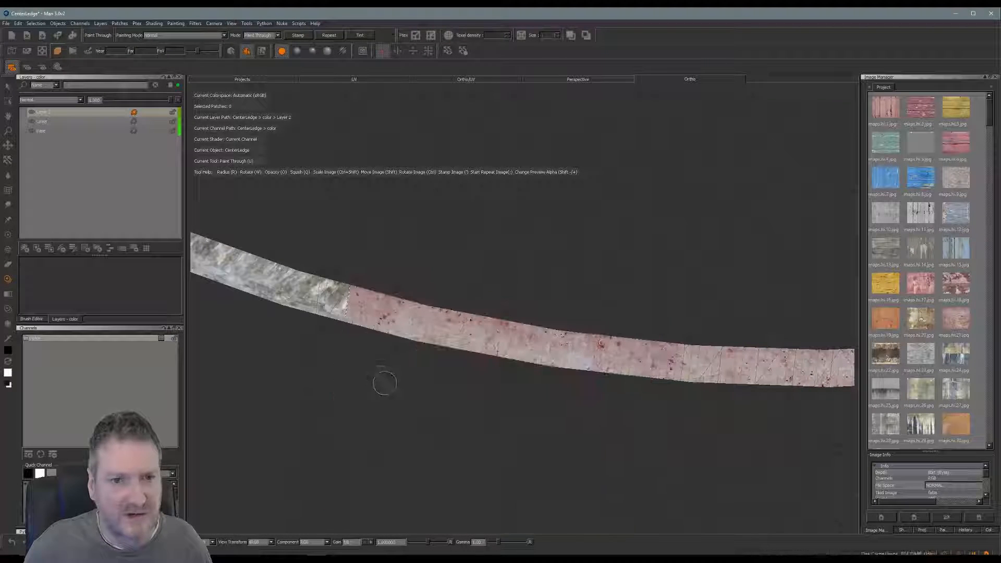
Step: Tilt and move the maps.hi.21.jpg image to follow the next stretch of the ledge, paint the texture through onto it, and bake
middle_click_drag(385, 382, 618, 421, "alt")
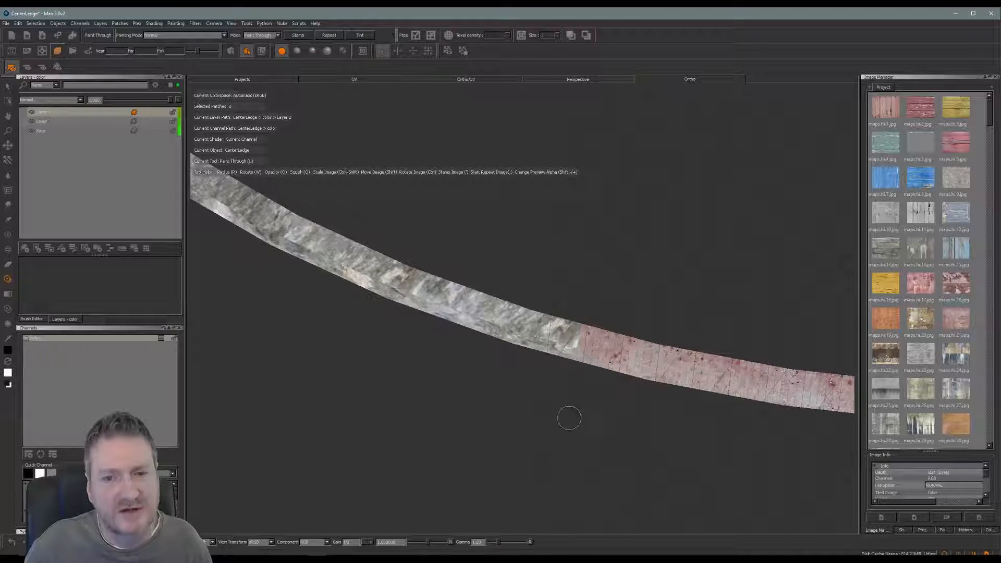
left_click_drag(569, 417, 602, 407, "alt")
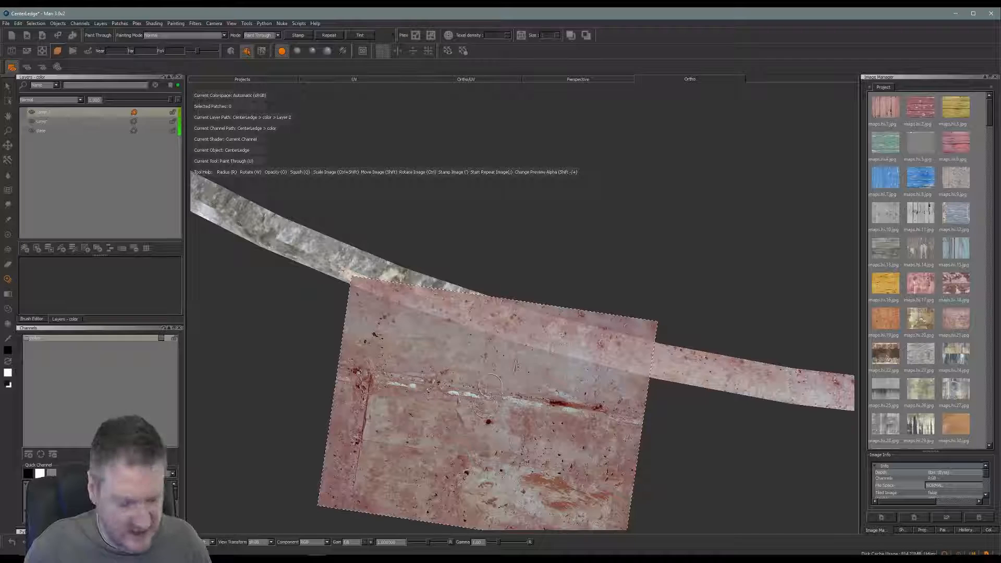
left_click_drag(498, 387, 505, 386, "ctrl")
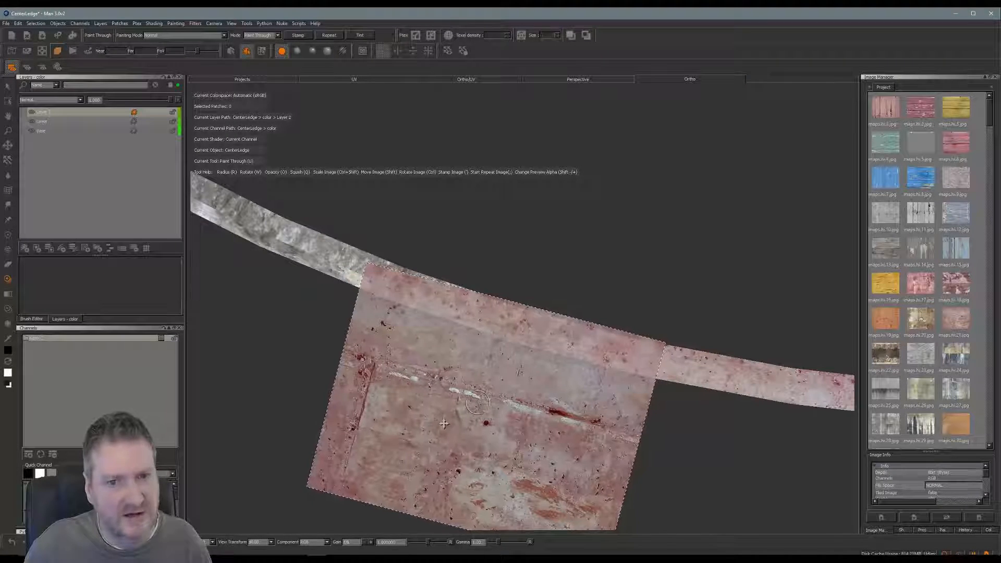
mouse_move(444, 424)
left_mouse_down("shift")
mouse_move(406, 420)
mouse_move(458, 385)
left_mouse_up("shift")
mouse_move(566, 332)
left_mouse_down()
mouse_move(551, 334)
mouse_move(589, 344)
mouse_move(469, 316)
mouse_move(510, 332)
mouse_move(409, 286)
mouse_move(466, 296)
mouse_move(381, 278)
mouse_move(443, 311)
left_mouse_up()
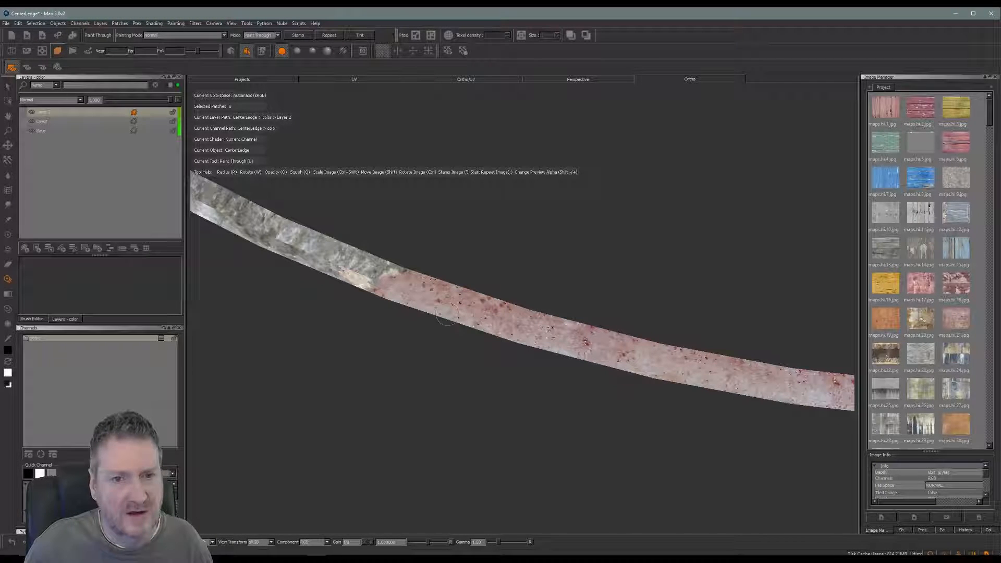
key("b")
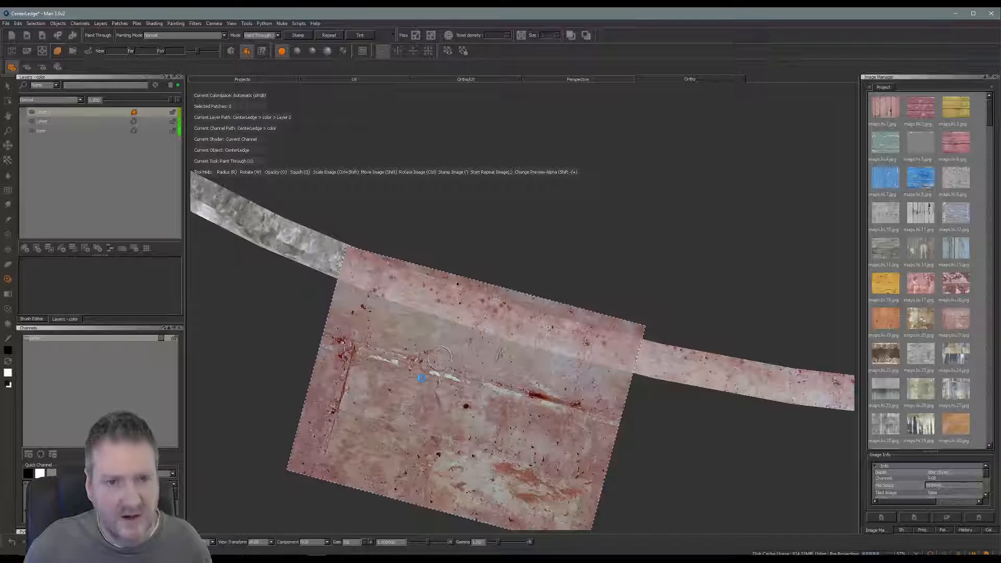
Step: Shift the paint-through image over the marble area beside the painted end, paint that whole stretch red, and bake it
middle_click_drag(415, 357, 435, 369, "alt")
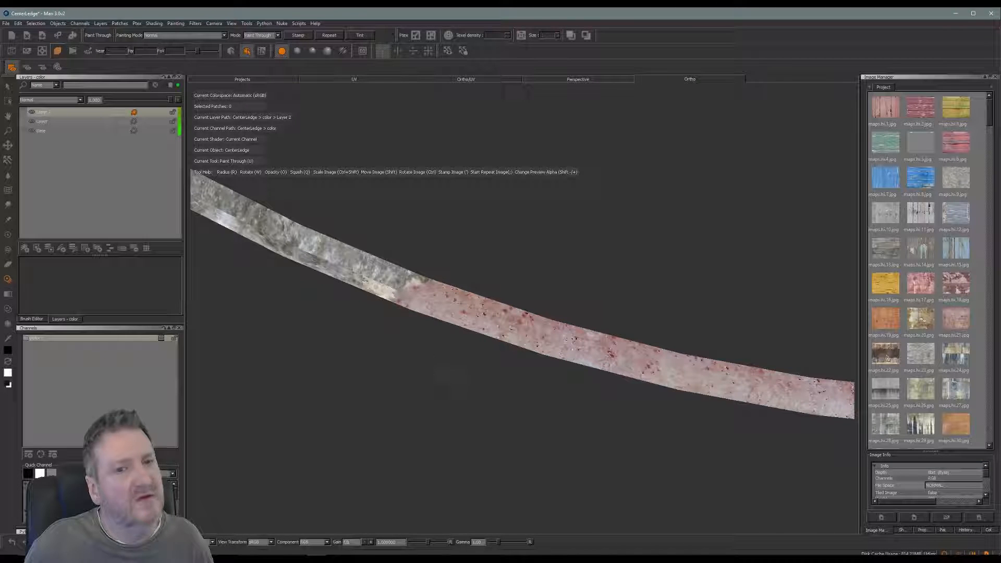
mouse_move(451, 371)
left_mouse_down("alt")
mouse_move(536, 409)
mouse_move(587, 396)
mouse_move(413, 366)
mouse_move(490, 355)
mouse_move(318, 370)
mouse_move(321, 357)
mouse_move(618, 313)
mouse_move(566, 315)
left_mouse_up("alt")
key("u")
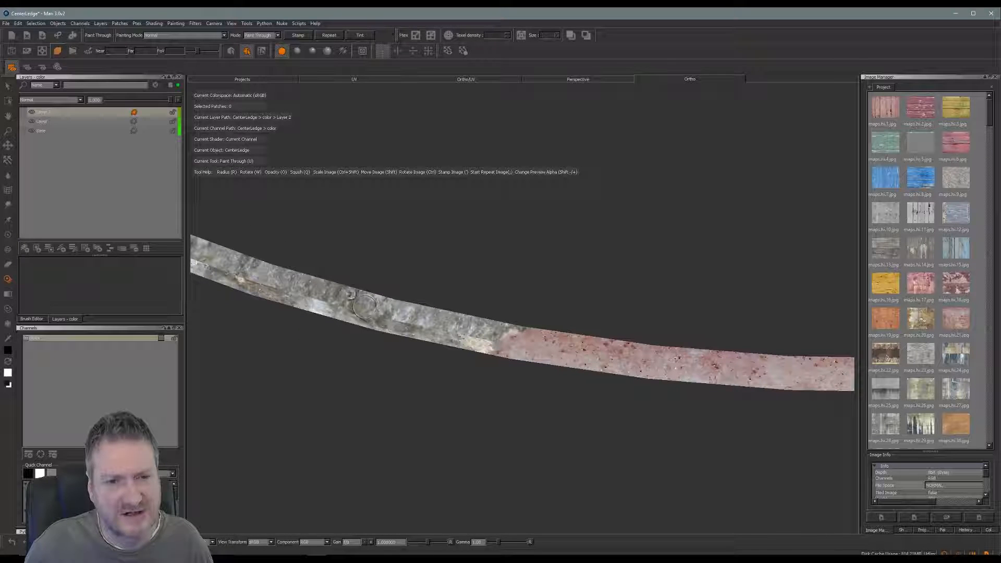
mouse_move(383, 383)
left_mouse_down("alt")
mouse_move(373, 408)
mouse_move(376, 398)
left_mouse_up("alt")
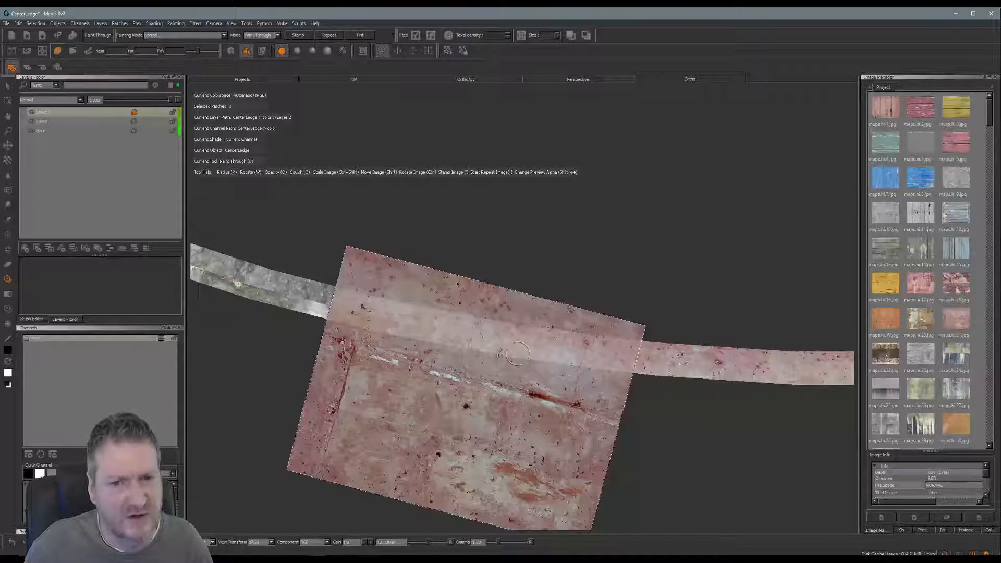
mouse_move(512, 363)
left_mouse_down("shift")
mouse_move(441, 415)
mouse_move(456, 348)
left_mouse_up("shift")
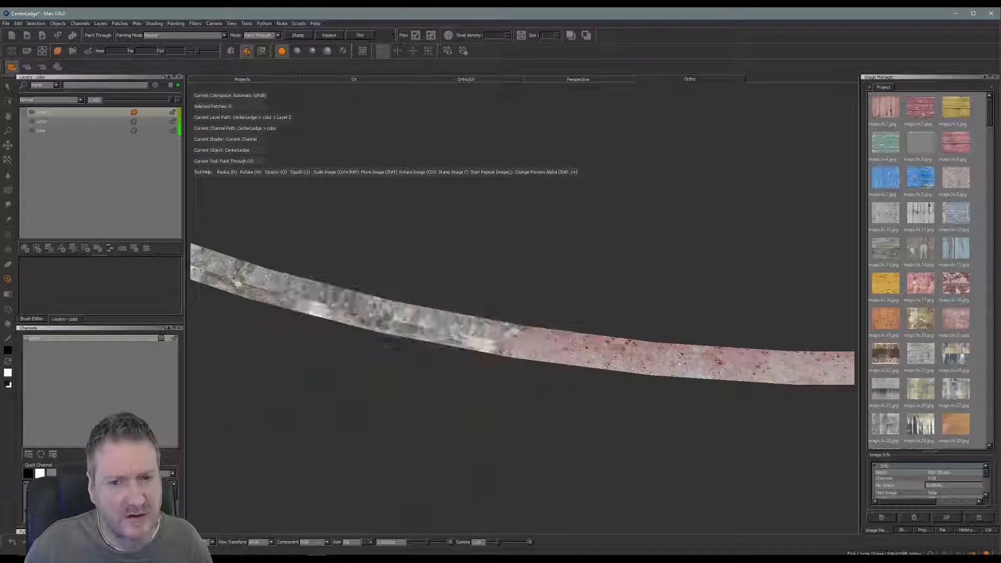
left_click_drag(537, 348, 452, 309)
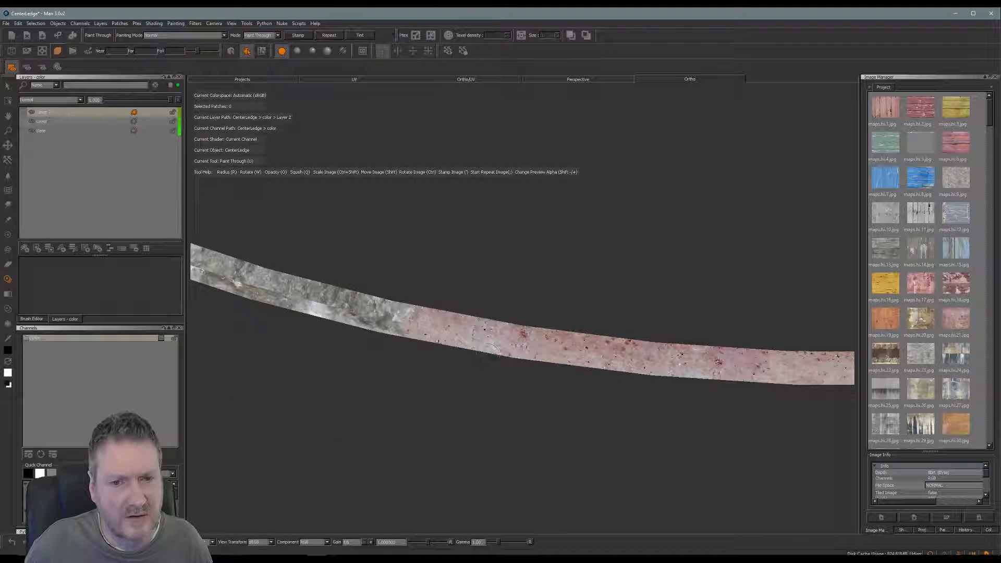
left_click_drag(361, 296, 367, 297)
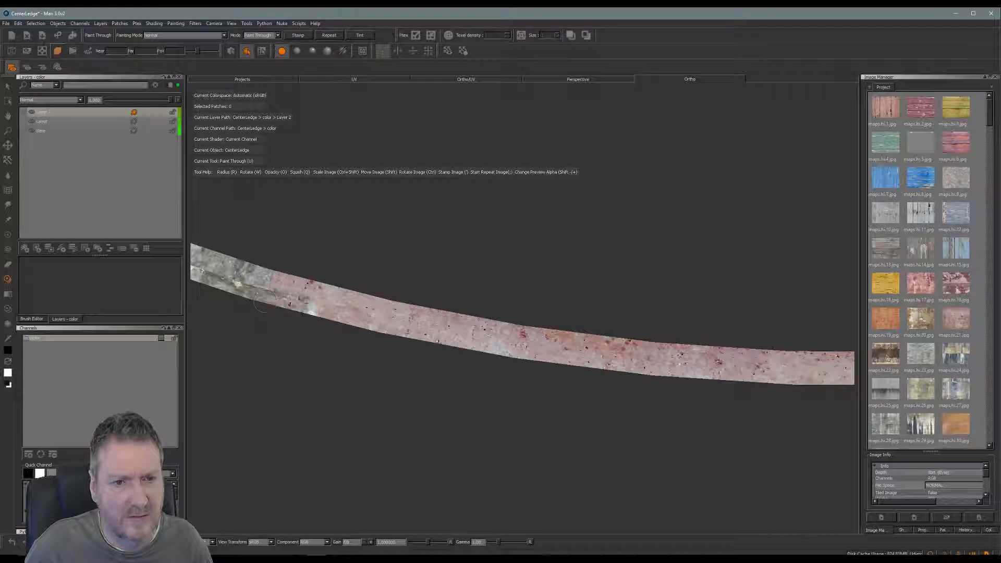
mouse_move(265, 302)
left_mouse_down()
mouse_move(281, 297)
mouse_move(316, 316)
left_mouse_up()
key("b")
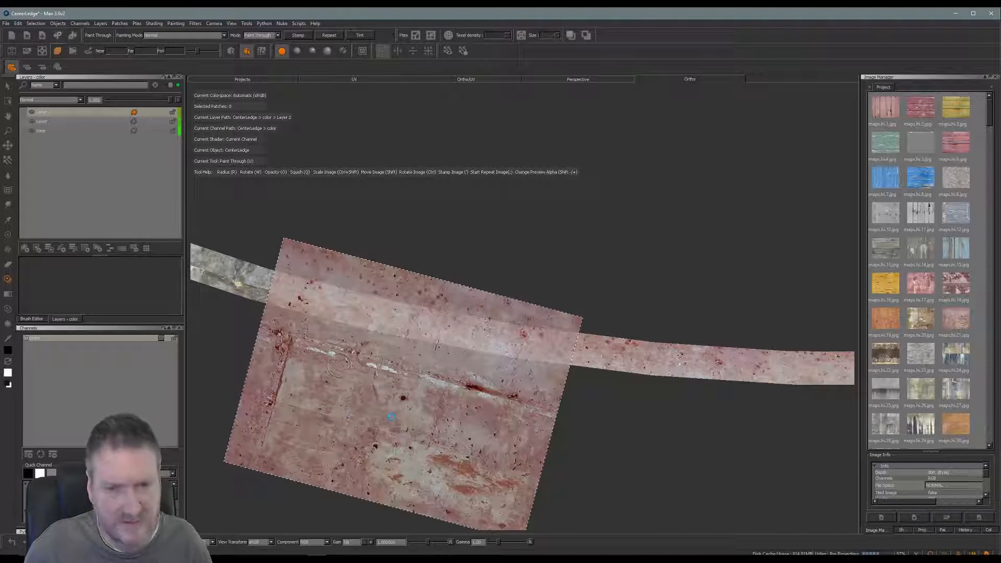
Step: Rotate the paint-through image to a shallower tilt along the next ledge stretch, paint the red texture across it, and bake
middle_click_drag(444, 401, 665, 430, "alt")
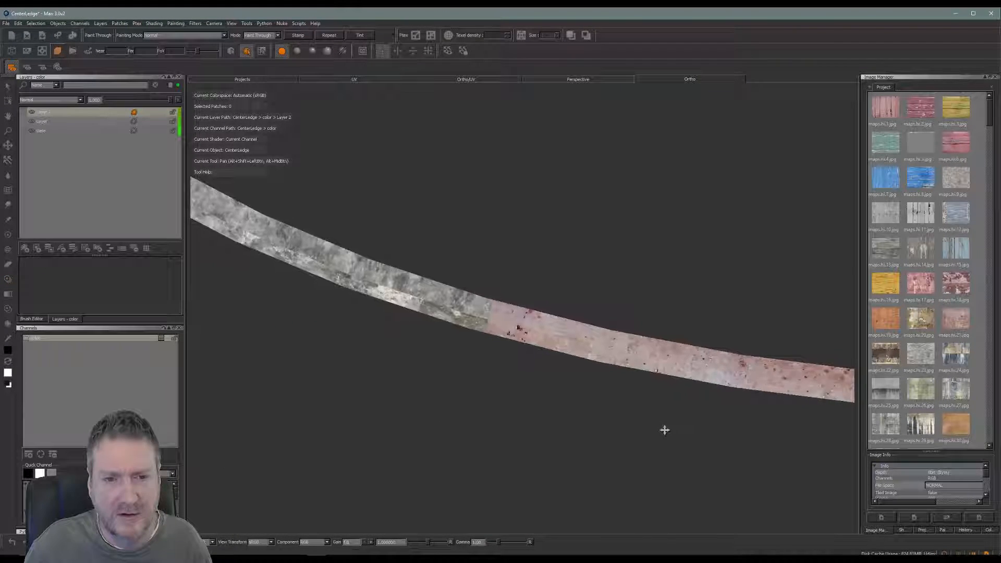
left_click_drag(665, 430, 336, 415, "alt")
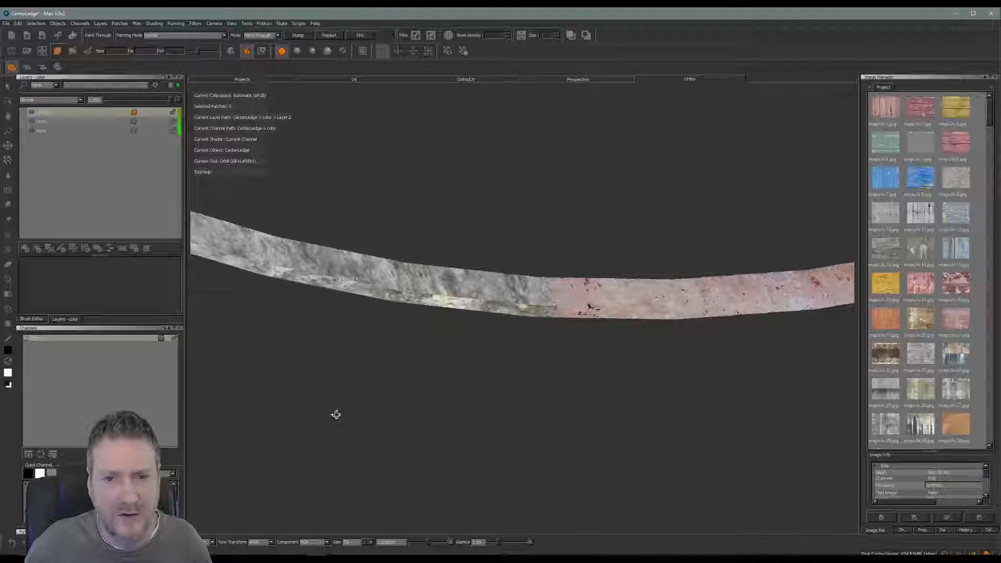
key("u")
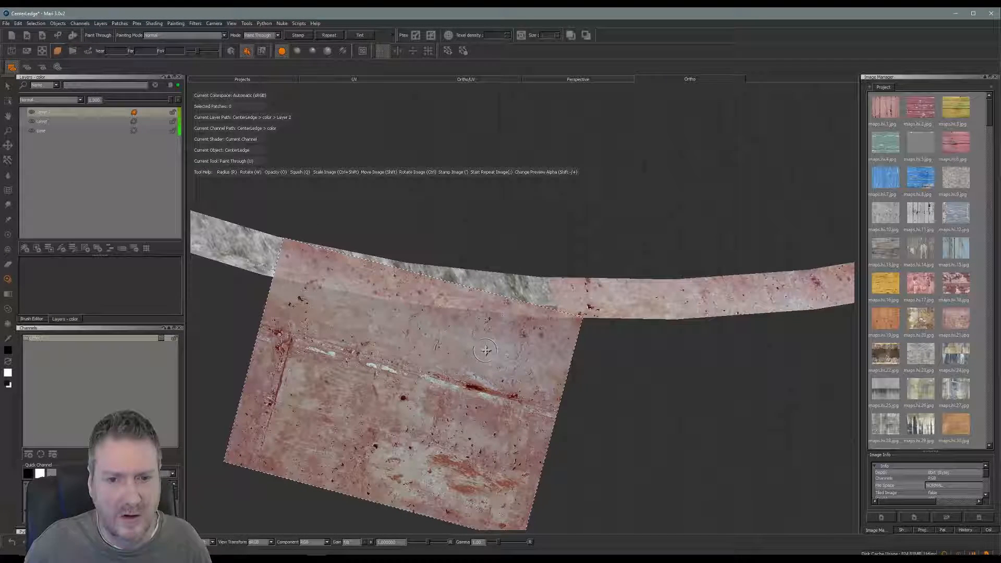
mouse_move(486, 351)
left_mouse_down("ctrl")
mouse_move(533, 299)
mouse_move(548, 309)
mouse_move(428, 297)
left_mouse_up("ctrl")
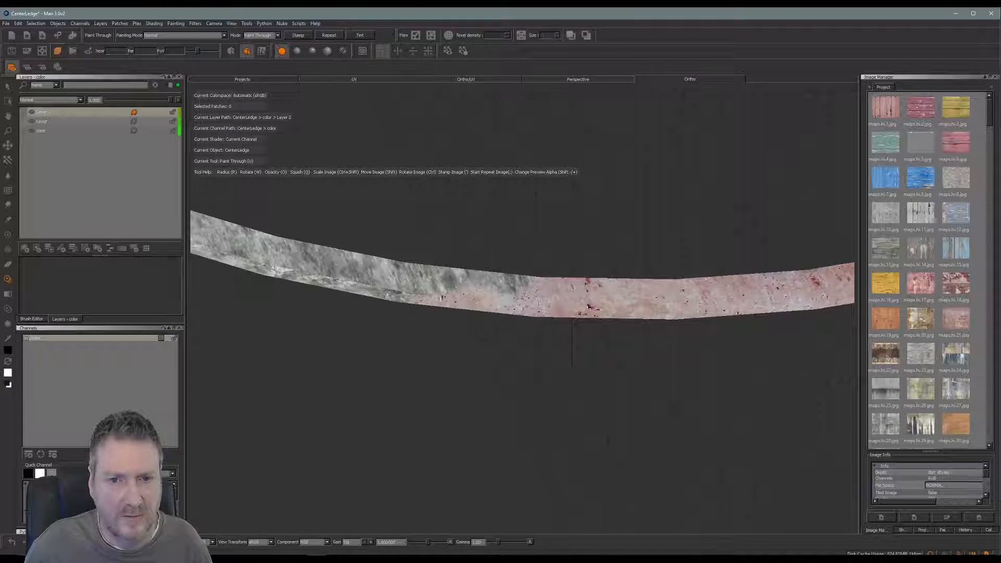
mouse_move(528, 301)
left_mouse_down()
mouse_move(501, 281)
mouse_move(417, 268)
mouse_move(449, 285)
mouse_move(347, 278)
mouse_move(326, 253)
mouse_move(303, 253)
left_mouse_up()
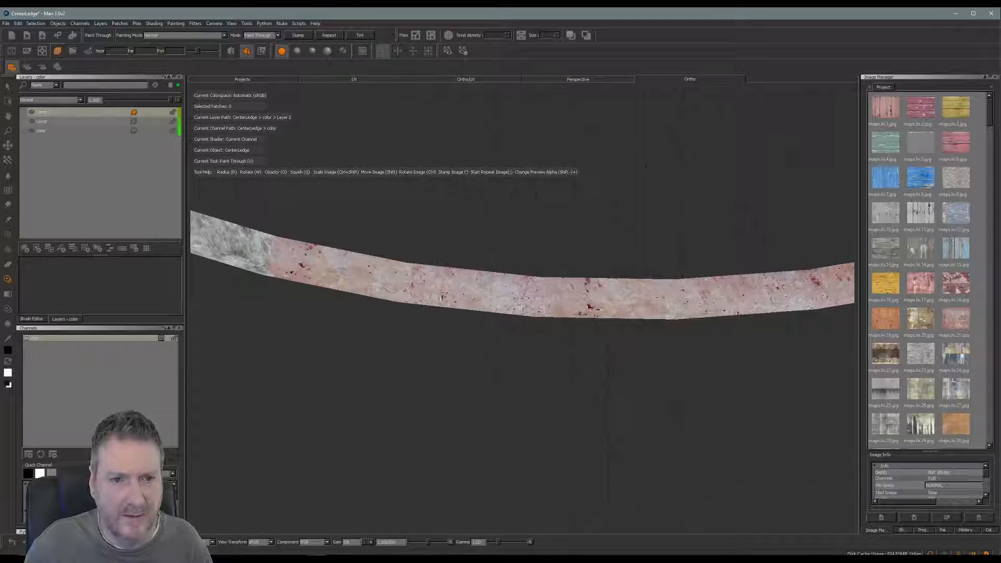
left_click_drag(384, 291, 427, 292)
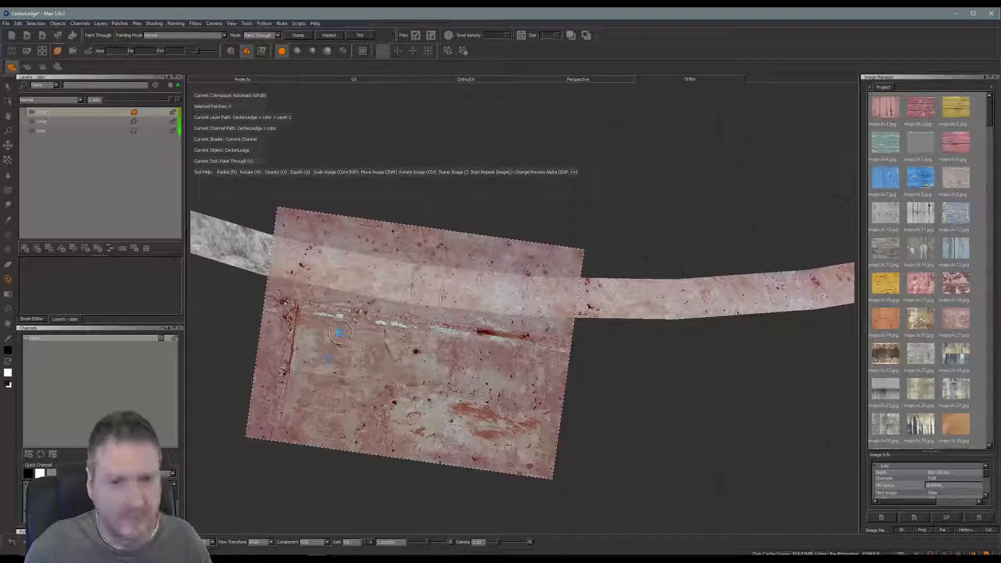
Step: Bring the following marble stretch of the ledge under the tilted image and cover it with the red texture
mouse_move(409, 369)
left_mouse_down("alt")
mouse_move(643, 391)
mouse_move(481, 362)
mouse_move(290, 362)
mouse_move(293, 354)
left_mouse_up("alt")
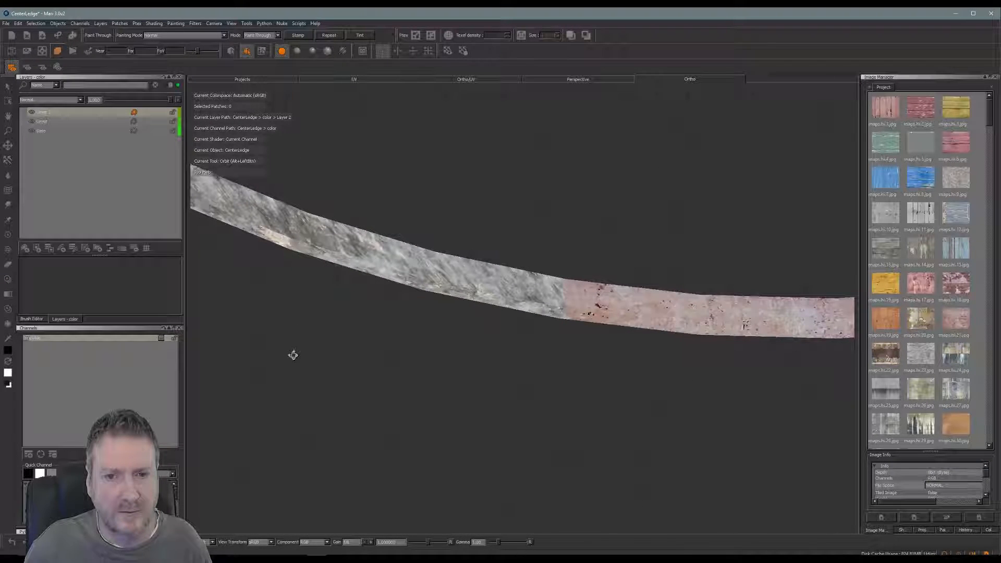
left_click_drag(485, 377, 487, 384, "alt")
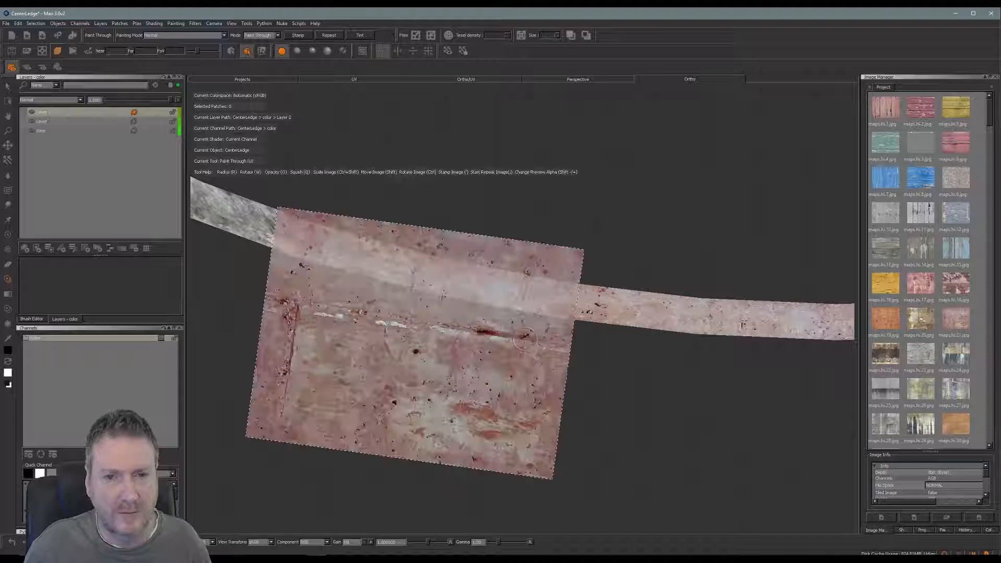
left_click_drag(555, 288, 554, 309)
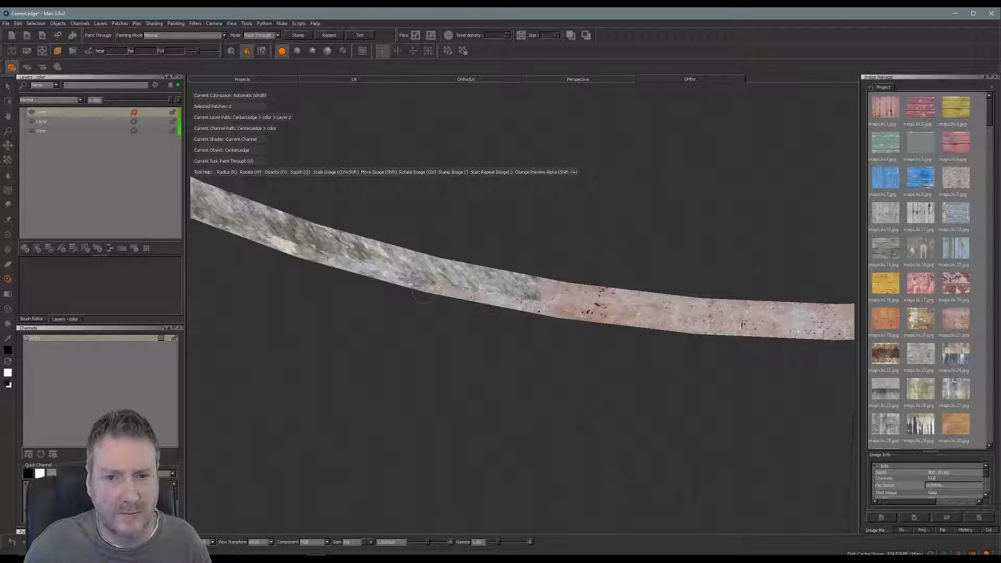
mouse_move(535, 288)
left_mouse_down()
mouse_move(326, 239)
mouse_move(321, 247)
left_mouse_up()
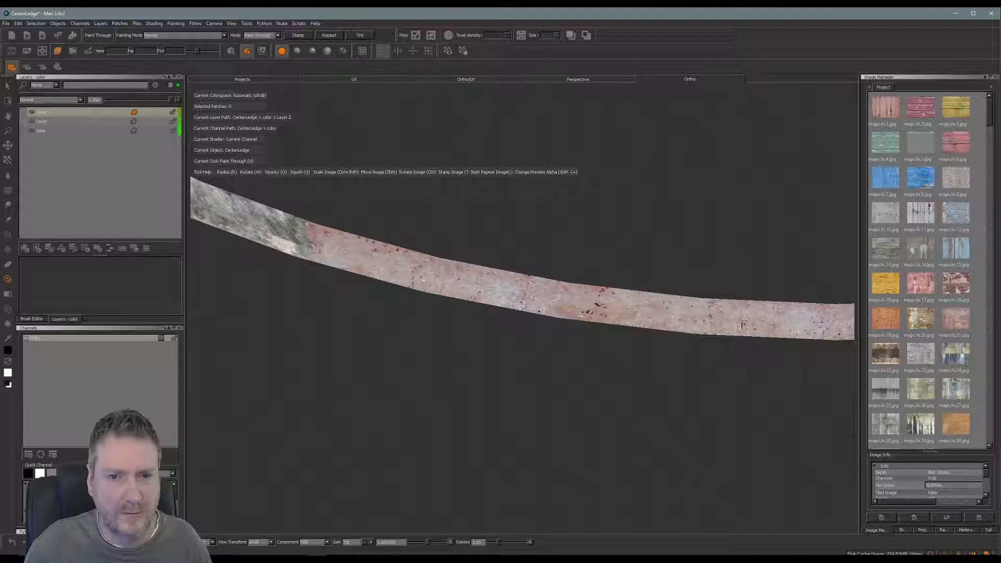
mouse_move(387, 282)
left_mouse_down()
mouse_move(438, 365)
mouse_move(636, 424)
mouse_move(668, 362)
mouse_move(395, 323)
mouse_move(449, 302)
mouse_move(375, 315)
mouse_move(376, 337)
left_mouse_up()
Step: Paint the red texture over the next marble section of the ledge, fill the patches missed along its upper edge, and bake
mouse_move(422, 340)
middle_mouse_down("alt")
mouse_move(290, 331)
mouse_move(367, 376)
middle_mouse_up("alt")
mouse_move(550, 295)
left_mouse_down()
mouse_move(534, 291)
mouse_move(560, 310)
left_mouse_up()
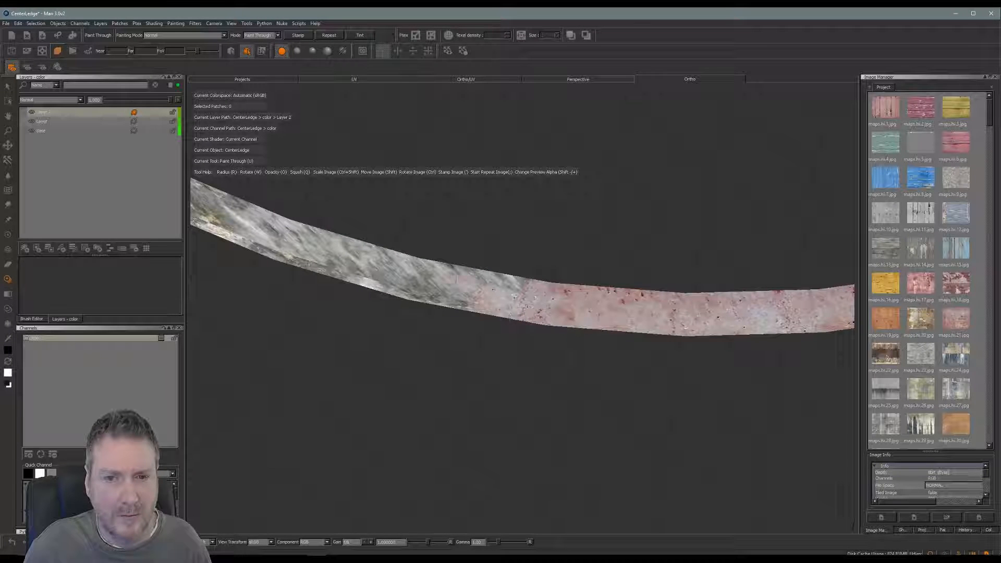
mouse_move(424, 295)
left_mouse_down()
mouse_move(360, 276)
mouse_move(317, 241)
left_mouse_up()
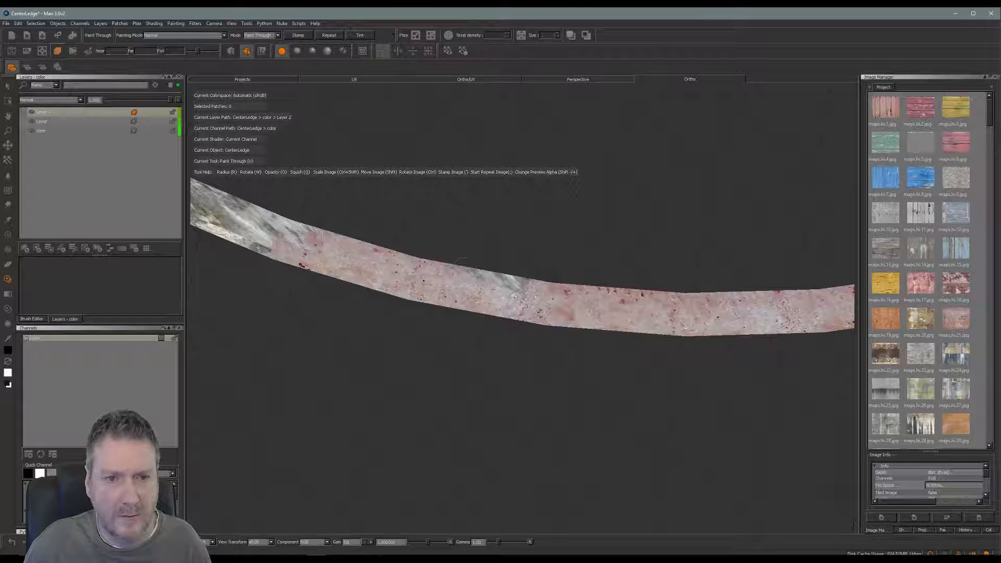
left_click_drag(382, 270, 282, 214)
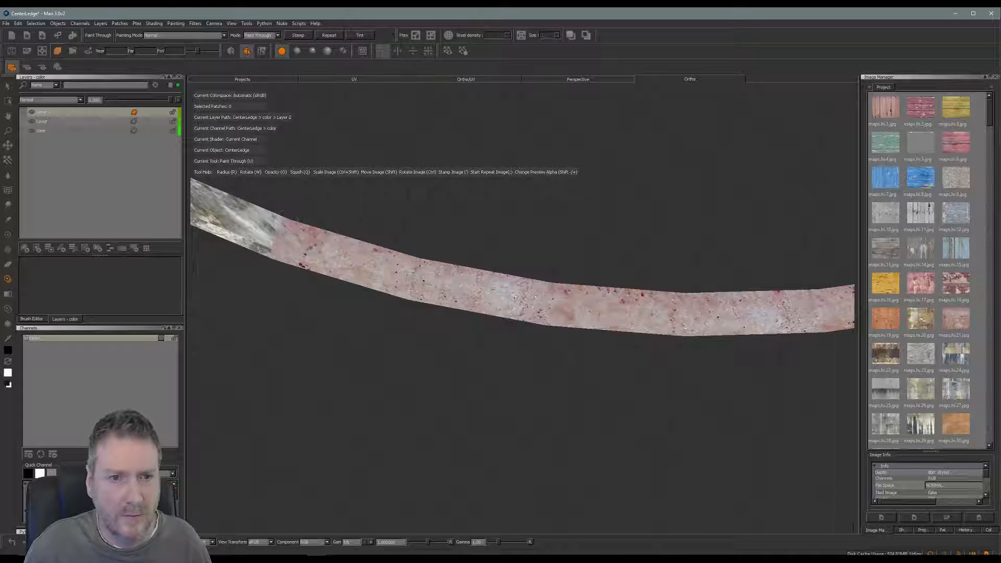
key("b")
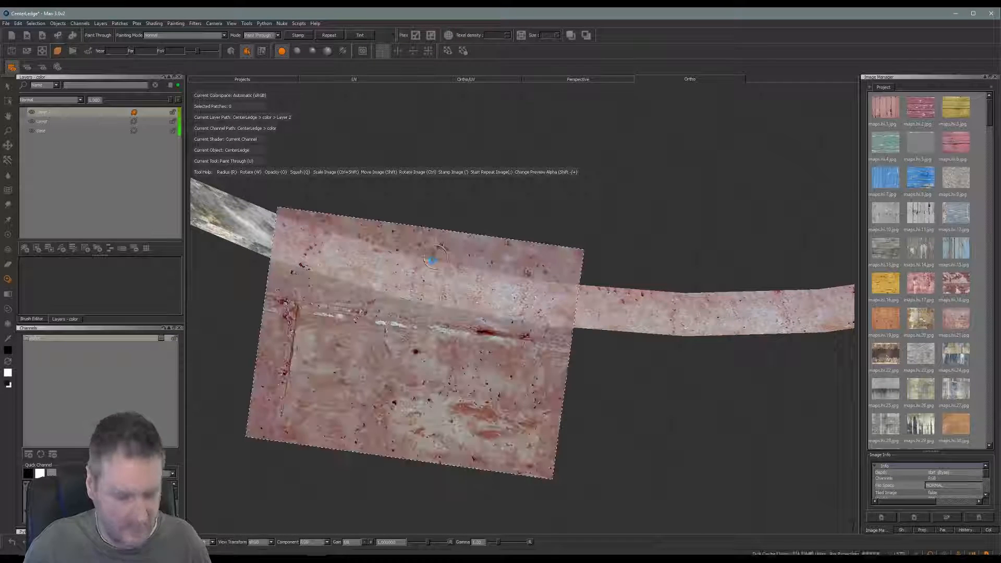
Step: Align the next unpainted section of the ledge's curve with the image and paint the red texture across its full width
mouse_move(438, 364)
left_mouse_down("alt")
mouse_move(635, 387)
mouse_move(664, 342)
mouse_move(521, 334)
mouse_move(314, 365)
mouse_move(510, 384)
mouse_move(537, 360)
left_mouse_up("alt")
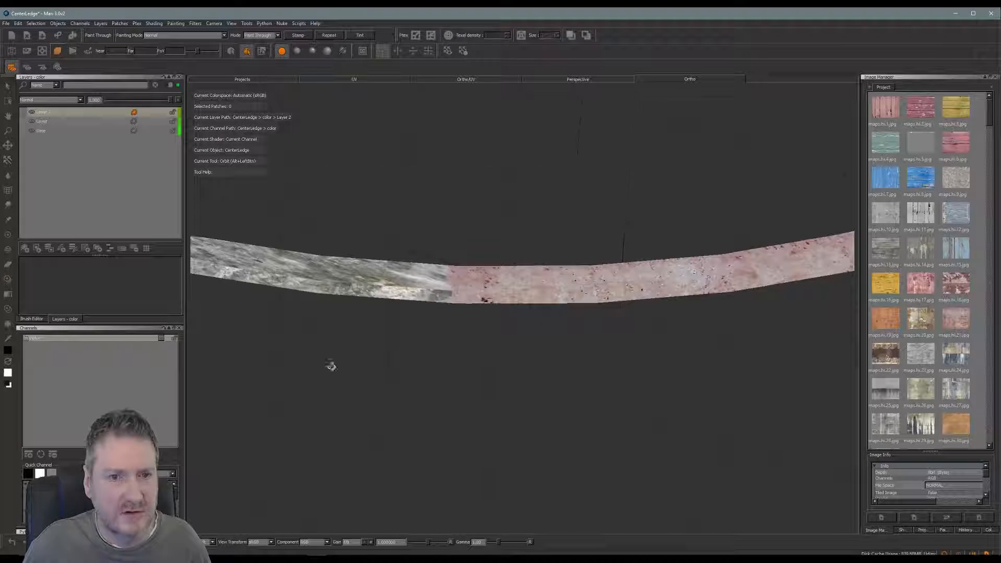
mouse_move(330, 363)
left_mouse_down("alt+shift")
mouse_move(554, 362)
mouse_move(552, 382)
mouse_move(476, 388)
left_mouse_up("alt+shift")
left_click_drag(556, 298, 552, 323)
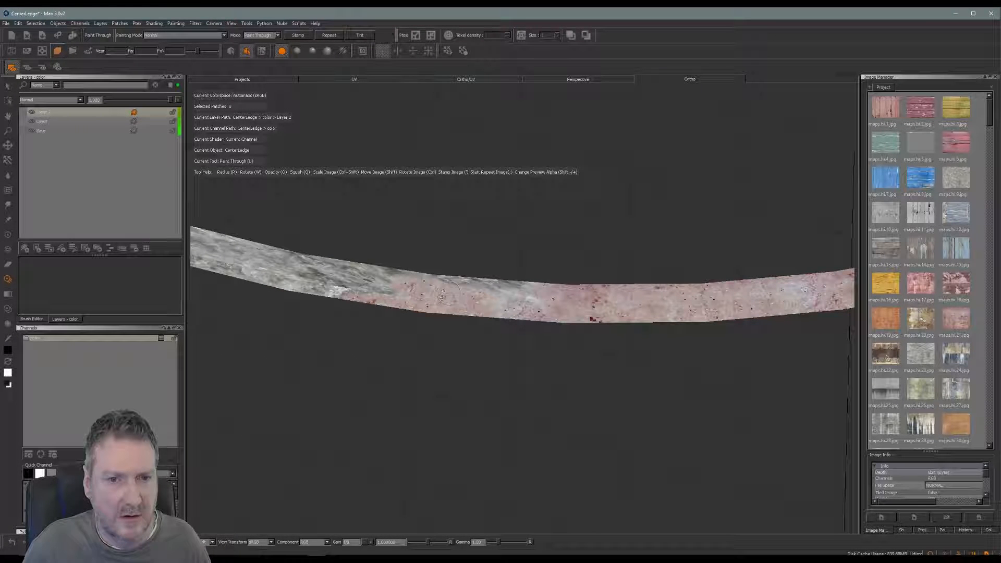
left_click_drag(449, 292, 465, 286)
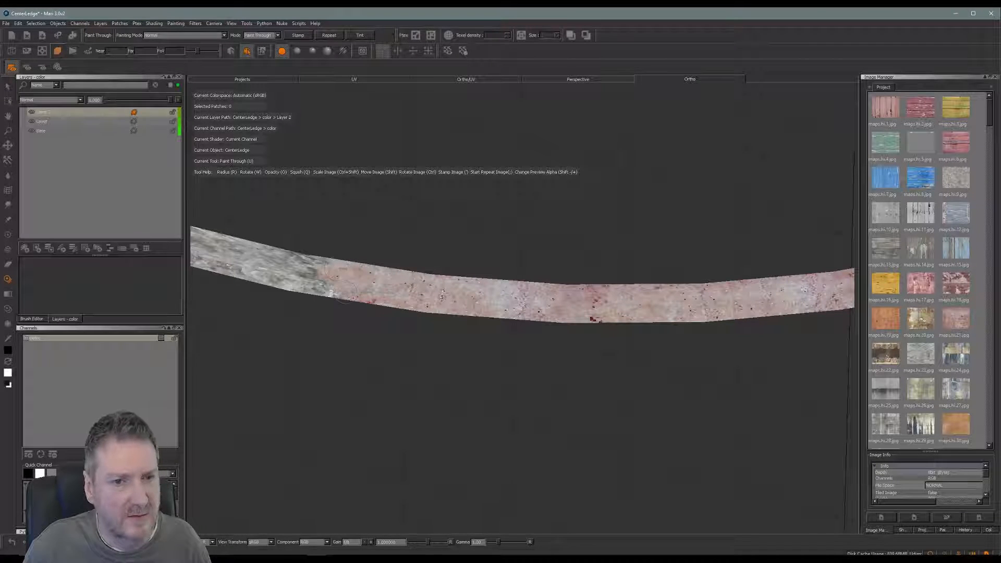
left_click_drag(345, 290, 380, 296)
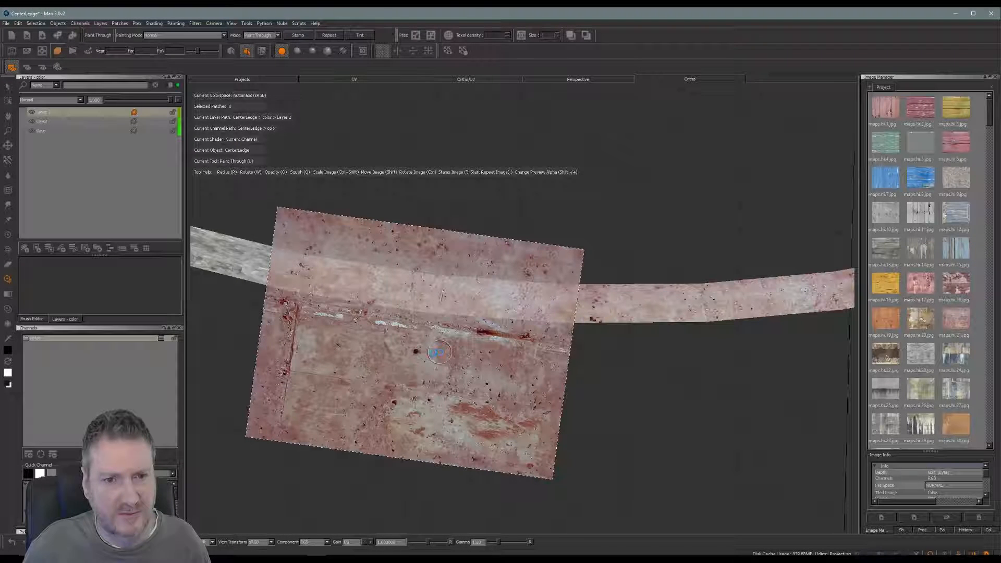
Step: Continue the red texture onto the adjoining marble stretch of the ledge and bake the paint
mouse_move(438, 352)
left_mouse_down("alt")
mouse_move(595, 315)
mouse_move(632, 382)
mouse_move(645, 351)
mouse_move(416, 358)
mouse_move(416, 398)
left_mouse_up("alt")
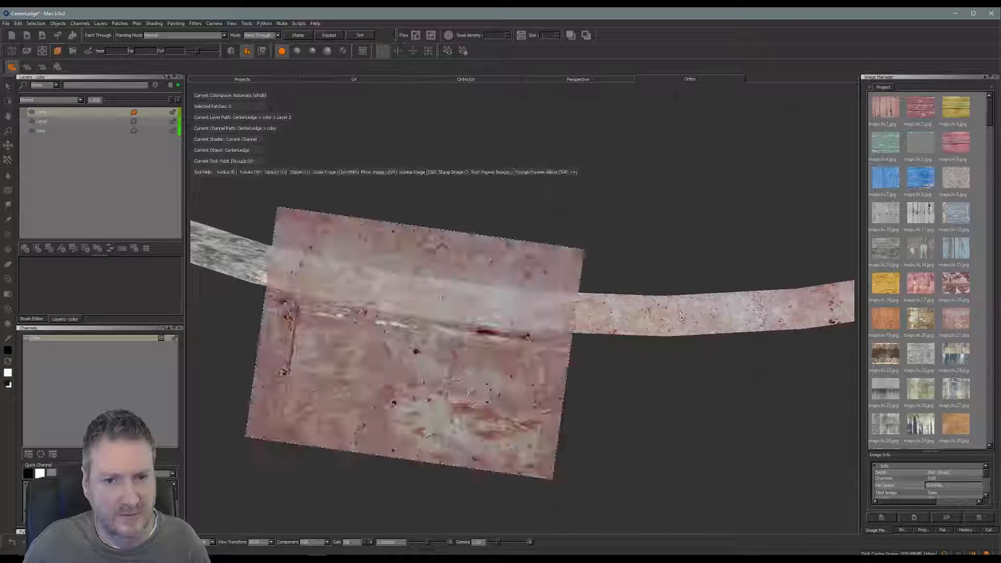
mouse_move(559, 323)
left_mouse_down()
mouse_move(533, 290)
mouse_move(360, 285)
left_mouse_up()
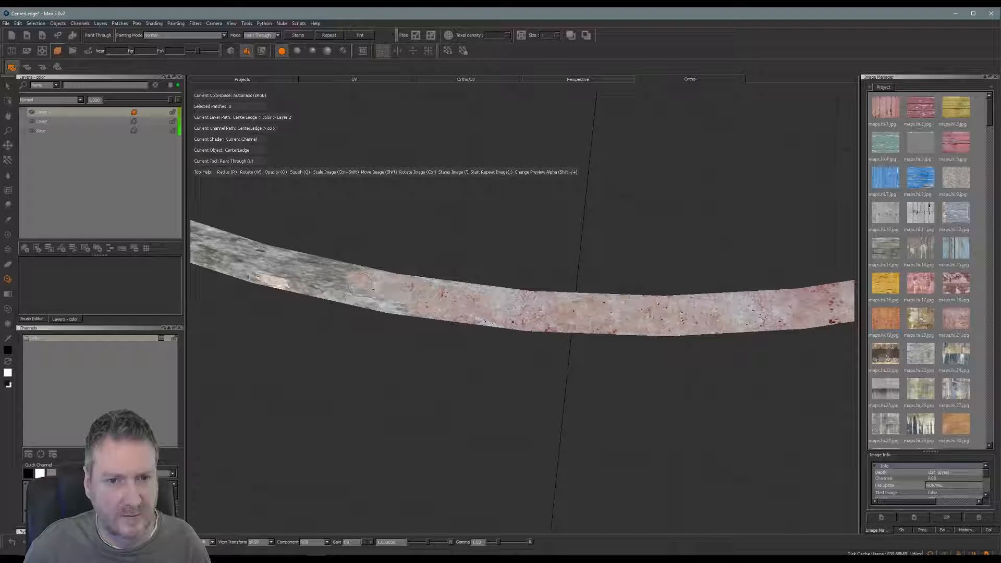
mouse_move(422, 317)
left_mouse_down()
mouse_move(282, 268)
mouse_move(293, 265)
left_mouse_up()
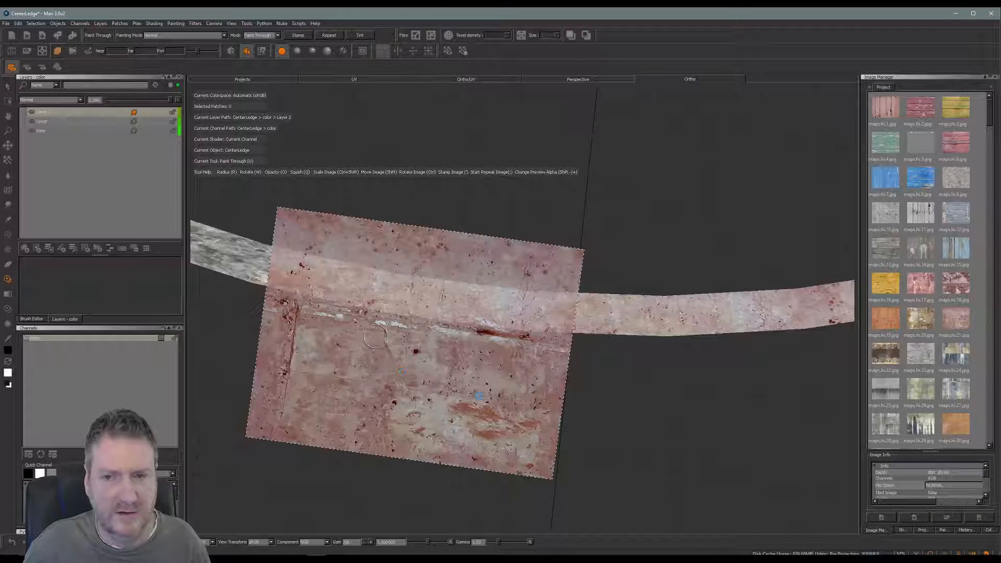
Step: Try painting the next ledge stretch, then move and rotate the image so its streak-free upper part covers the ledge
mouse_move(375, 336)
left_mouse_down("alt")
mouse_move(474, 391)
mouse_move(682, 405)
mouse_move(721, 348)
mouse_move(306, 371)
mouse_move(283, 404)
mouse_move(384, 371)
mouse_move(467, 412)
left_mouse_up("alt")
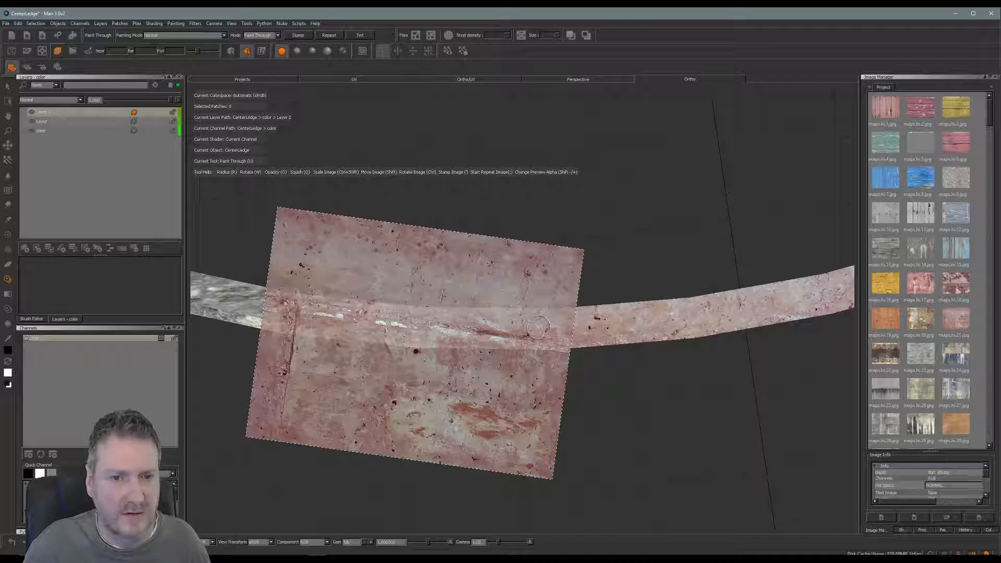
left_click_drag(557, 334, 445, 330)
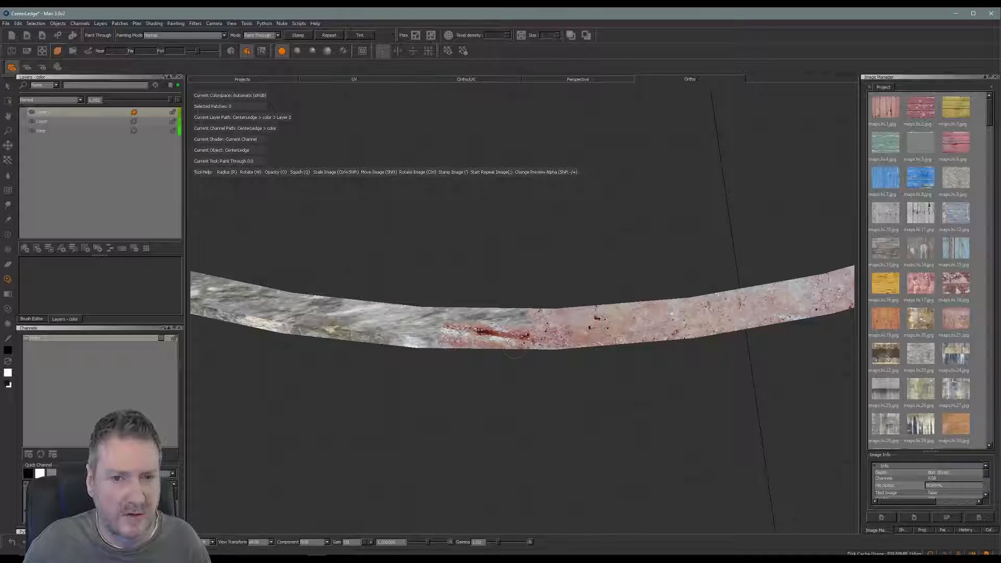
left_click_drag(476, 361, 486, 396, "shift")
left_click_drag(511, 334, 504, 325, "ctrl")
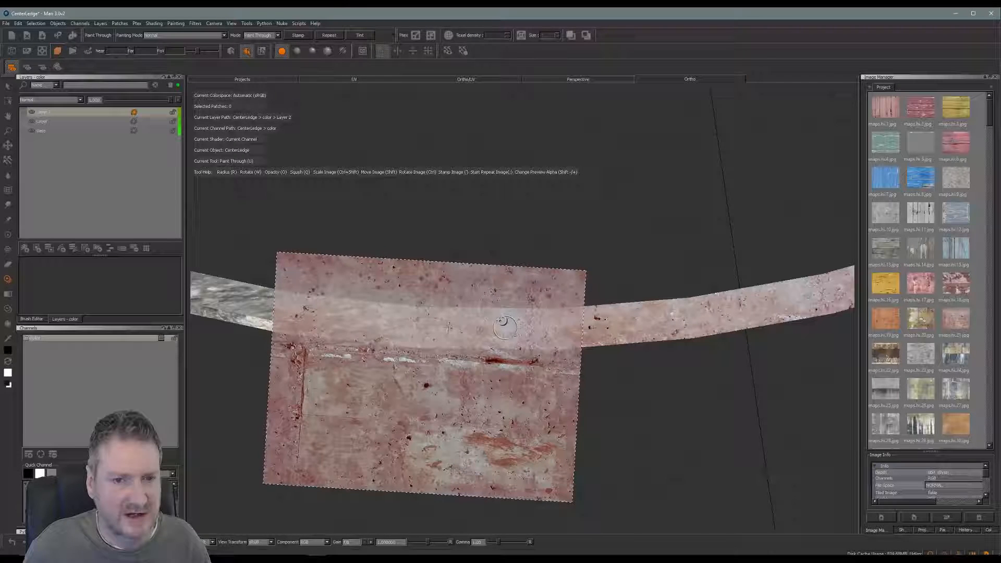